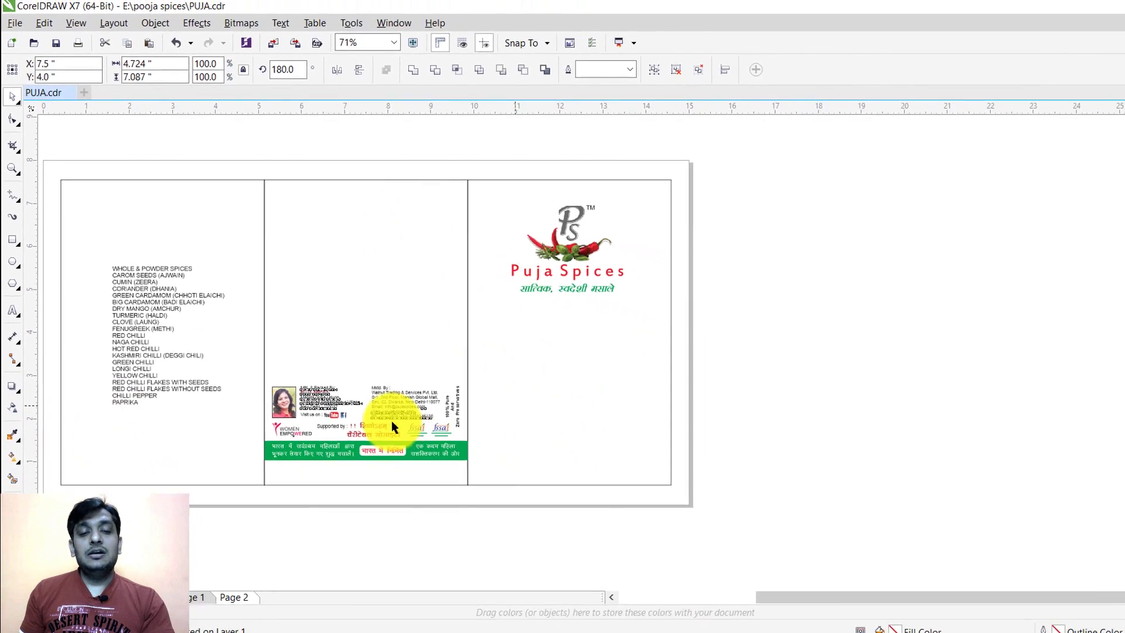
# Move the footer group slightly lower inside the middle panel of the brochure.
pyautogui.click(388, 432)
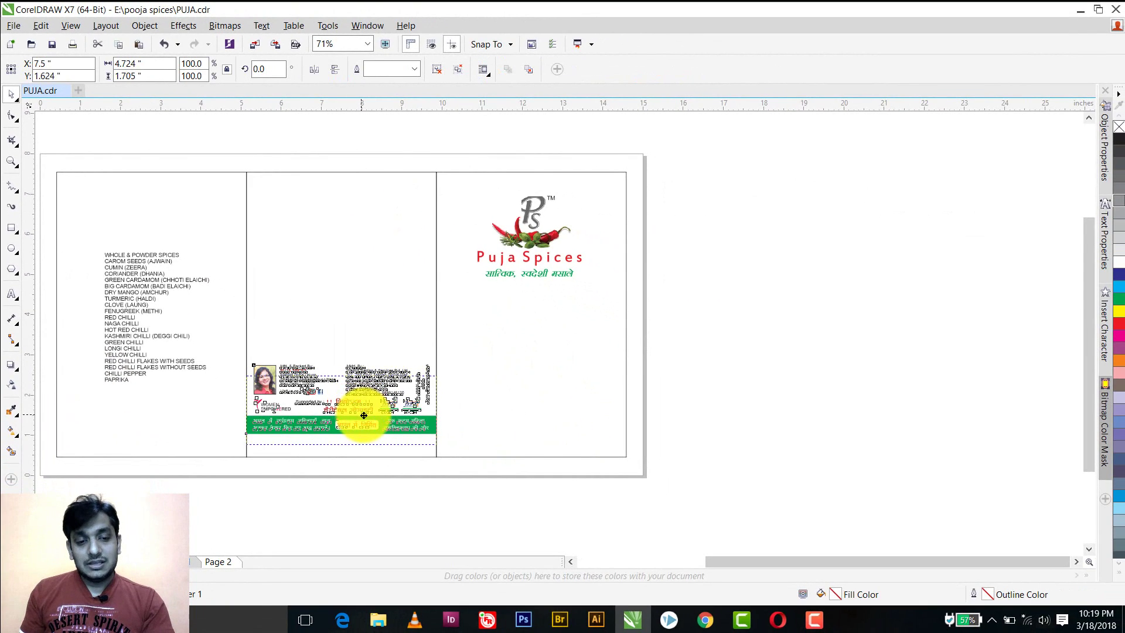
pyautogui.moveTo(364, 415); pyautogui.dragTo(364, 416)
pyautogui.click(480, 403)
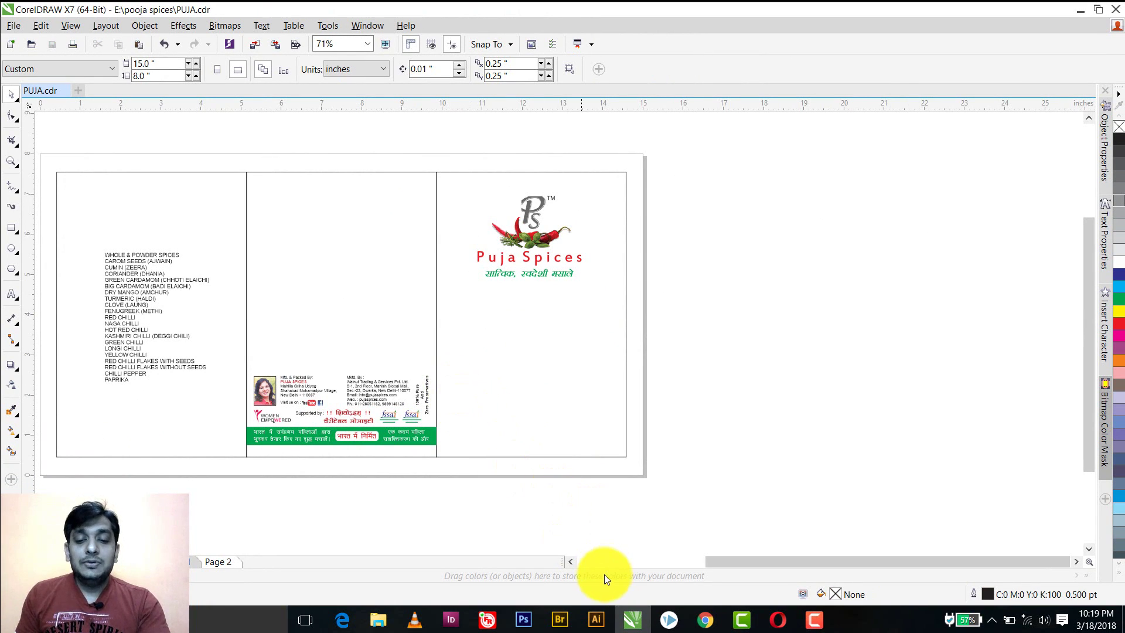
# Copy the image herb-spice-difference-orig from New folder in the pooja spices folder and paste it into the brochure page in CorelDRAW.
pyautogui.click(384, 621)
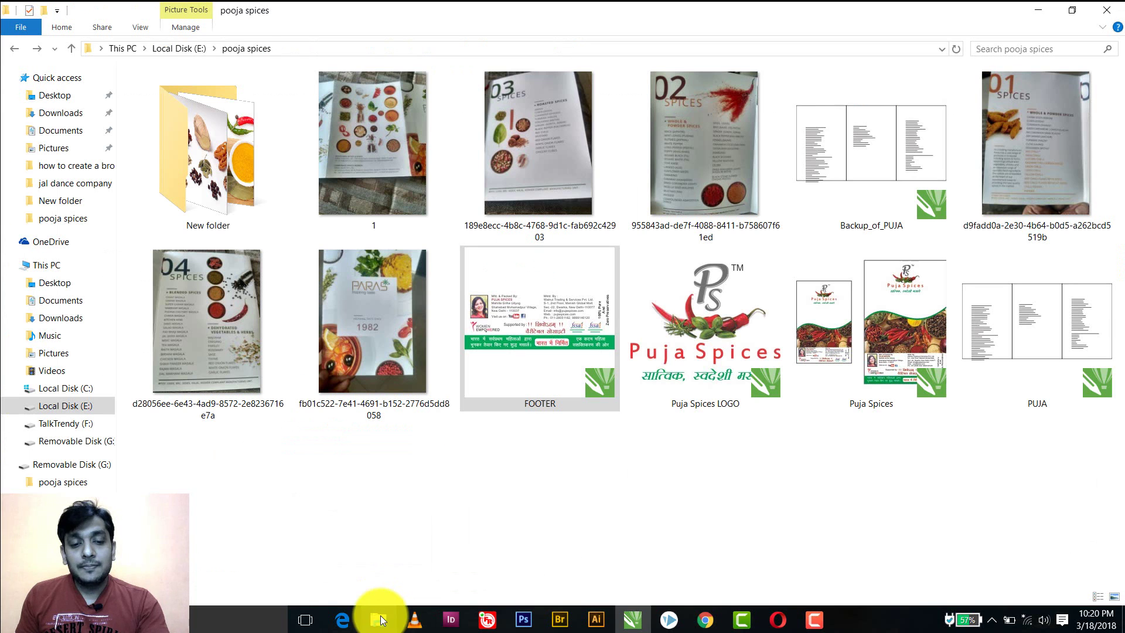
pyautogui.click(414, 501)
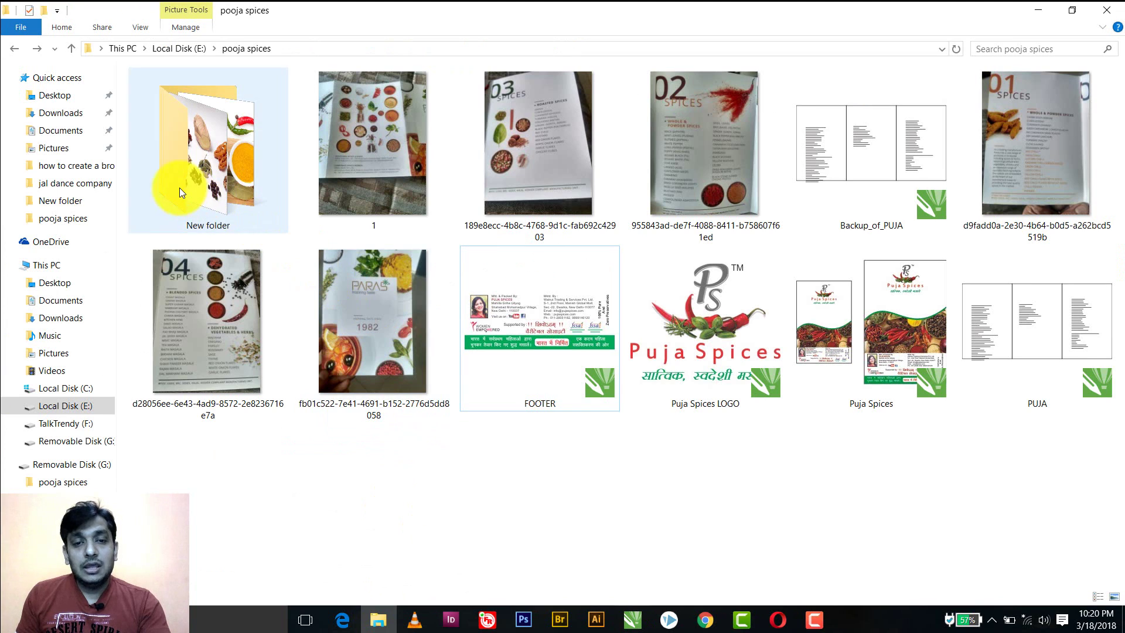
pyautogui.doubleClick(180, 146)
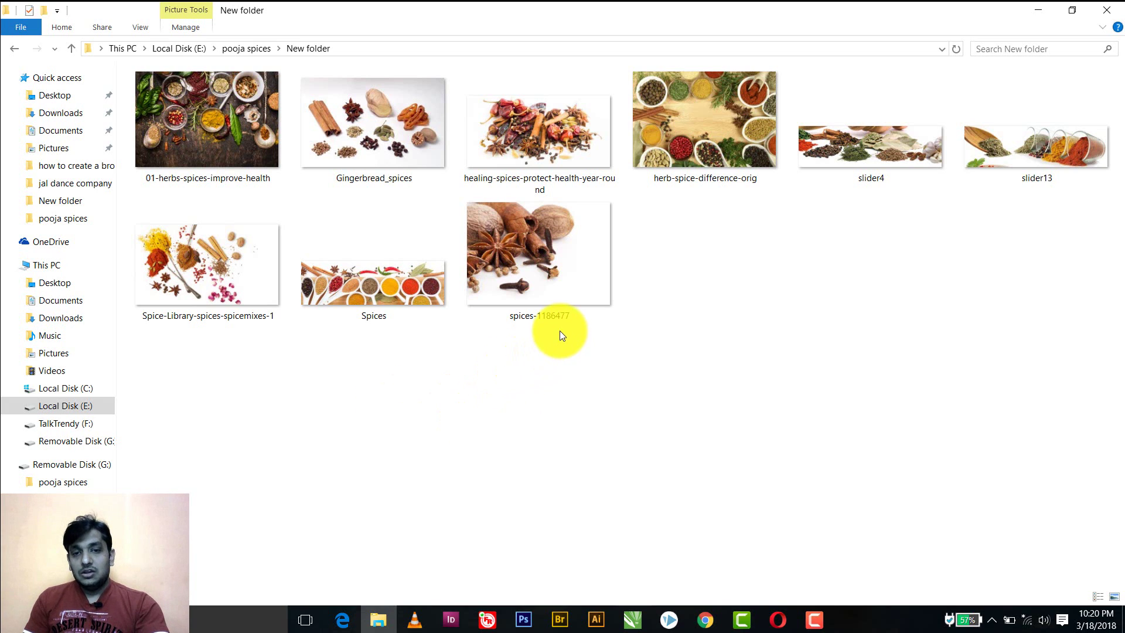
pyautogui.click(694, 114)
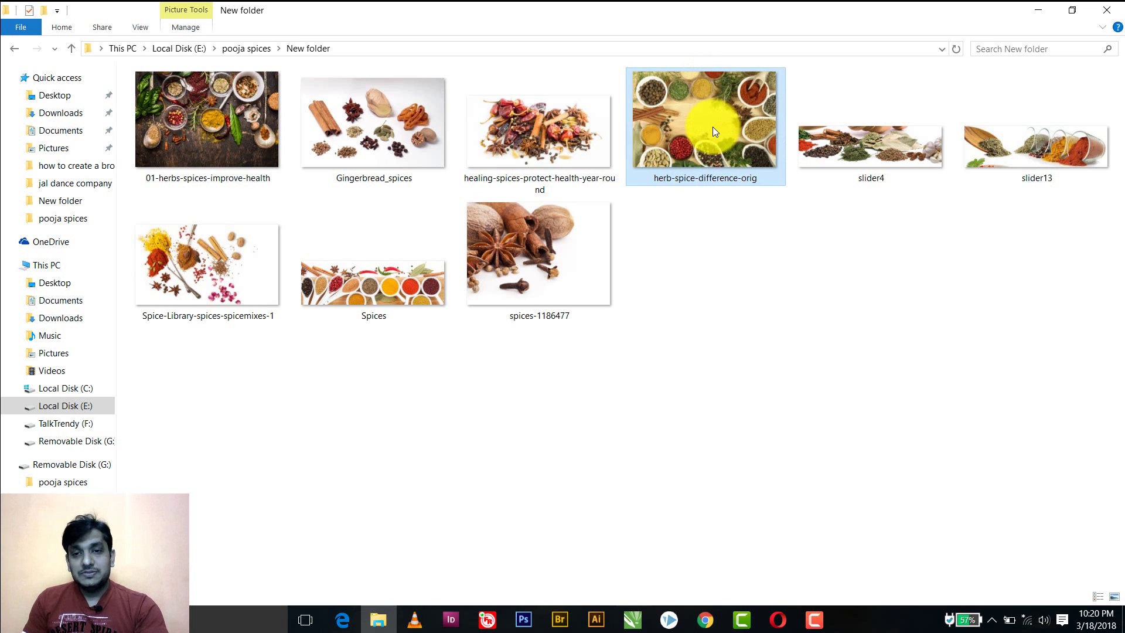
pyautogui.hotkey('alt', 'Tab')
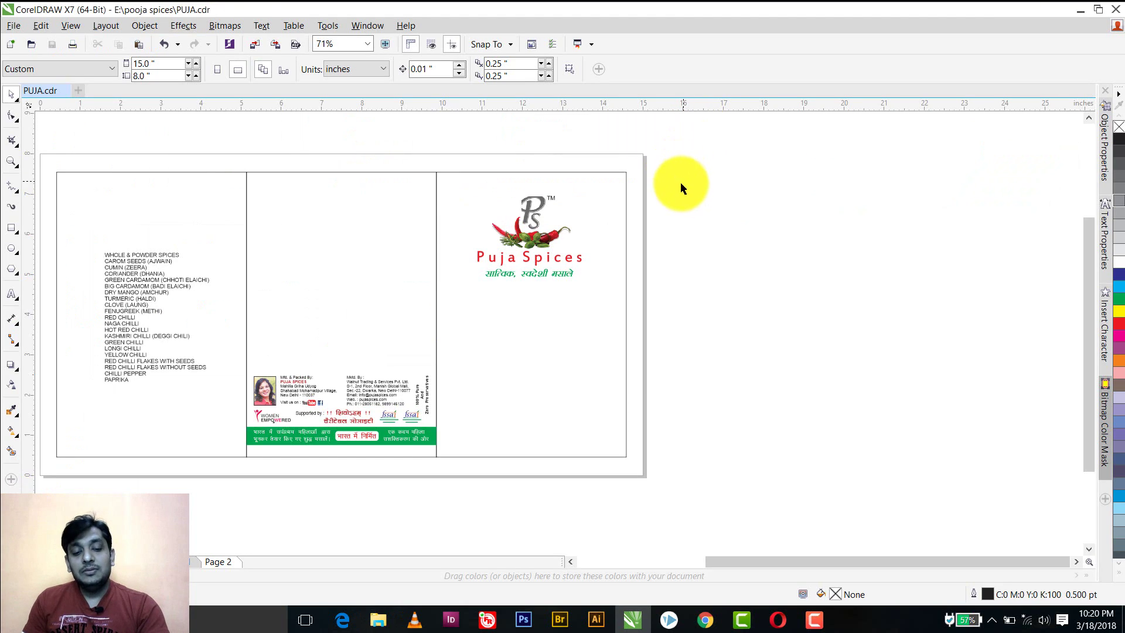
pyautogui.hotkey('ctrl', 'v')
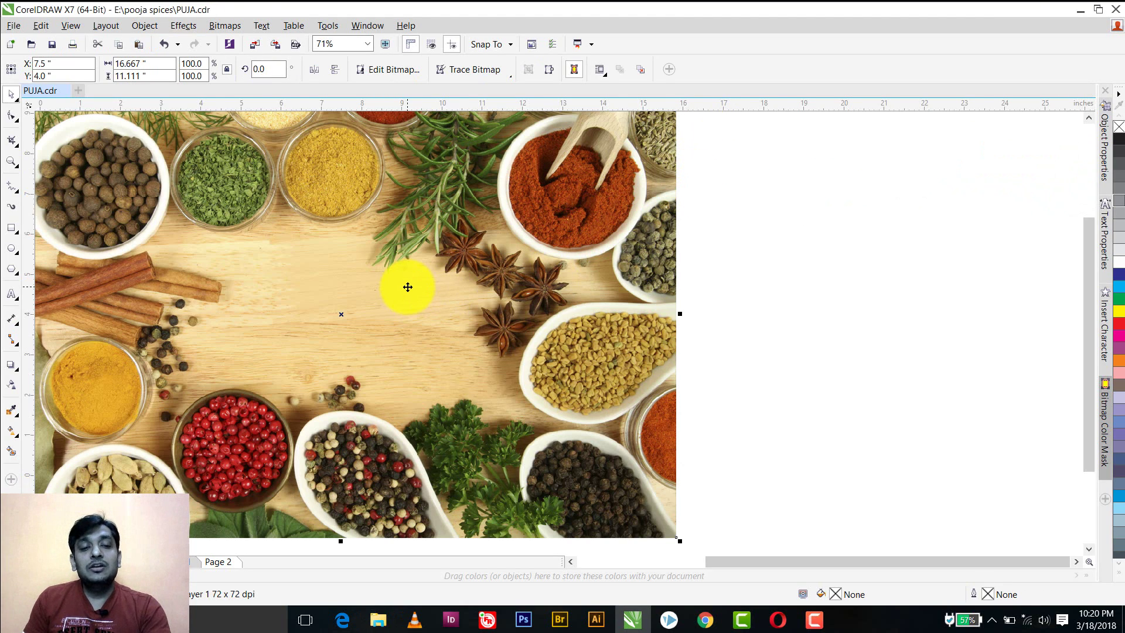
# Scale the spice image down proportionally to about 4.76 by 3.18 inches and place it across the middle panel above the footer.
pyautogui.scroll(-2, 409, 284)
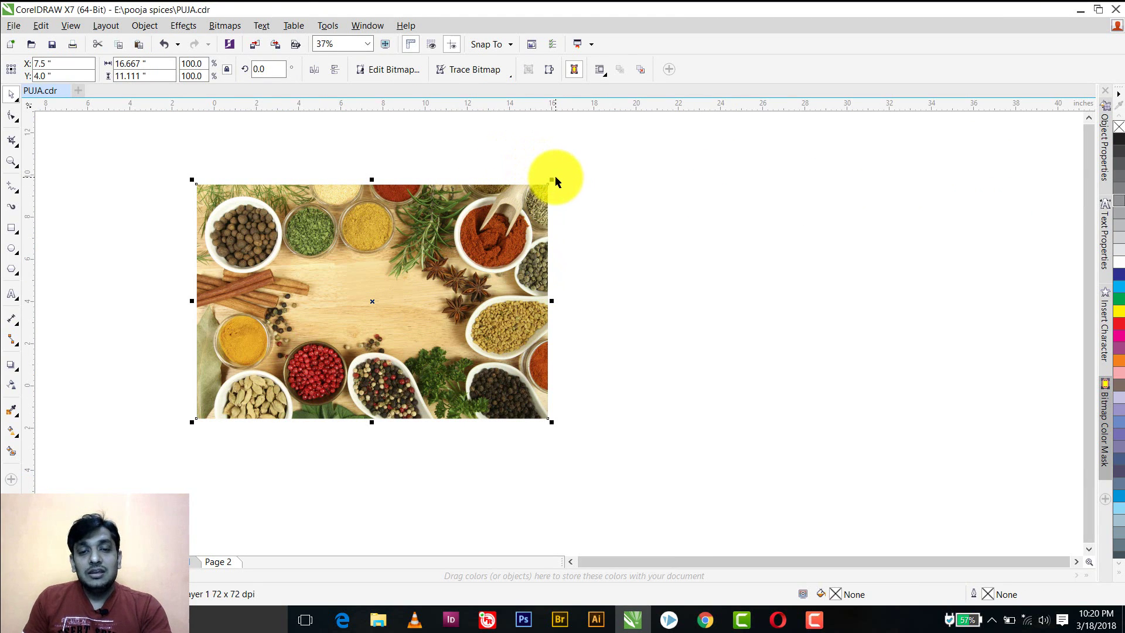
pyautogui.moveTo(552, 179); pyautogui.dragTo(416, 322)
pyautogui.scroll(2, 346, 300)
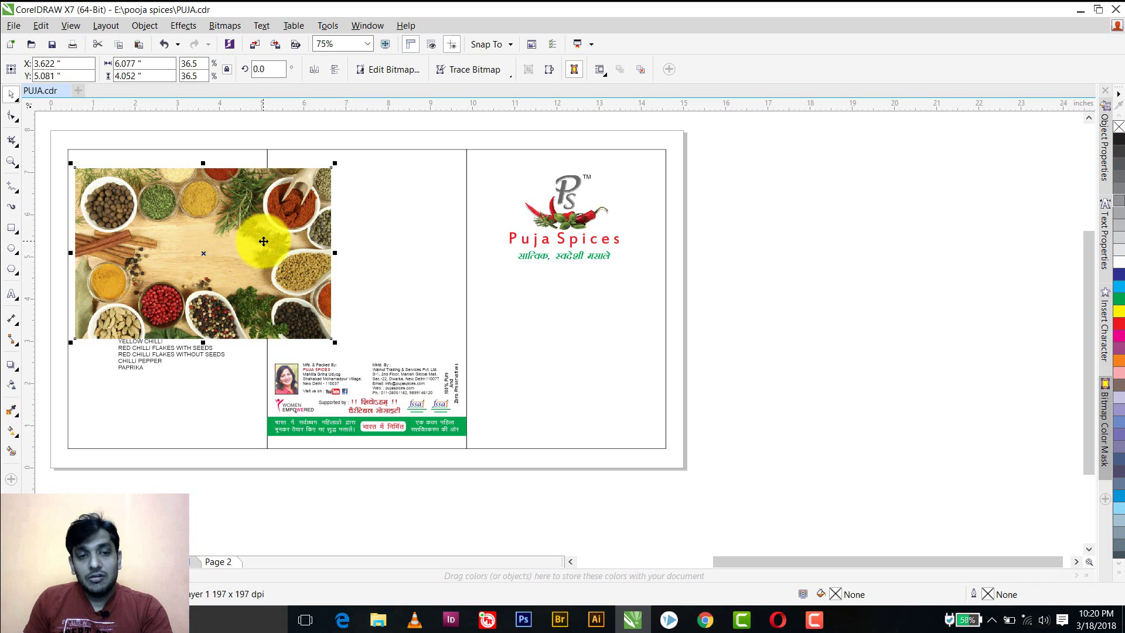
pyautogui.moveTo(264, 241); pyautogui.dragTo(438, 230)
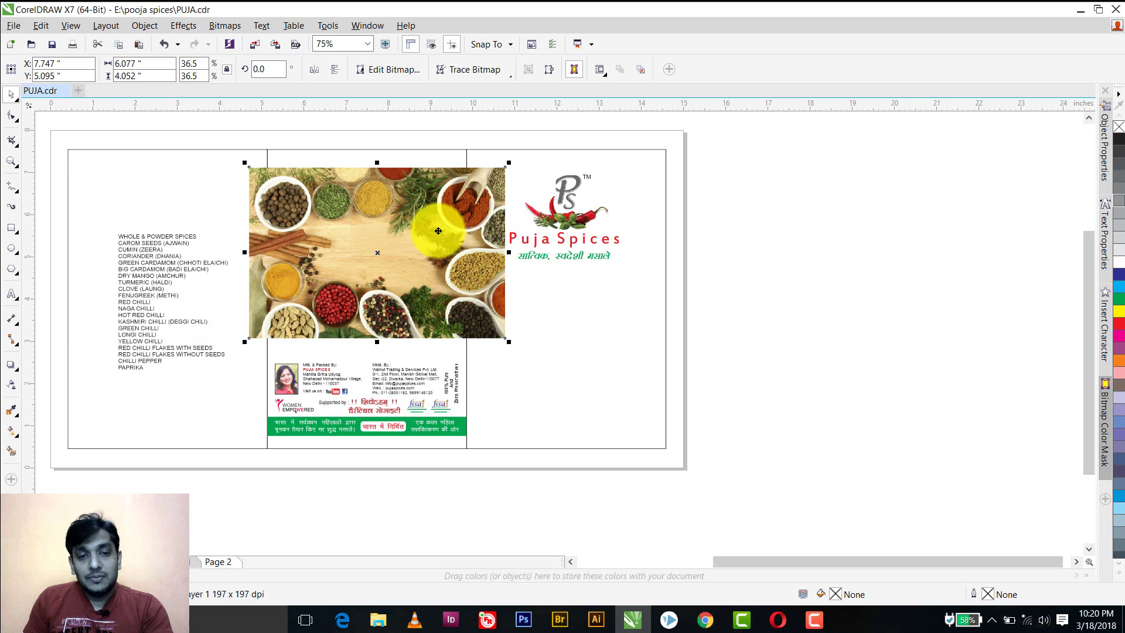
pyautogui.moveTo(510, 165); pyautogui.dragTo(470, 190)
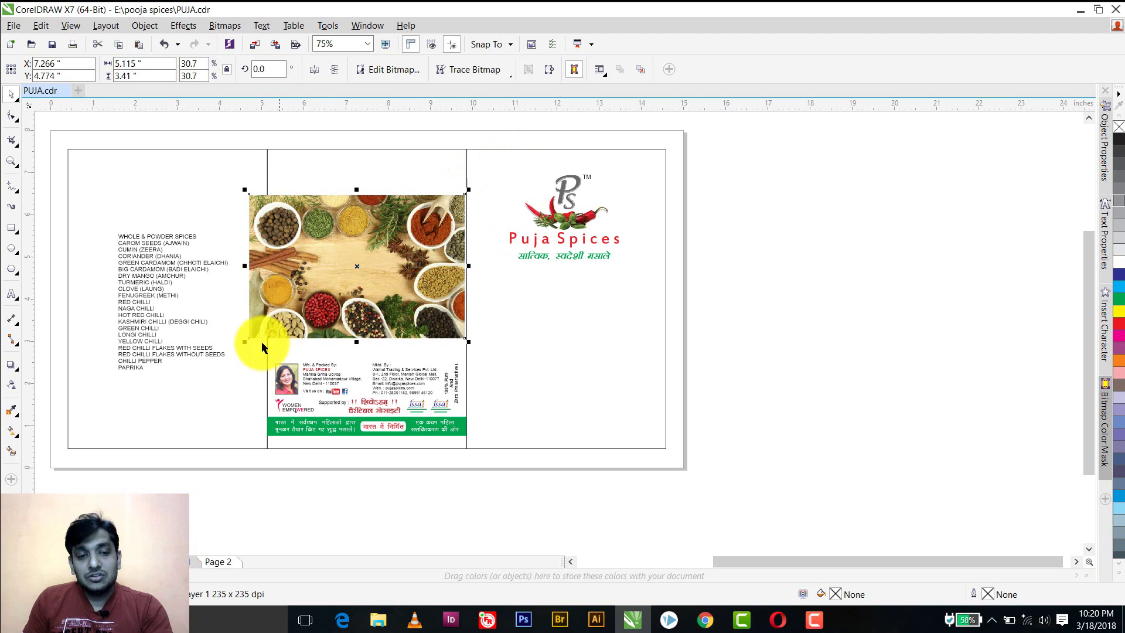
pyautogui.moveTo(244, 341); pyautogui.dragTo(260, 333)
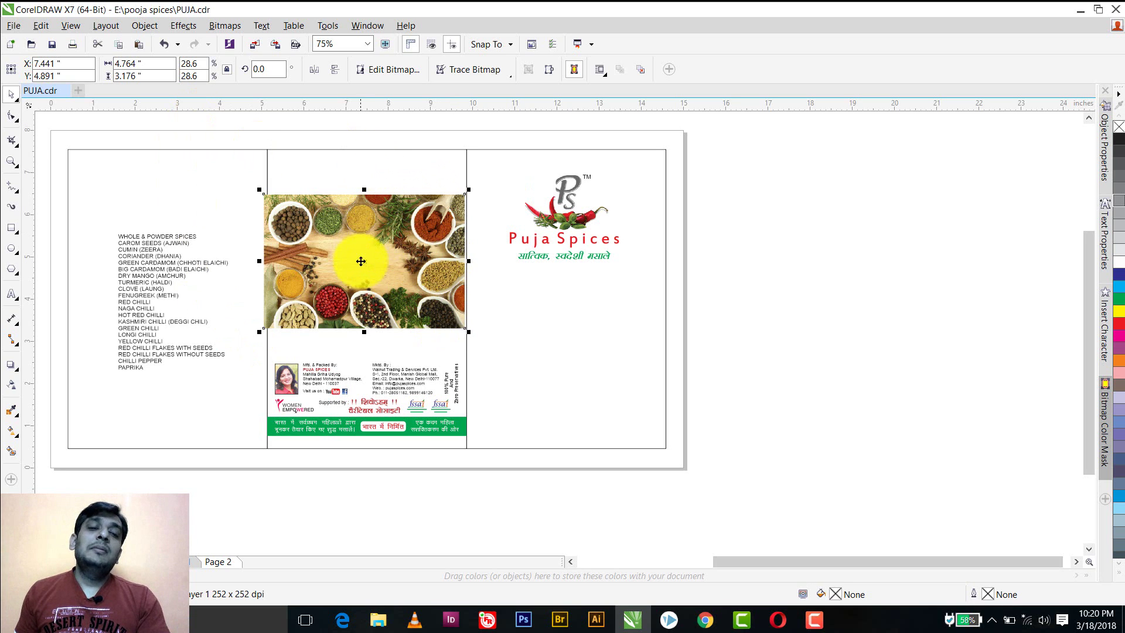
# Place a duplicate of the spice image outside the page and rotate the one in the middle panel by 90 degrees.
pyautogui.moveTo(329, 241); pyautogui.dragTo(760, 221)
pyautogui.click(317, 222)
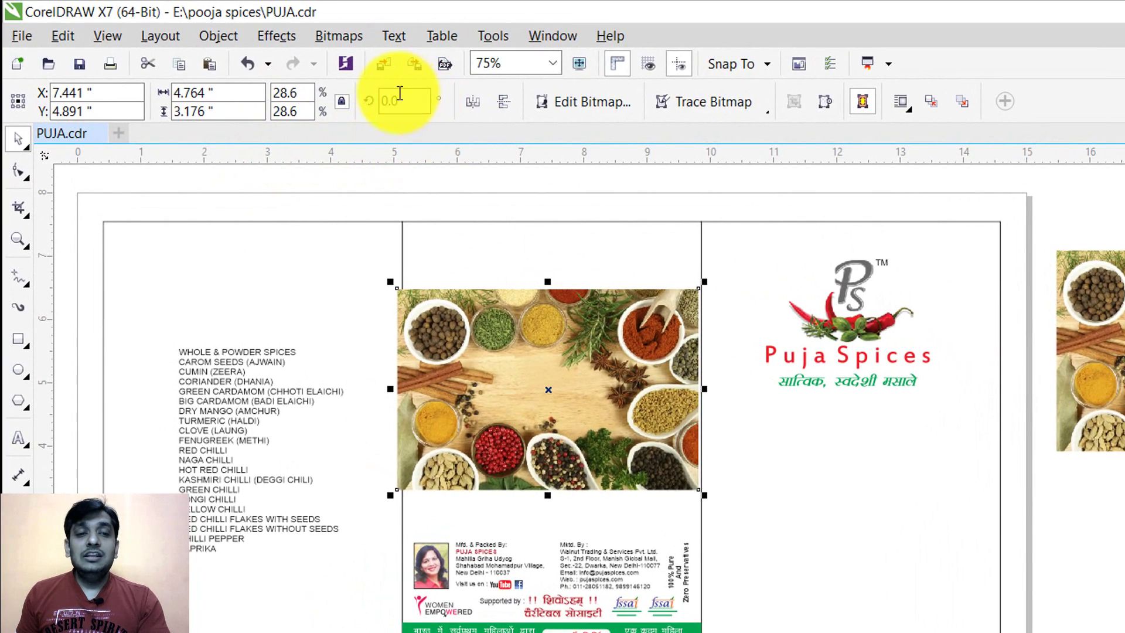
pyautogui.doubleClick(316, 77)
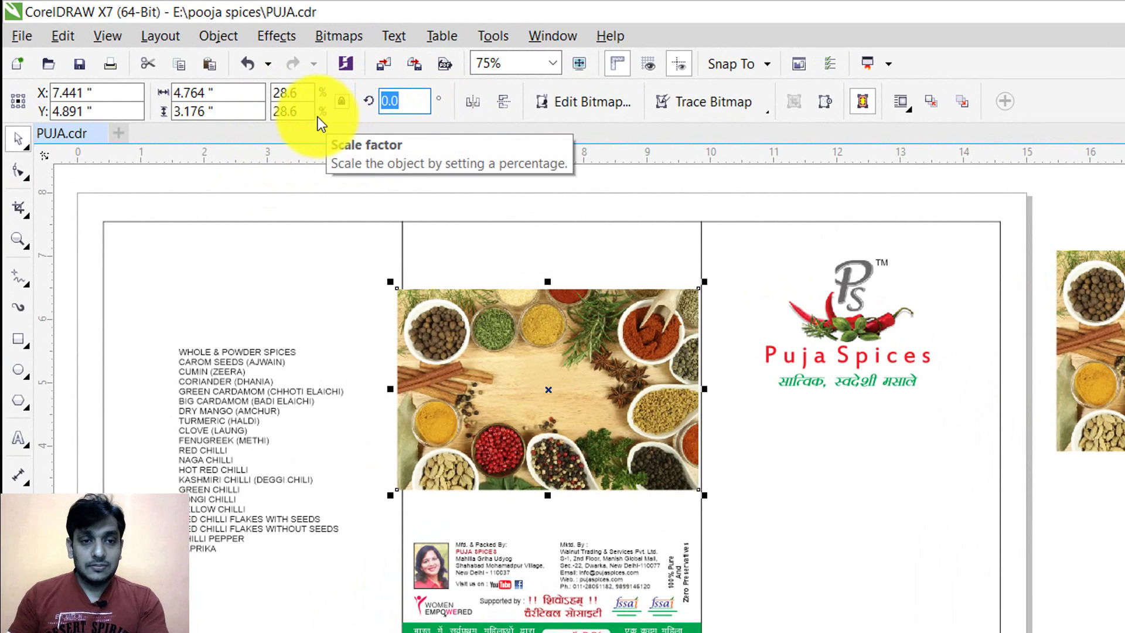
pyautogui.write('90')
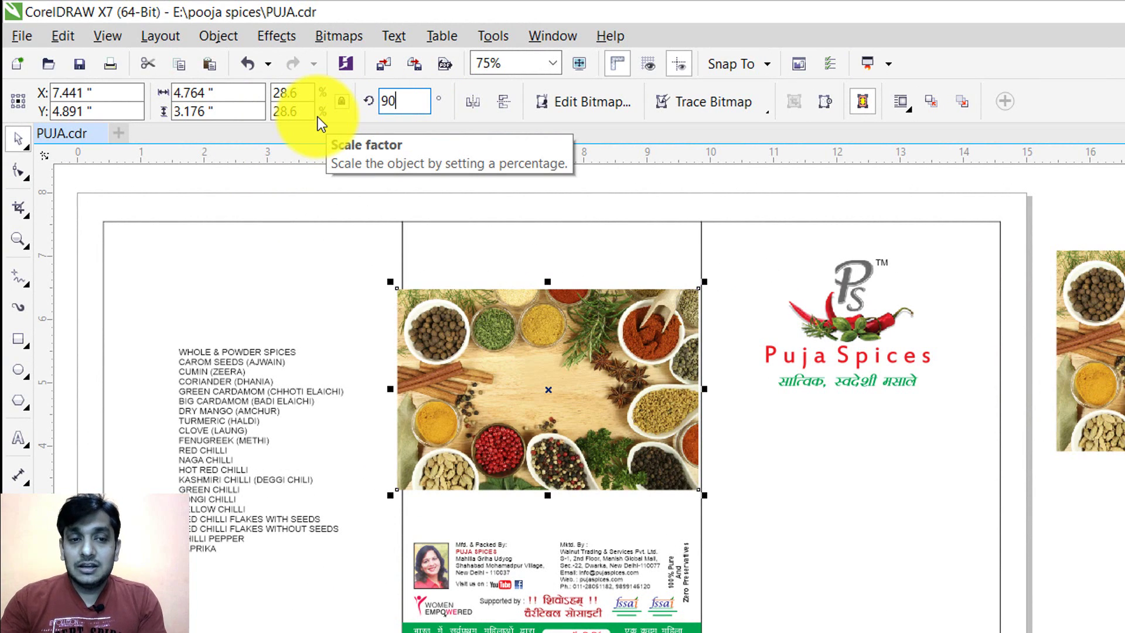
pyautogui.press('Return')
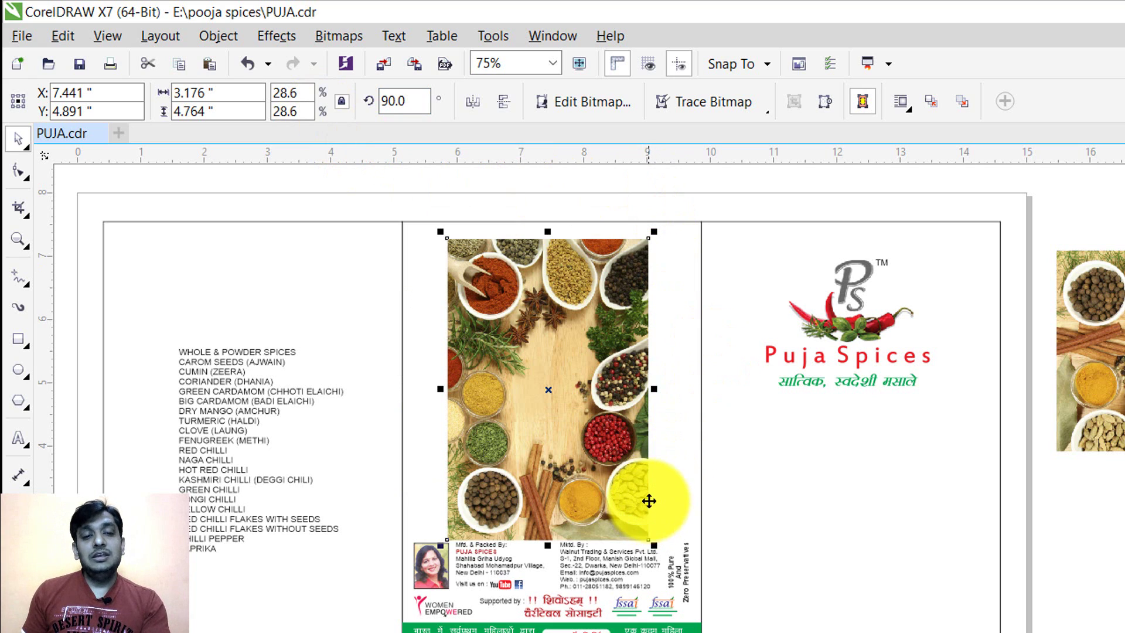
# Check the middle panel's width and scale the rotated spice image proportionally to the same width, 4.724 inches.
pyautogui.click(673, 222)
pyautogui.click(224, 93)
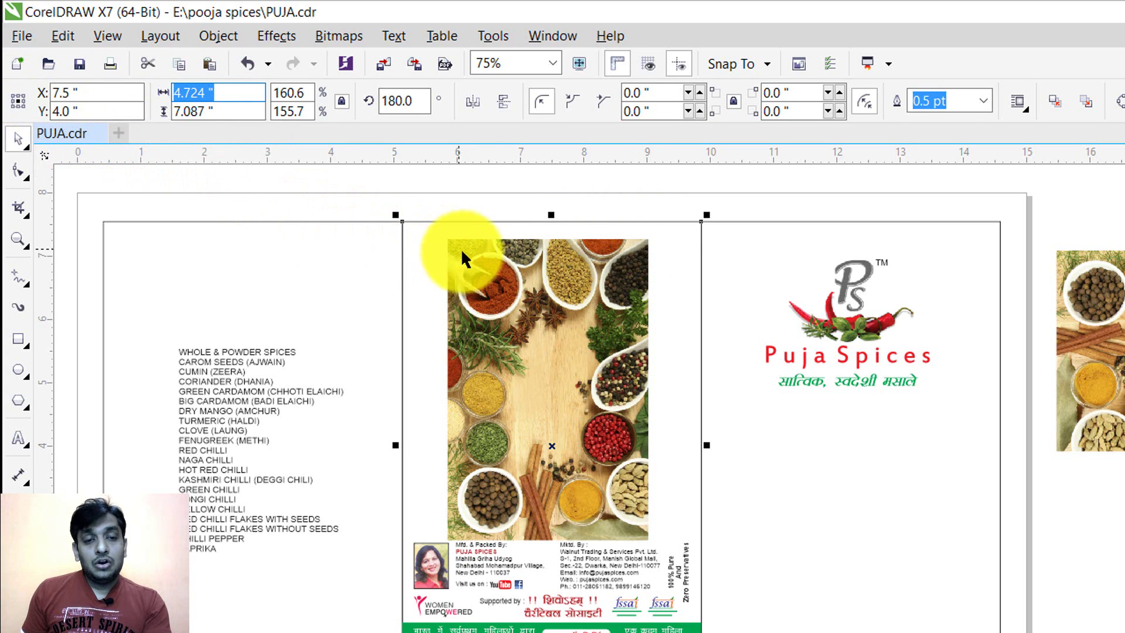
pyautogui.click(507, 289)
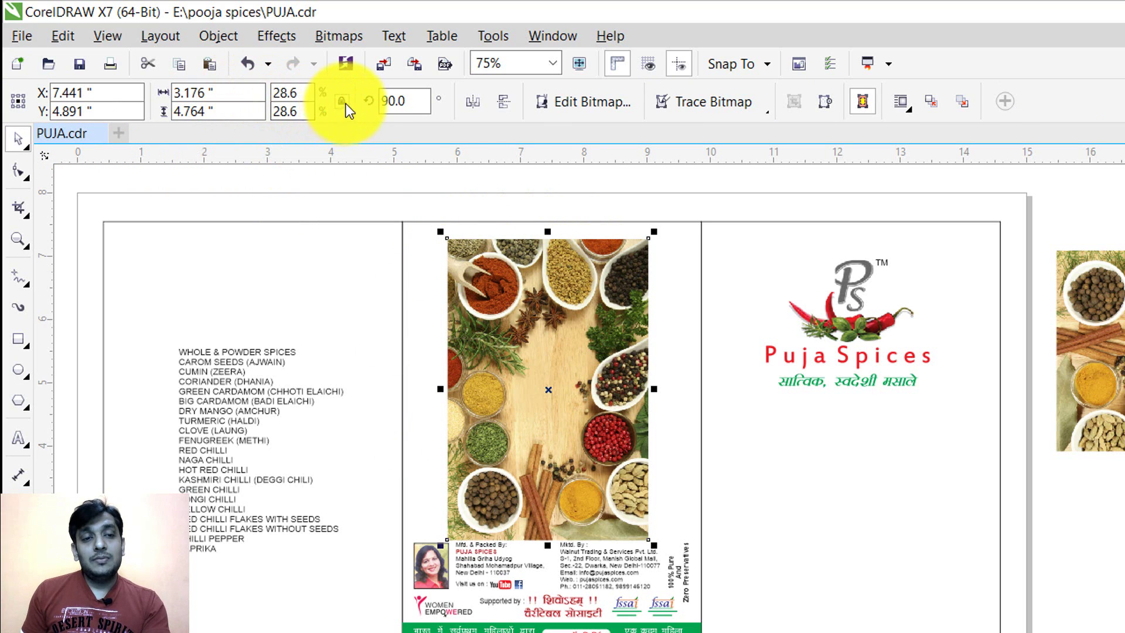
pyautogui.click(193, 92)
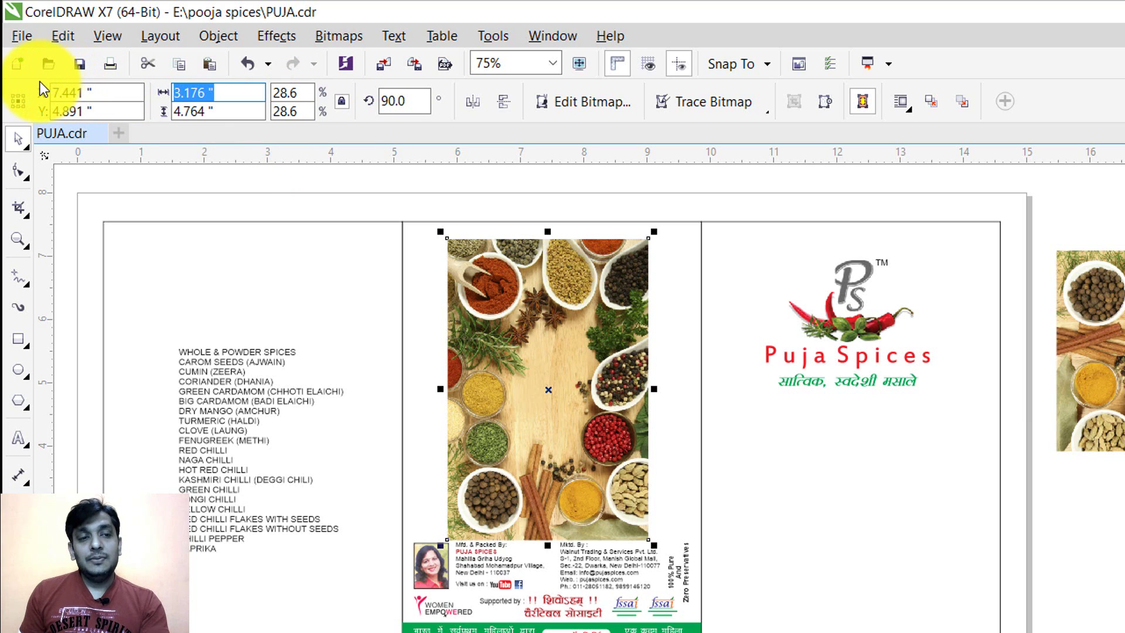
pyautogui.write('4.724')
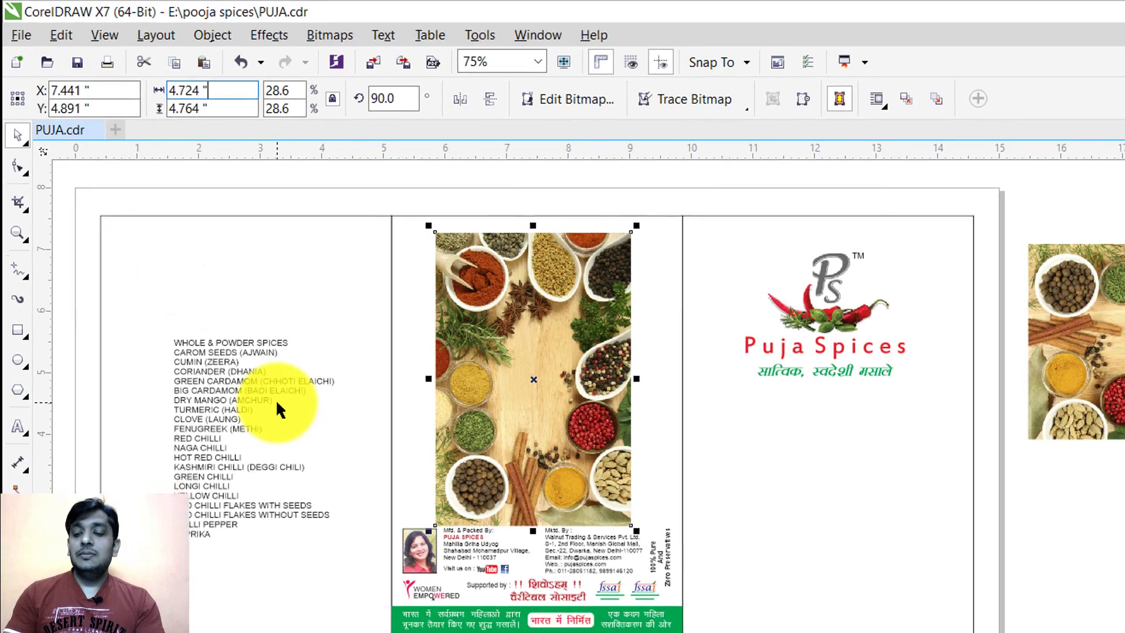
pyautogui.press('Return')
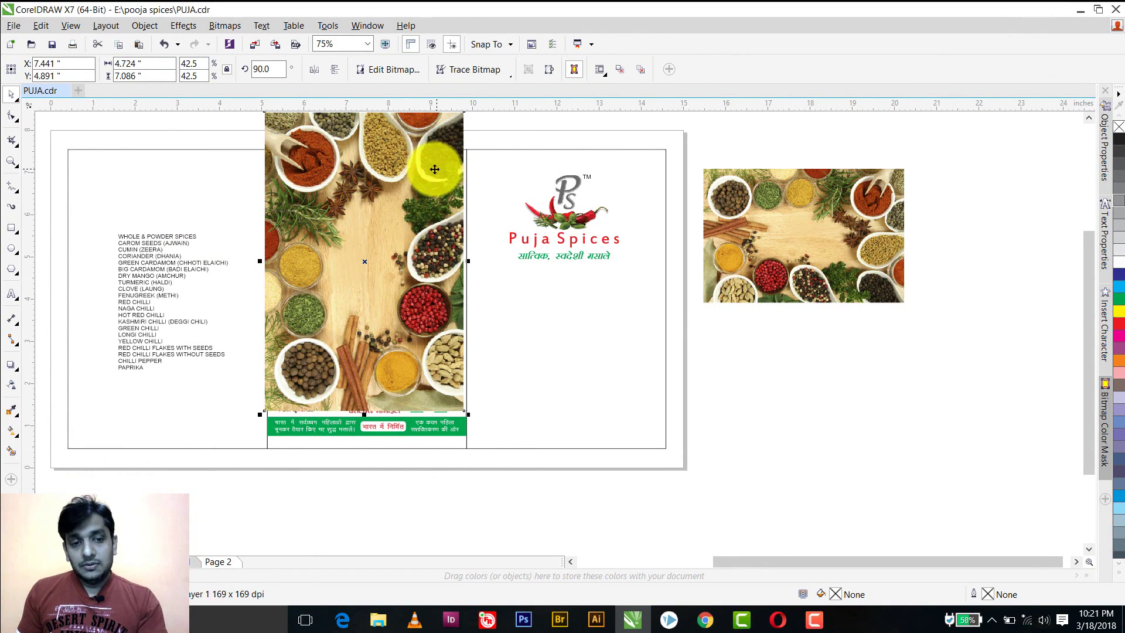
# Align the spice image with the middle panel's bottom edge and centre it horizontally on the panel.
pyautogui.click(354, 445)
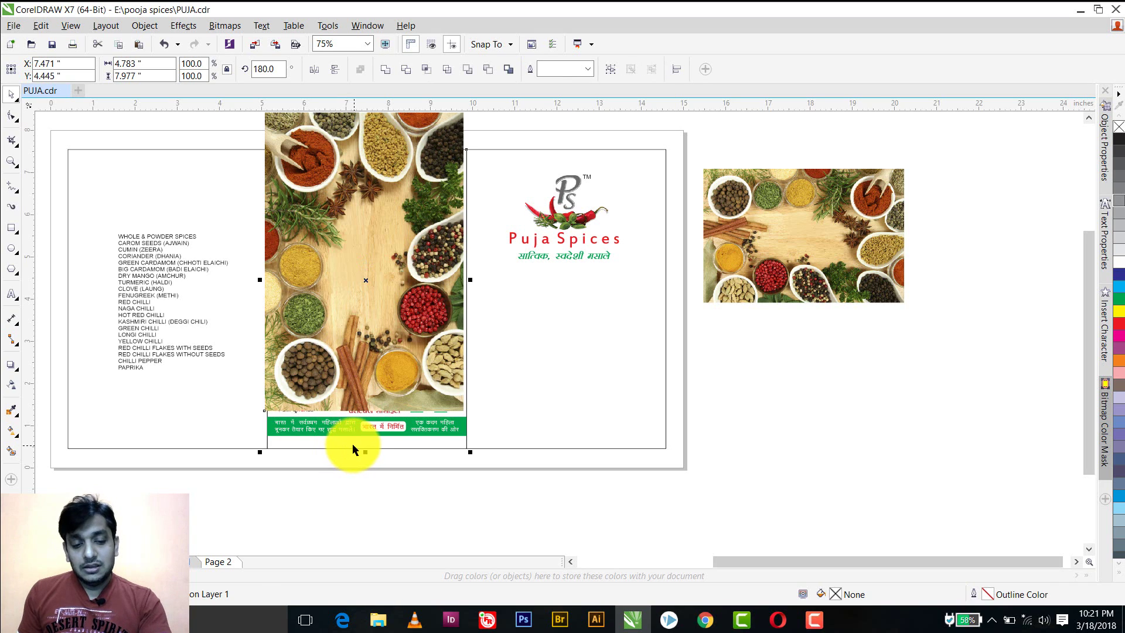
pyautogui.hotkey('ctrl', 'z')
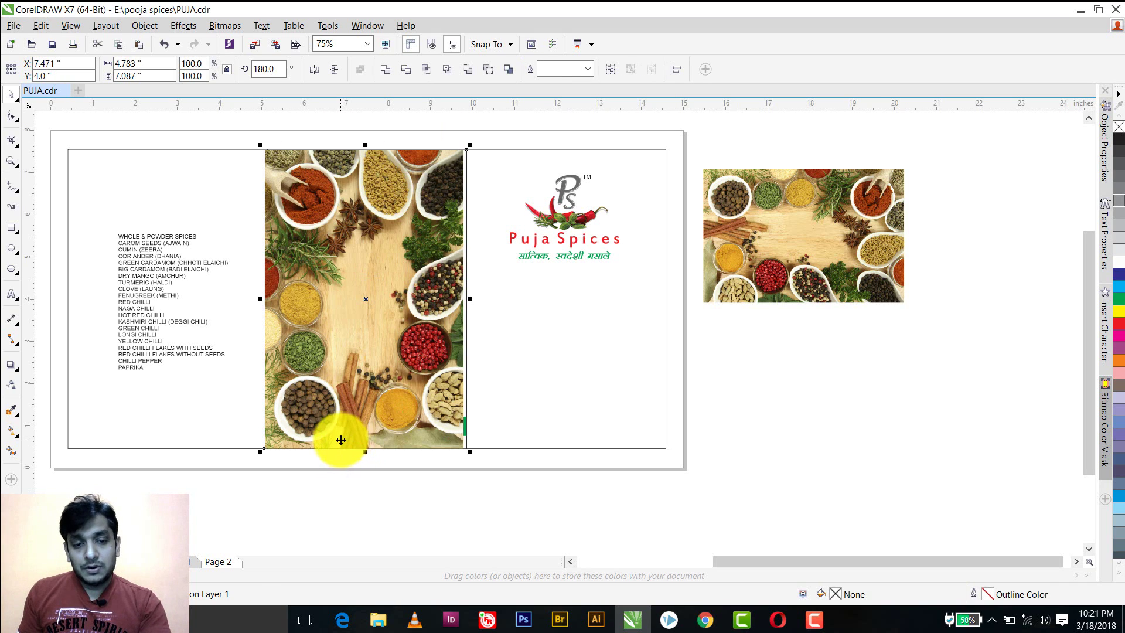
pyautogui.hotkey('ctrl', 'z')
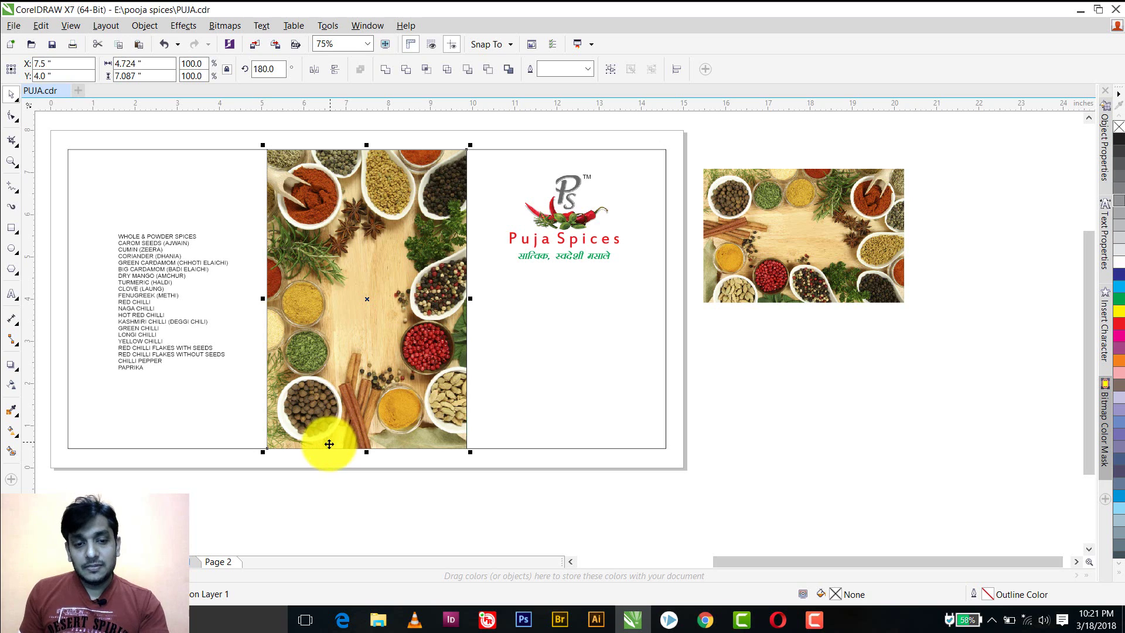
pyautogui.click(315, 477)
# Send the spice image in the middle panel to the back of the page.
pyautogui.click(358, 240)
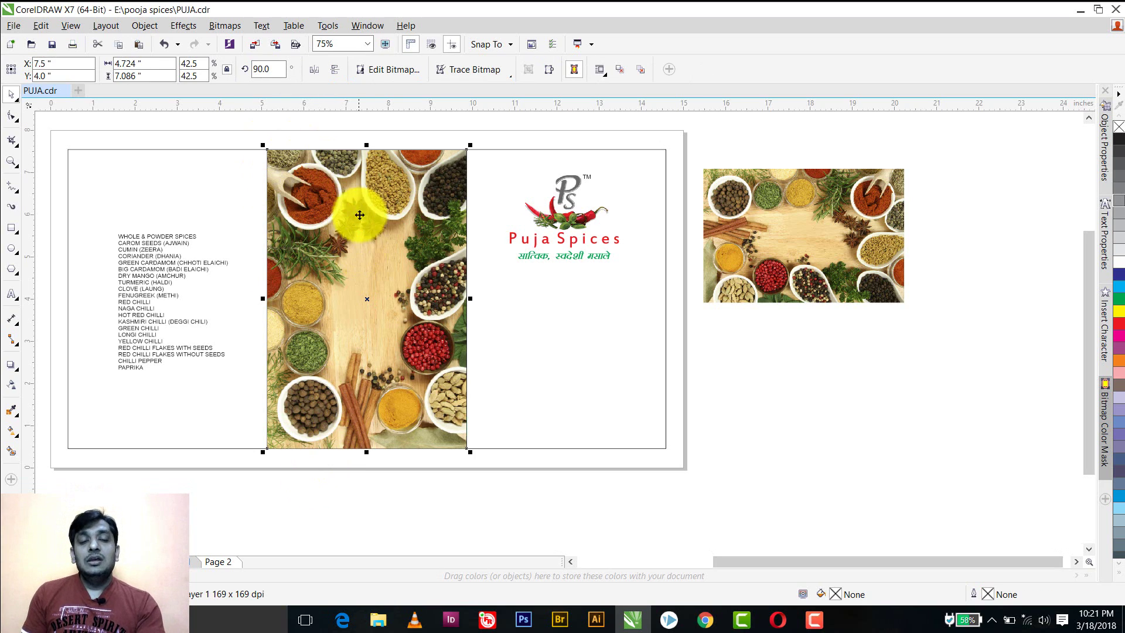
pyautogui.rightClick(354, 192)
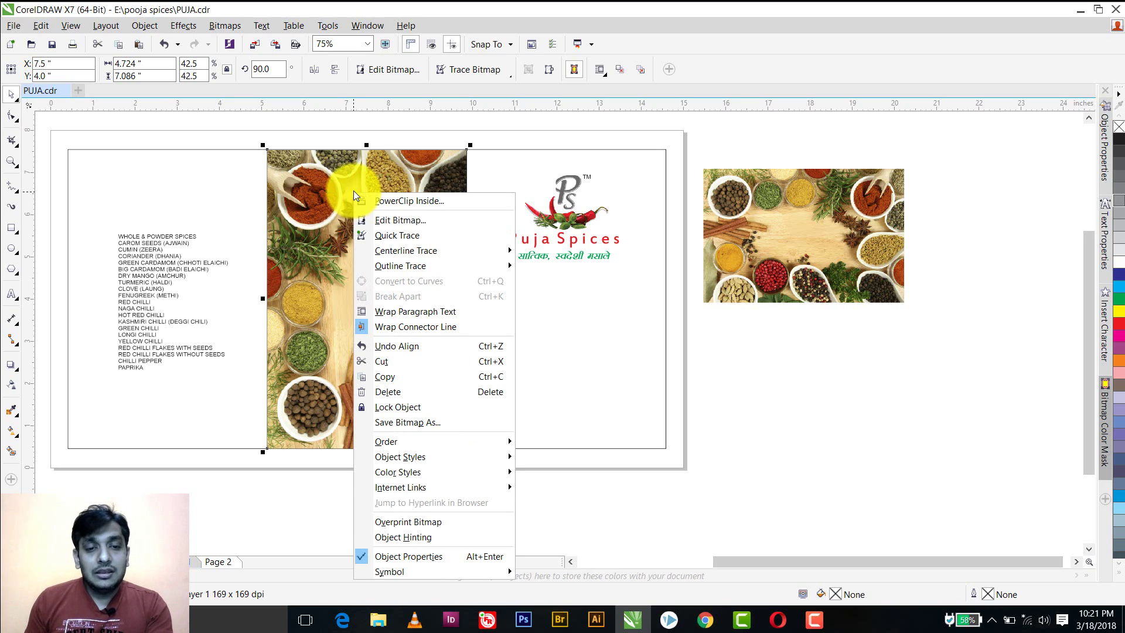
pyautogui.moveTo(463, 442)
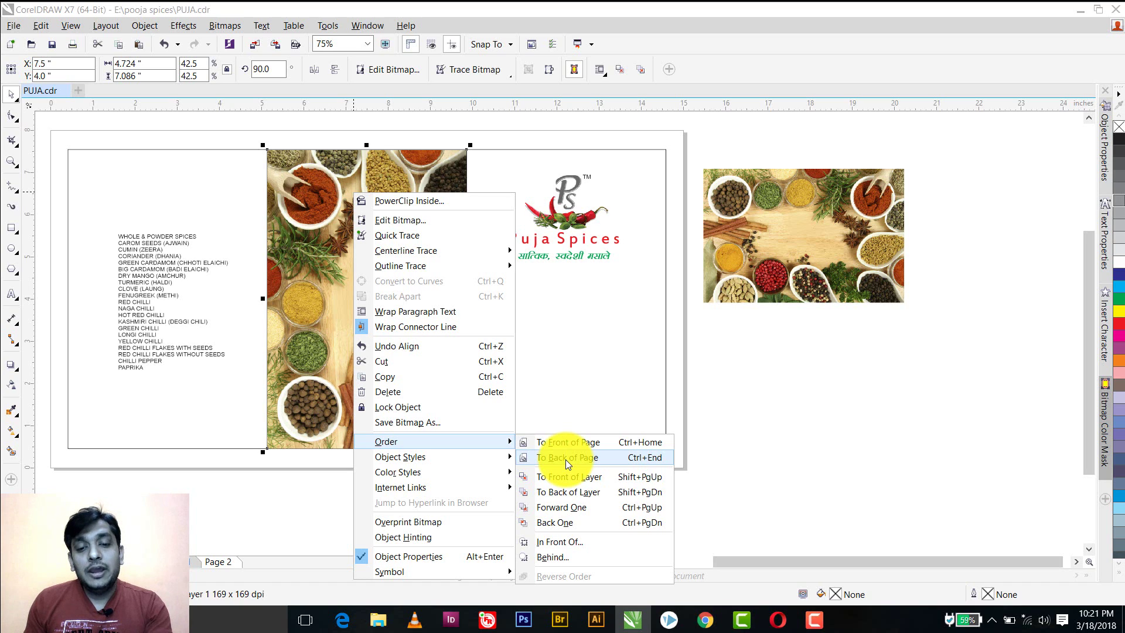
pyautogui.click(565, 458)
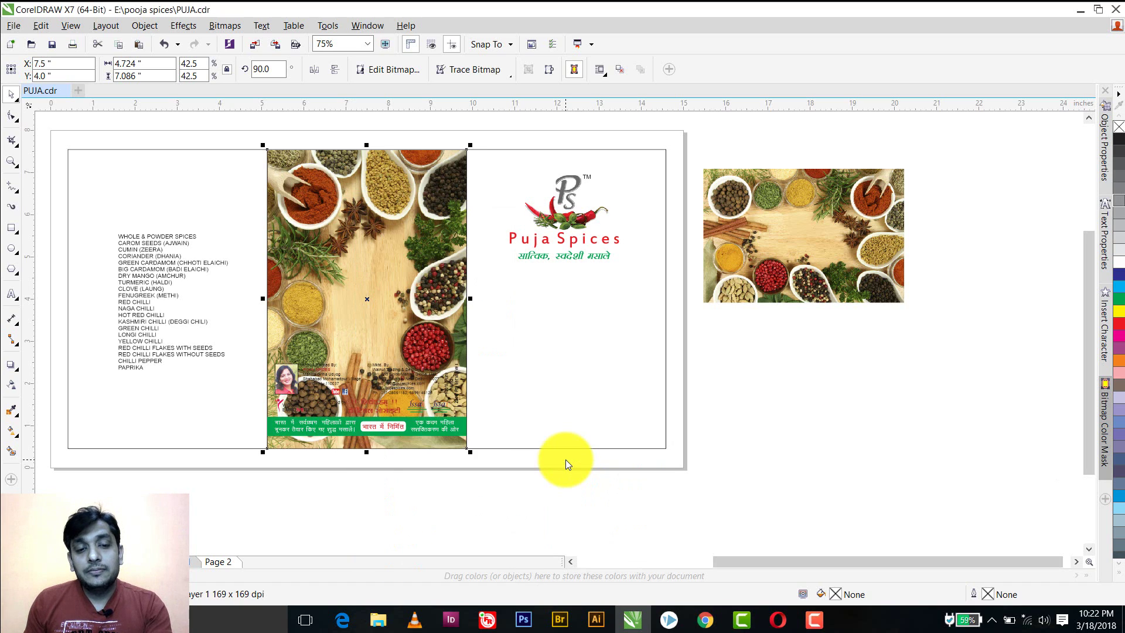
pyautogui.click(564, 349)
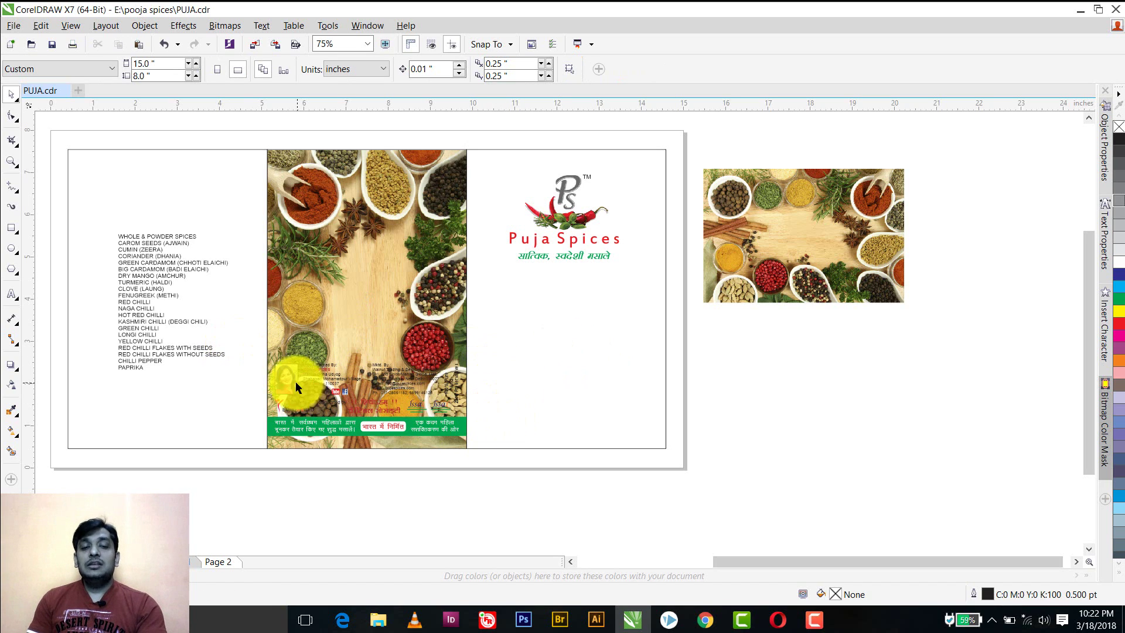
# Draw a rectangle across the middle panel just above the footer text and set its width to 4.724 inches, keeping the proportions.
pyautogui.scroll(2, 410, 410)
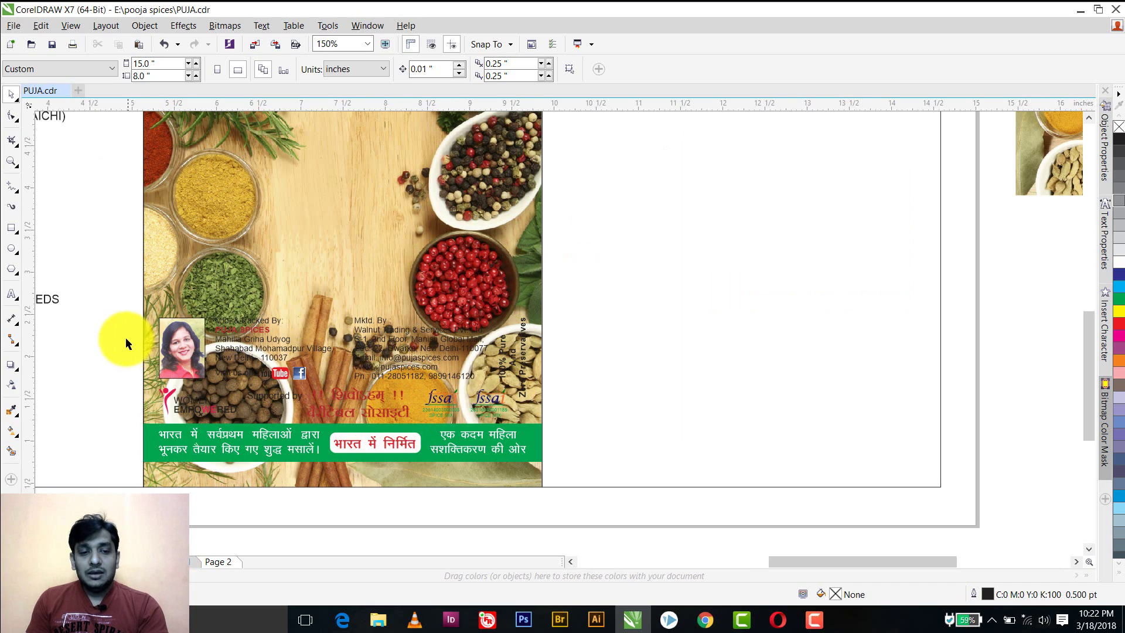
pyautogui.click(150, 446)
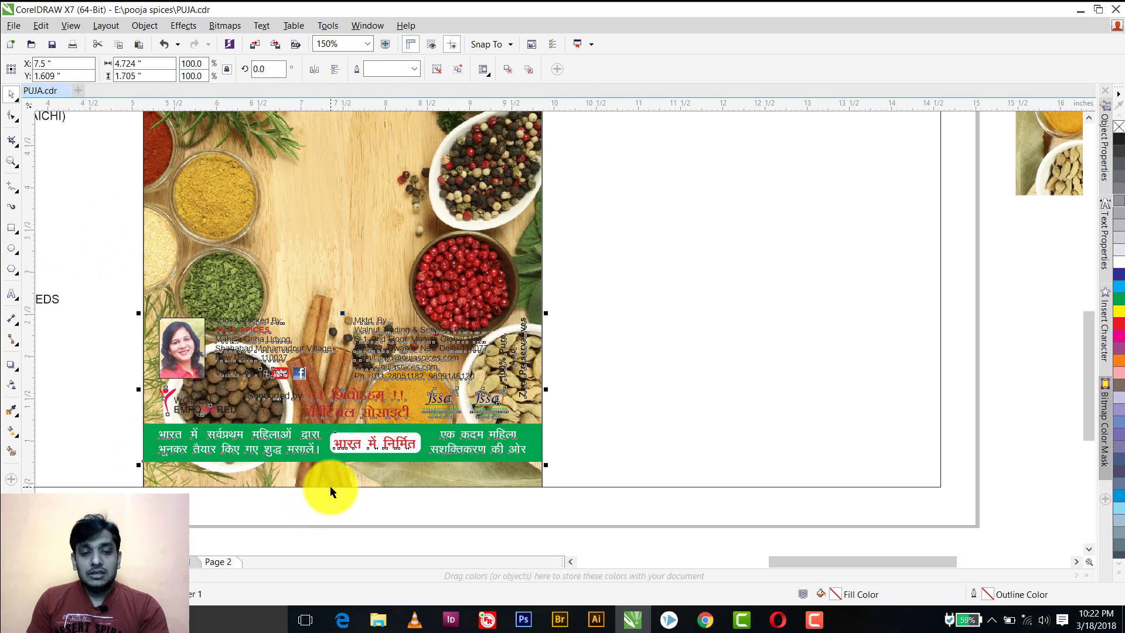
pyautogui.click(11, 227)
pyautogui.moveTo(151, 255); pyautogui.dragTo(533, 283)
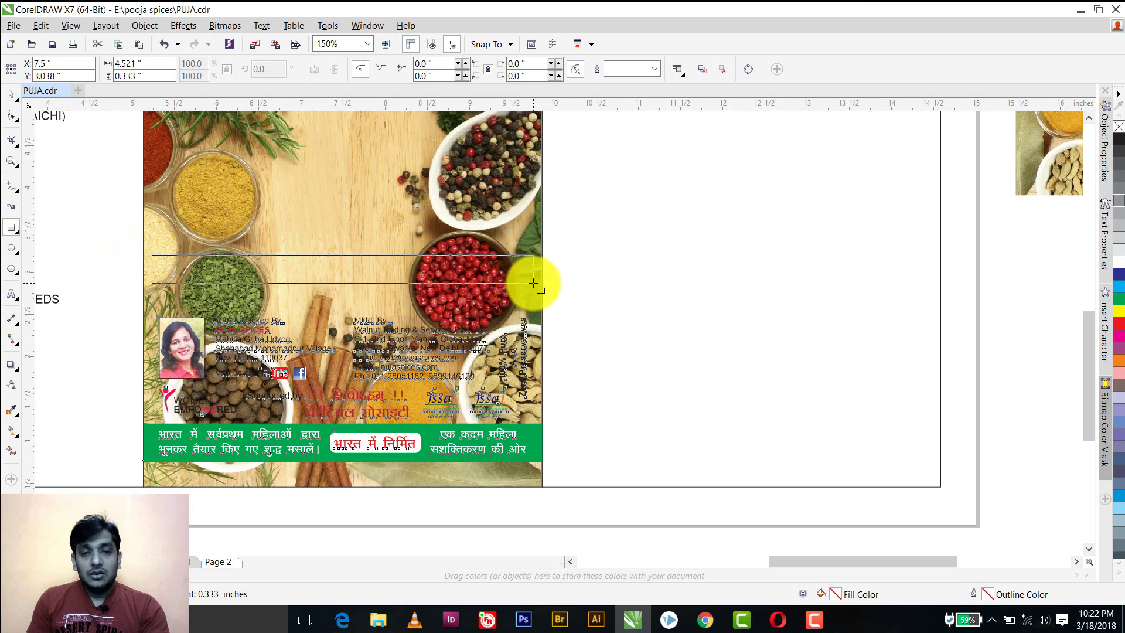
pyautogui.click(146, 64)
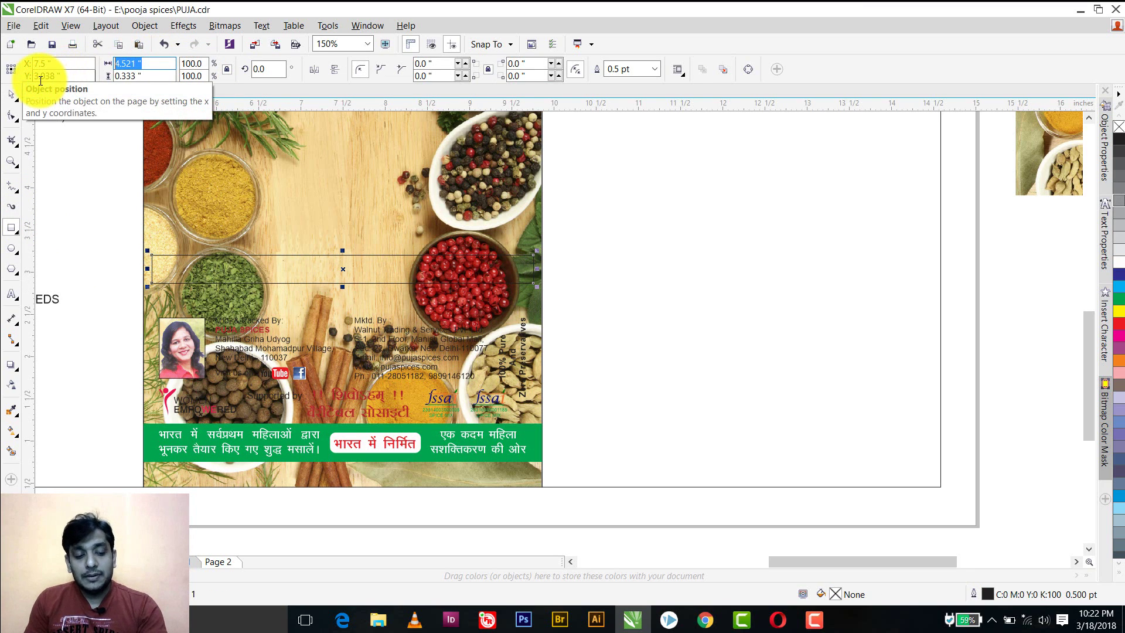
pyautogui.write('4.724')
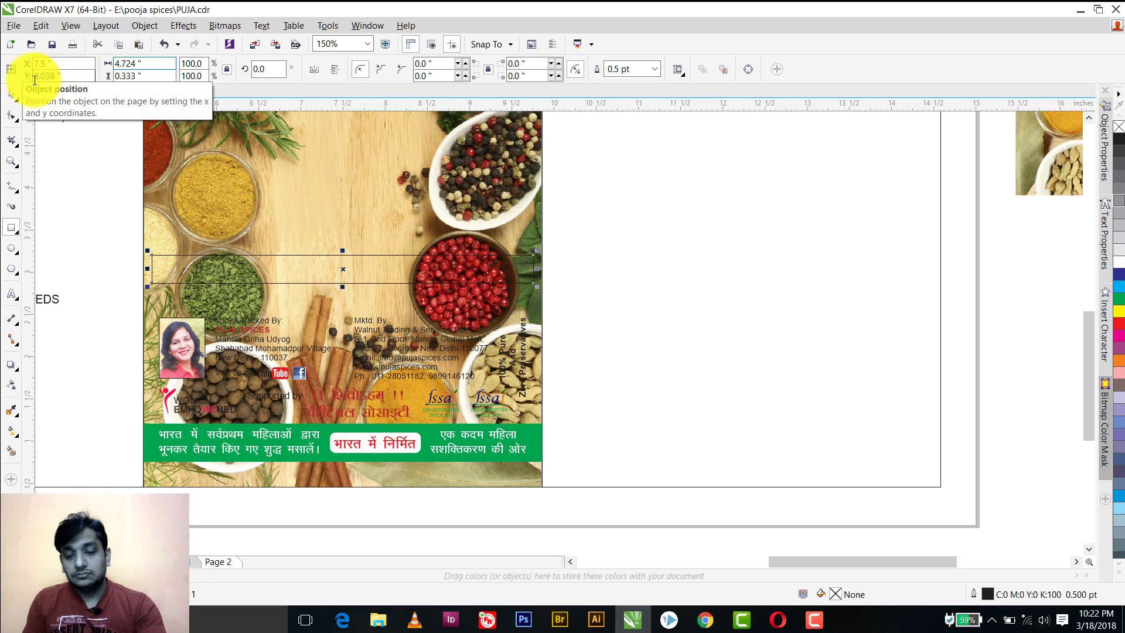
pyautogui.press('Return')
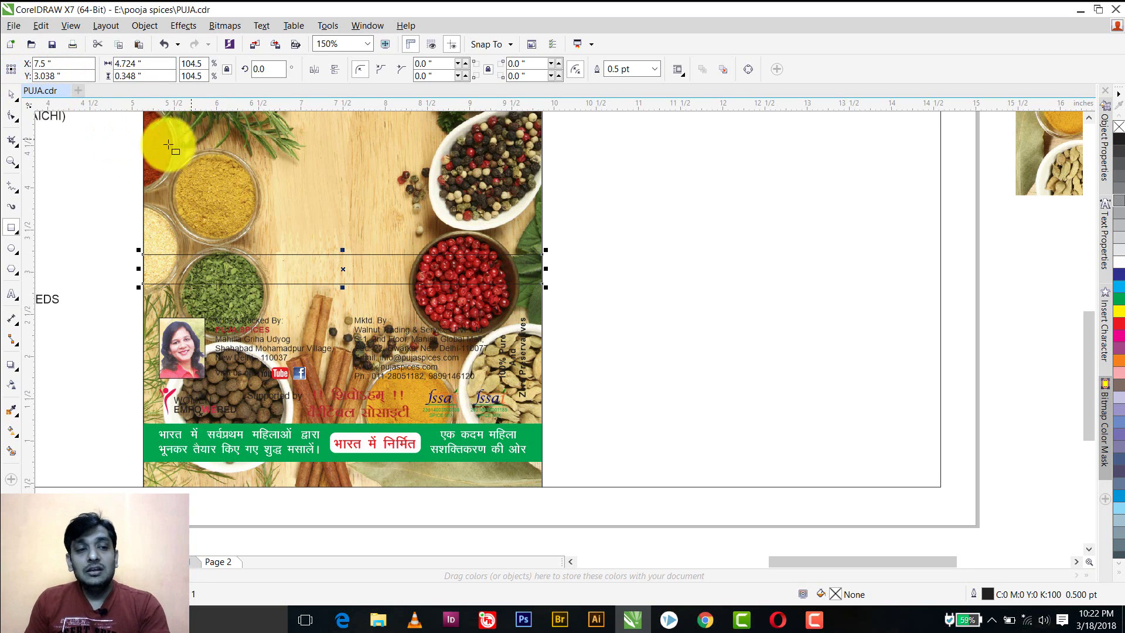
# Stretch the rectangle downward to about 1.2 inches high and give it a white fill with no outline.
pyautogui.click(9, 96)
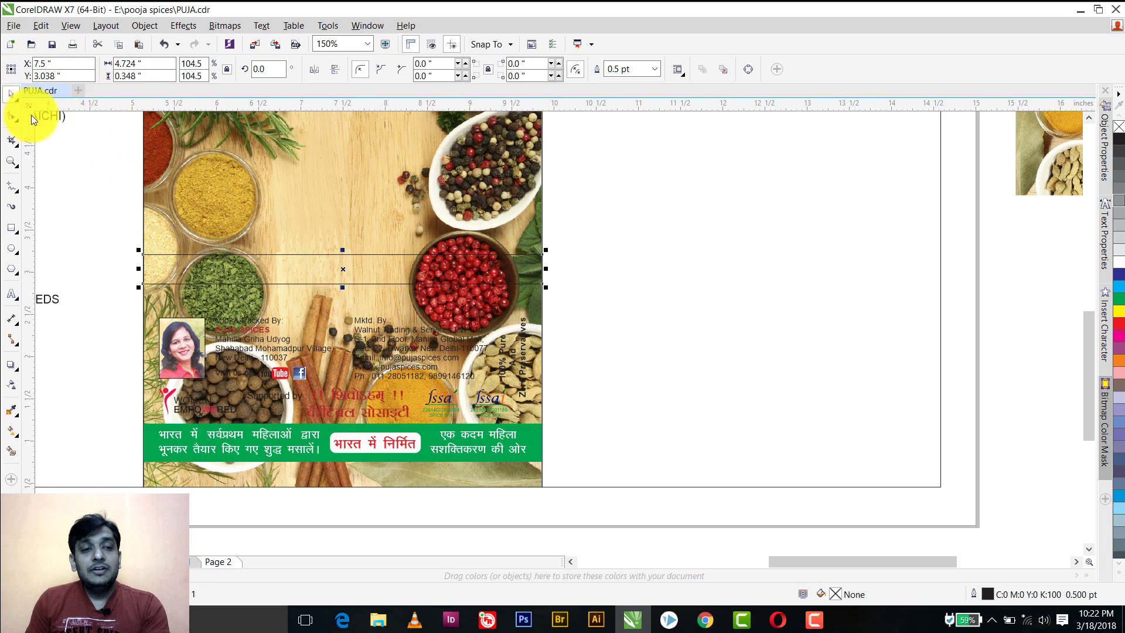
pyautogui.click(273, 181)
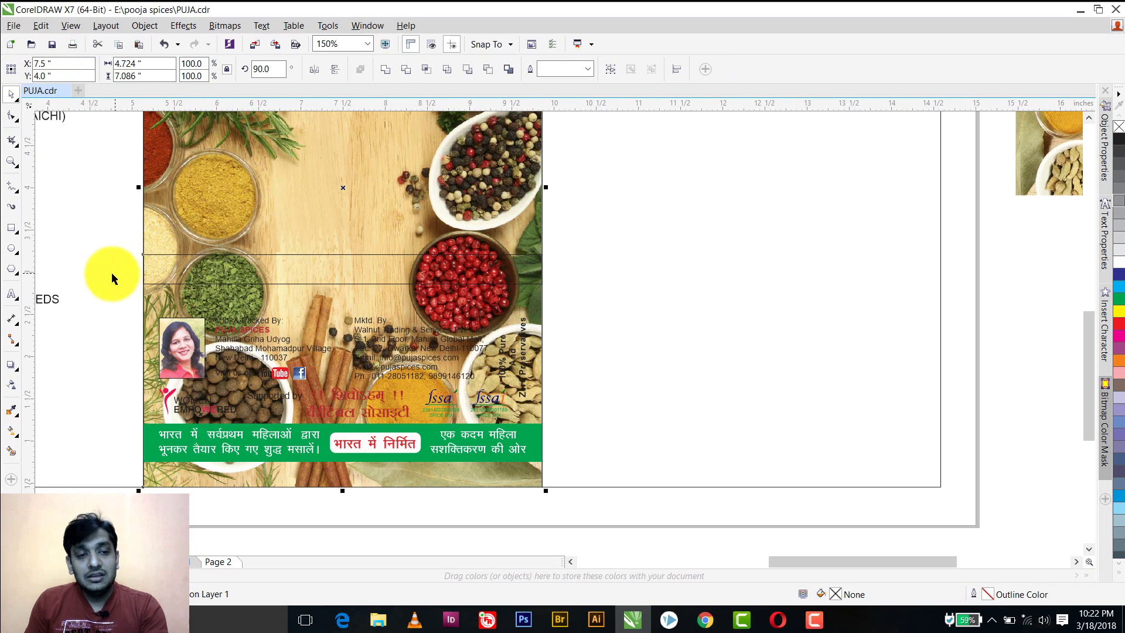
pyautogui.click(144, 256)
pyautogui.click(184, 254)
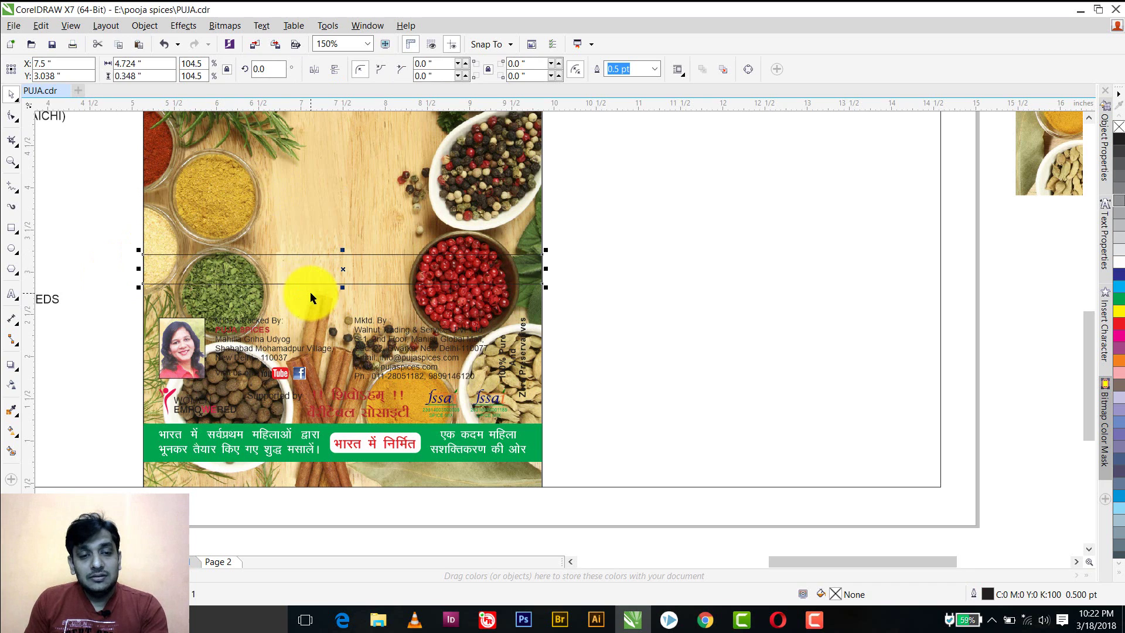
pyautogui.moveTo(344, 286); pyautogui.dragTo(357, 360)
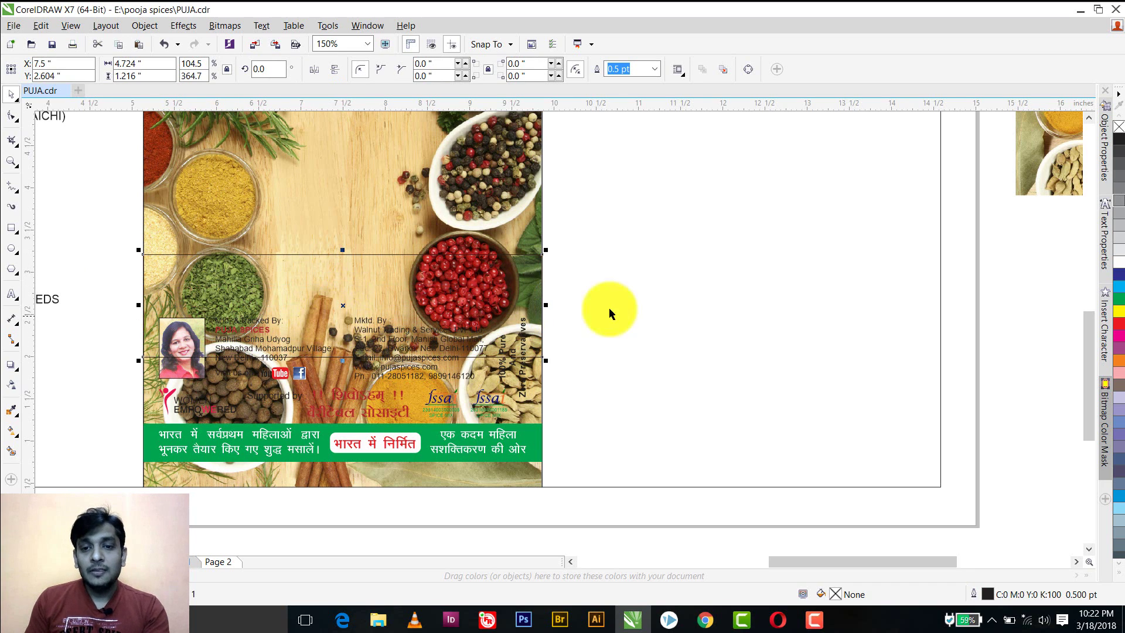
pyautogui.click(1120, 265)
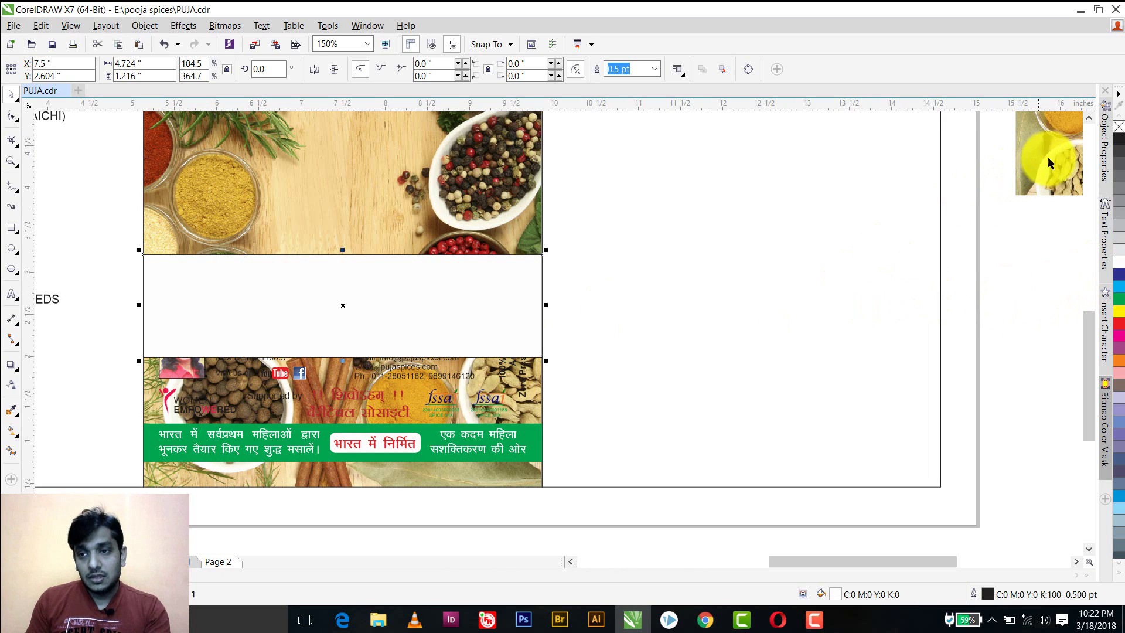
pyautogui.rightClick(1120, 128)
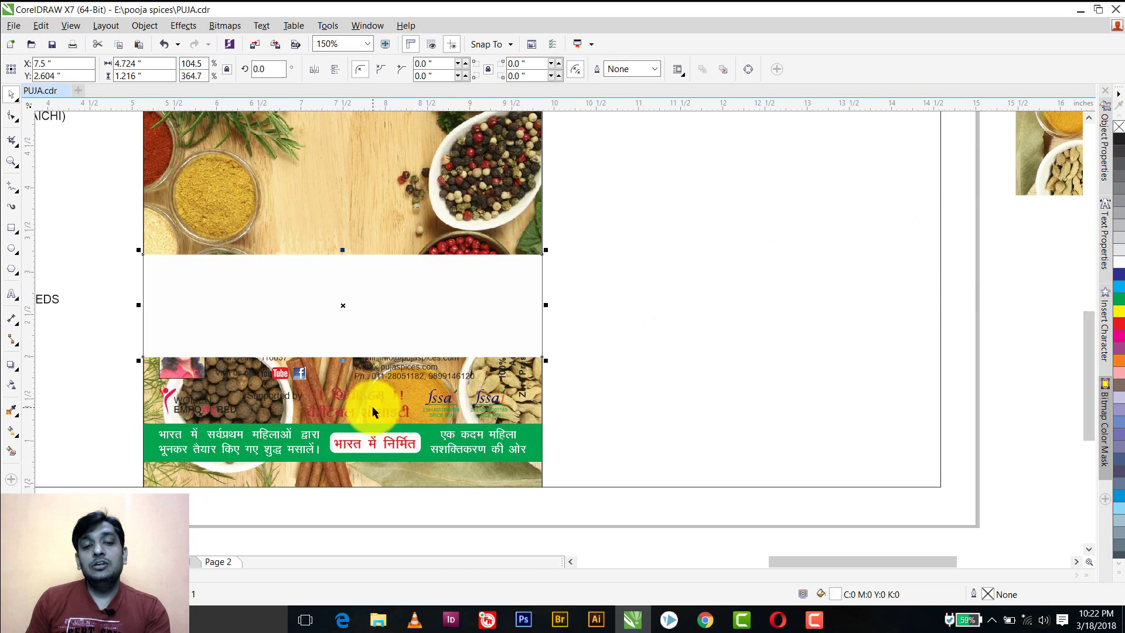
# Extend the white rectangle downward to about 1.7 inches high and bring the footer group to the front of the page.
pyautogui.moveTo(343, 360); pyautogui.dragTo(343, 401)
pyautogui.moveTo(114, 256); pyautogui.dragTo(585, 520)
pyautogui.rightClick(427, 448)
pyautogui.moveTo(508, 310)
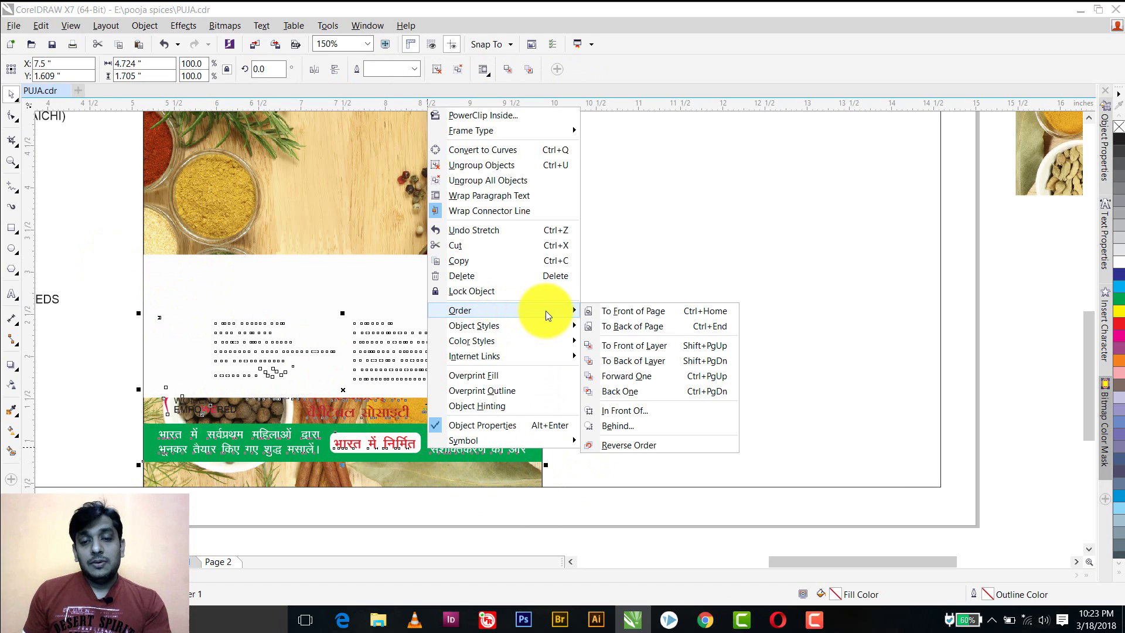
pyautogui.click(617, 311)
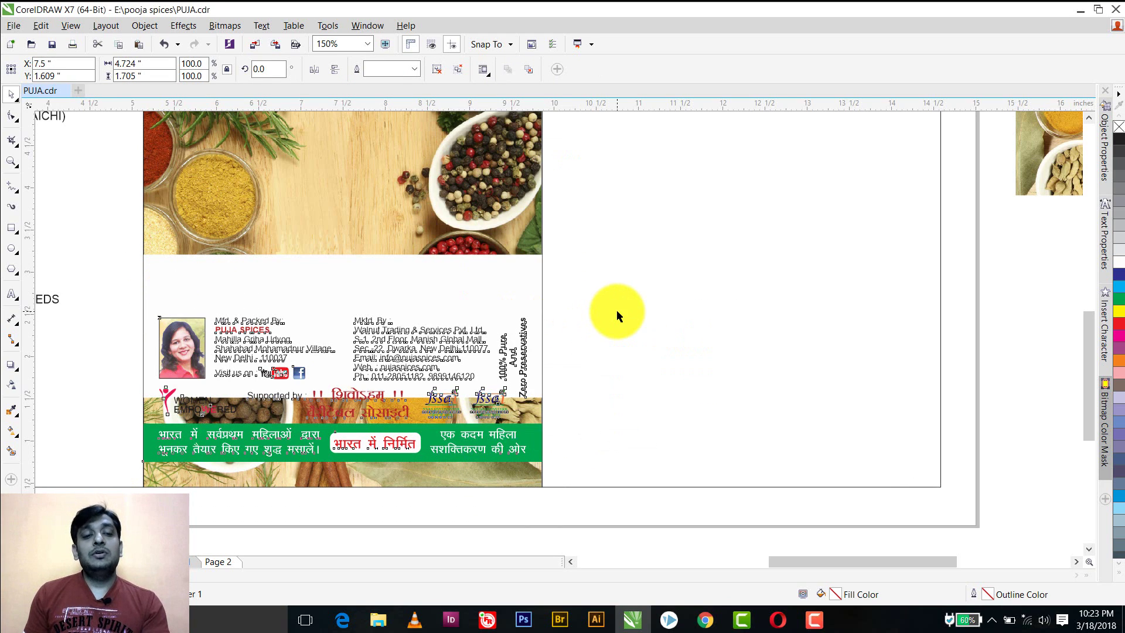
# Move the white rectangle down behind the footer details and lower its top edge to make it about 1.32 inches high.
pyautogui.click(402, 282)
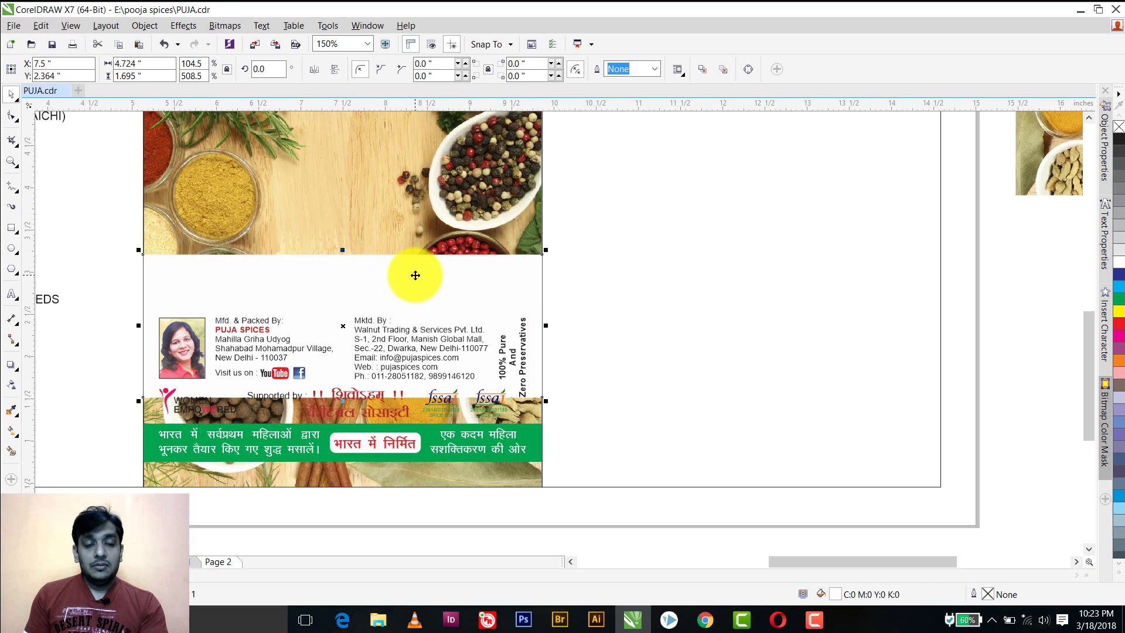
pyautogui.moveTo(415, 276); pyautogui.dragTo(417, 298)
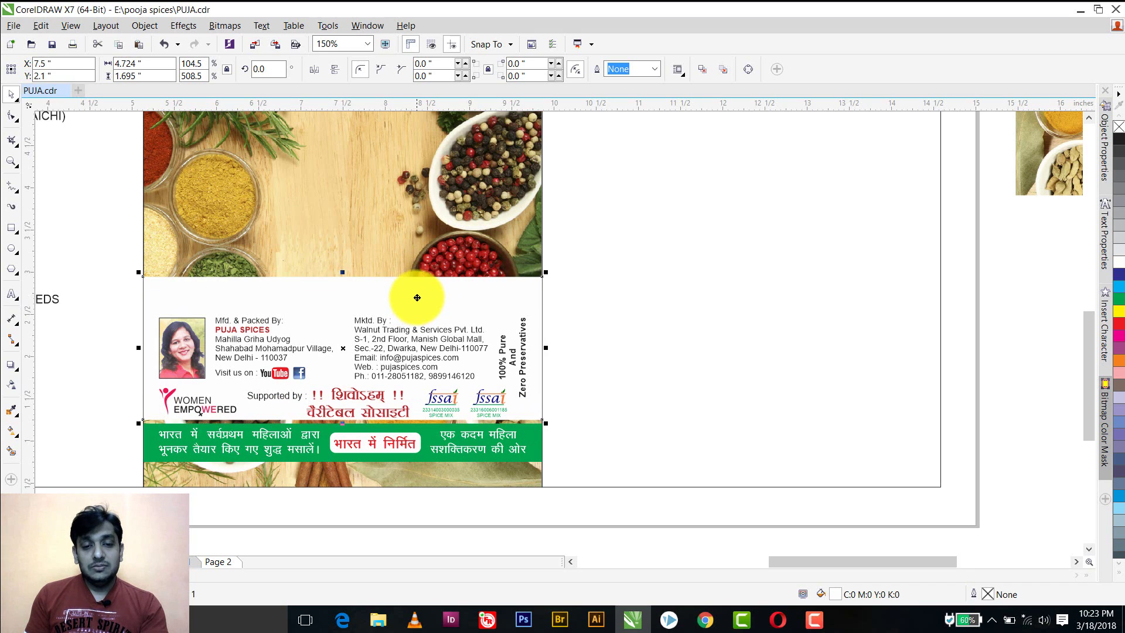
pyautogui.moveTo(343, 271); pyautogui.dragTo(364, 301)
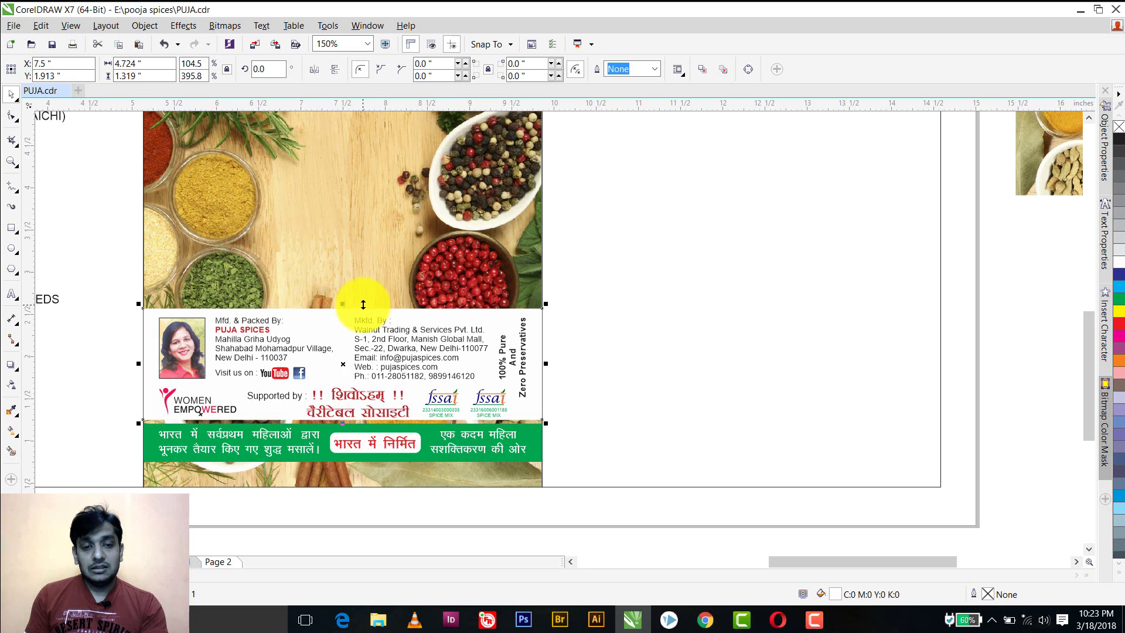
pyautogui.scroll(2, 362, 375)
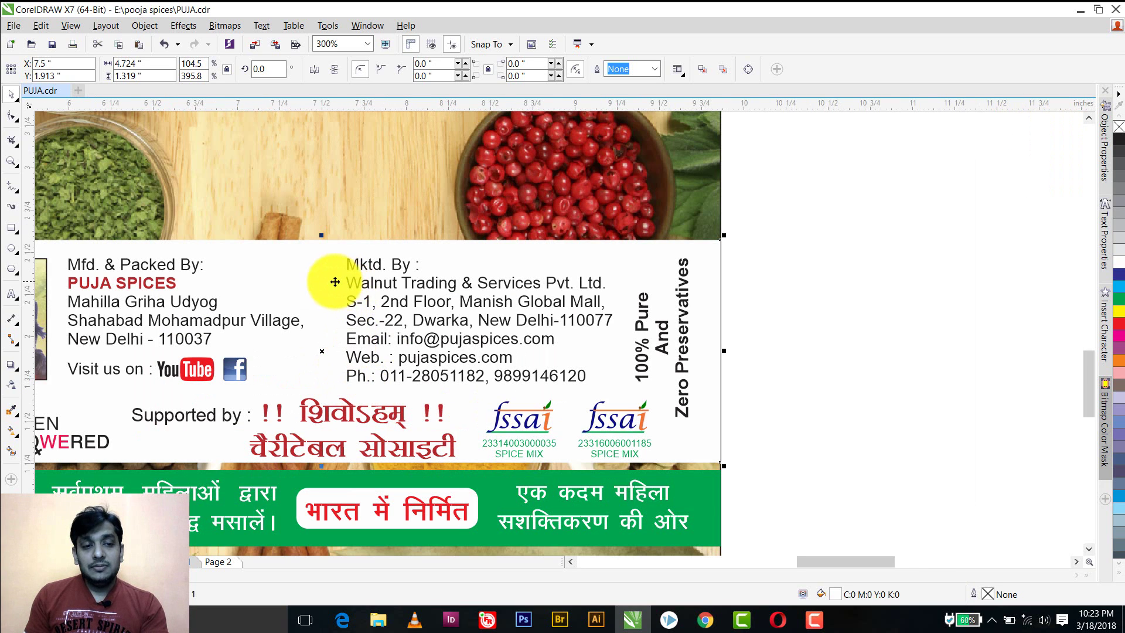
pyautogui.scroll(-2, 319, 291)
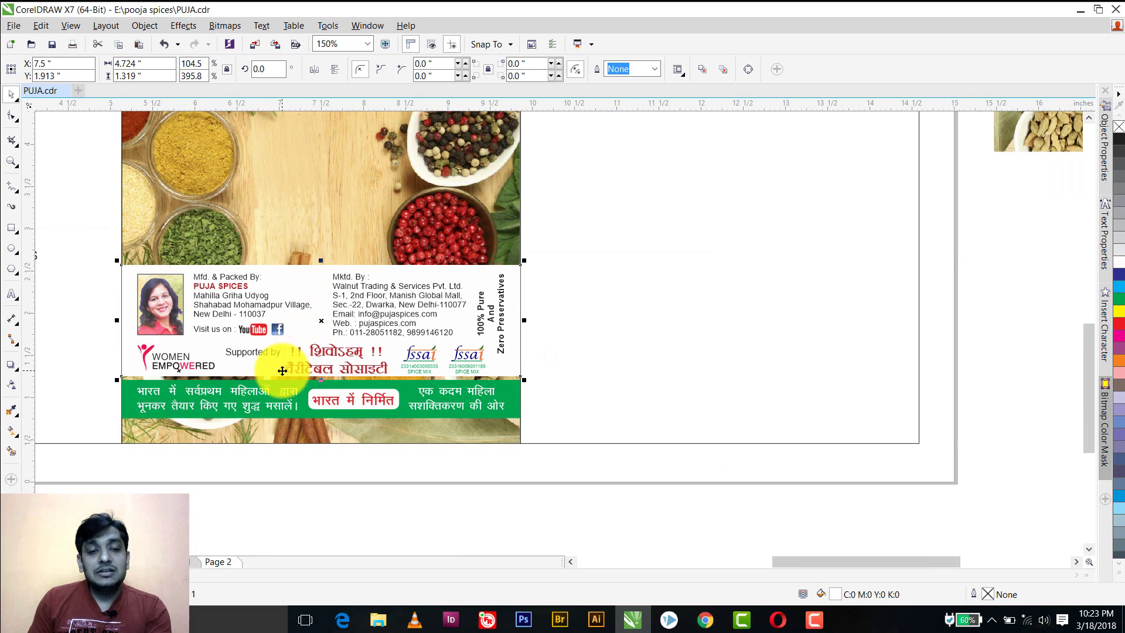
# Nudge the white rectangle up by 0.05 inch to widen the gap above the green band.
pyautogui.moveTo(95, 245); pyautogui.dragTo(551, 386)
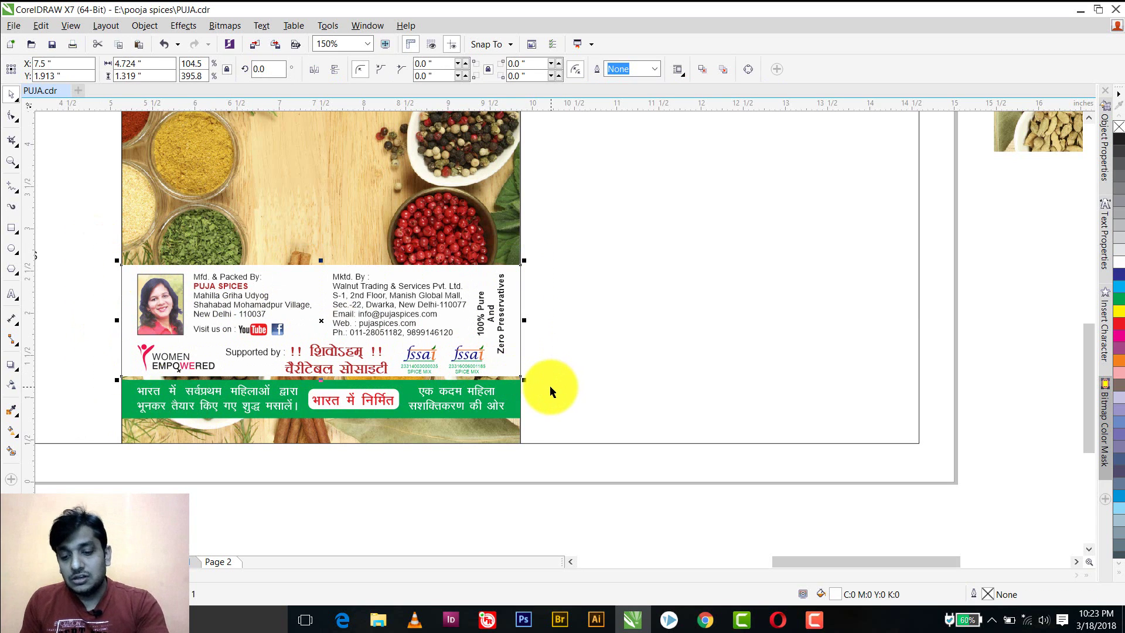
pyautogui.press('Up')
pyautogui.press('Up')
pyautogui.press('Up')
pyautogui.press('Up')
pyautogui.press('Up')
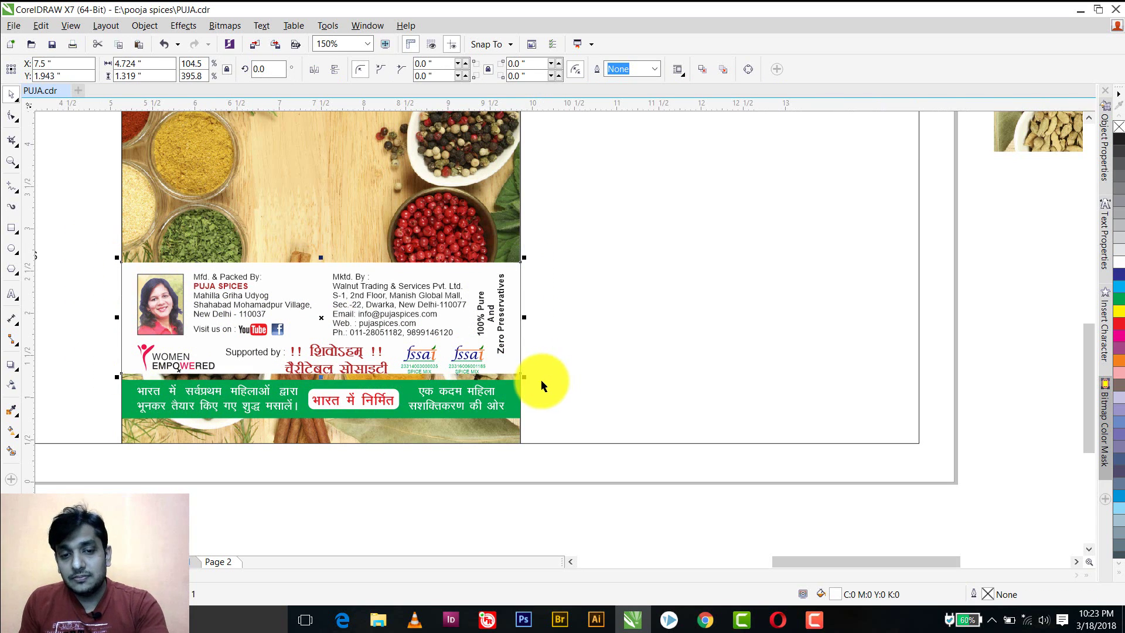
# Ungroup the footer and nudge the contact details and logos above the green band up about 0.11 inch onto the white rectangle.
pyautogui.click(469, 290)
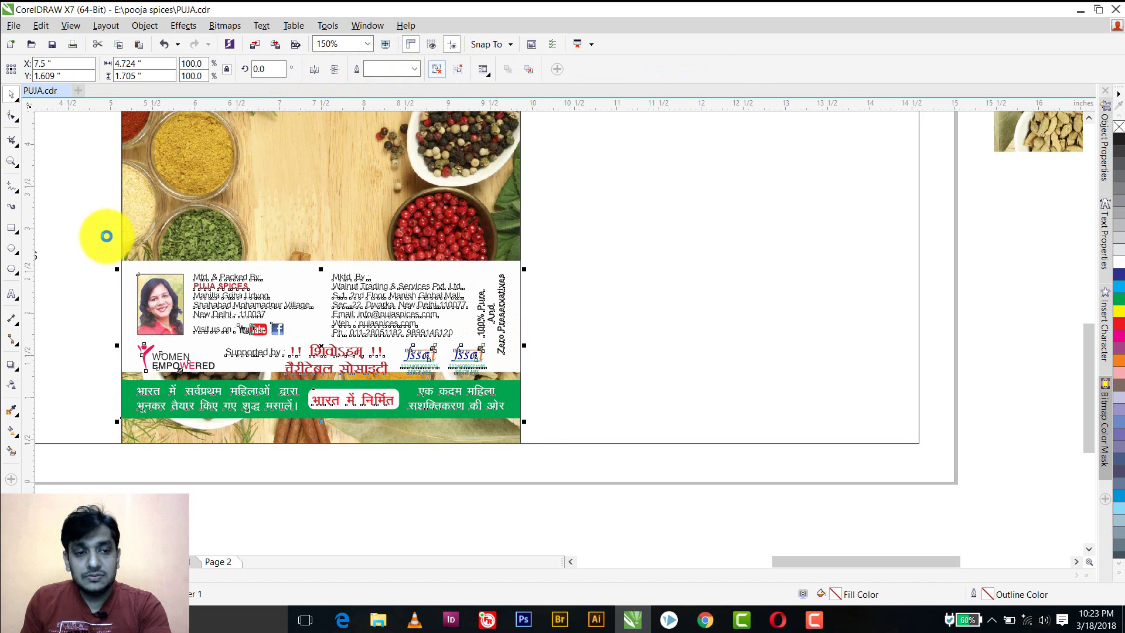
pyautogui.click(88, 270)
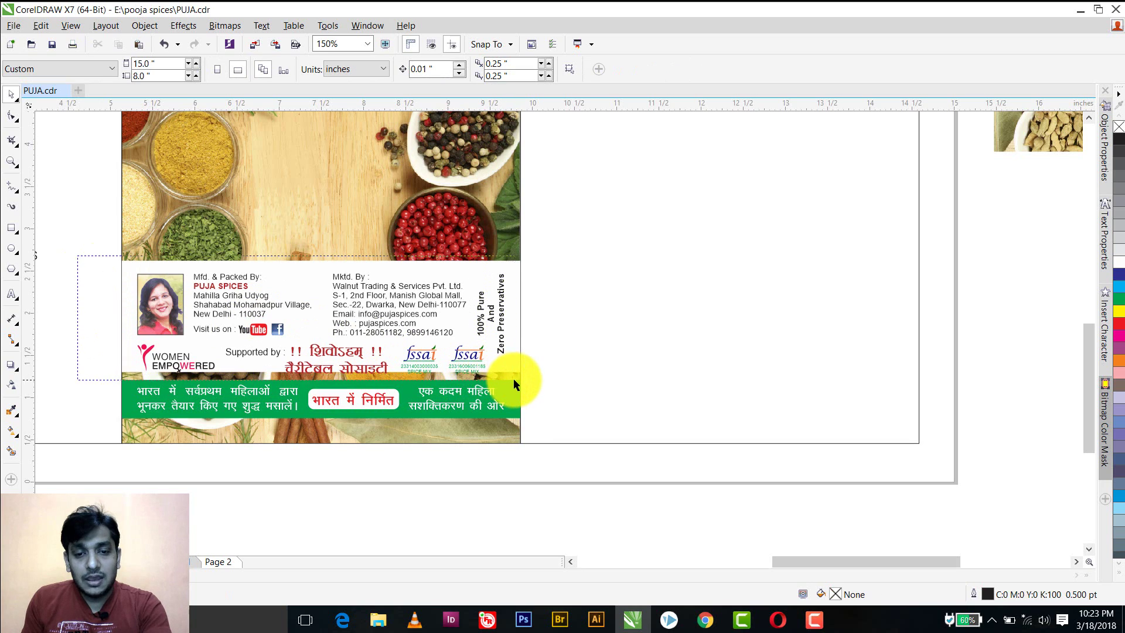
pyautogui.press('Tab')
pyautogui.press('Up')
pyautogui.press('Up')
pyautogui.press('Up')
pyautogui.press('Up')
pyautogui.press('Up')
pyautogui.press('Up')
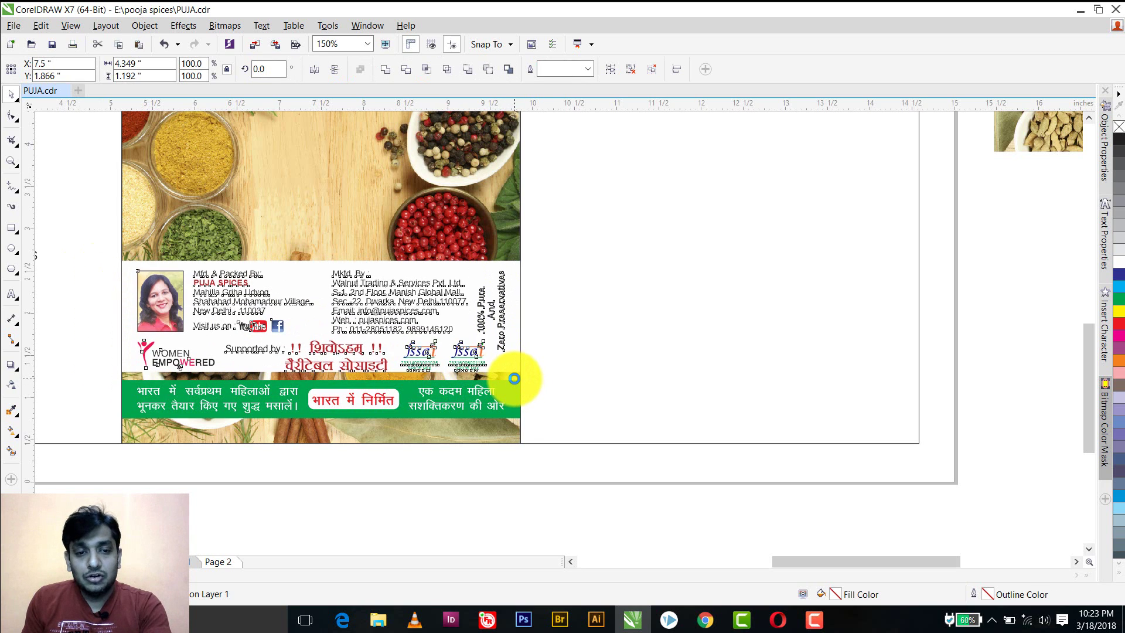
pyautogui.press('Up')
pyautogui.press('Up')
pyautogui.press('Up')
pyautogui.press('Up')
pyautogui.press('Up')
pyautogui.press('Up')
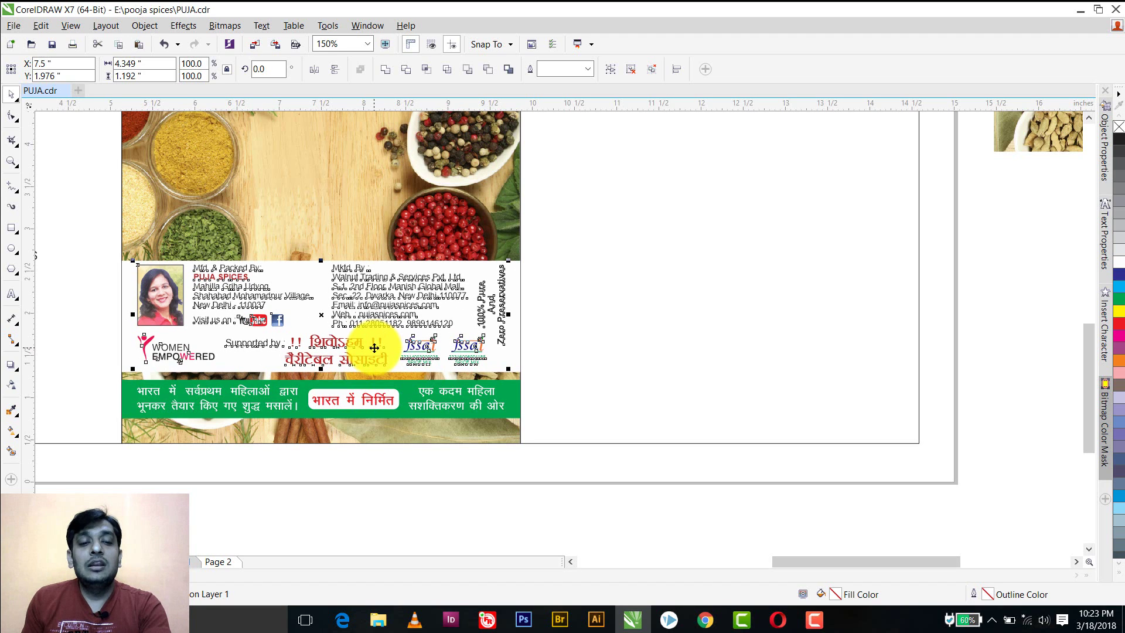
# Raise the white rectangle's top edge slightly to make it about 1.35 inches high.
pyautogui.click(264, 326)
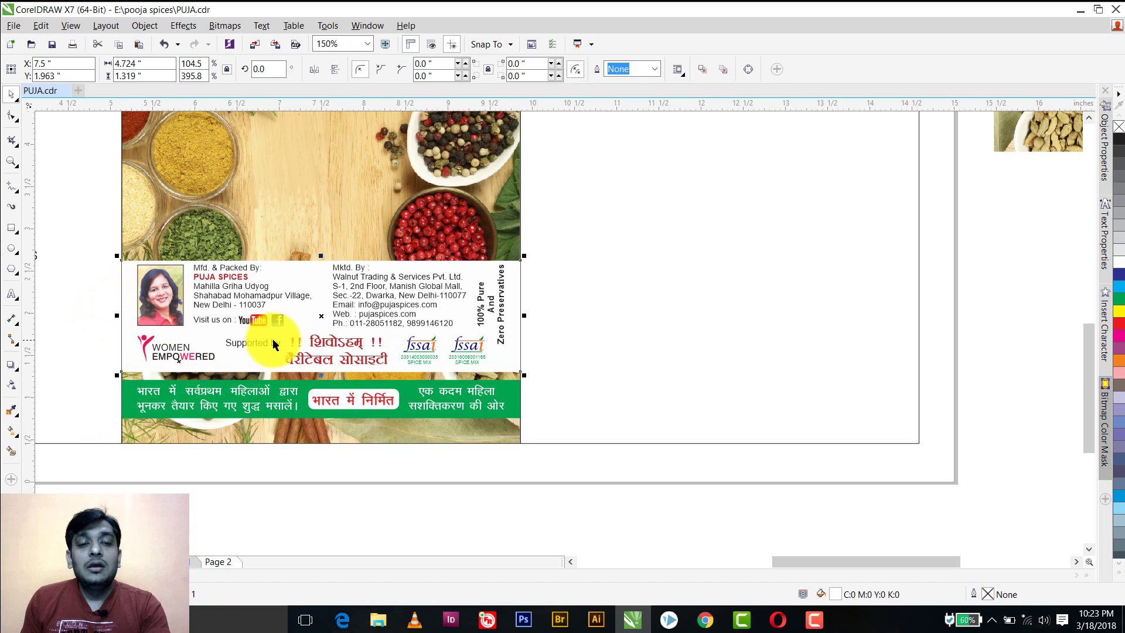
pyautogui.scroll(1, 267, 331)
pyautogui.moveTo(370, 175); pyautogui.dragTo(371, 171)
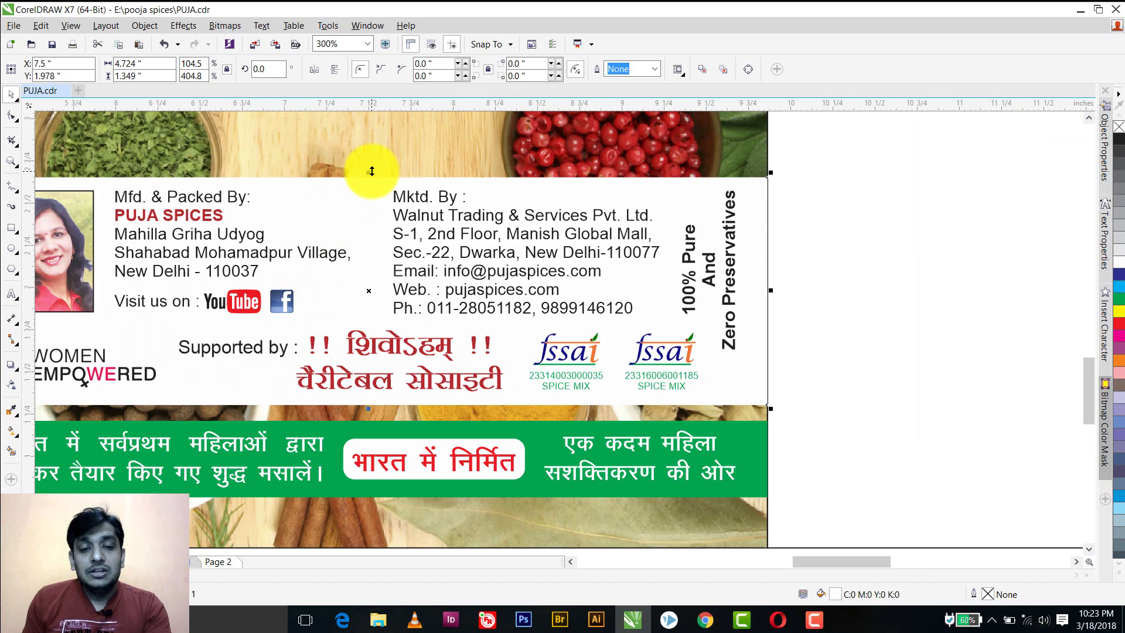
pyautogui.scroll(-2, 351, 252)
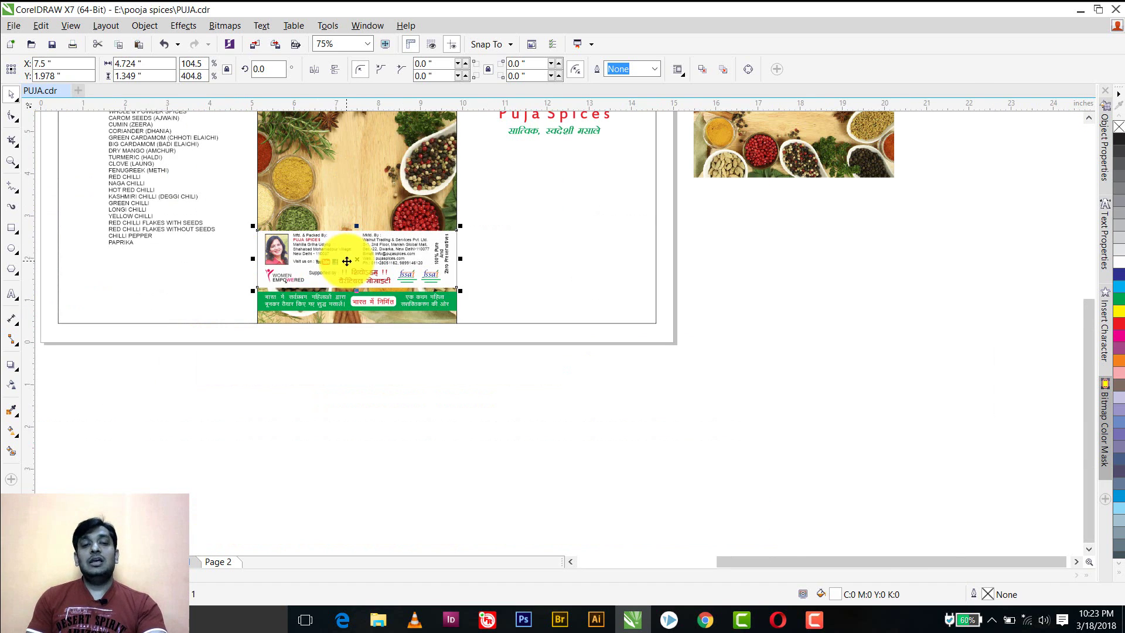
# Apply a uniform transparency to the white rectangle behind the footer details.
pyautogui.scroll(2, 338, 267)
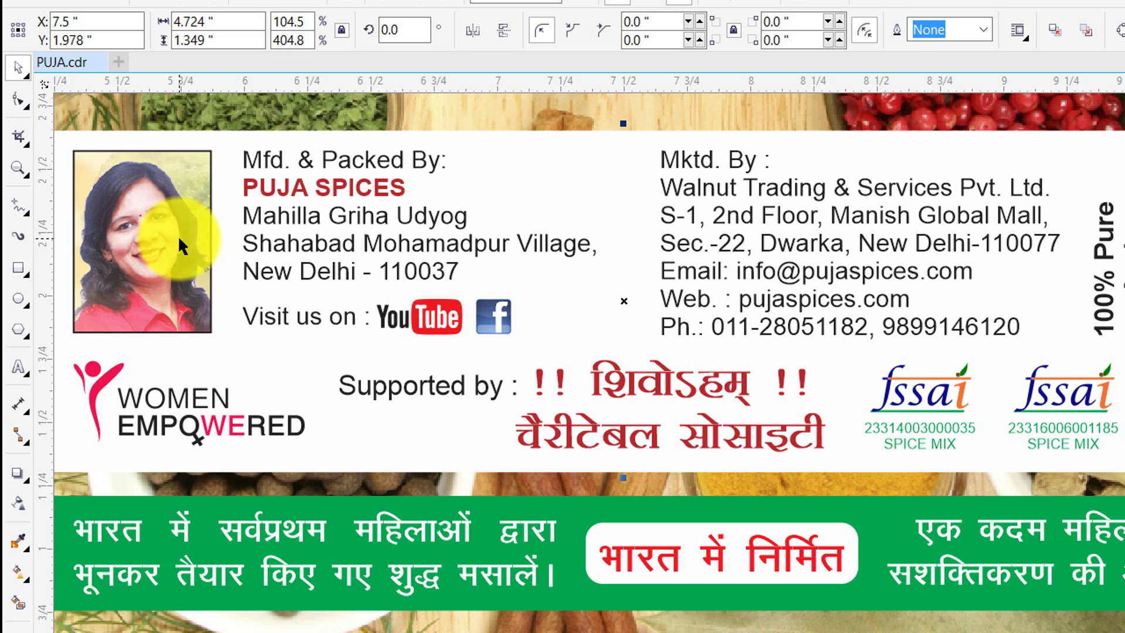
pyautogui.click(17, 502)
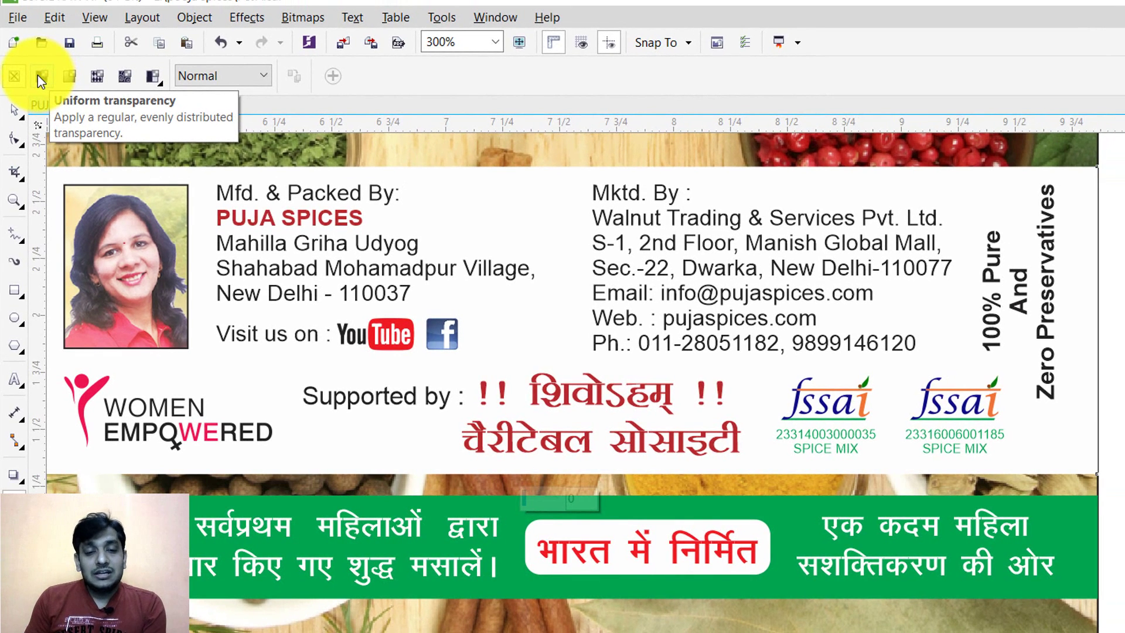
pyautogui.click(38, 75)
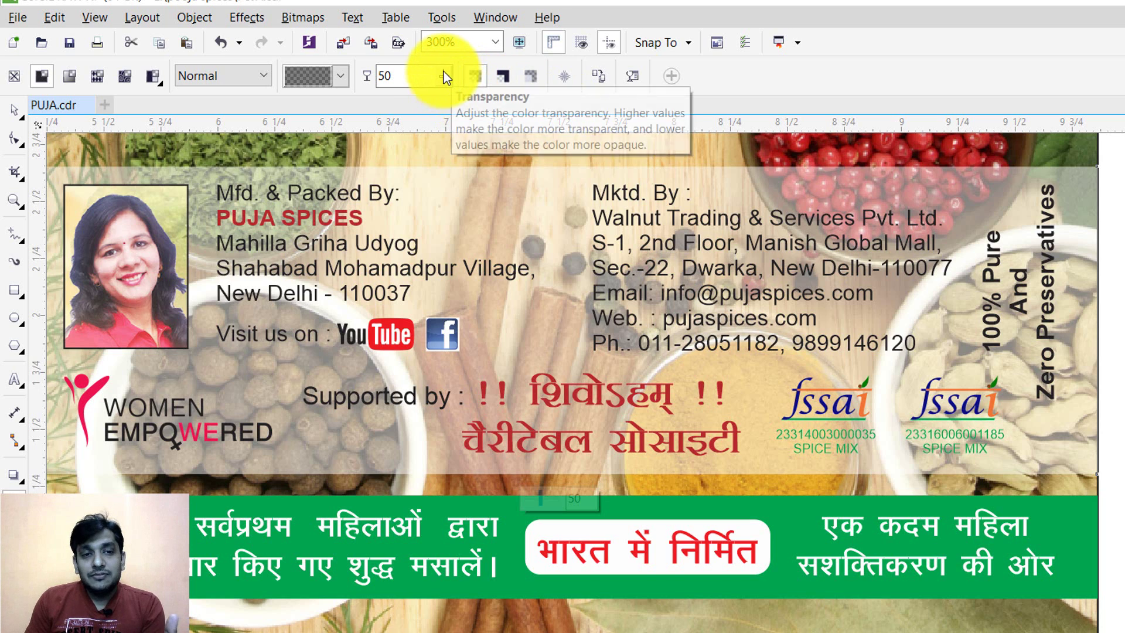
# Try transparency values of 98 and 93 on the white rectangle.
pyautogui.click(444, 76)
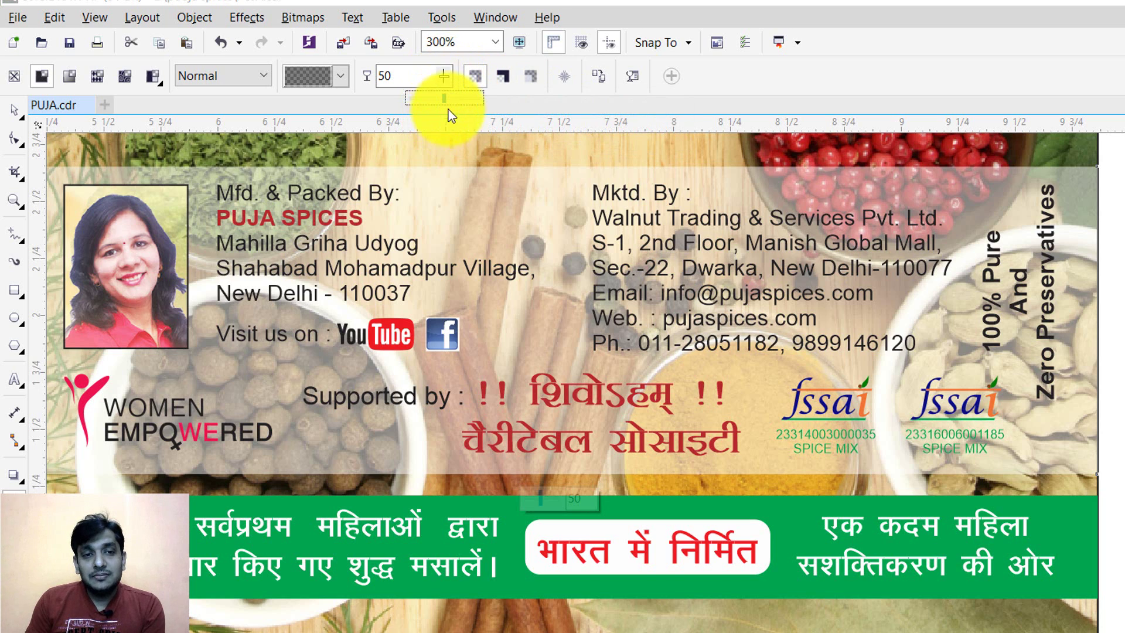
pyautogui.moveTo(449, 99); pyautogui.dragTo(480, 99)
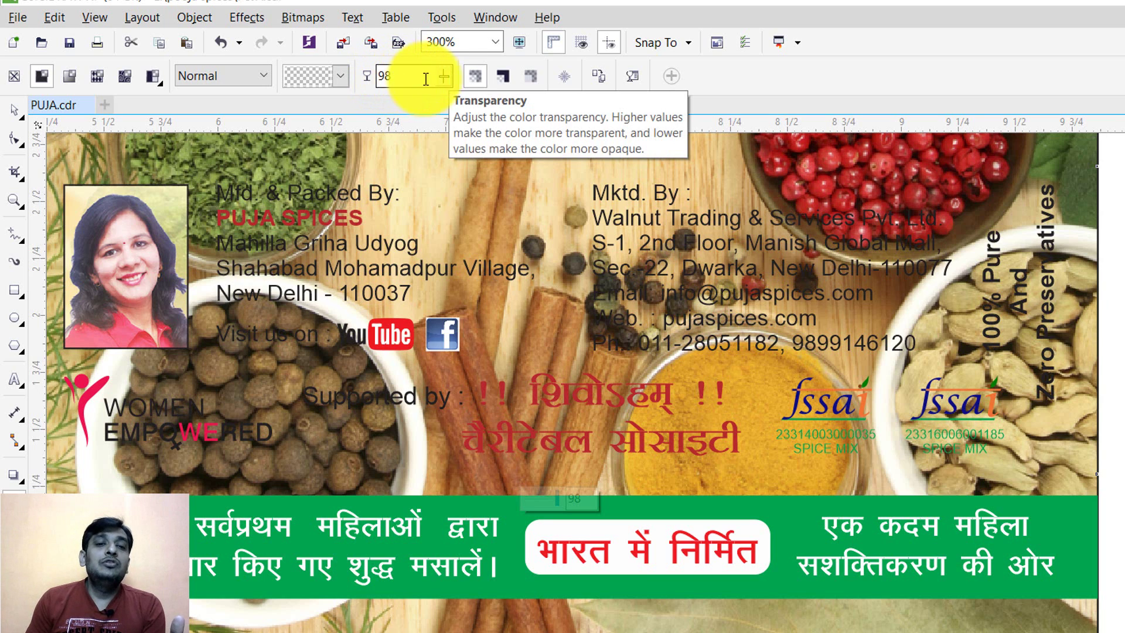
pyautogui.click(443, 76)
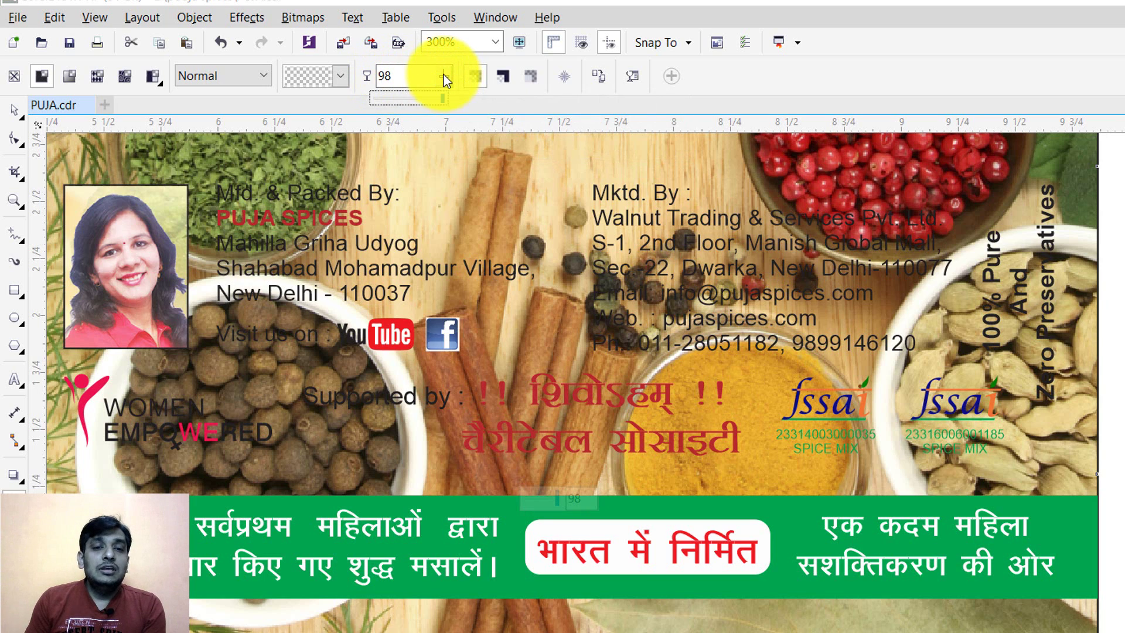
pyautogui.moveTo(445, 101); pyautogui.dragTo(430, 100)
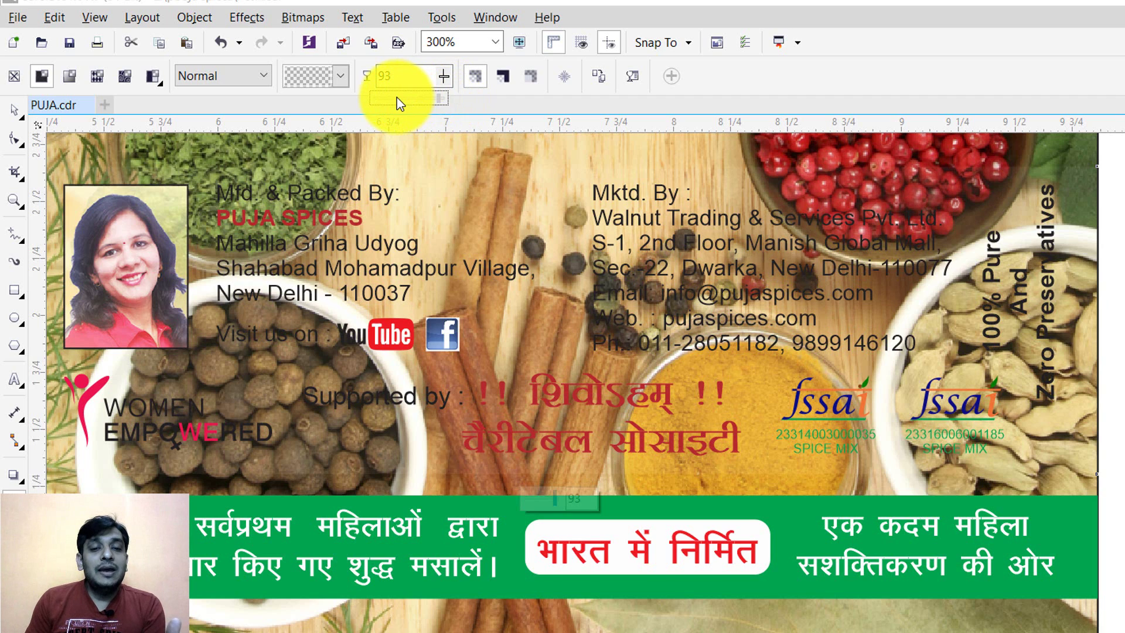
# Set the white rectangle's transparency to 28 and deselect it.
pyautogui.scroll(1, 437, 76)
pyautogui.moveTo(443, 94); pyautogui.dragTo(396, 100)
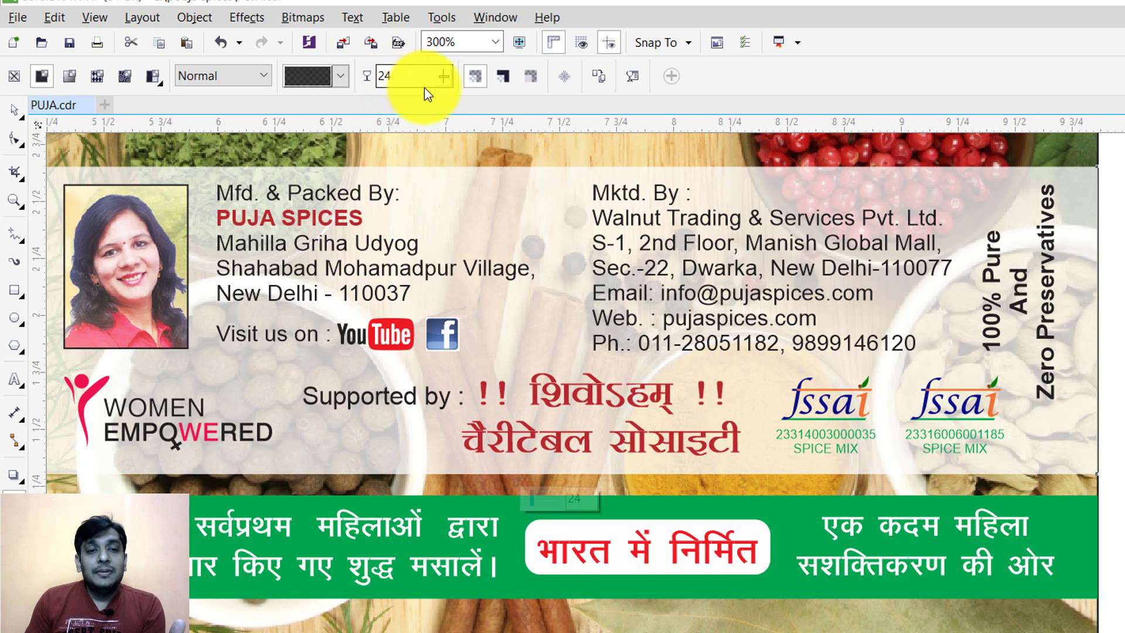
pyautogui.moveTo(447, 76)
pyautogui.mouseDown()
pyautogui.moveTo(442, 100)
pyautogui.moveTo(452, 102)
pyautogui.mouseUp()
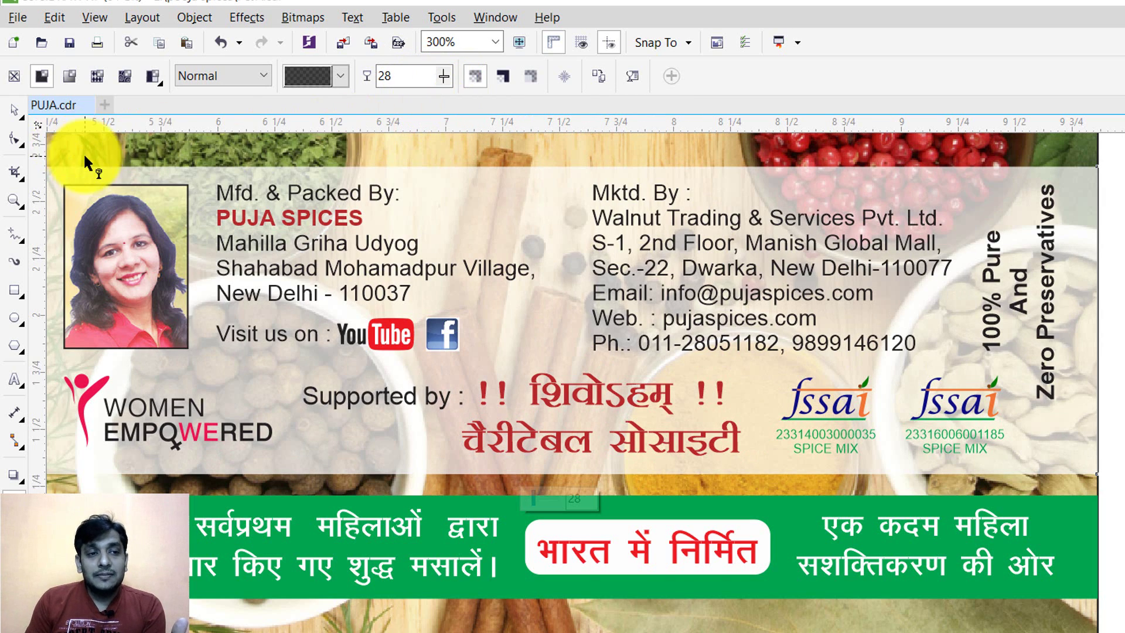
pyautogui.click(14, 109)
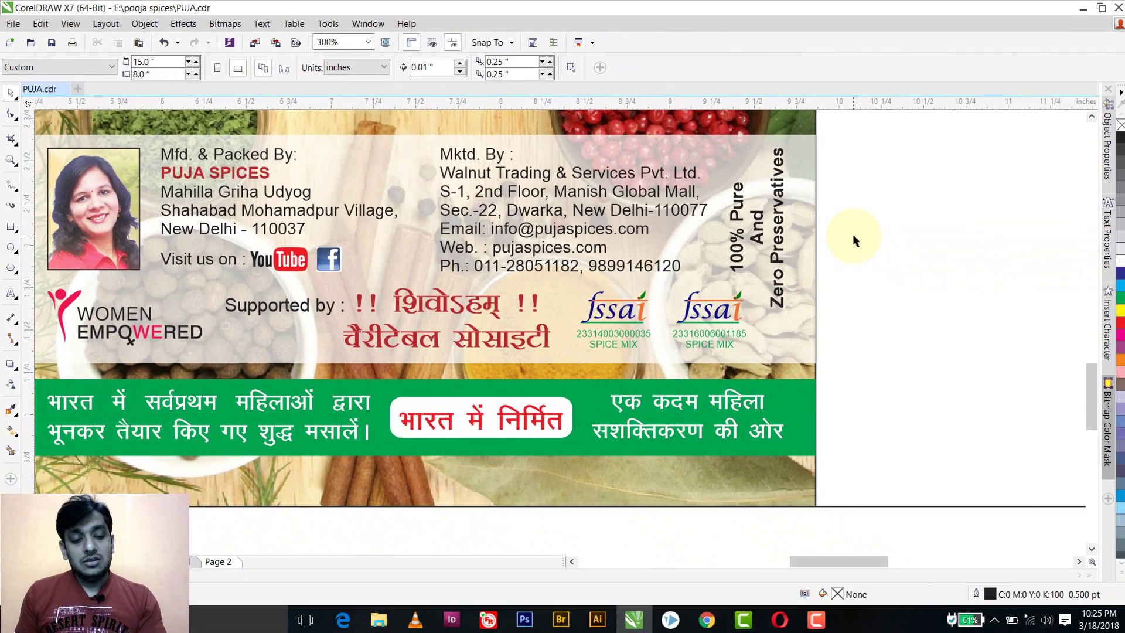
pyautogui.click(852, 238)
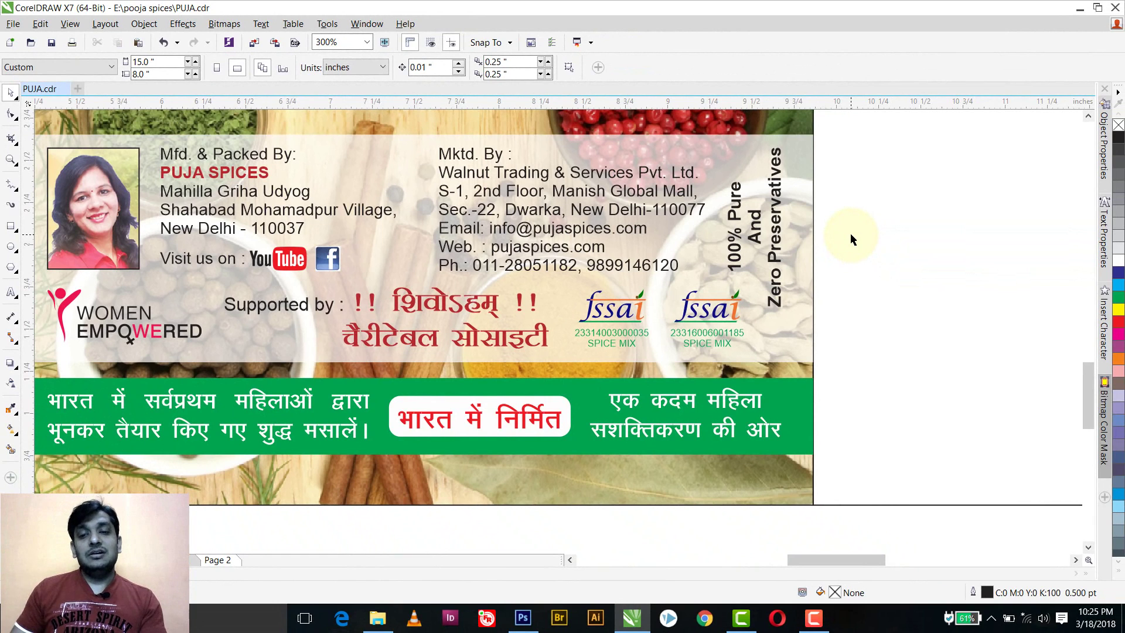
# Delete the spare spice photo lying outside the page beside the logo panel.
pyautogui.scroll(-2, 634, 253)
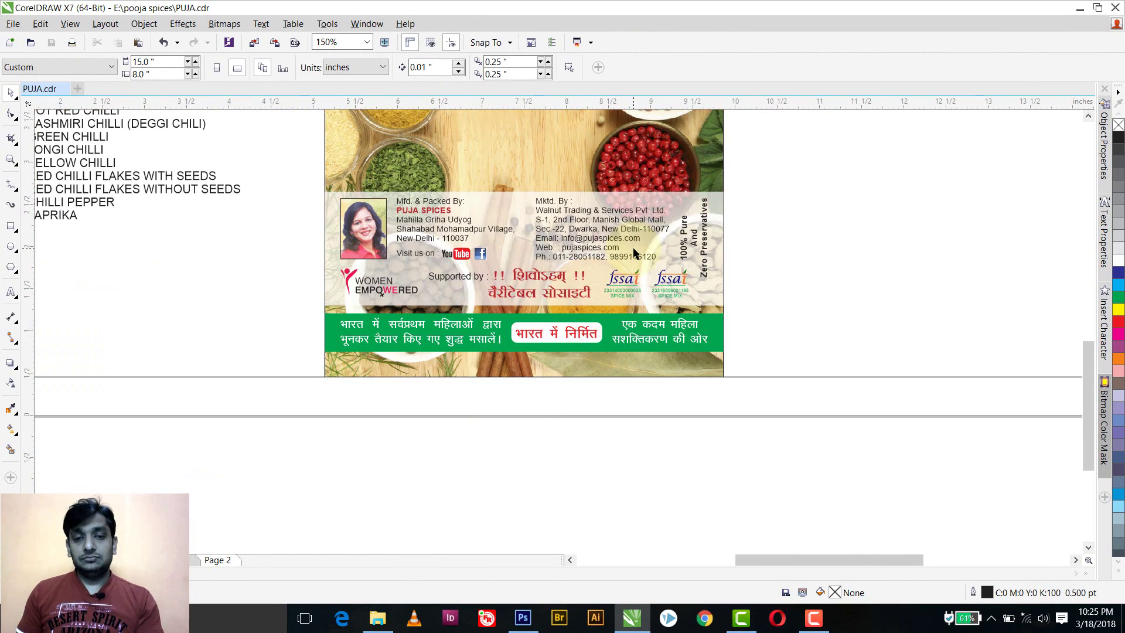
pyautogui.scroll(-4, 634, 252)
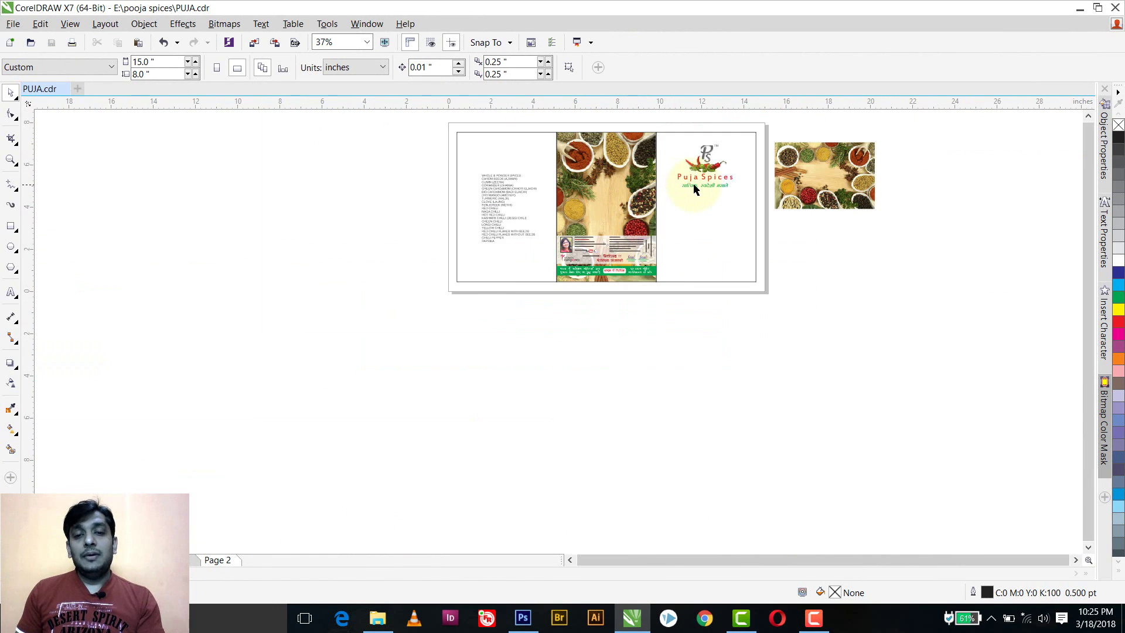
pyautogui.scroll(2, 696, 188)
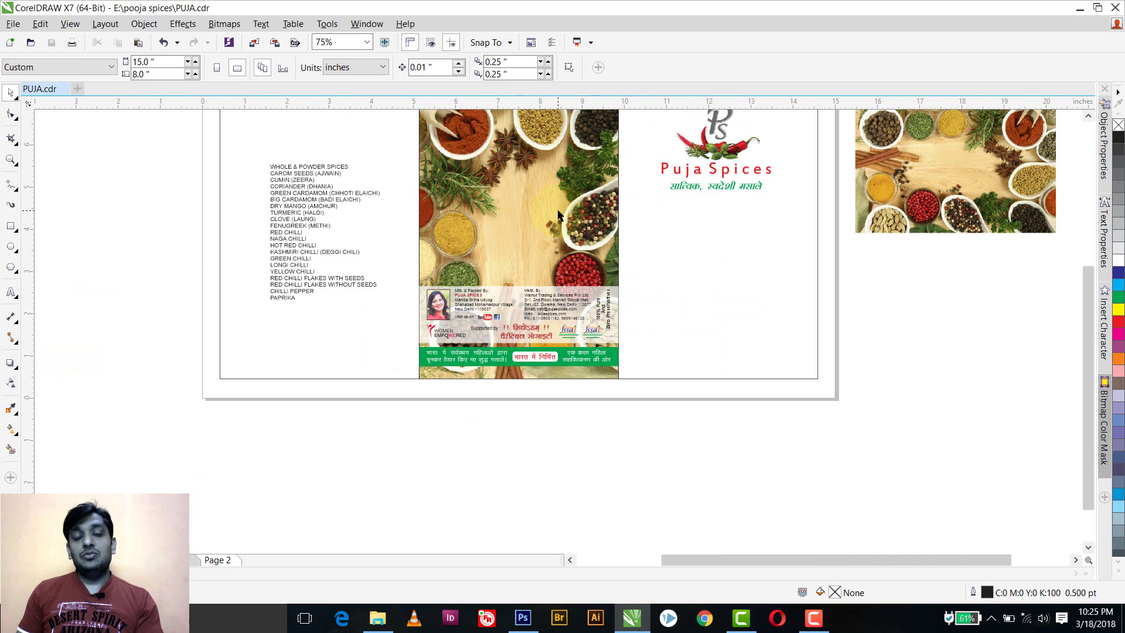
pyautogui.scroll(-2, 599, 349)
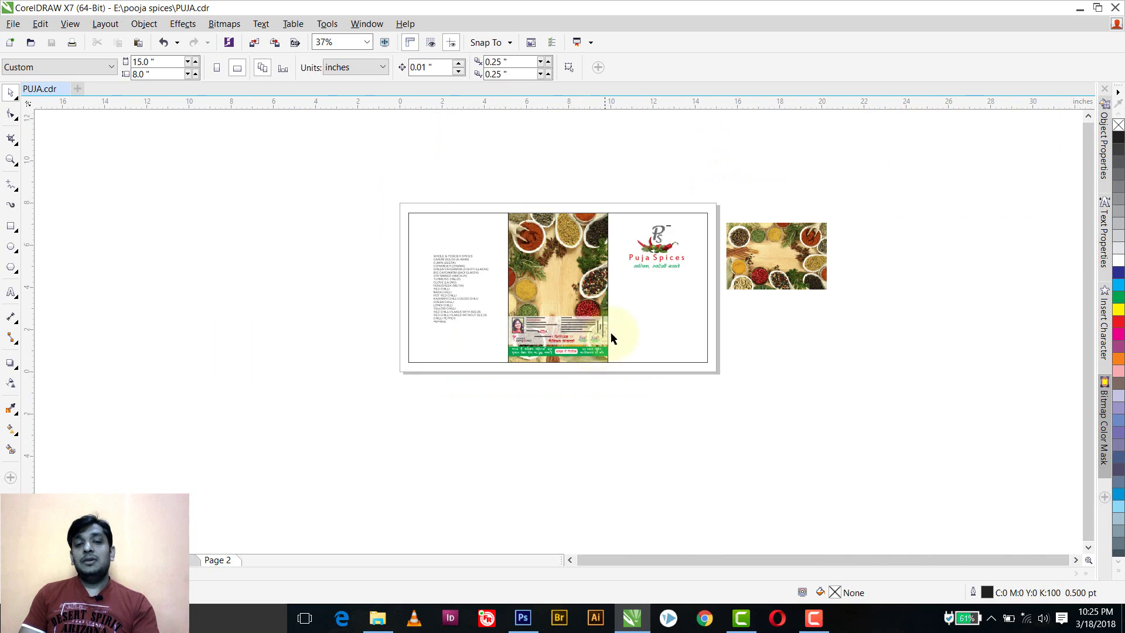
pyautogui.scroll(2, 664, 281)
pyautogui.click(843, 210)
pyautogui.press('Delete')
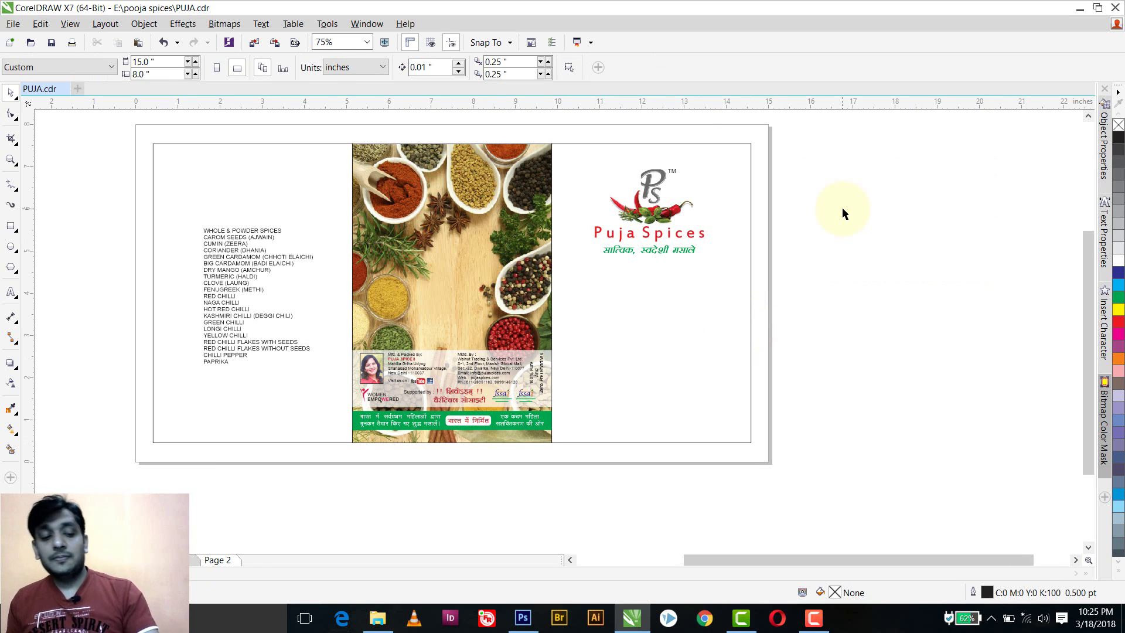
# Copy the Spices image from the New folder in File Explorer and paste it into the CorelDRAW brochure page.
pyautogui.hotkey('alt', 'Tab')
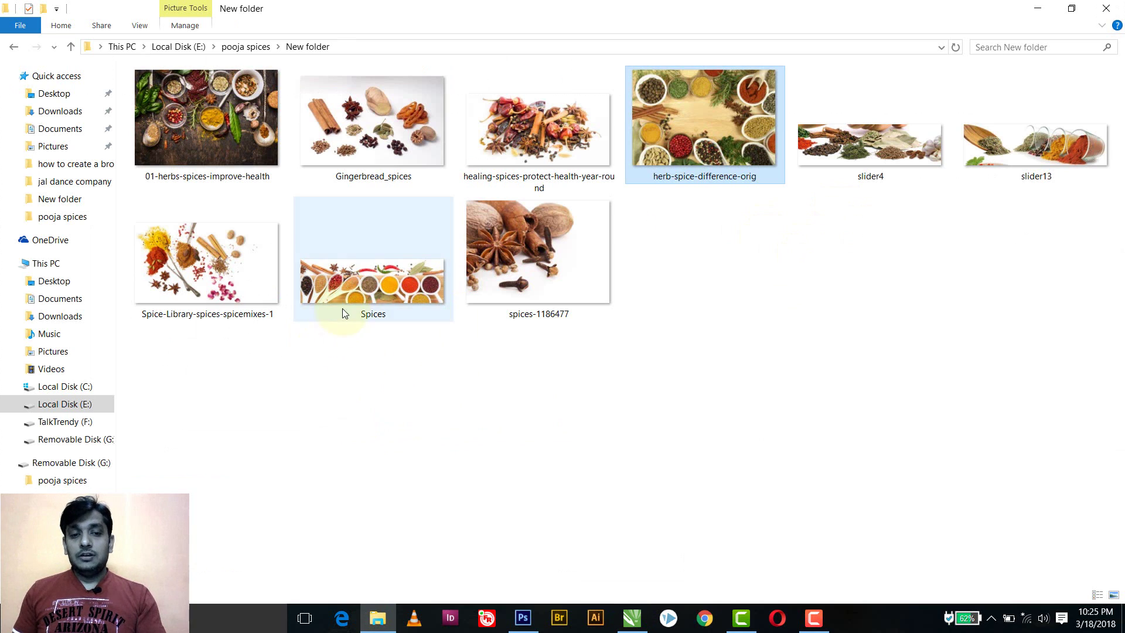
pyautogui.click(357, 274)
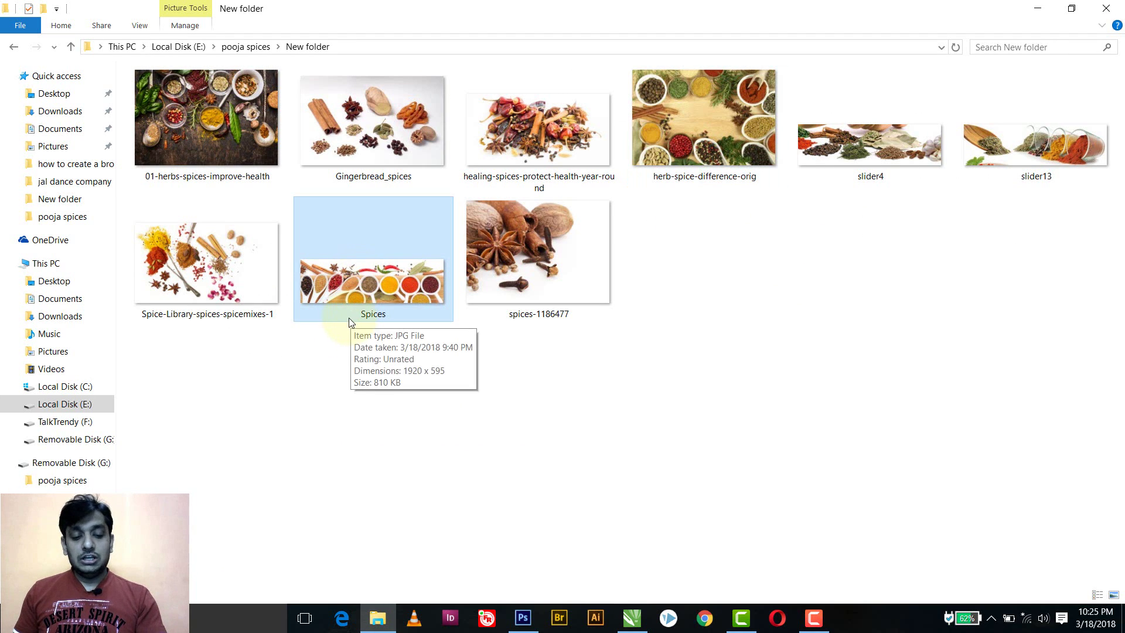
pyautogui.hotkey('alt', 'Tab')
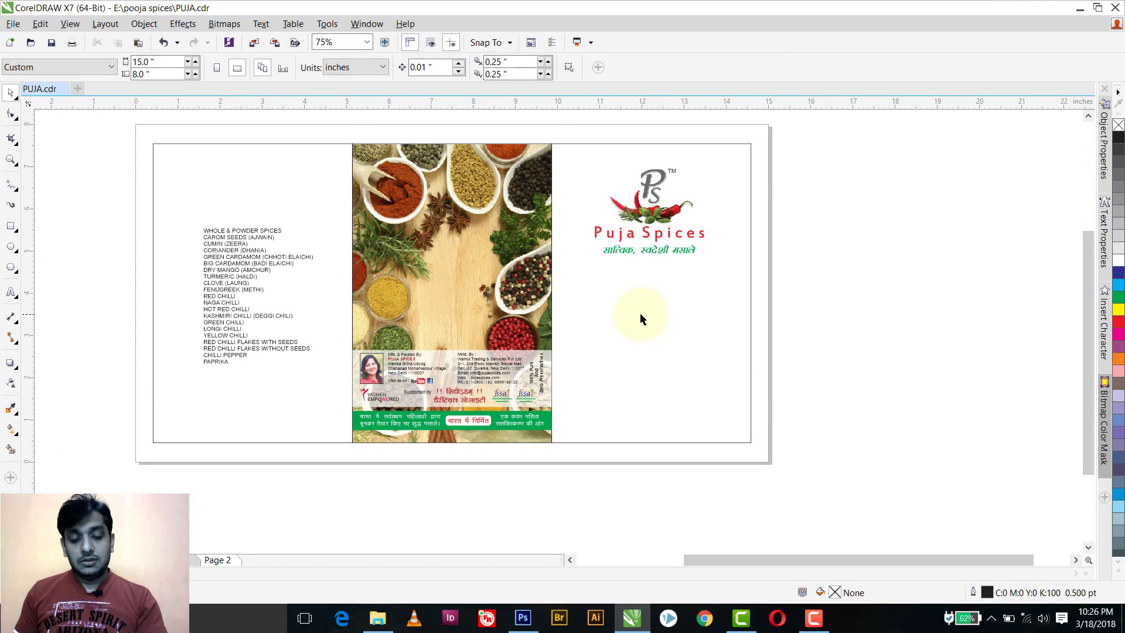
pyautogui.hotkey('ctrl', 'v')
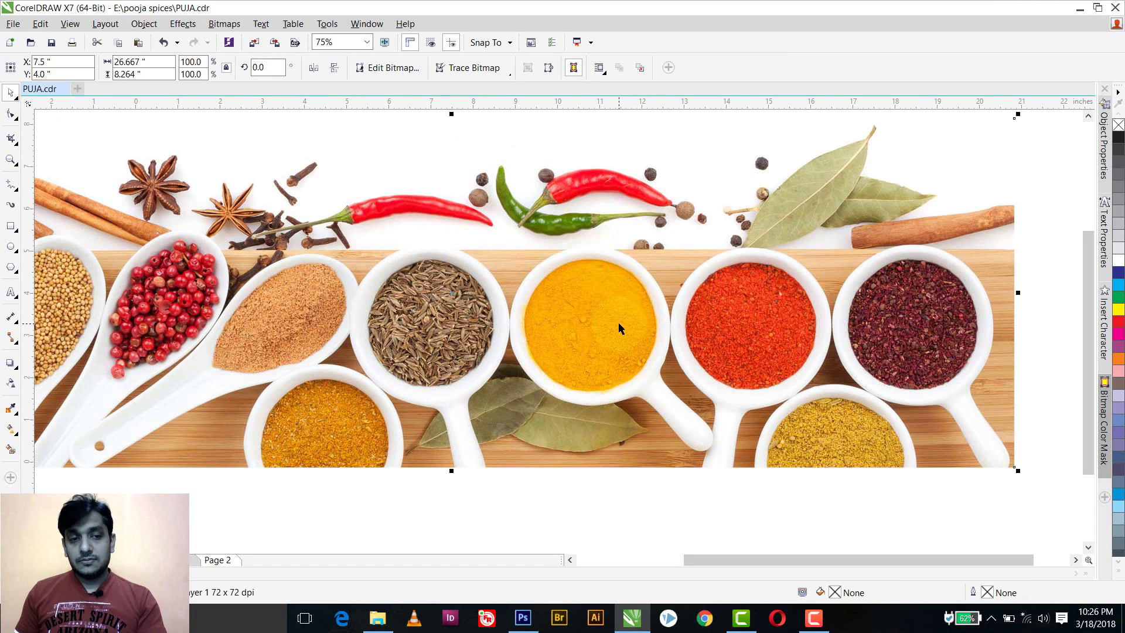
# Rotate the pasted spices image by 90 degrees.
pyautogui.scroll(-2, 618, 322)
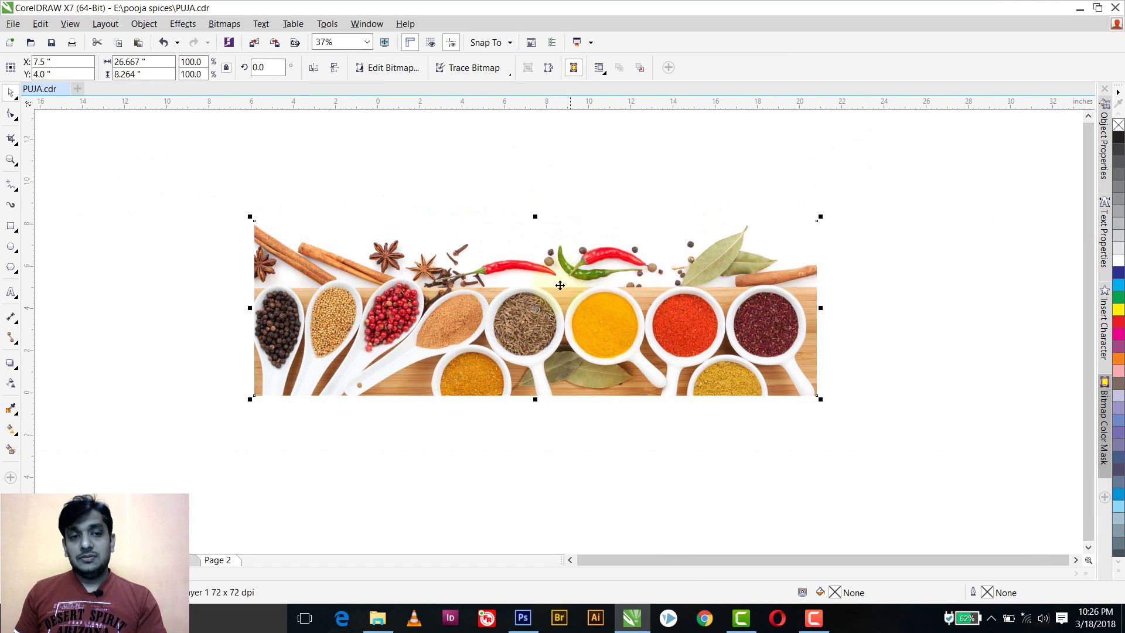
pyautogui.click(268, 67)
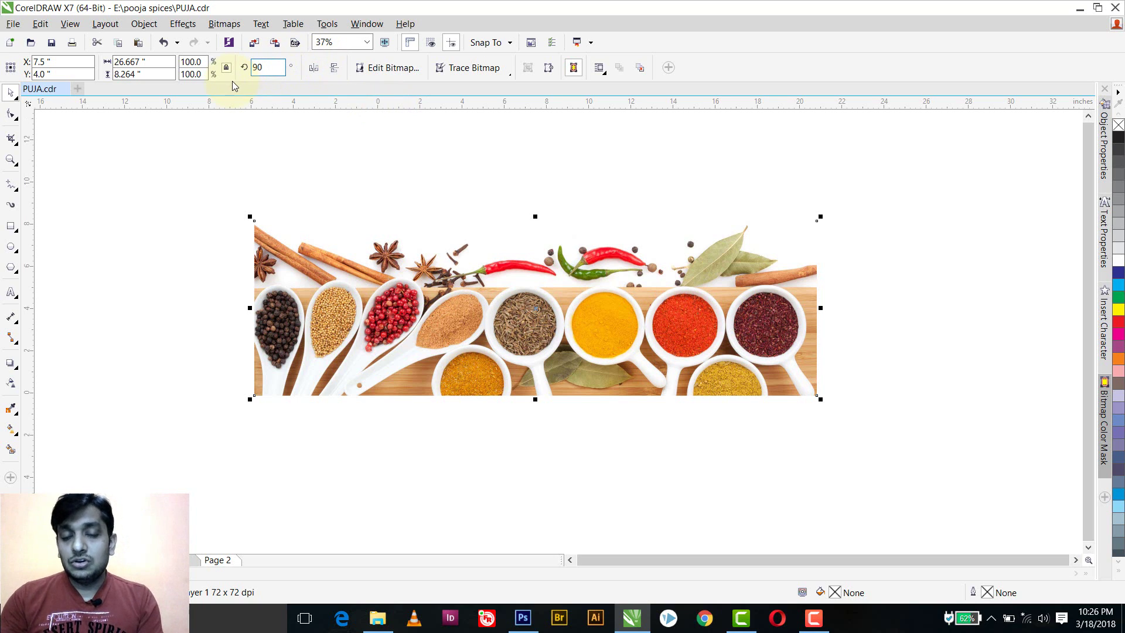
pyautogui.press('Return')
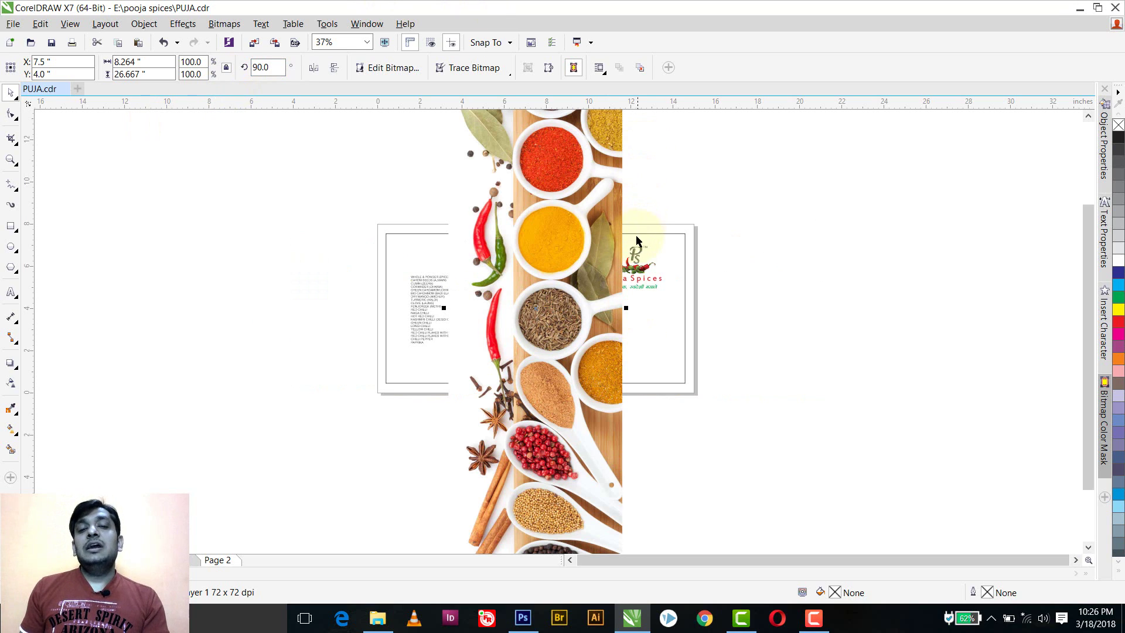
# Check the logo panel's height and scale the rotated spices image proportionally to a matching height of 7.087 inches.
pyautogui.click(685, 234)
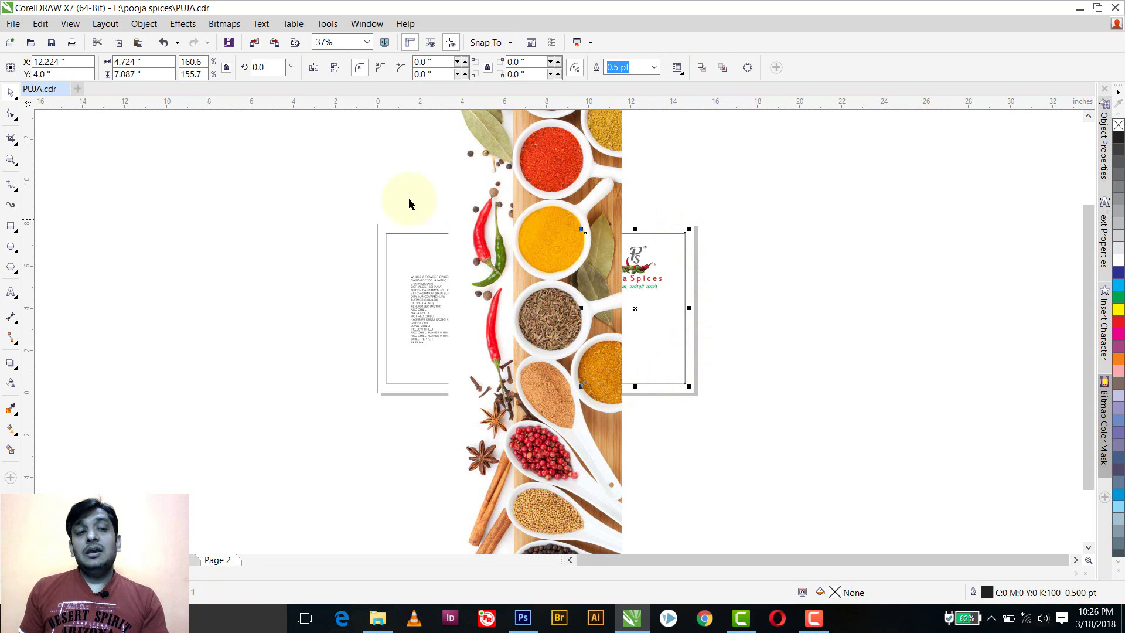
pyautogui.click(120, 74)
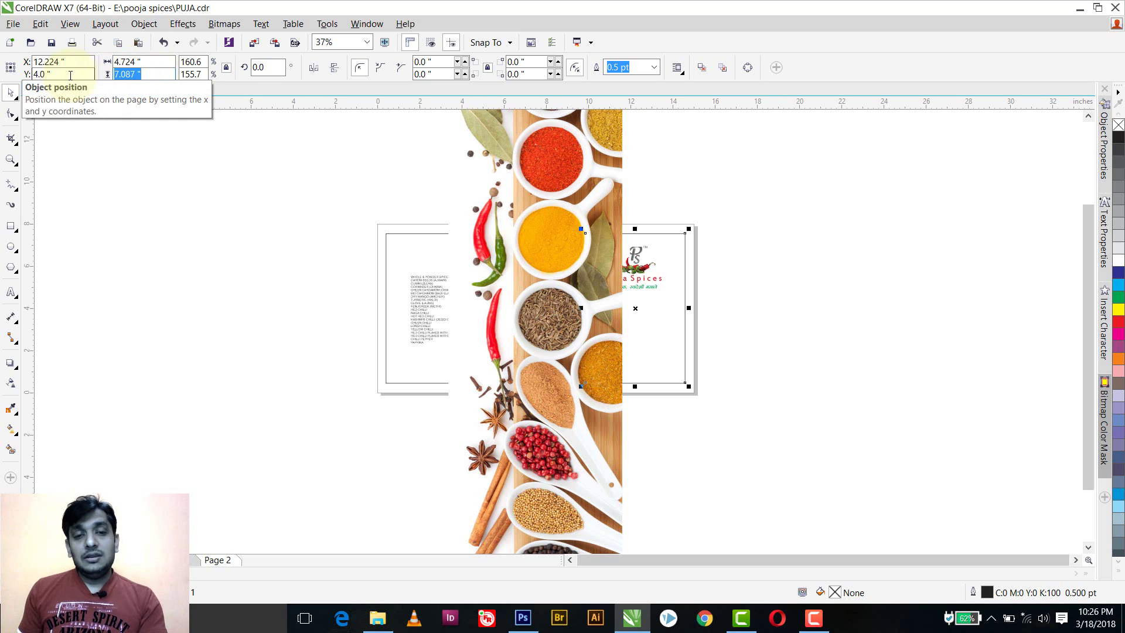
pyautogui.click(131, 143)
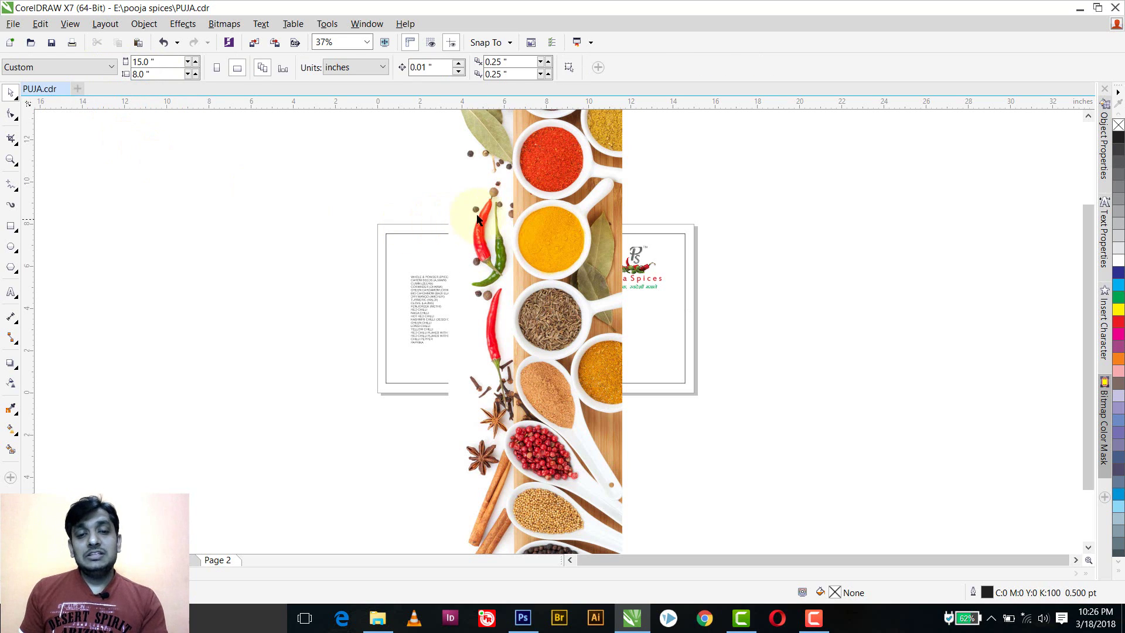
pyautogui.click(494, 205)
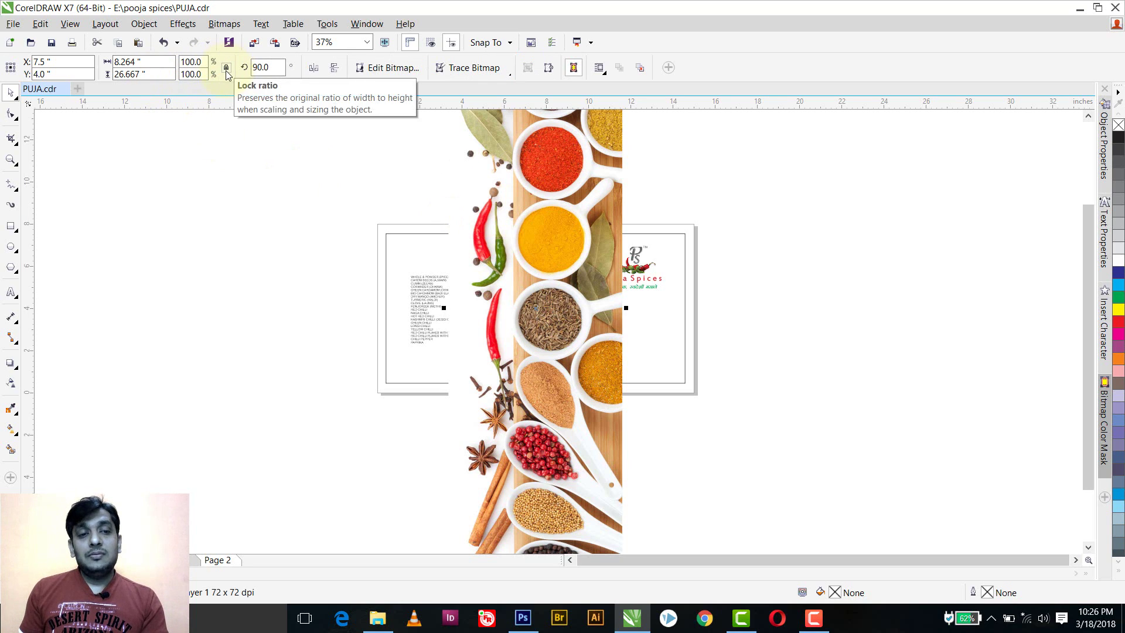
pyautogui.click(163, 75)
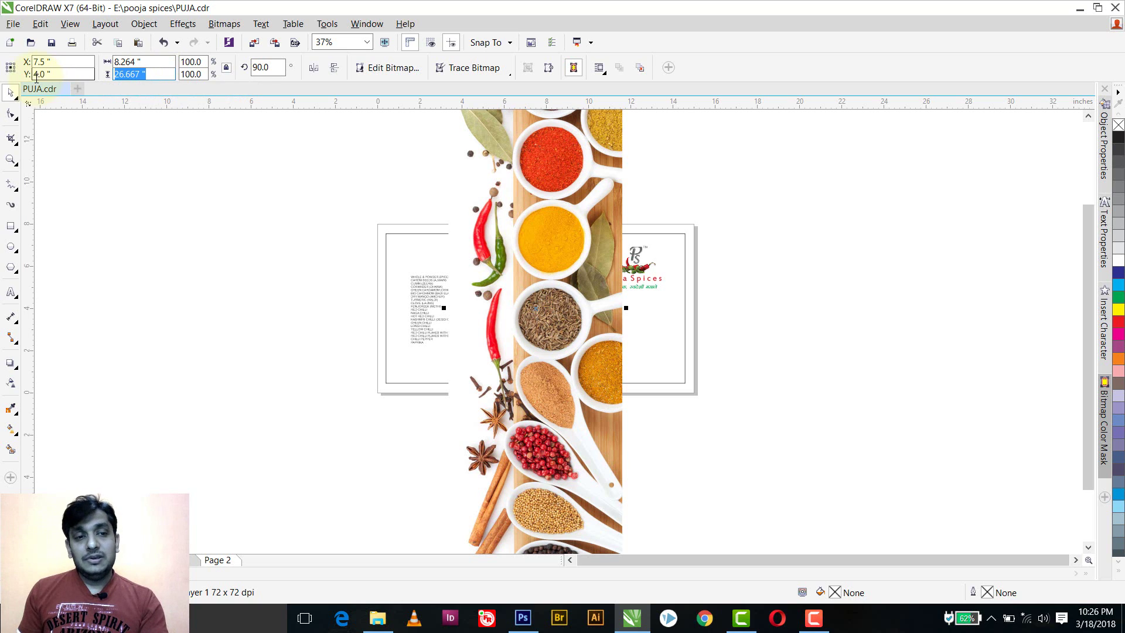
pyautogui.write('7.087')
pyautogui.press('Return')
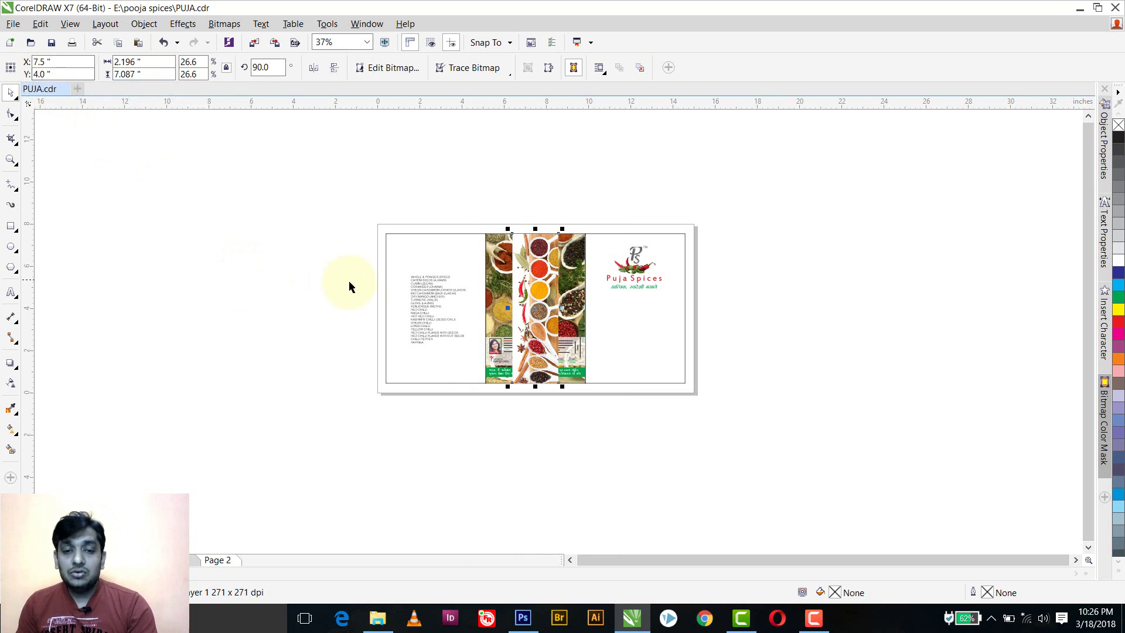
# Align the spices image with the right edge of the logo panel's frame and deselect everything.
pyautogui.keyDown('shift'); pyautogui.click(675, 234); pyautogui.keyUp('shift')
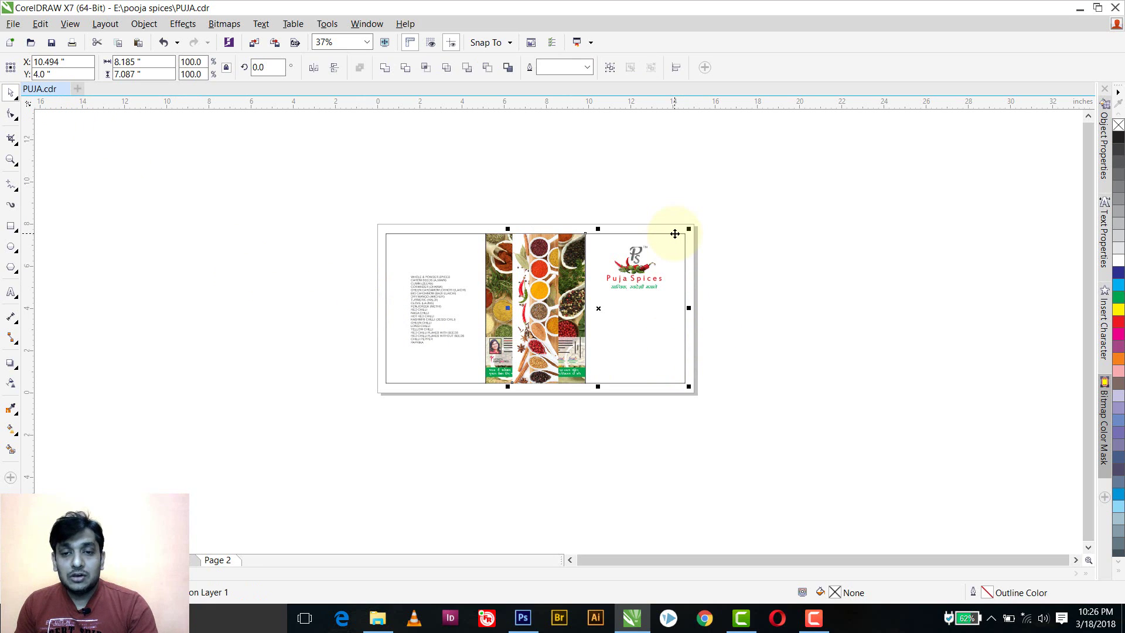
pyautogui.press('r')
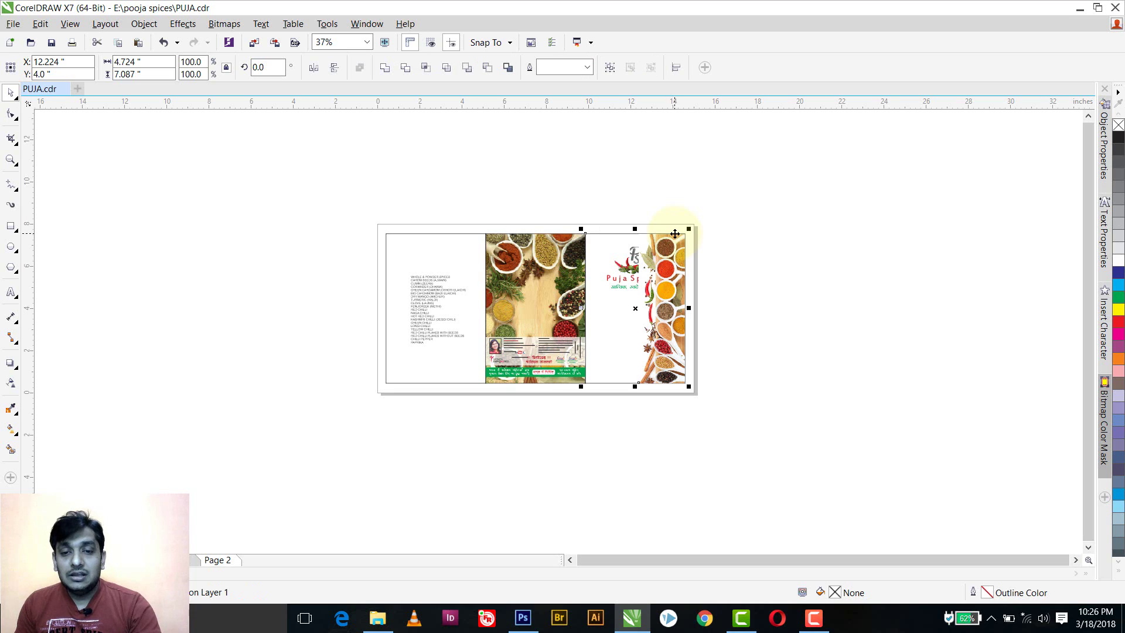
pyautogui.scroll(2, 678, 318)
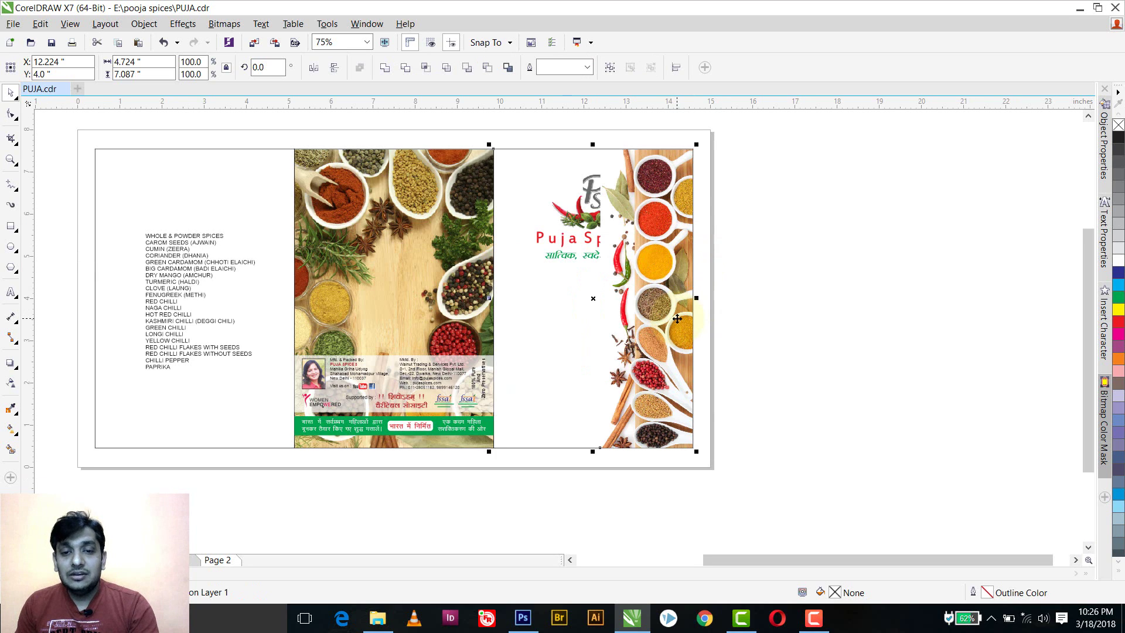
pyautogui.click(786, 297)
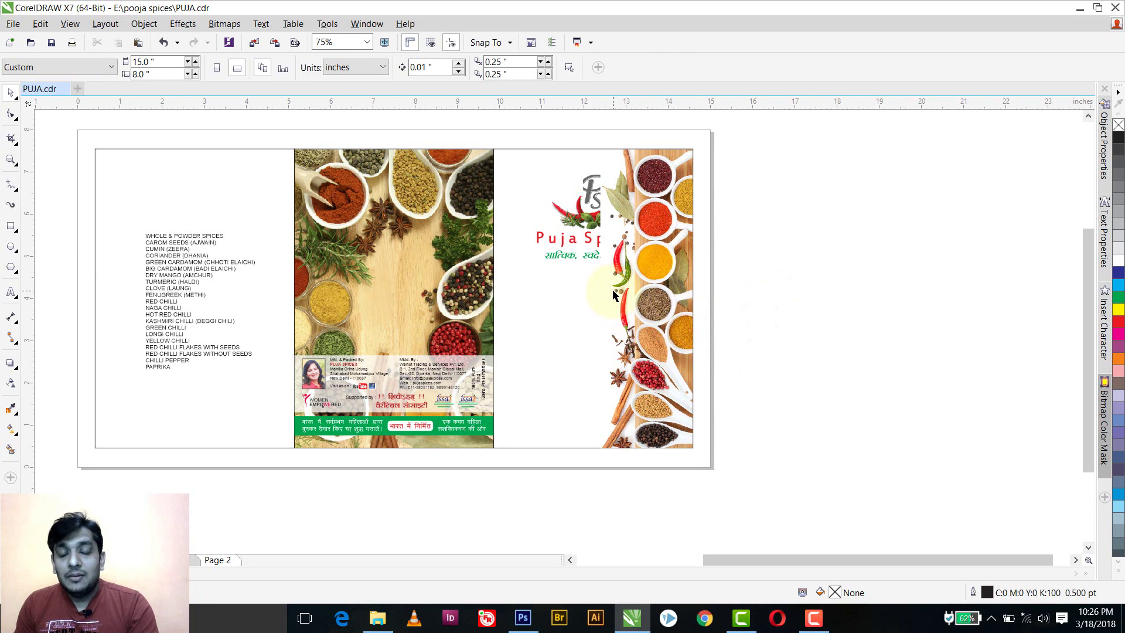
# Move the Puja Spices logo down and left in its panel to about X 11.54, Y 4.25 inches.
pyautogui.click(576, 241)
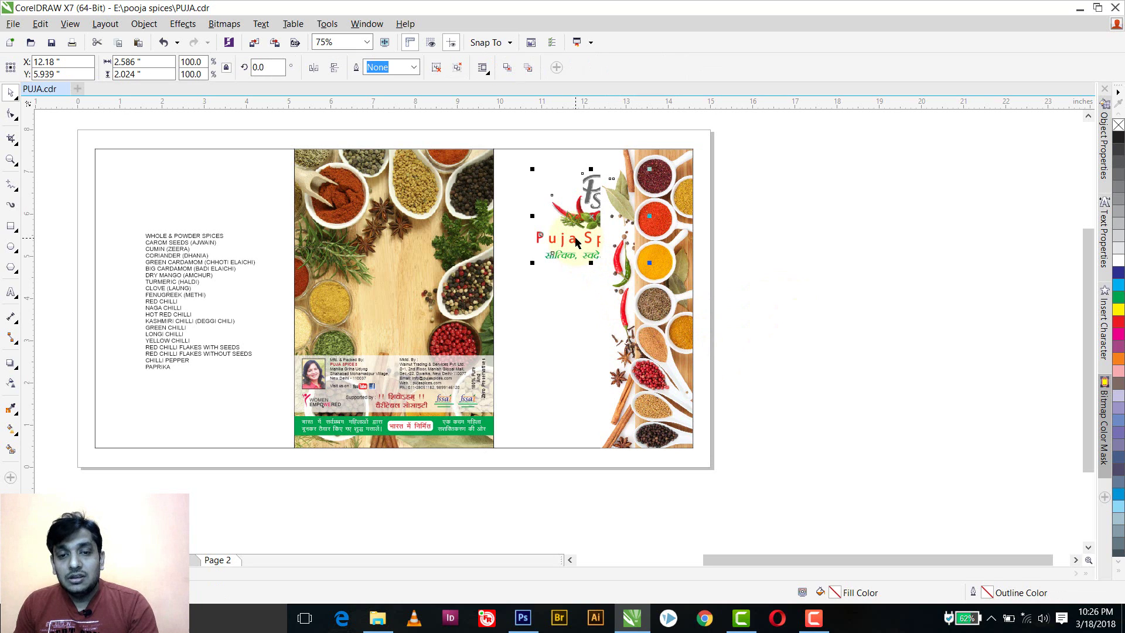
pyautogui.moveTo(576, 241); pyautogui.dragTo(547, 314)
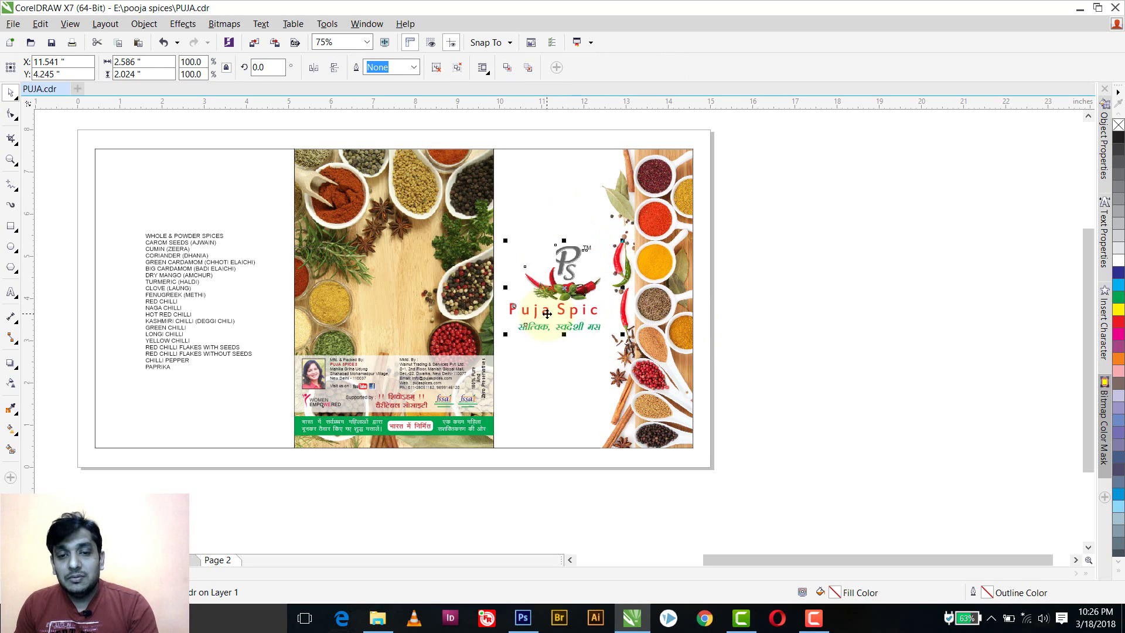
# Bring the Puja Spices logo to the front of the page and shrink it proportionally to about 2.363 by 1.85 inches.
pyautogui.rightClick(557, 285)
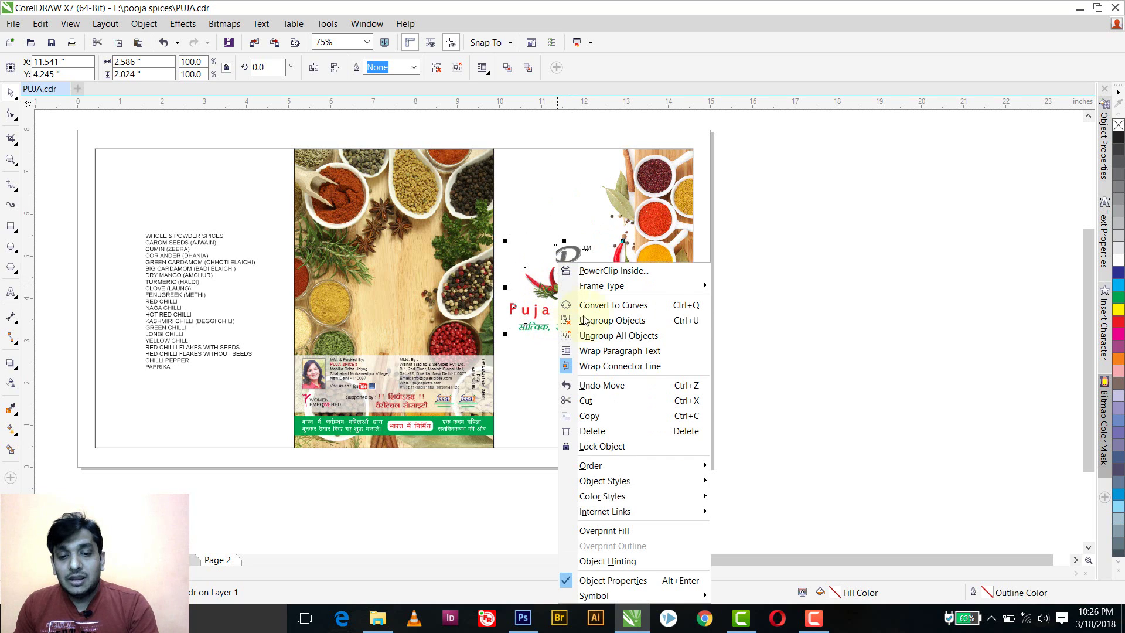
pyautogui.moveTo(592, 466)
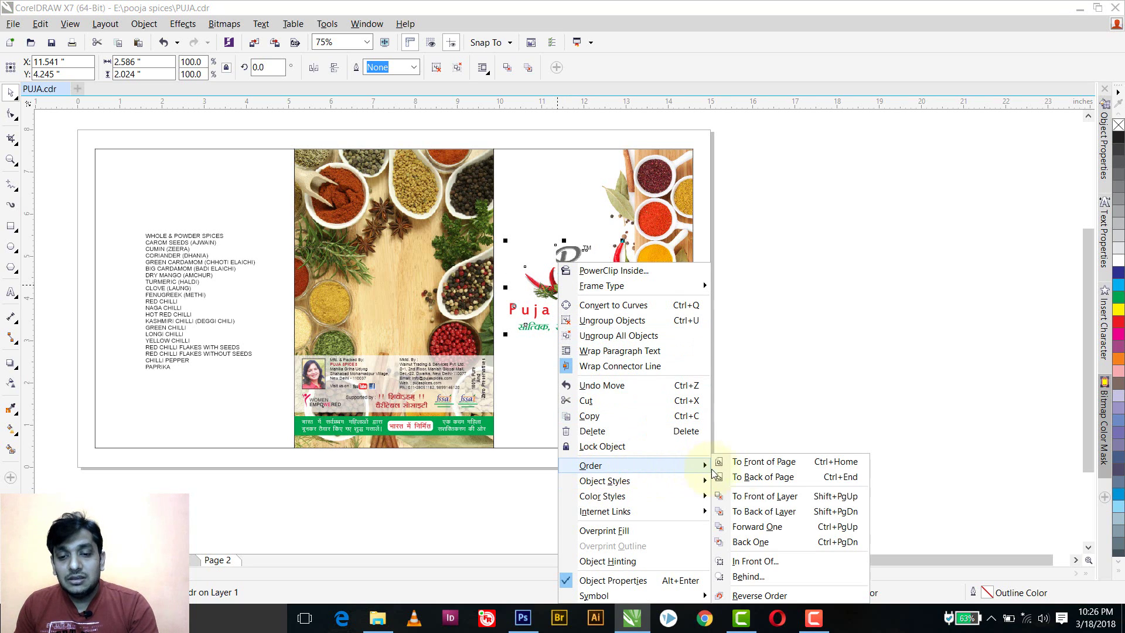
pyautogui.click(762, 463)
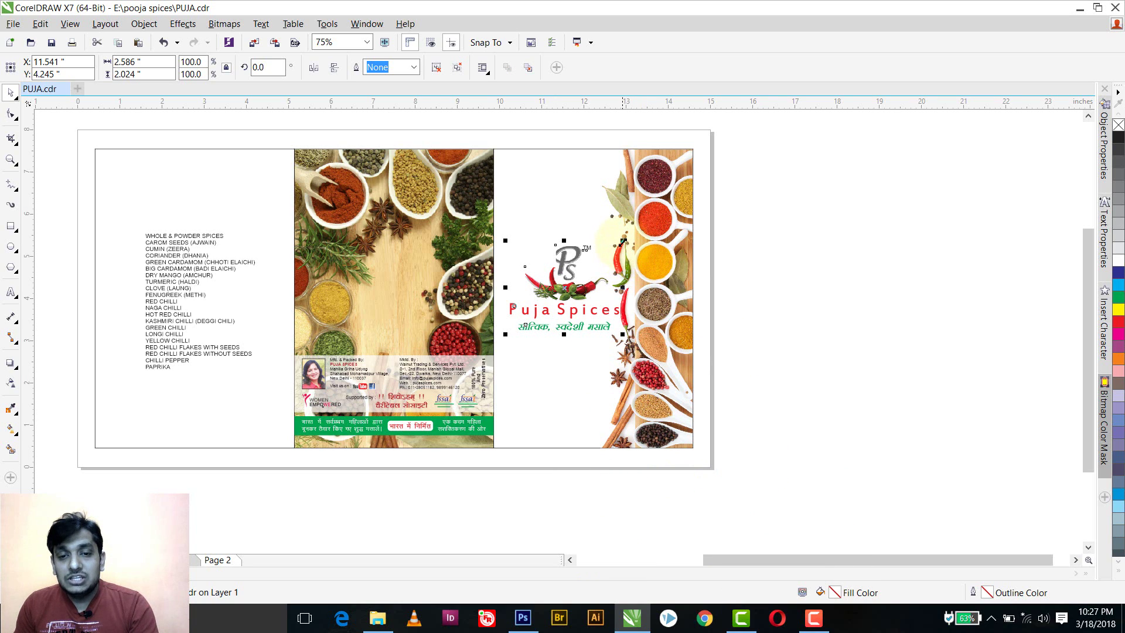
pyautogui.moveTo(622, 240); pyautogui.dragTo(613, 247)
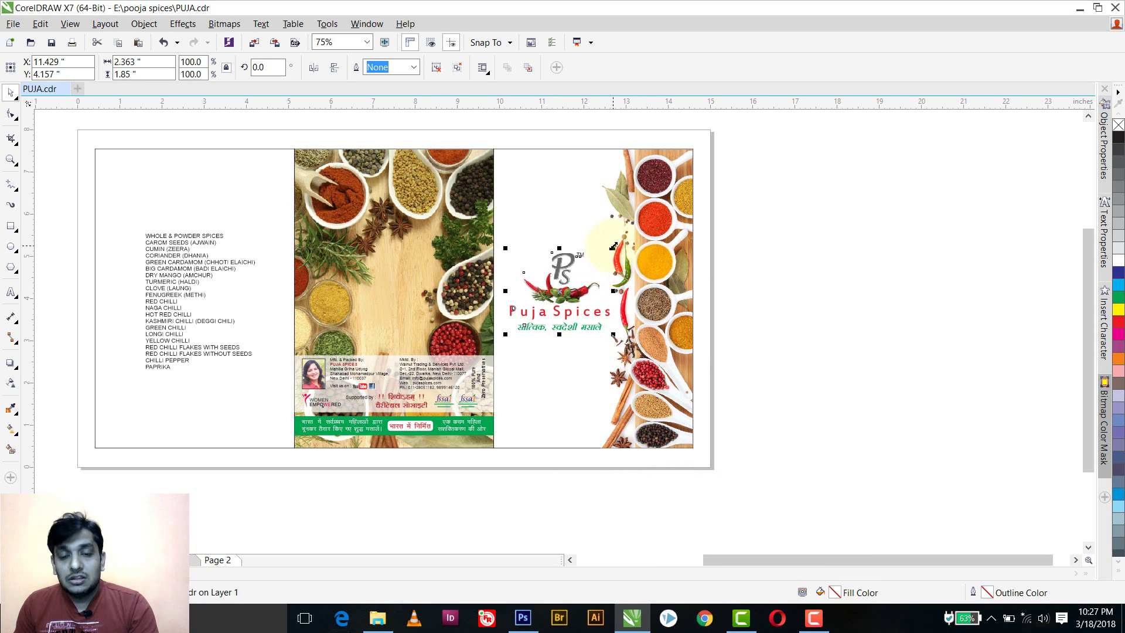
# Align the logo's vertical centre with the spices image, deselect everything and save the document.
pyautogui.click(666, 226)
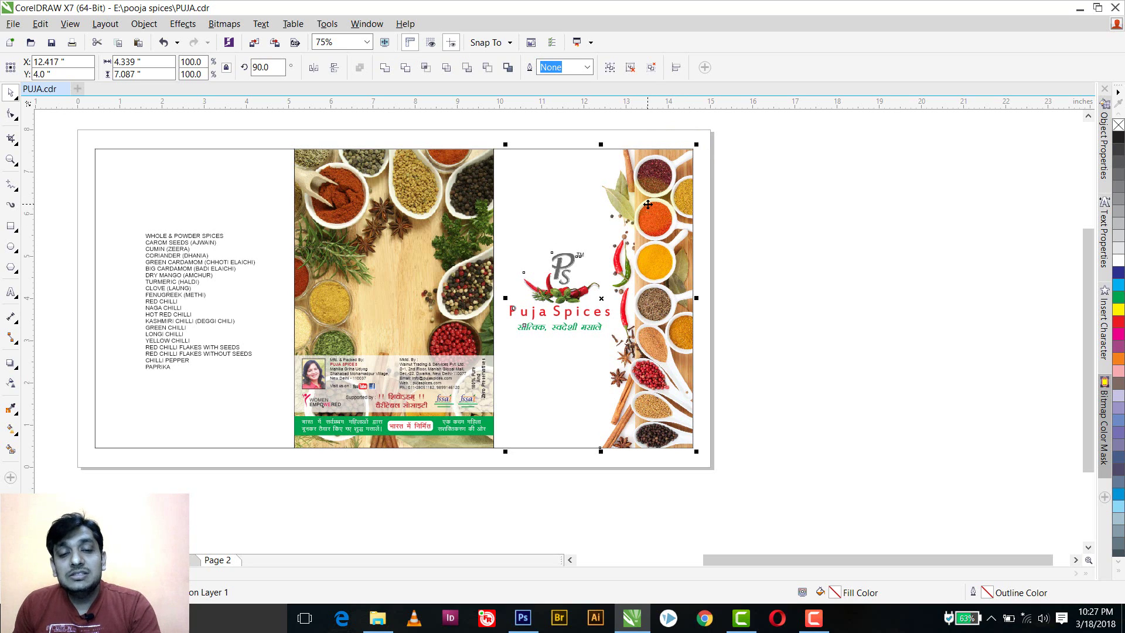
pyautogui.hotkey('ctrl', 'z')
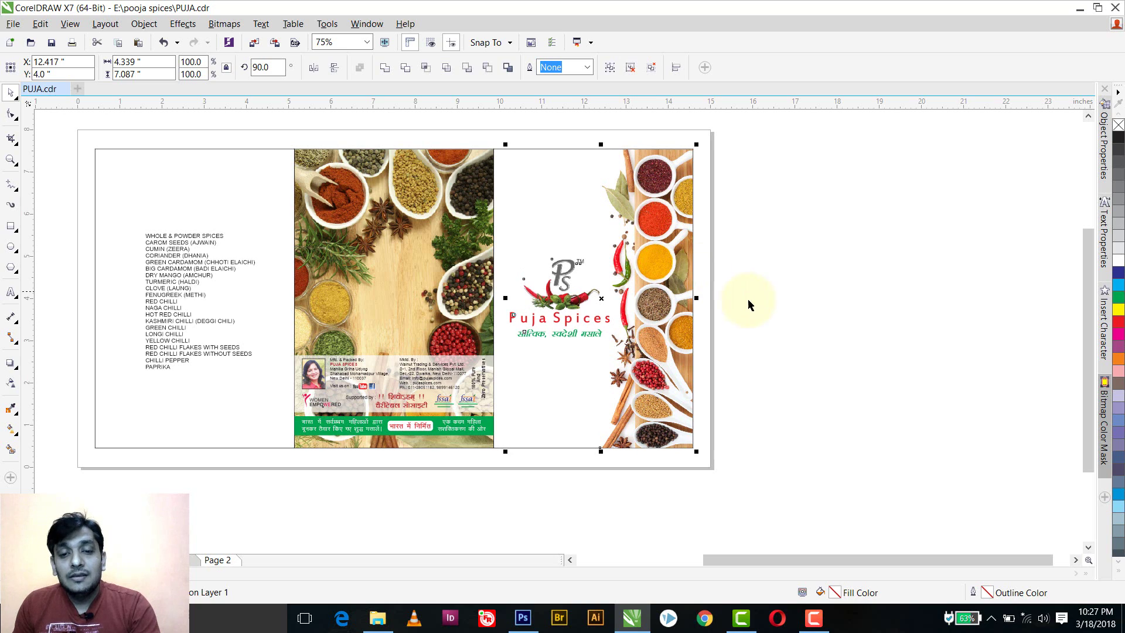
pyautogui.click(770, 302)
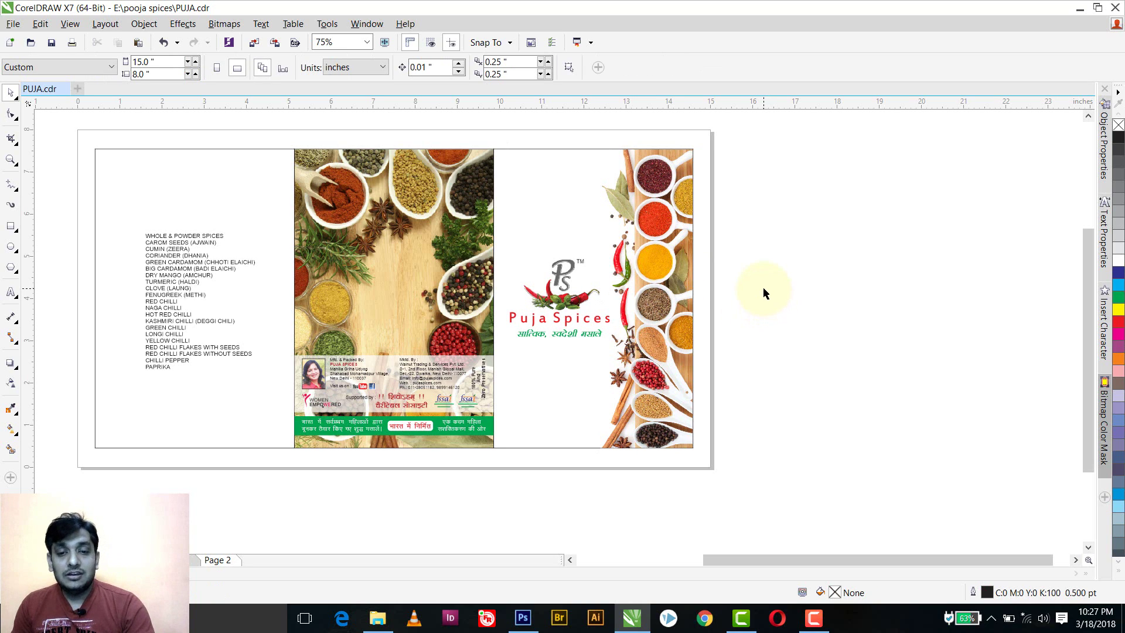
pyautogui.hotkey('ctrl', 's')
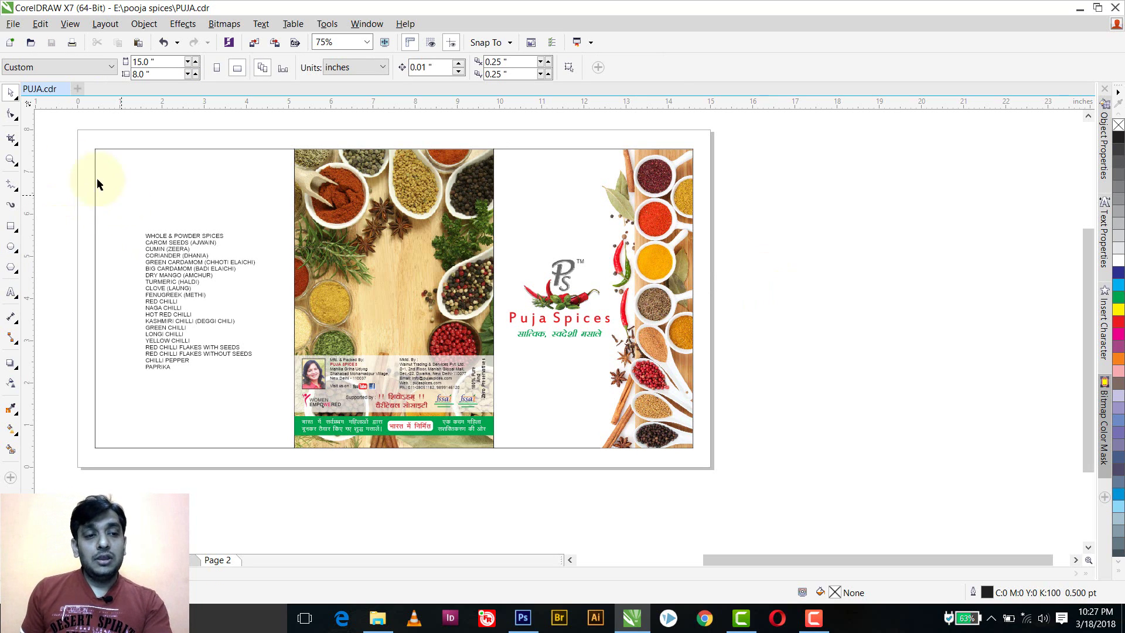
# Set the font of the whole spice list on the blank panel to Montserrat and deselect the list.
pyautogui.click(11, 158)
pyautogui.moveTo(82, 148); pyautogui.dragTo(702, 455)
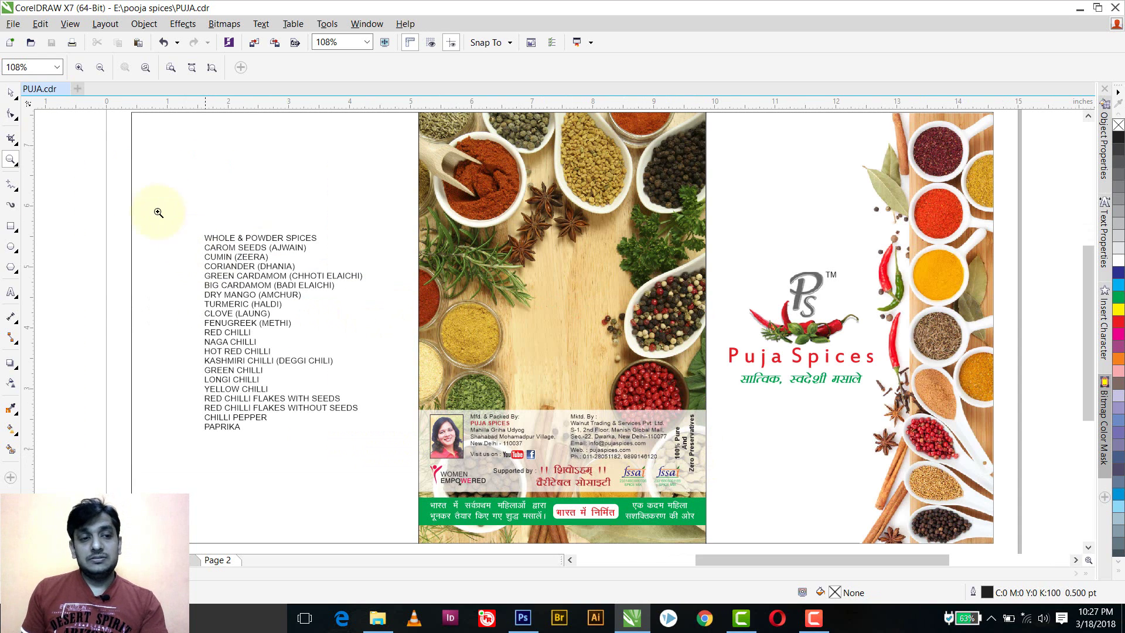
pyautogui.click(10, 94)
pyautogui.click(97, 224)
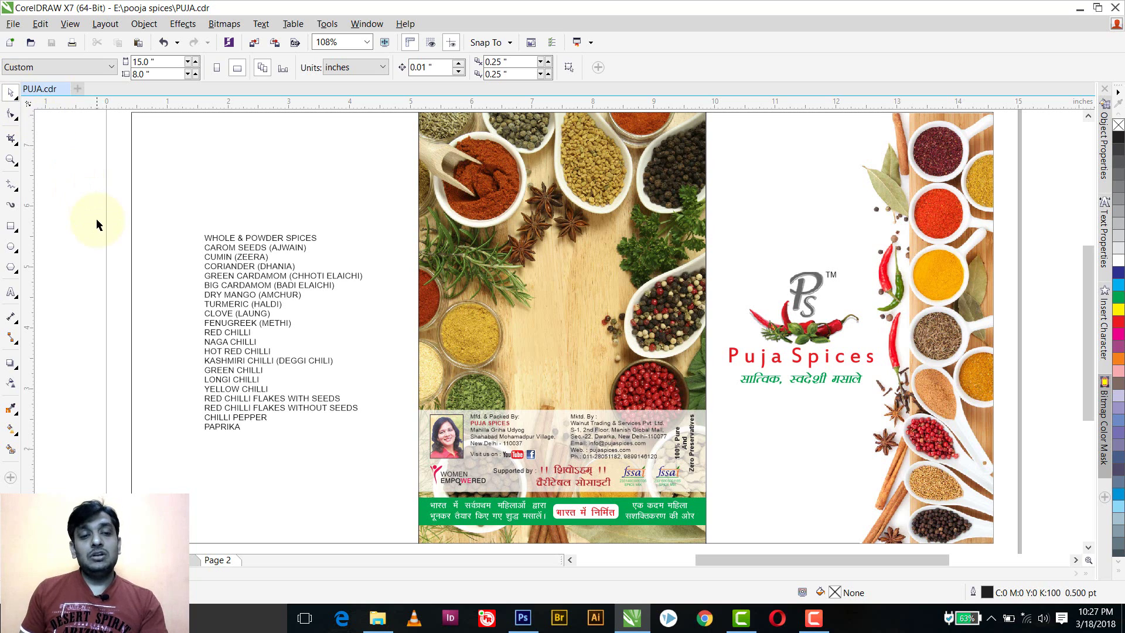
pyautogui.click(216, 238)
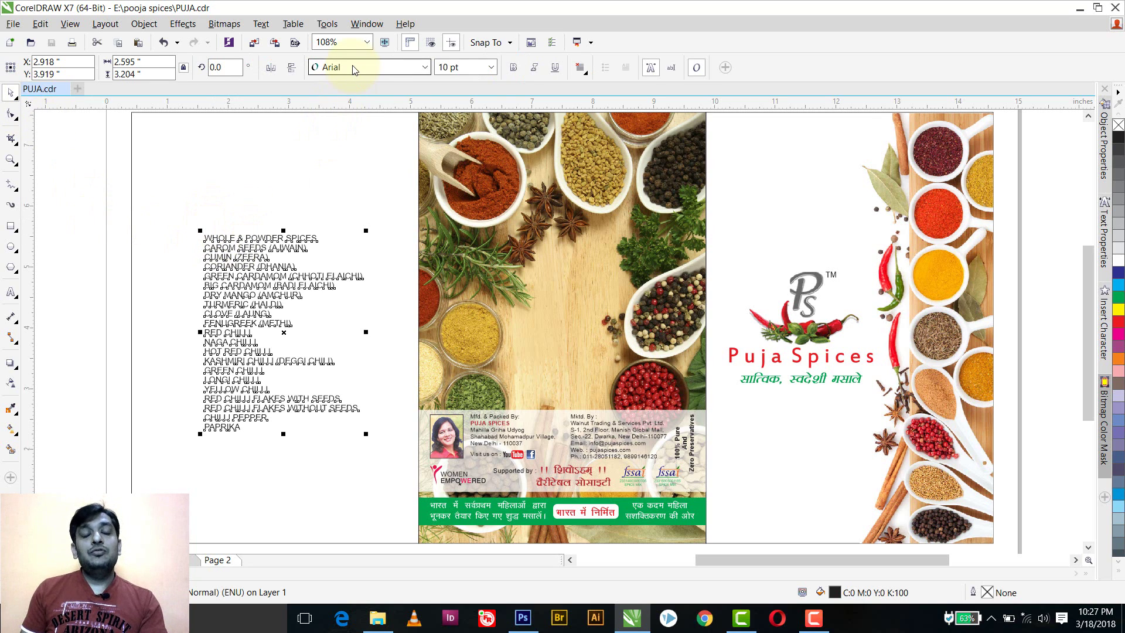
pyautogui.click(354, 69)
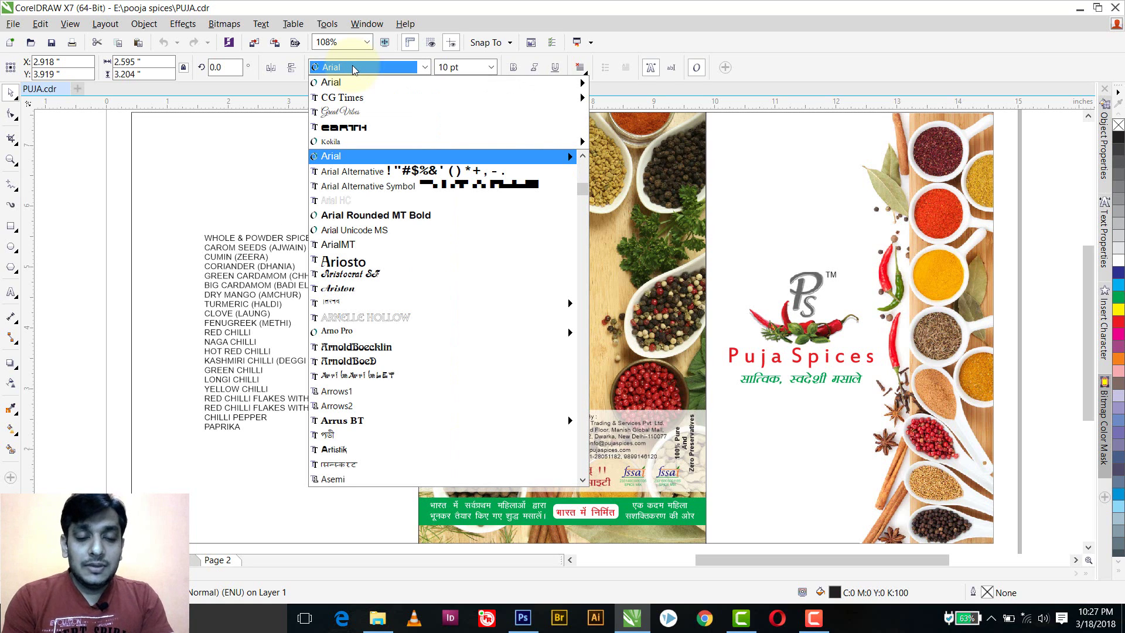
pyautogui.write('Montserrat')
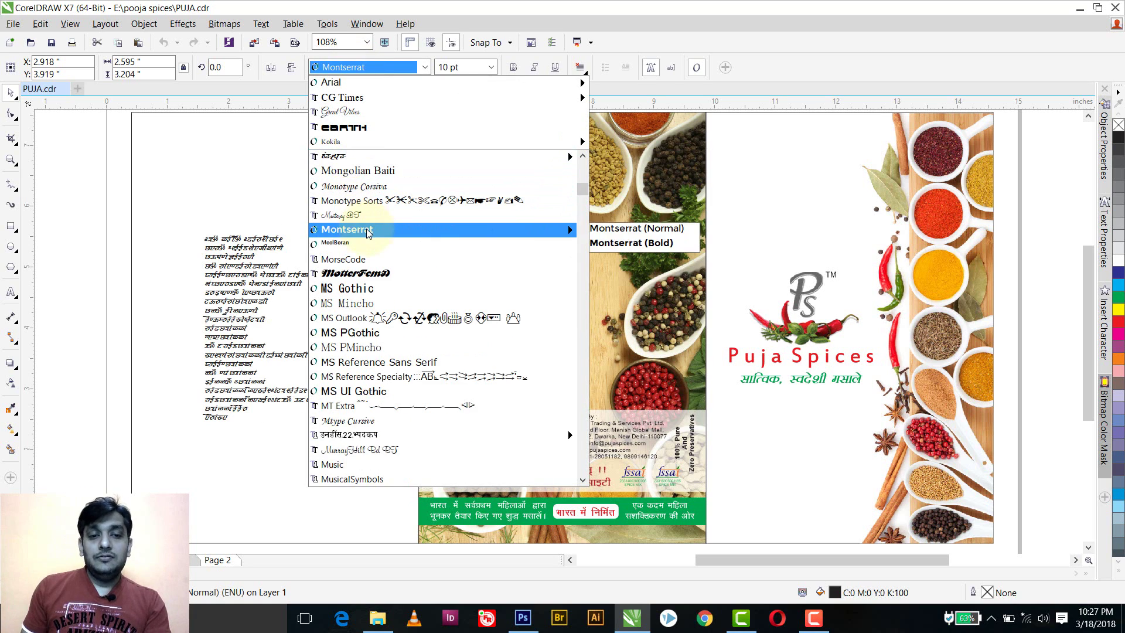
pyautogui.click(369, 230)
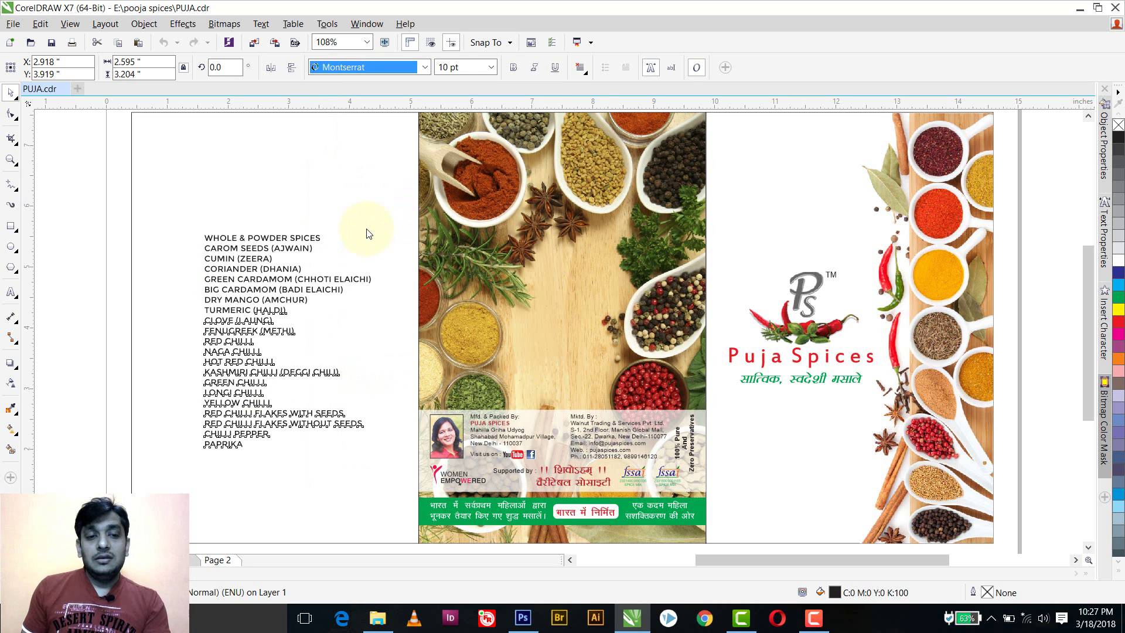
pyautogui.click(253, 266)
pyautogui.scroll(2, 254, 268)
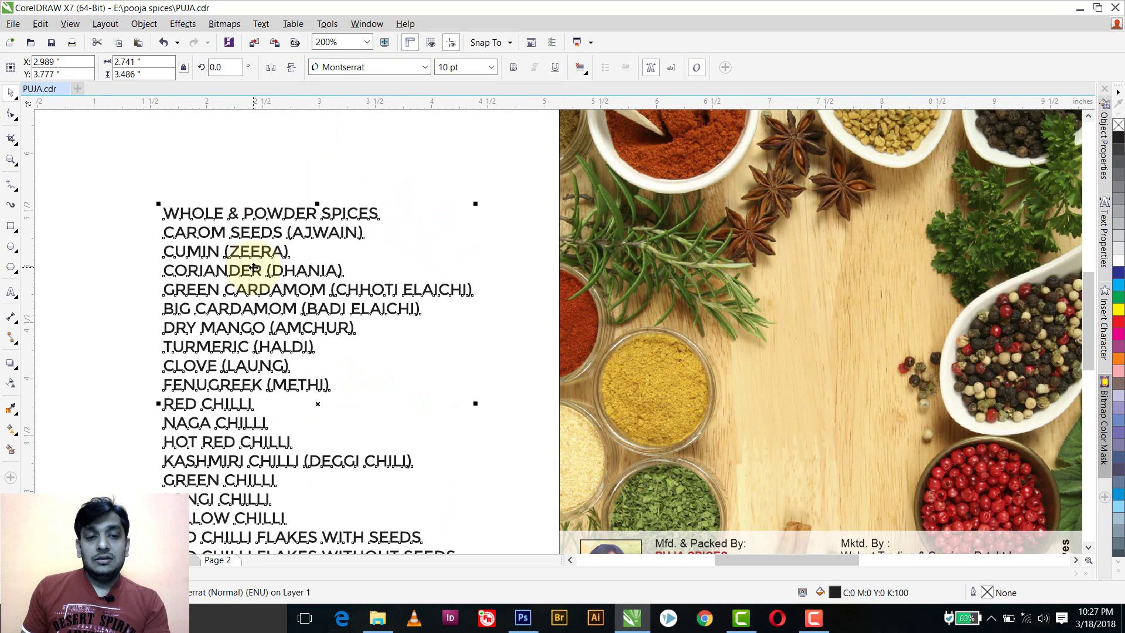
pyautogui.click(276, 160)
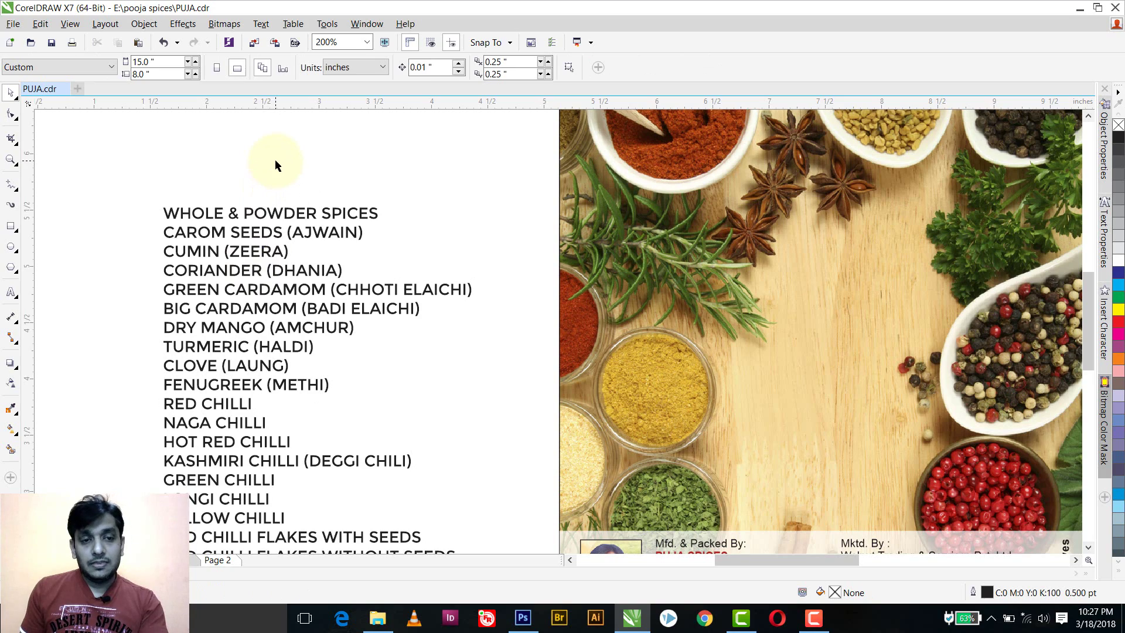
# Make the list's WHOLE & POWDER SPICES heading line bold and set its font size to 14 pt.
pyautogui.scroll(-2, 276, 166)
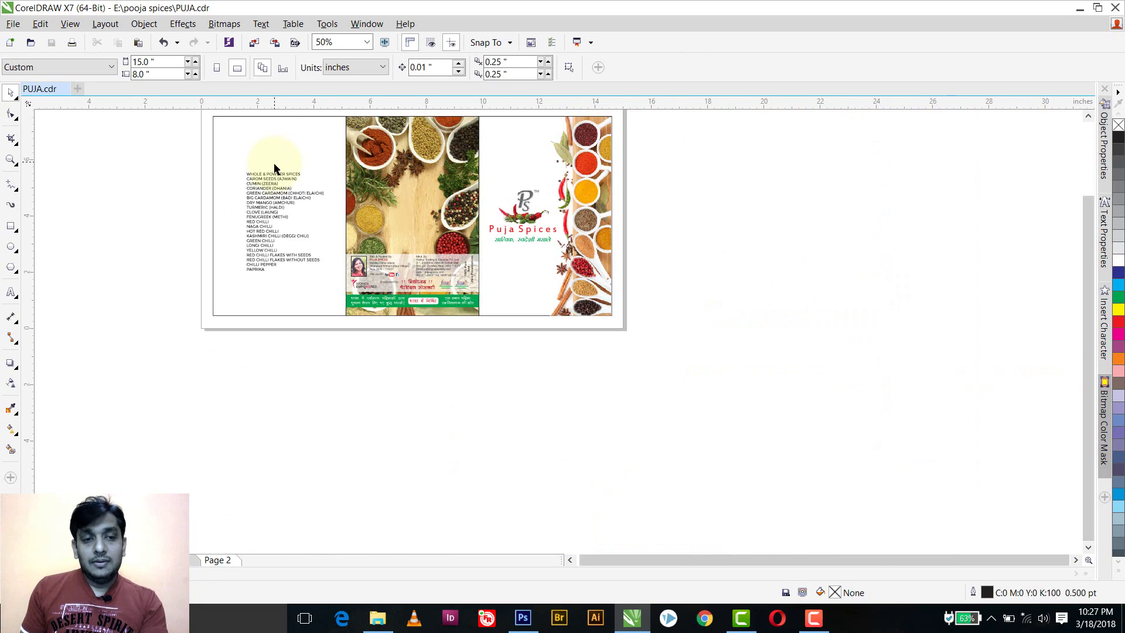
pyautogui.scroll(2, 267, 196)
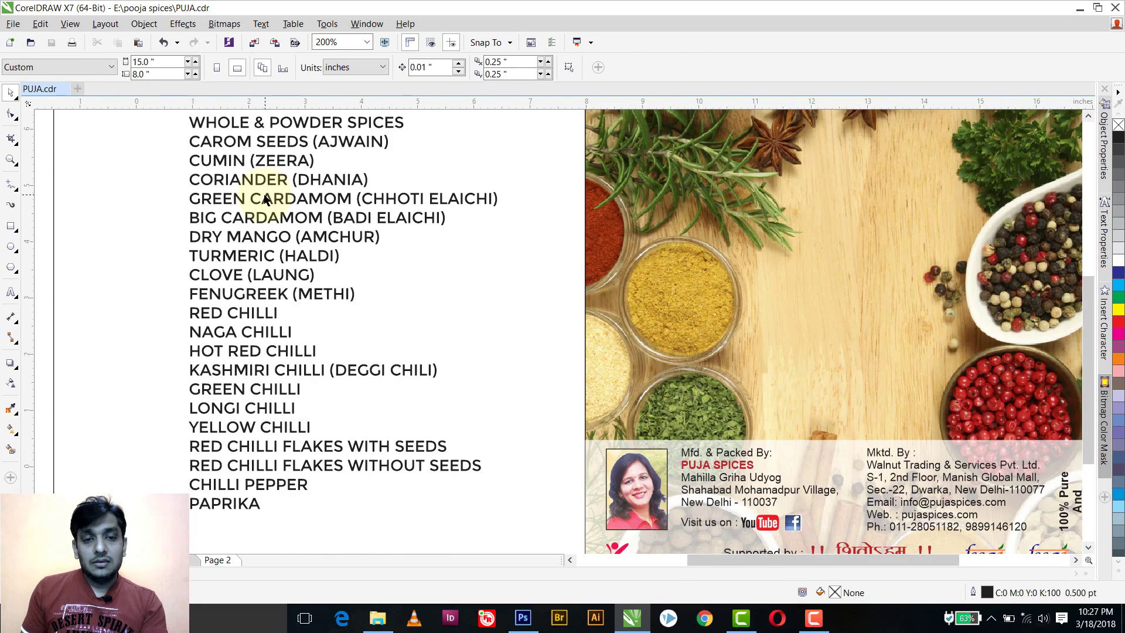
pyautogui.scroll(-1, 265, 199)
pyautogui.scroll(-1, 265, 199)
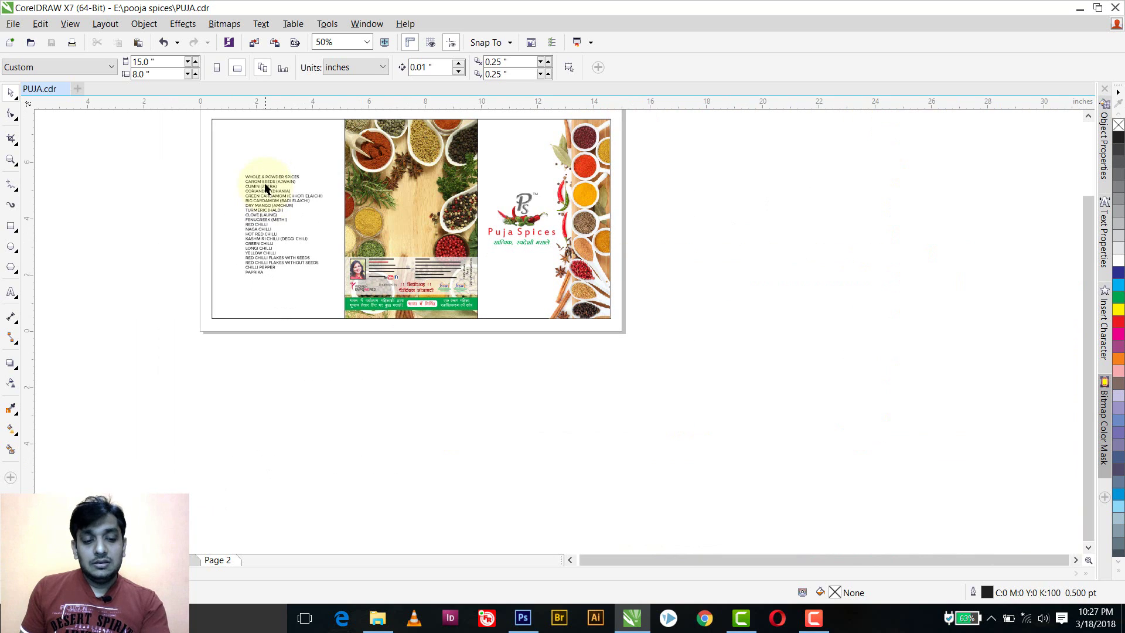
pyautogui.click(10, 160)
pyautogui.moveTo(212, 117); pyautogui.dragTo(384, 329)
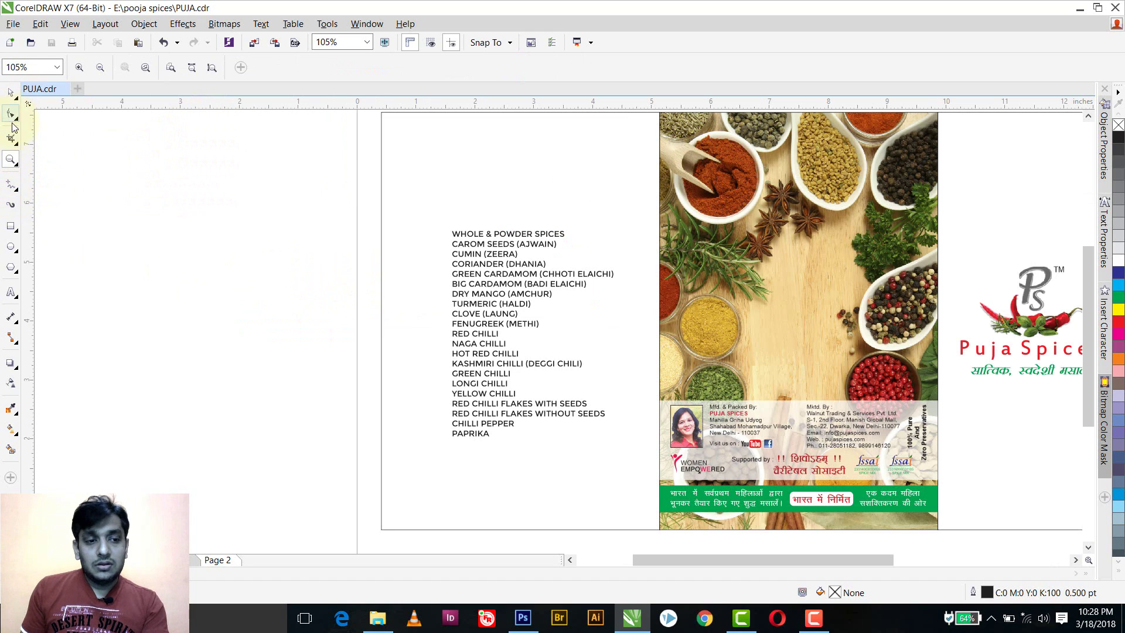
pyautogui.click(12, 291)
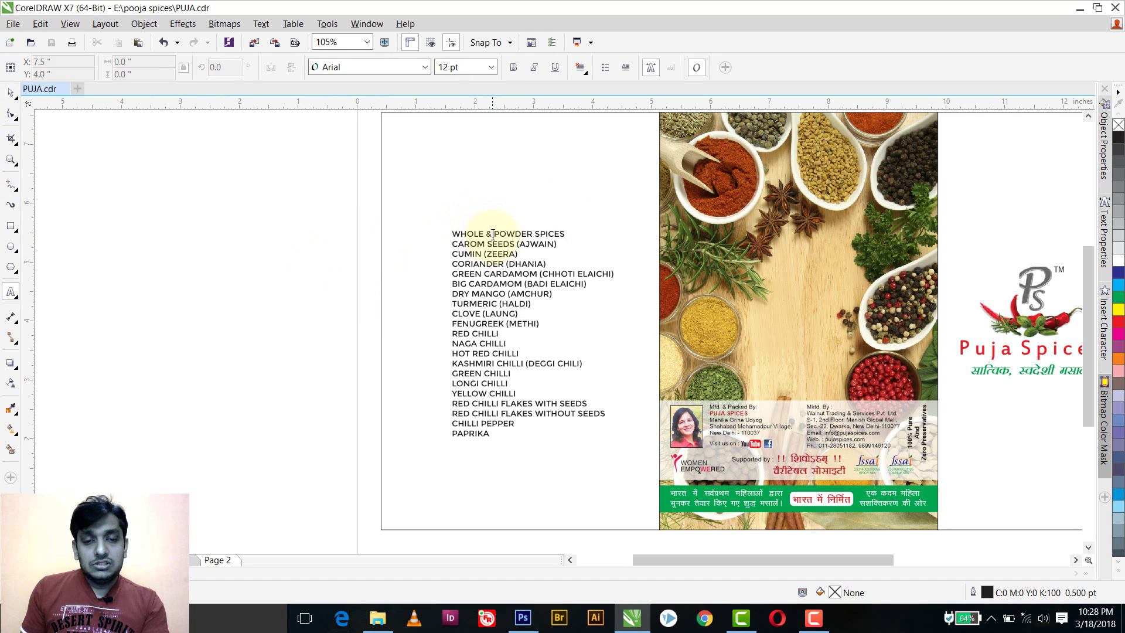
pyautogui.click(452, 234)
pyautogui.moveTo(452, 234); pyautogui.dragTo(573, 234)
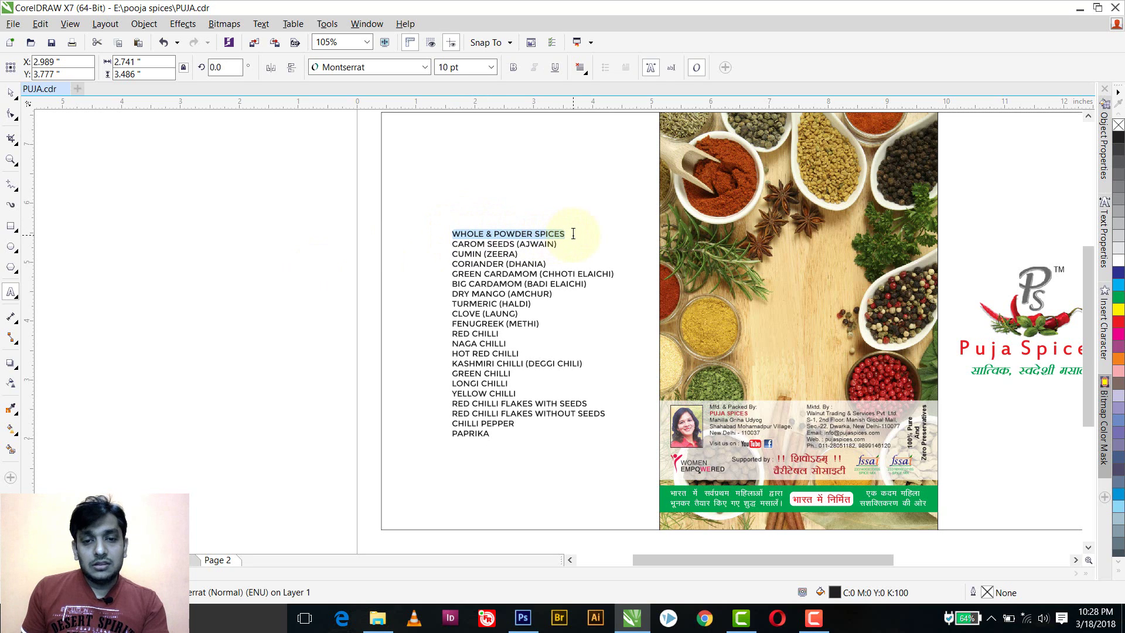
pyautogui.click(514, 68)
pyautogui.click(472, 69)
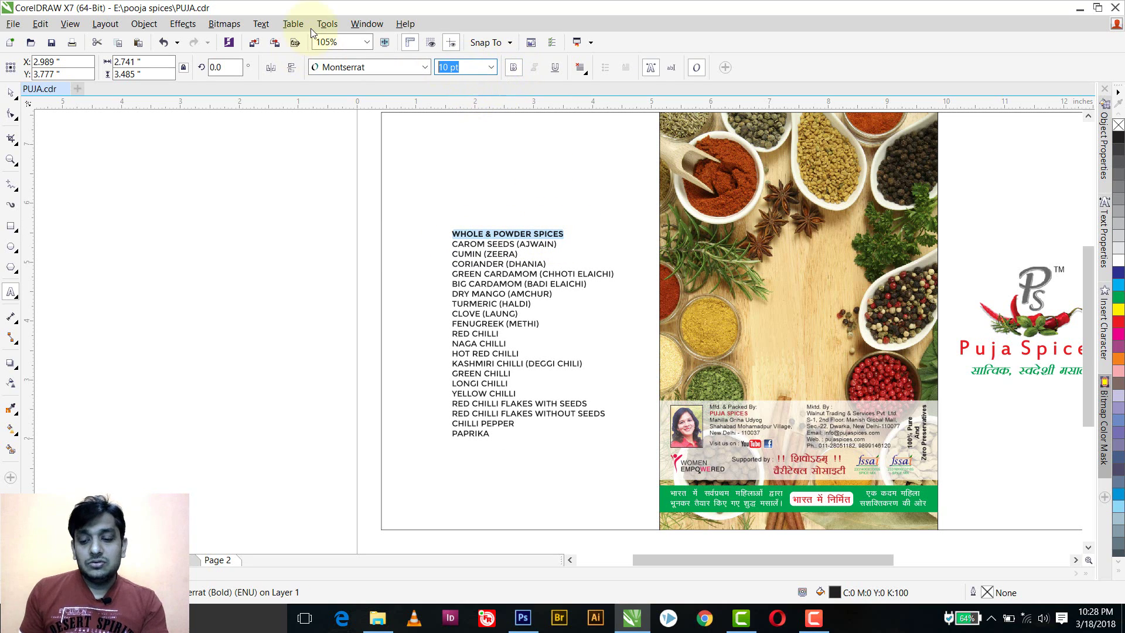
pyautogui.write('14')
pyautogui.press('Return')
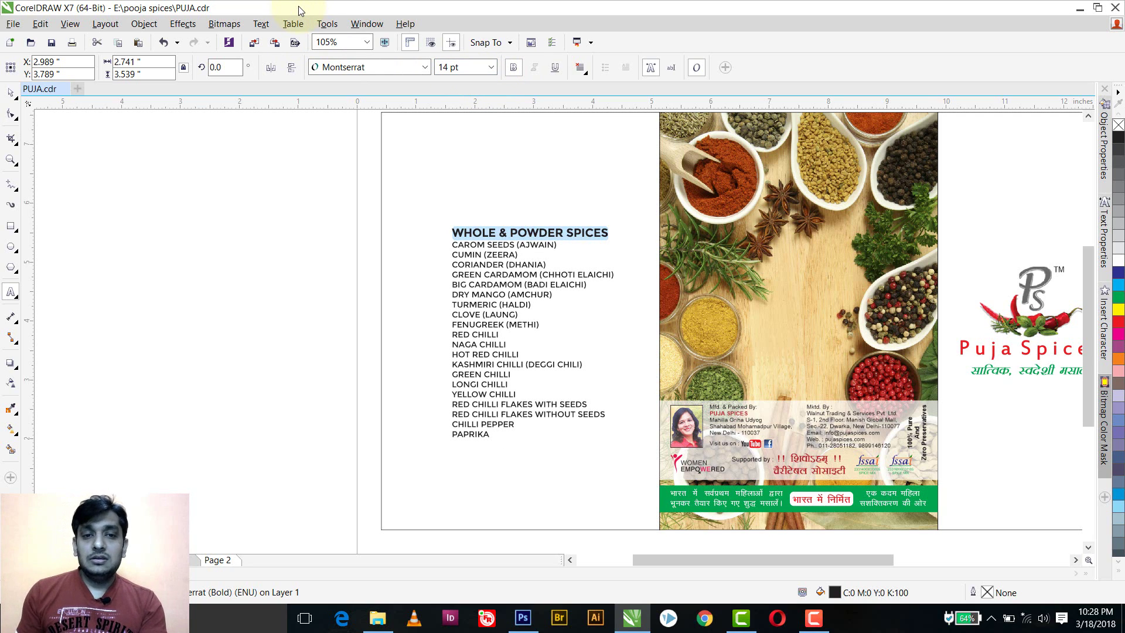
# Reduce the heading line's font size to 13 pt and deselect the spice list.
pyautogui.click(472, 67)
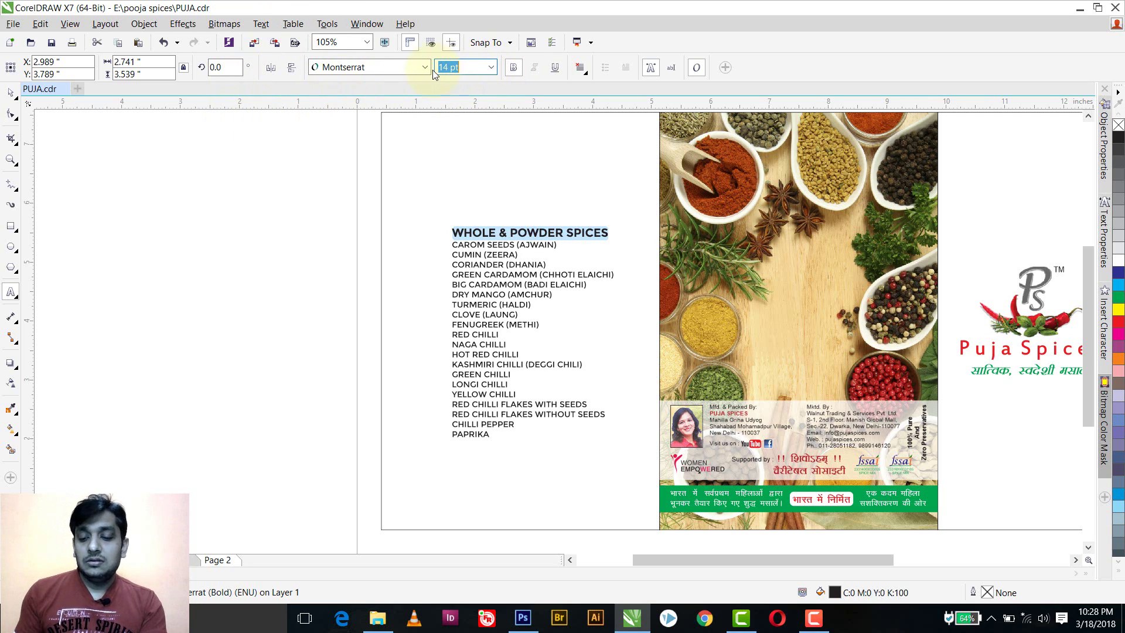
pyautogui.write('13')
pyautogui.press('Return')
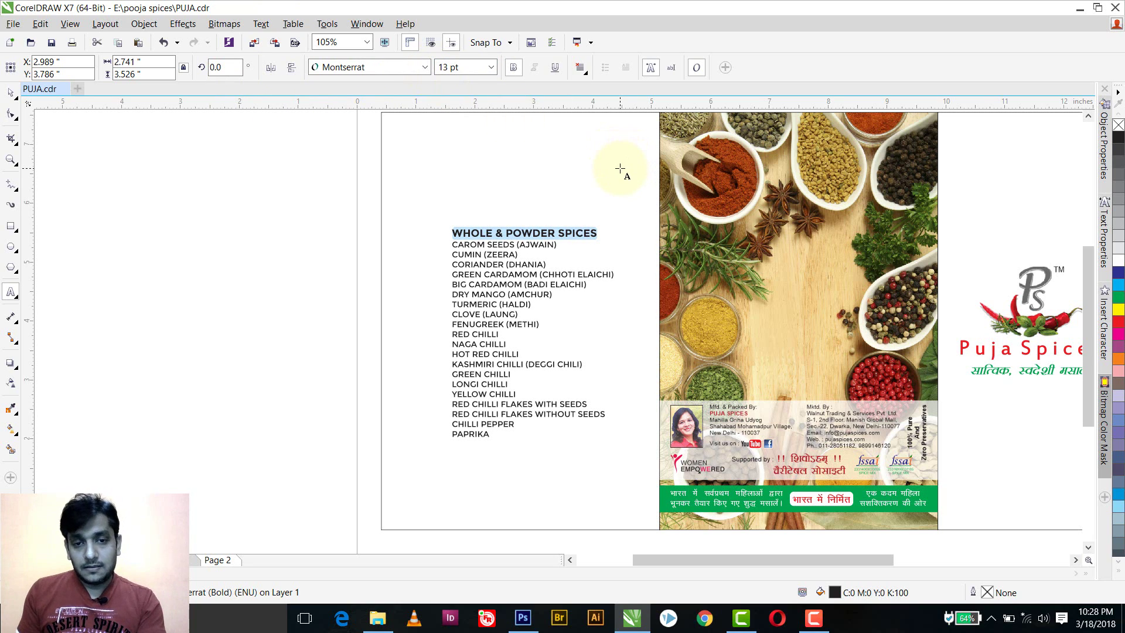
pyautogui.hotkey('ctrl', 'space')
pyautogui.click(580, 229)
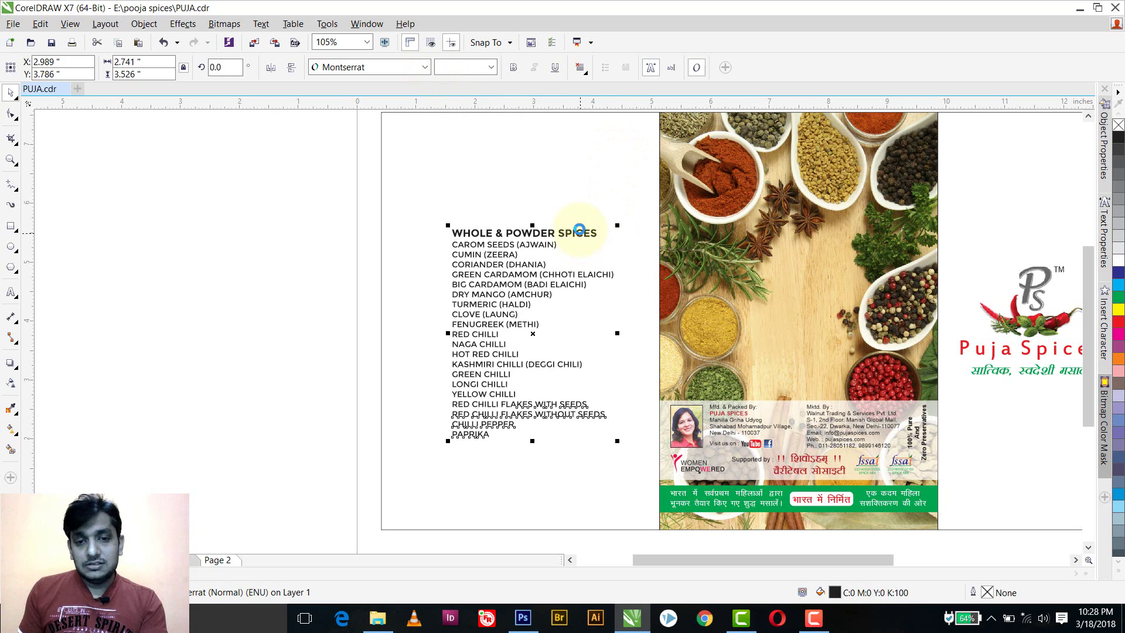
pyautogui.click(549, 198)
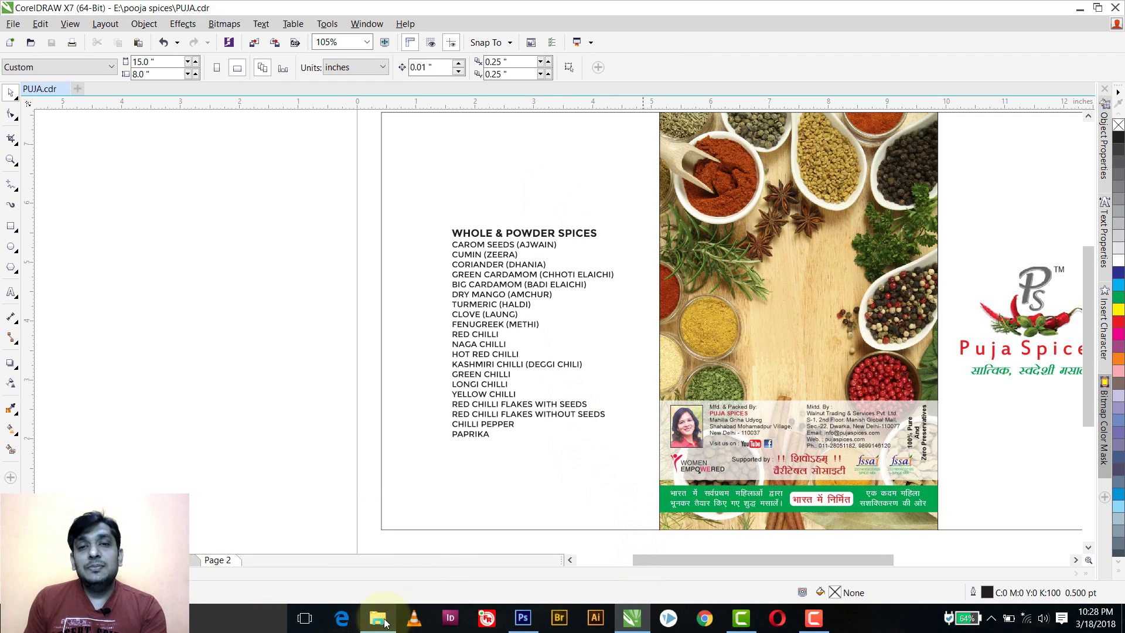
# Copy the Spice-Library-spices-spicemixes-1 image from the pooja spices New folder and paste it into the brochure page.
pyautogui.moveTo(385, 622)
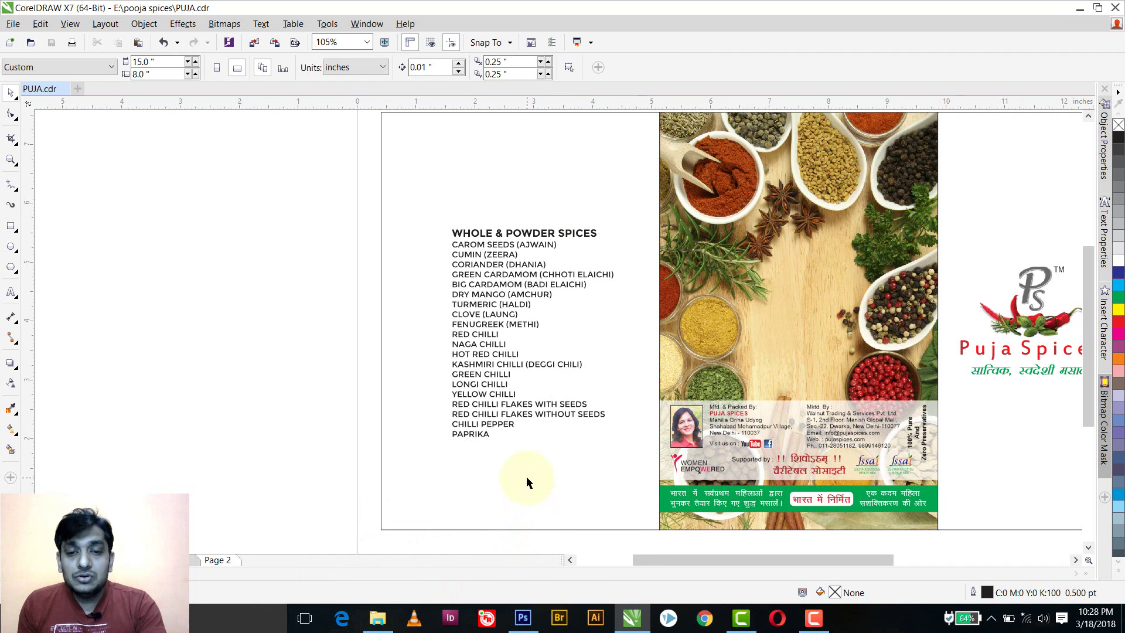
pyautogui.scroll(-3, 526, 476)
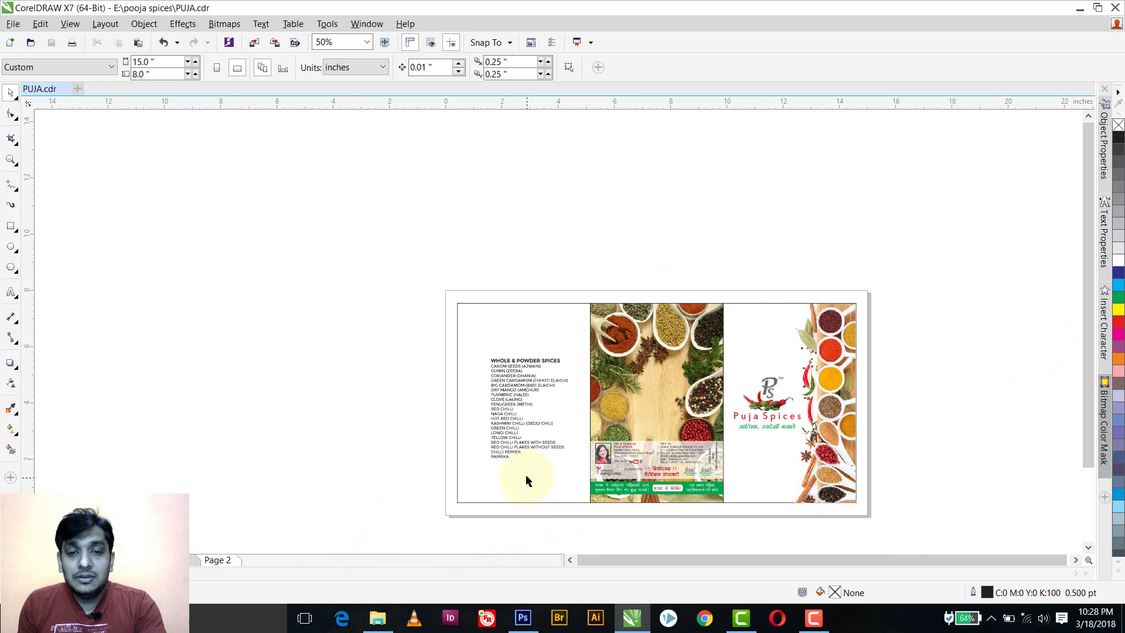
pyautogui.click(10, 159)
pyautogui.moveTo(452, 296); pyautogui.dragTo(868, 510)
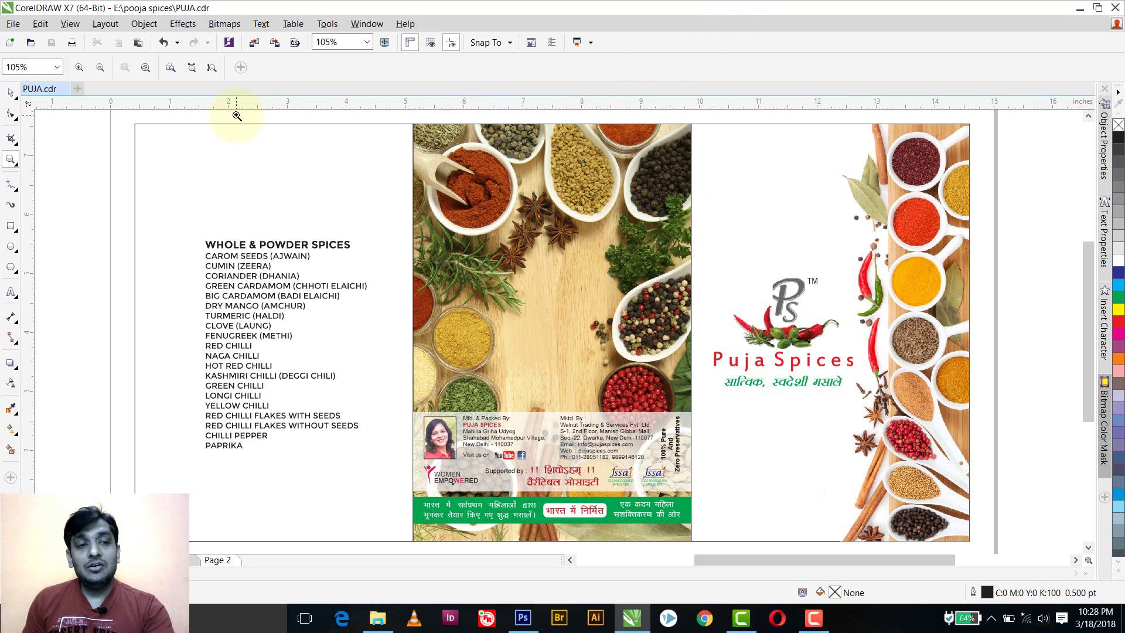
pyautogui.click(11, 92)
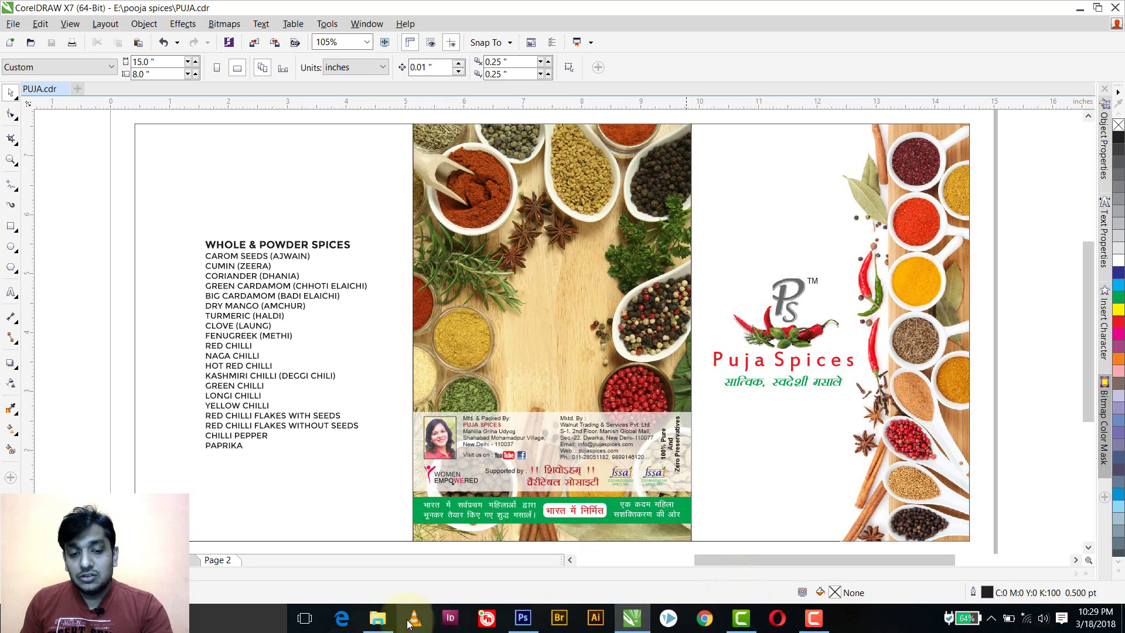
pyautogui.click(382, 622)
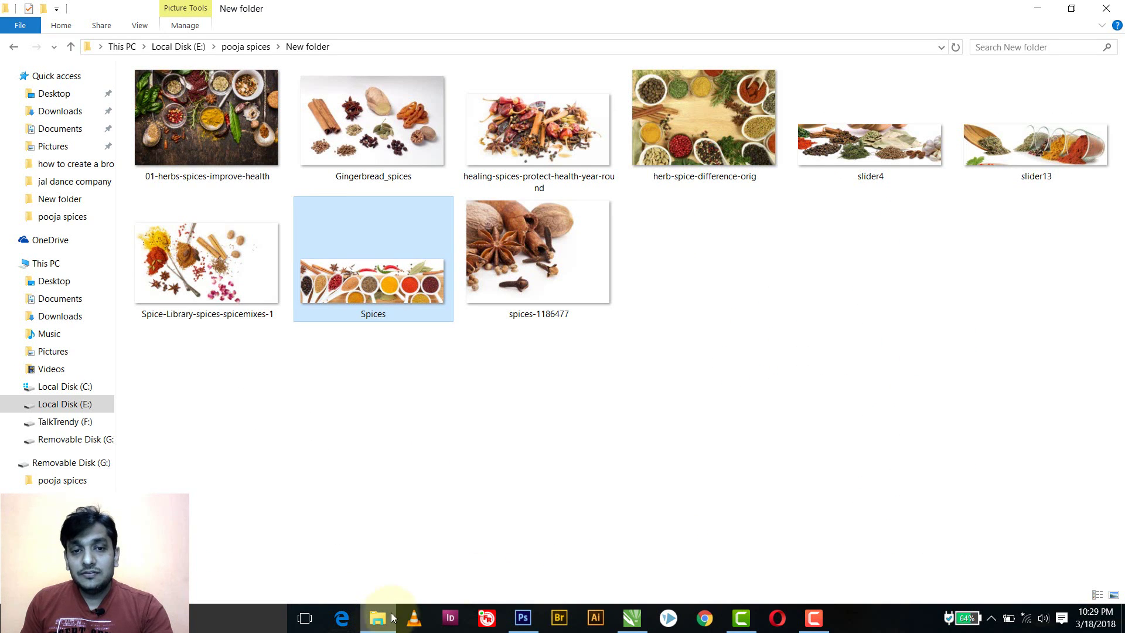
pyautogui.click(674, 447)
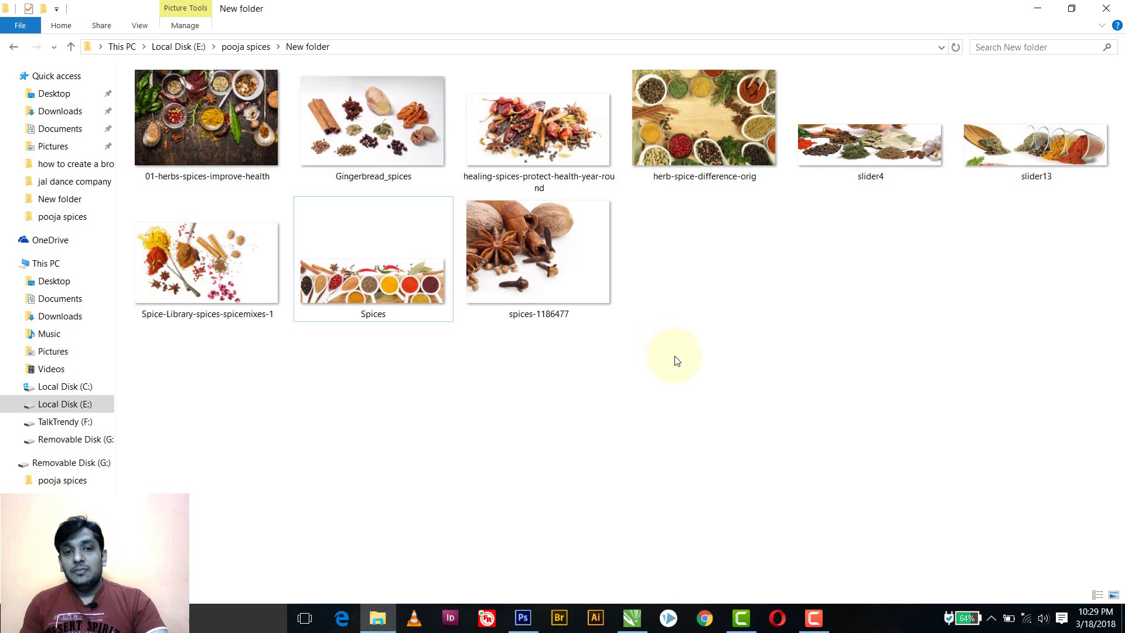
pyautogui.click(384, 125)
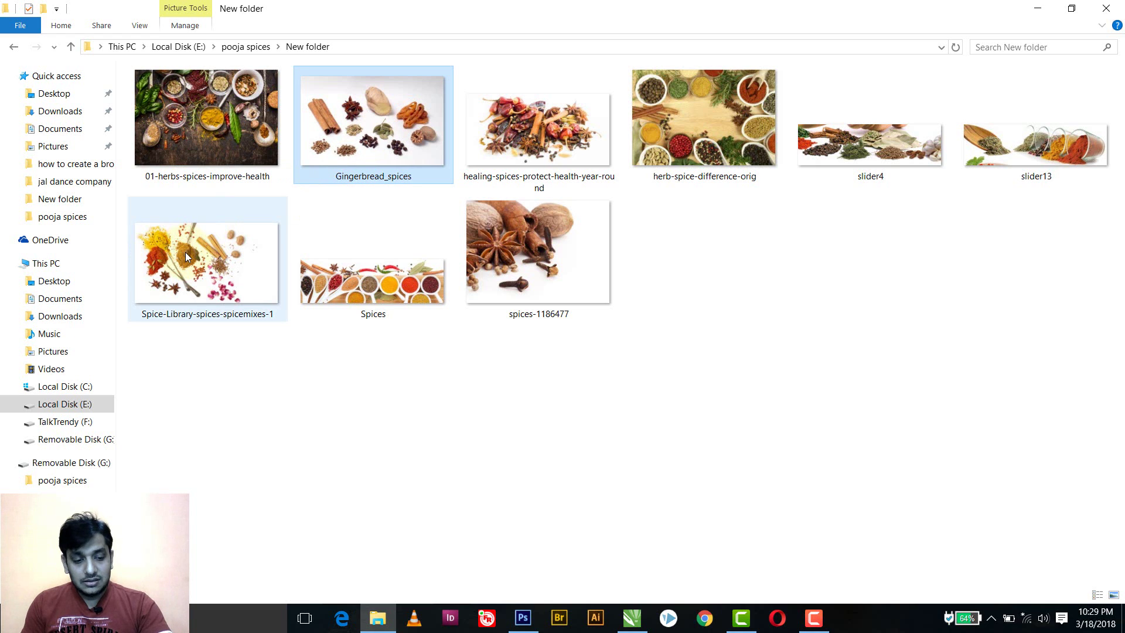
pyautogui.hotkey('alt', 'Tab')
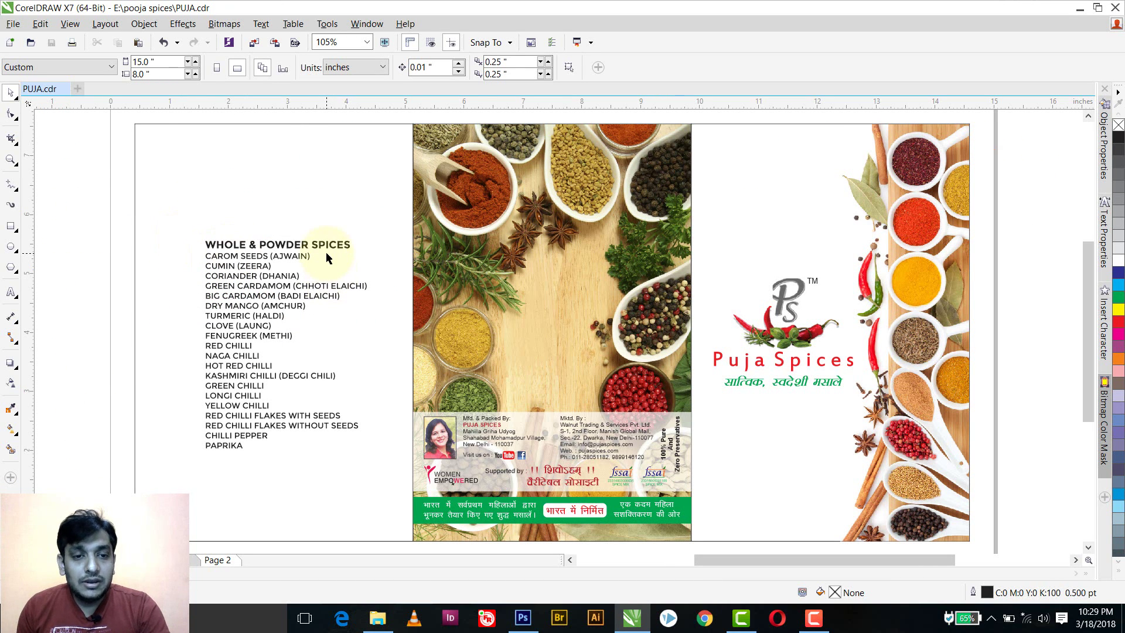
pyautogui.hotkey('alt', 'Tab')
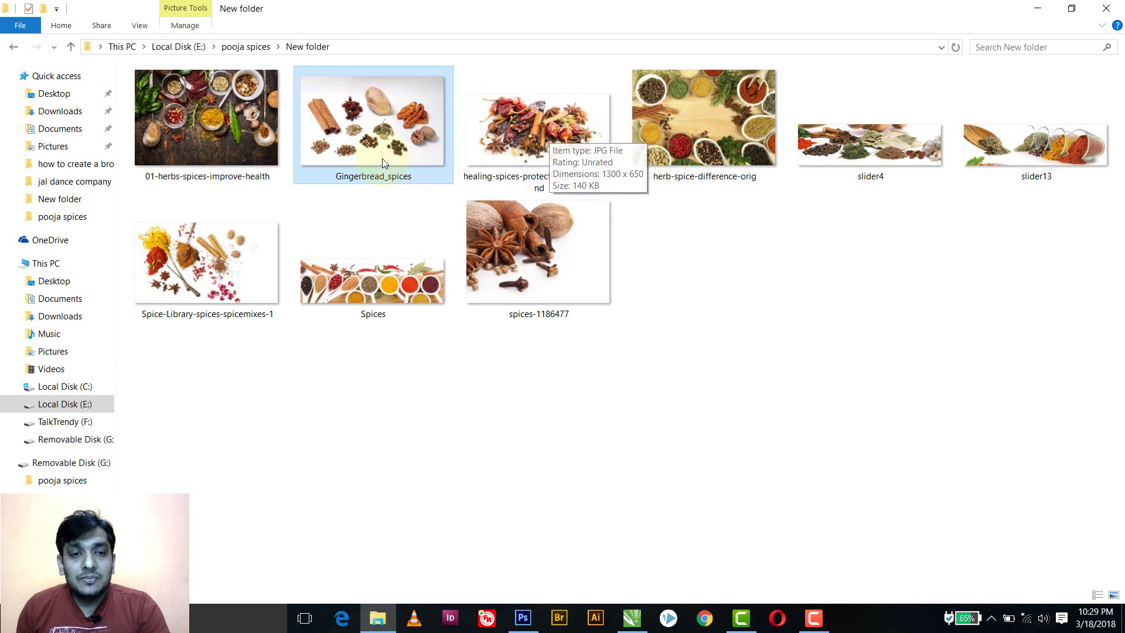
pyautogui.click(275, 293)
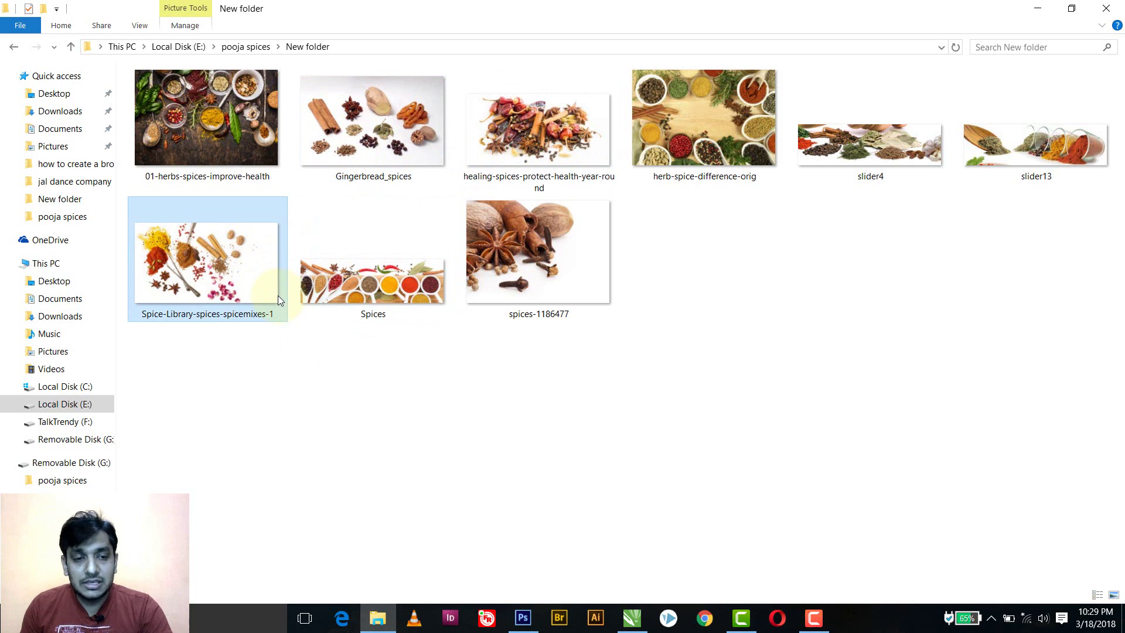
pyautogui.hotkey('alt', 'Tab')
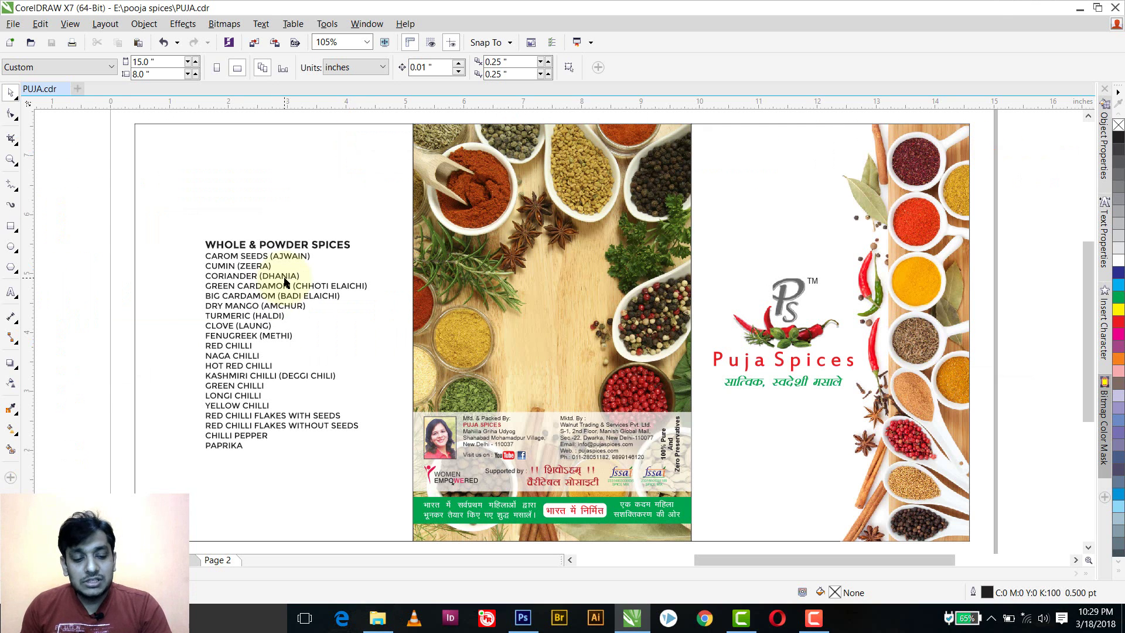
pyautogui.hotkey('ctrl', 'v')
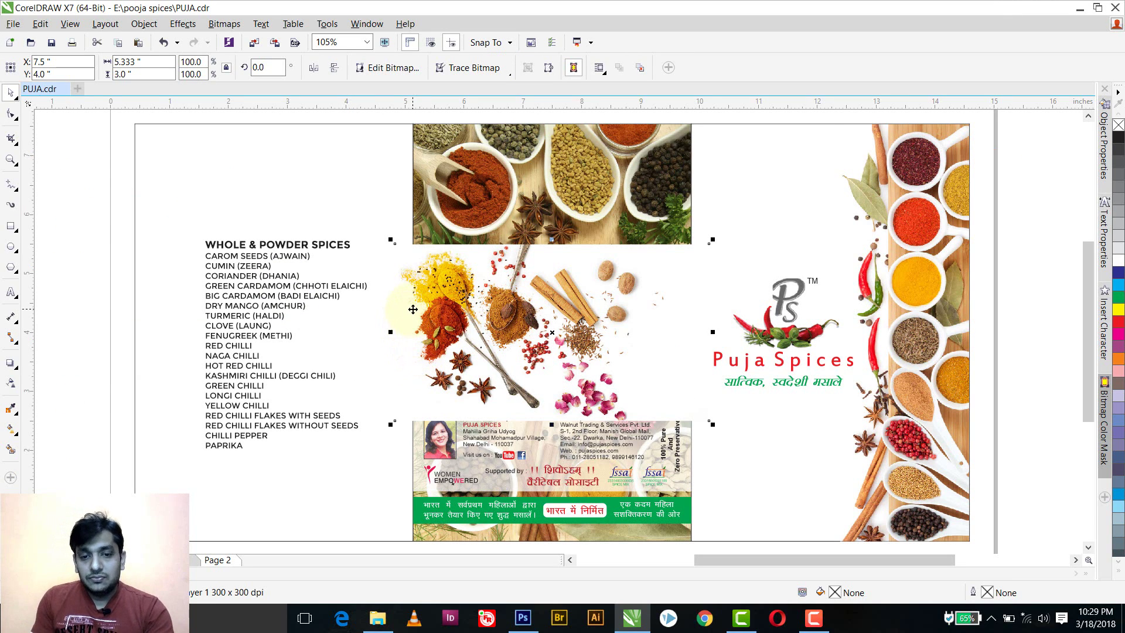
# Match the pasted spices image to the spice-list panel's width by setting it to 4.724 inches, keeping proportions.
pyautogui.click(240, 126)
pyautogui.click(243, 124)
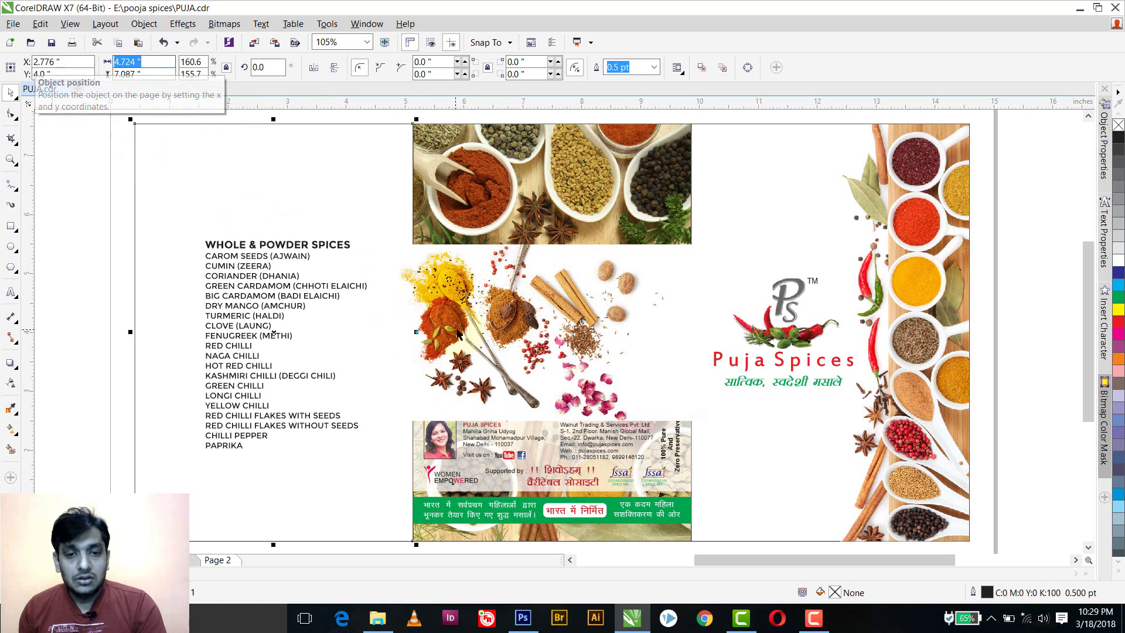
pyautogui.click(410, 287)
pyautogui.click(129, 62)
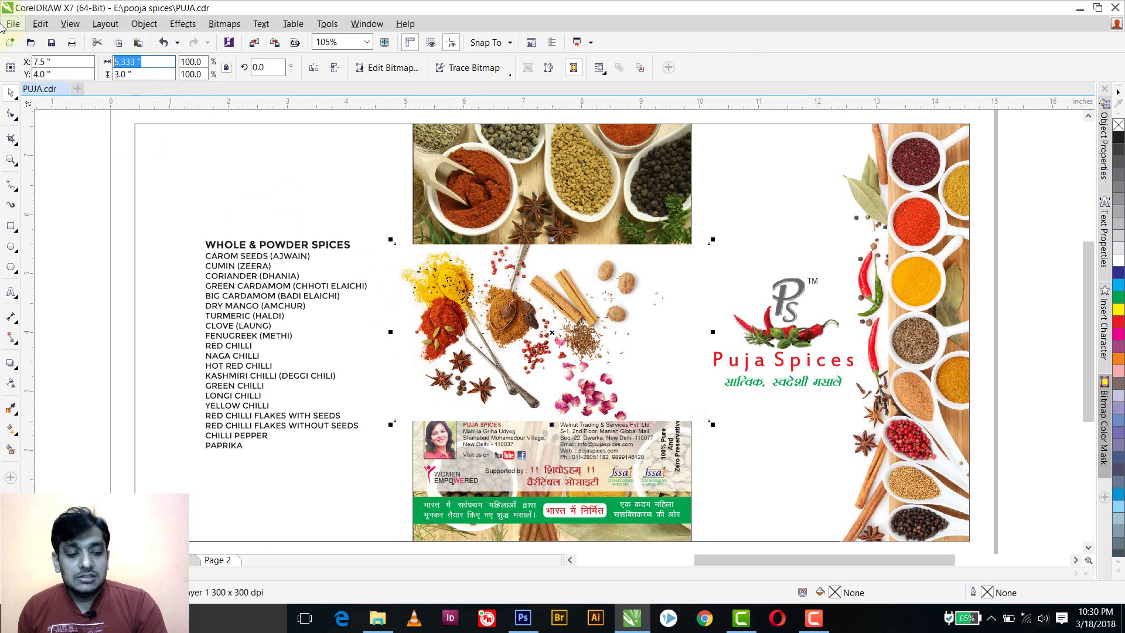
pyautogui.write('4.724 "')
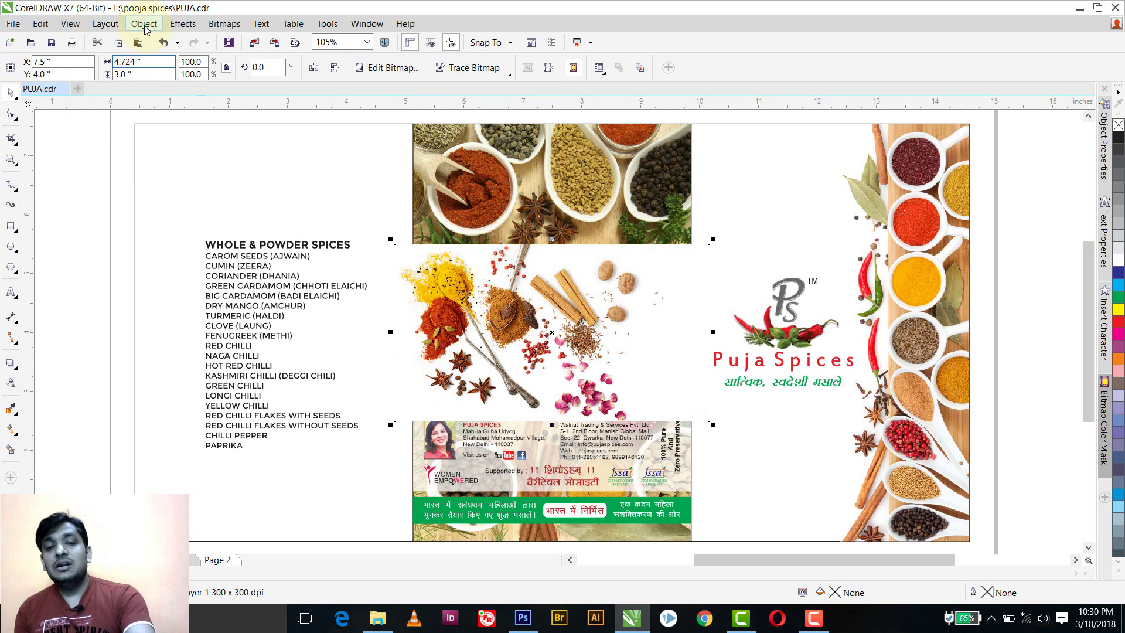
pyautogui.press('Return')
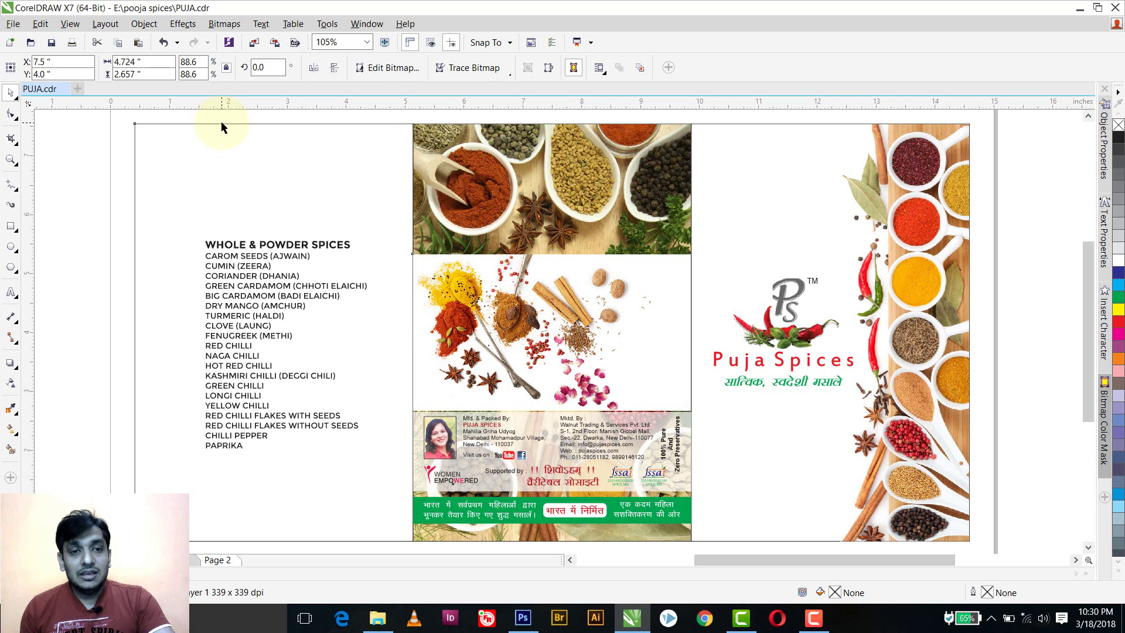
# Align the spices image with the bottom edge and sides of the spice-list panel's frame and deselect everything.
pyautogui.click(222, 123)
pyautogui.hotkey('ctrl', 'z')
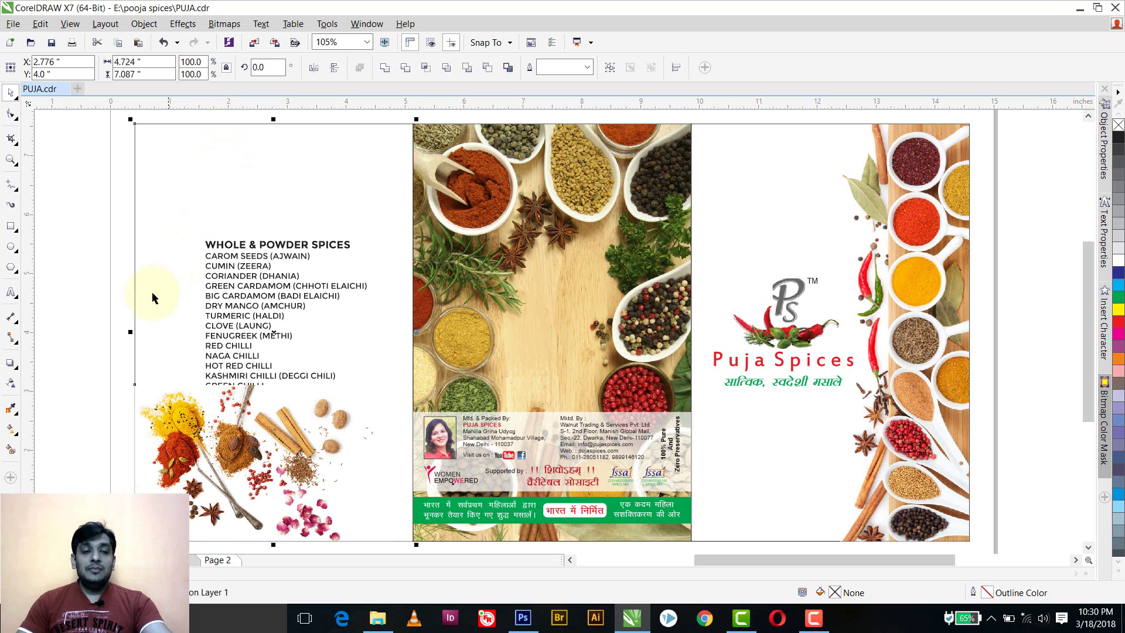
pyautogui.click(90, 336)
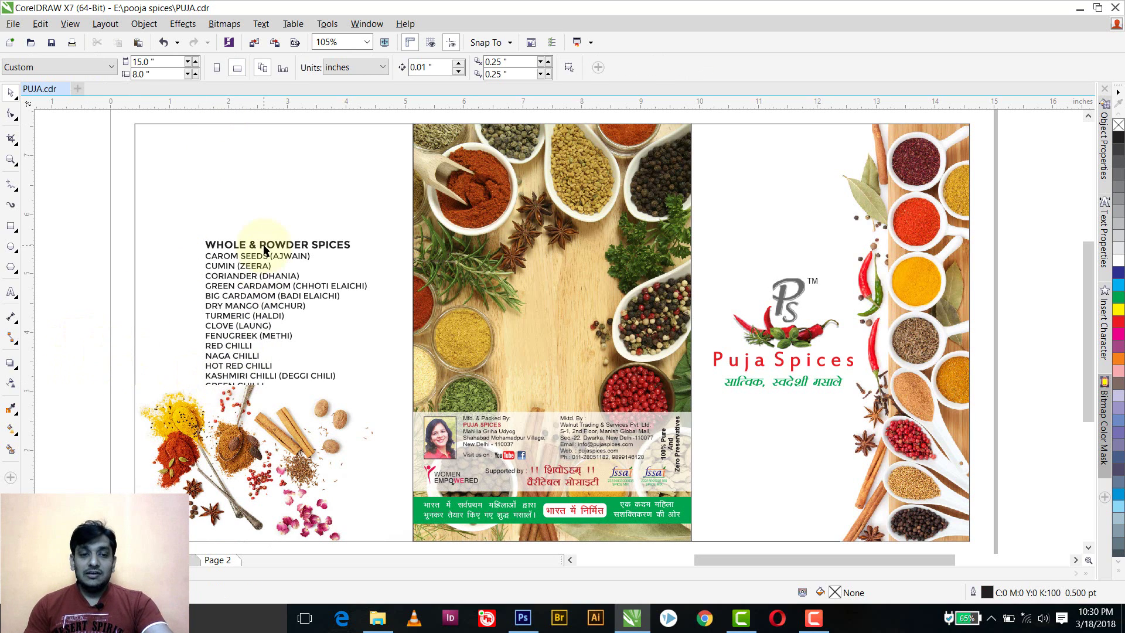
# Move the spice list up above the image and split its item lines into a separate text block under the WHOLE & POWDER SPICES heading.
pyautogui.click(288, 245)
pyautogui.moveTo(290, 243); pyautogui.dragTo(279, 157)
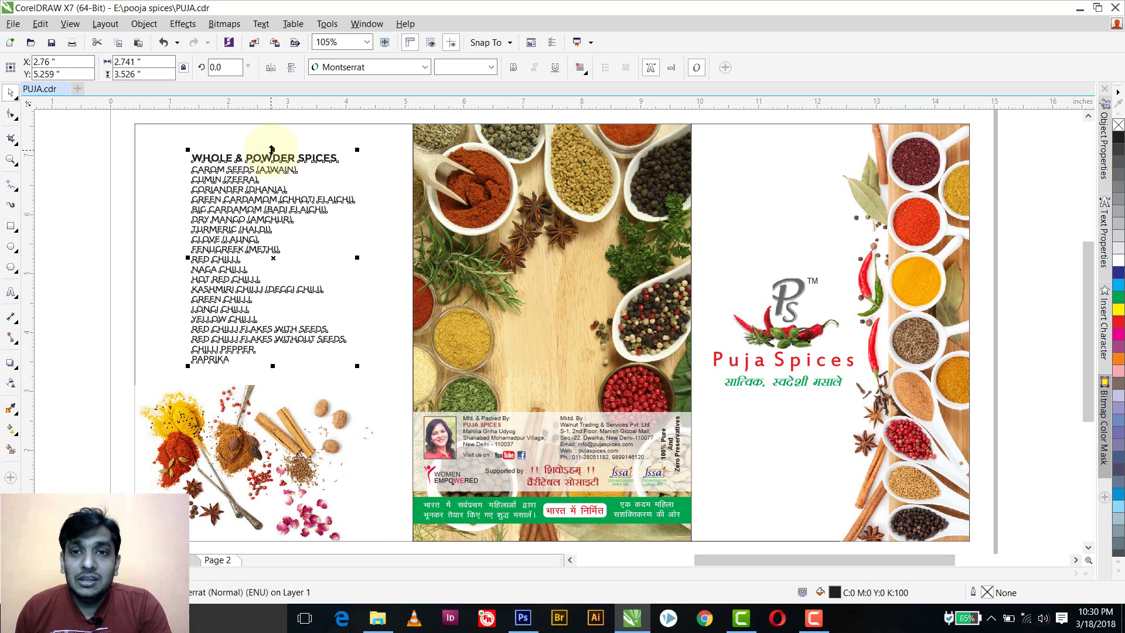
pyautogui.doubleClick(197, 168)
pyautogui.moveTo(192, 170); pyautogui.dragTo(269, 358)
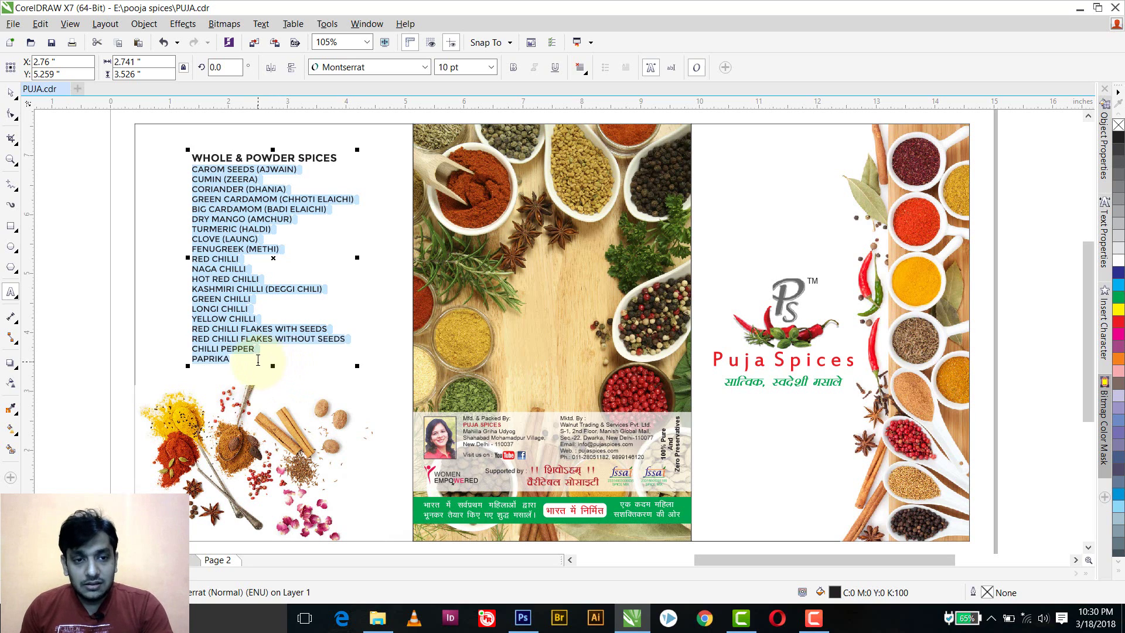
pyautogui.press('Delete')
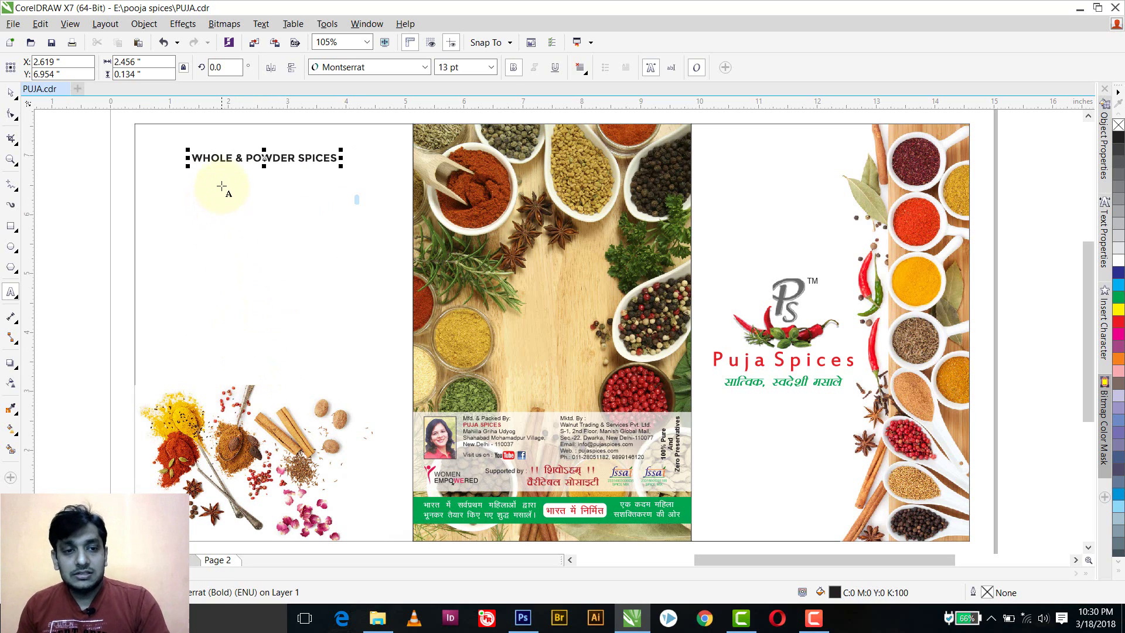
pyautogui.click(213, 179)
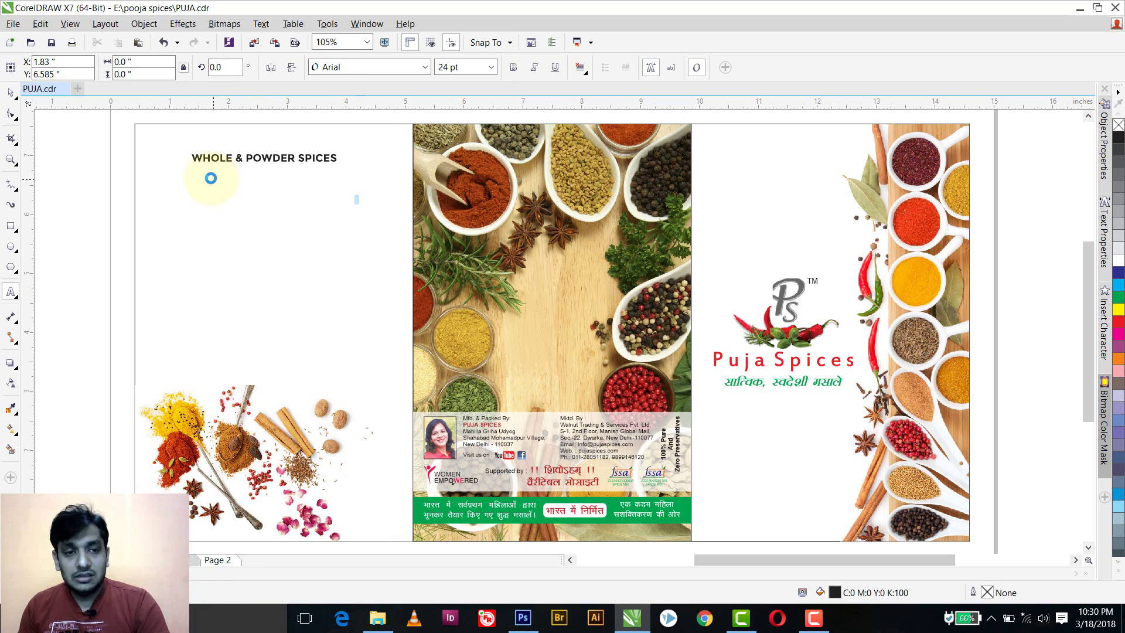
pyautogui.write('CAROM SEEDS (AJWAIN) CUMIN (ZEERA) CORIANDER (DHANIA) GREEN CARDAMOM (CHHOTI ELAICHI) BIG CARDAMOM (BADI ELAICHI) DRY MANGO (AMCHUR) TURMERIC (HALDI) CLOVE (LAUNG) FENUGREEK (METHI) RED CHILLI NAGA CHILLI HOT RED CHILLI KASHMIRI CHILLI (DEGGI CHILLI) GREEN CHILLI LONGI CHILLI YELLOW CHILLI RED CHILLI FLAKES WITH SEEDS RED CHILLI FLAKES WITHOUT SEEDS CHILLI PEPPER PAPRIKA')
pyautogui.hotkey('ctrl', 'space')
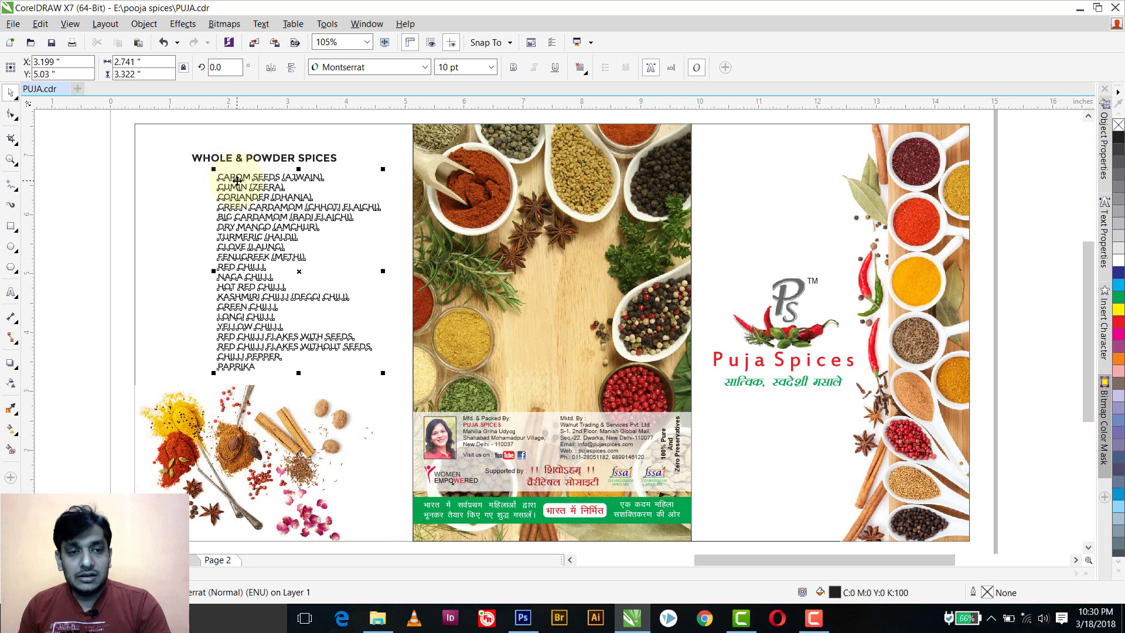
pyautogui.press('Escape')
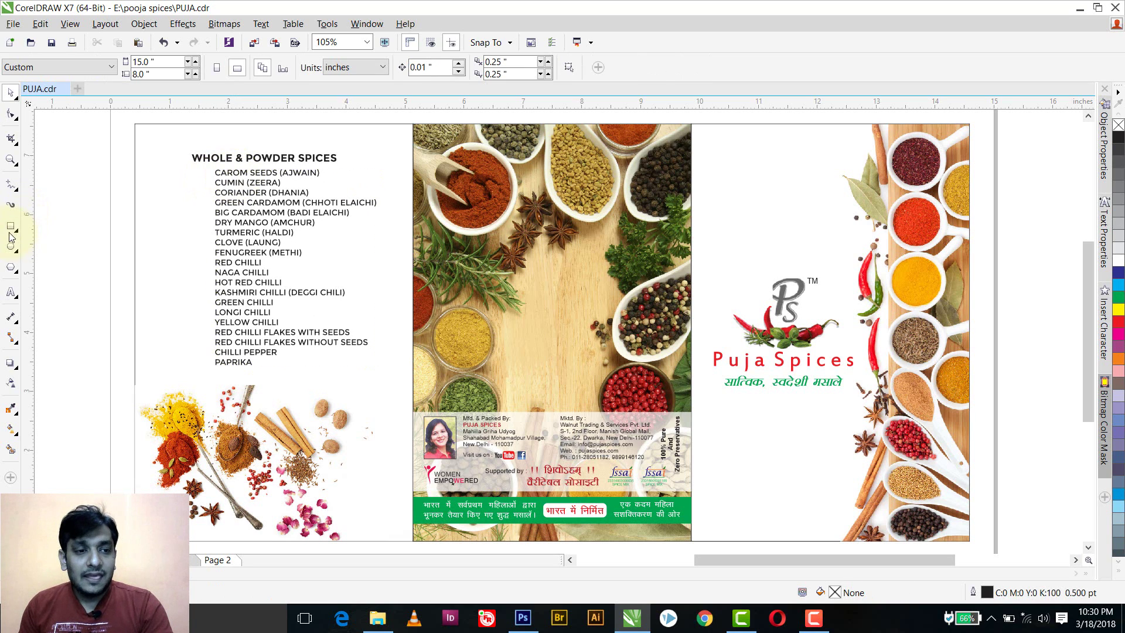
# Draw a rectangle about 1.16 by 1.63 inches aligned to the list panel's top edge, and shift the spice items right to clear it.
pyautogui.click(11, 225)
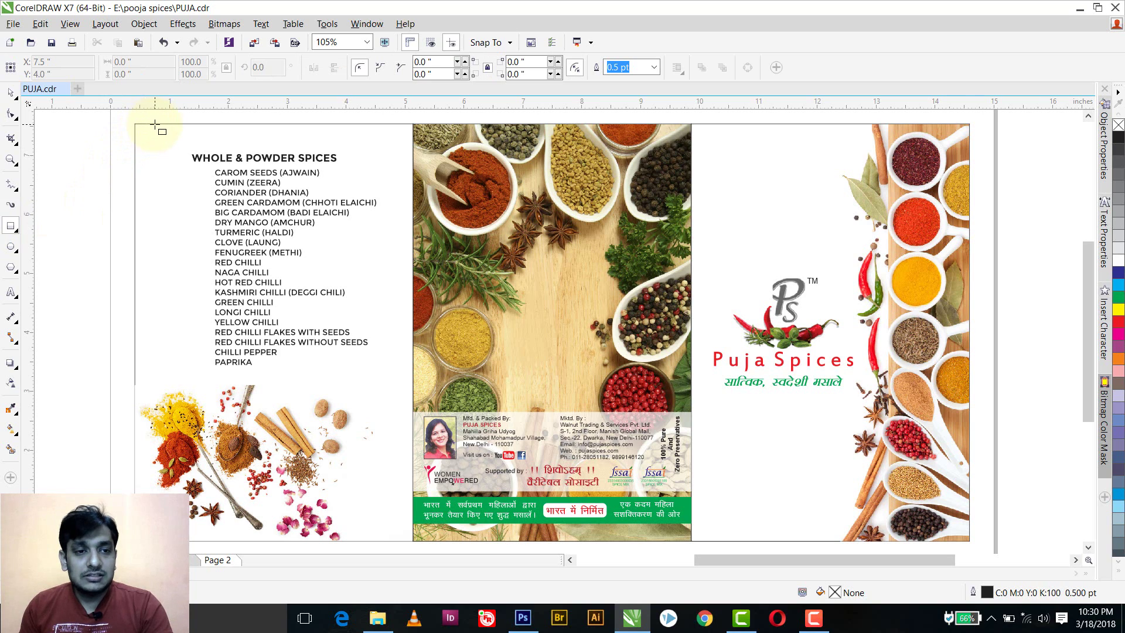
pyautogui.moveTo(149, 124); pyautogui.dragTo(218, 221)
pyautogui.press('space')
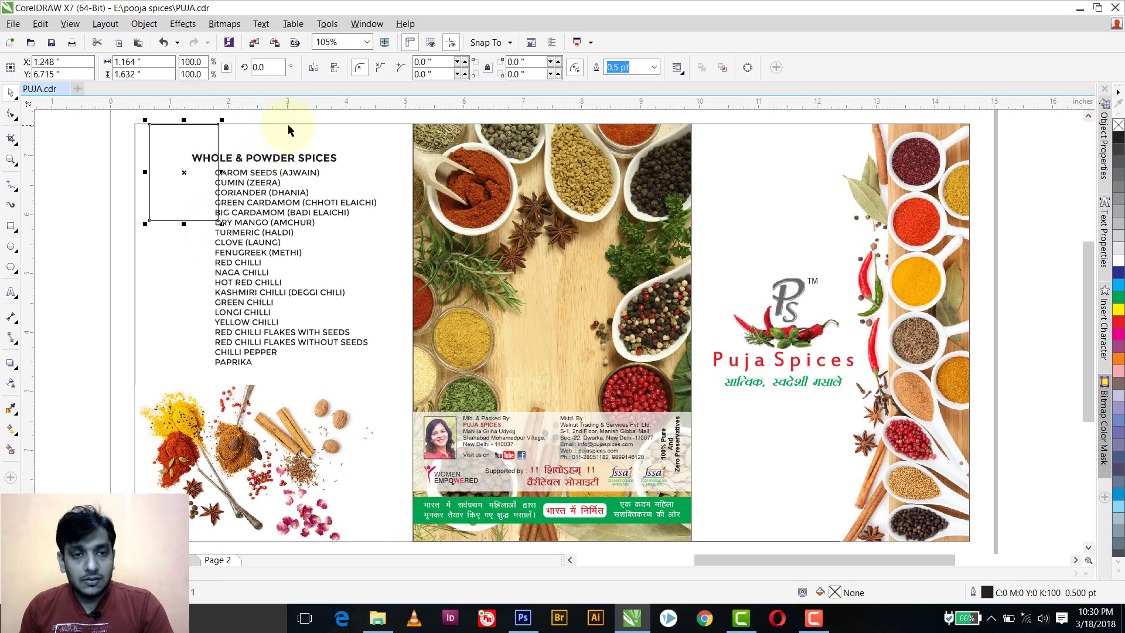
pyautogui.click(294, 124)
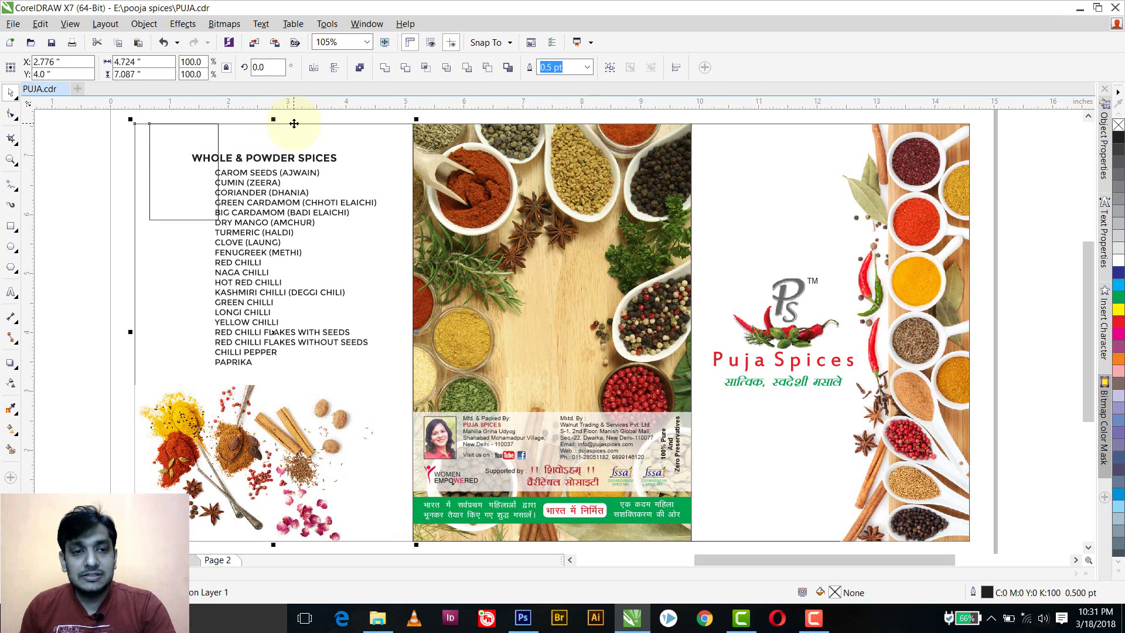
pyautogui.click(281, 117)
pyautogui.moveTo(278, 174)
pyautogui.mouseDown()
pyautogui.moveTo(263, 172)
pyautogui.moveTo(278, 171)
pyautogui.mouseUp()
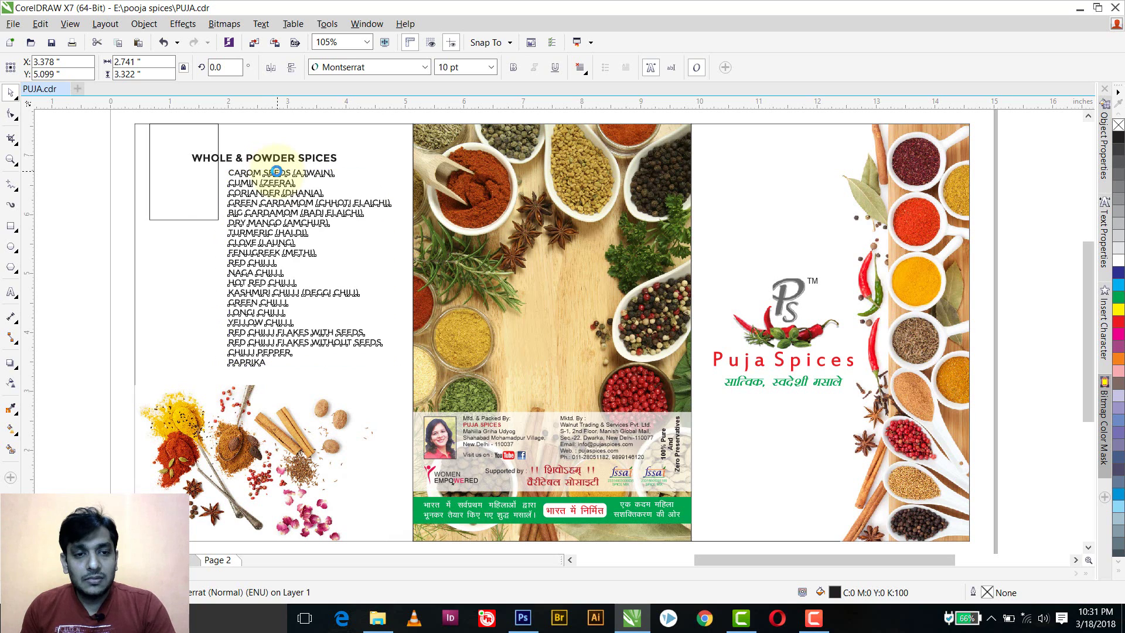
pyautogui.click(92, 184)
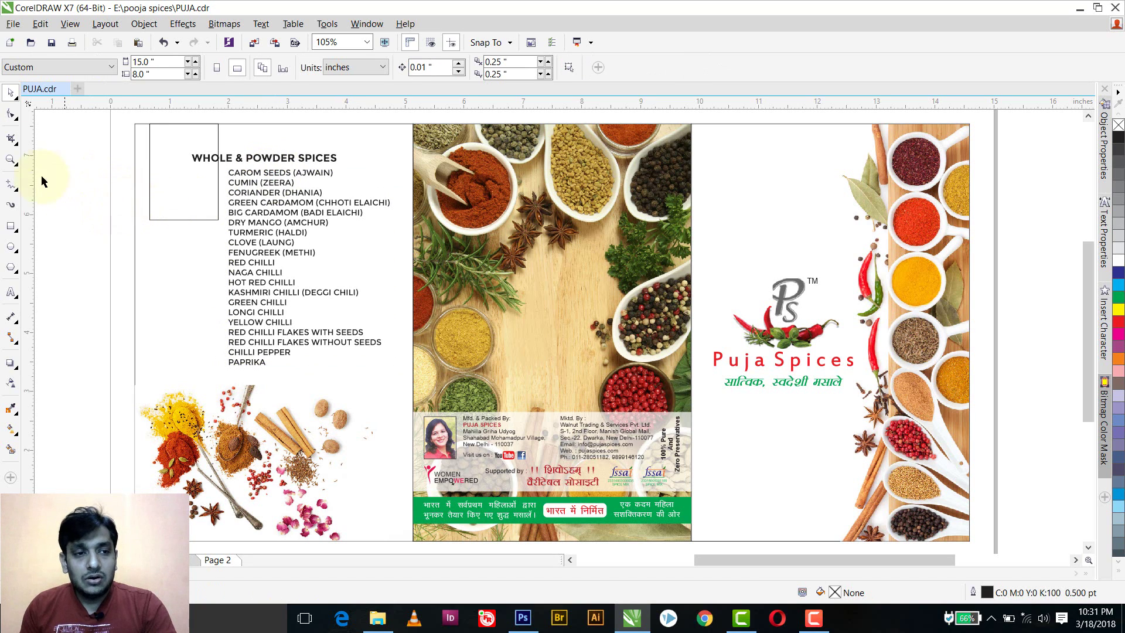
# Fill the small rectangle on the list panel with pink C0 M40 Y20 K0 and remove its outline.
pyautogui.click(11, 161)
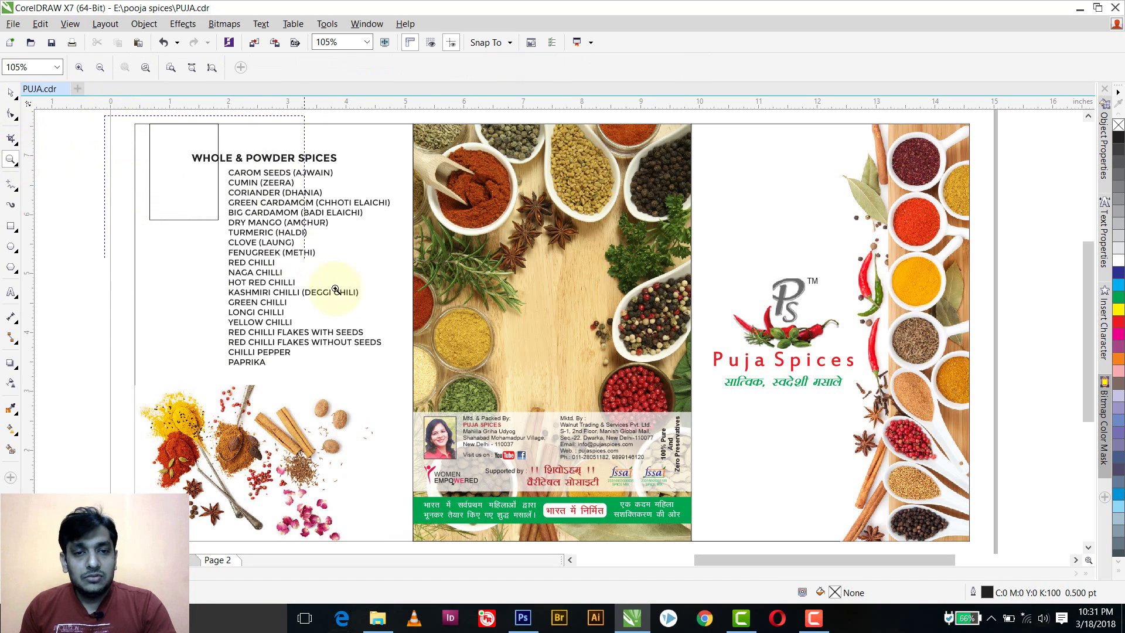
pyautogui.click(218, 302)
pyautogui.click(10, 93)
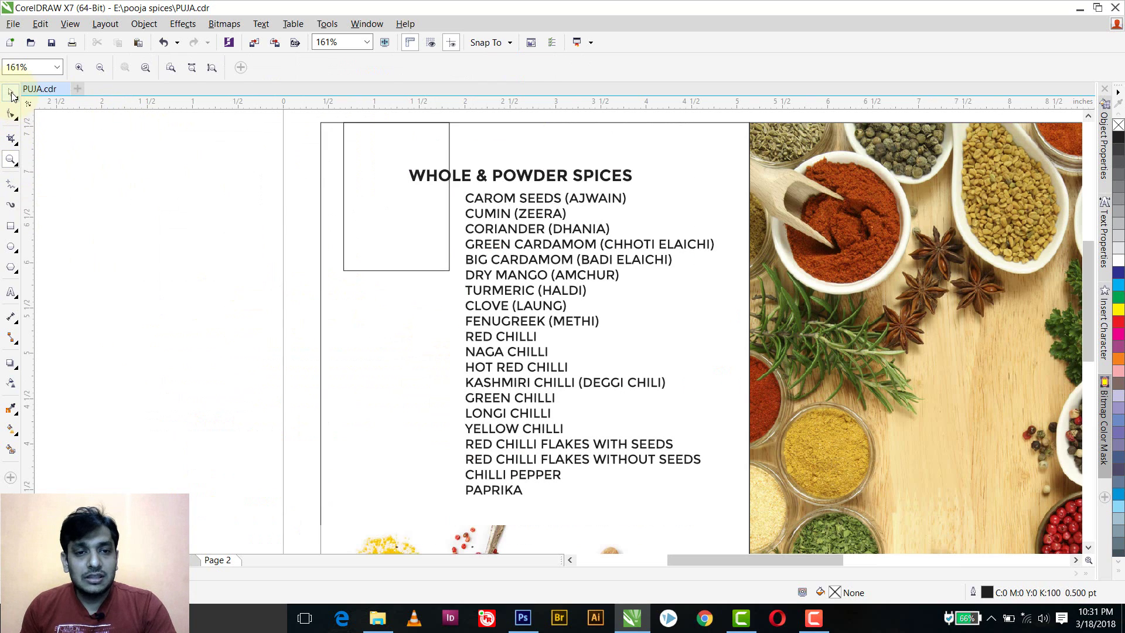
pyautogui.click(343, 145)
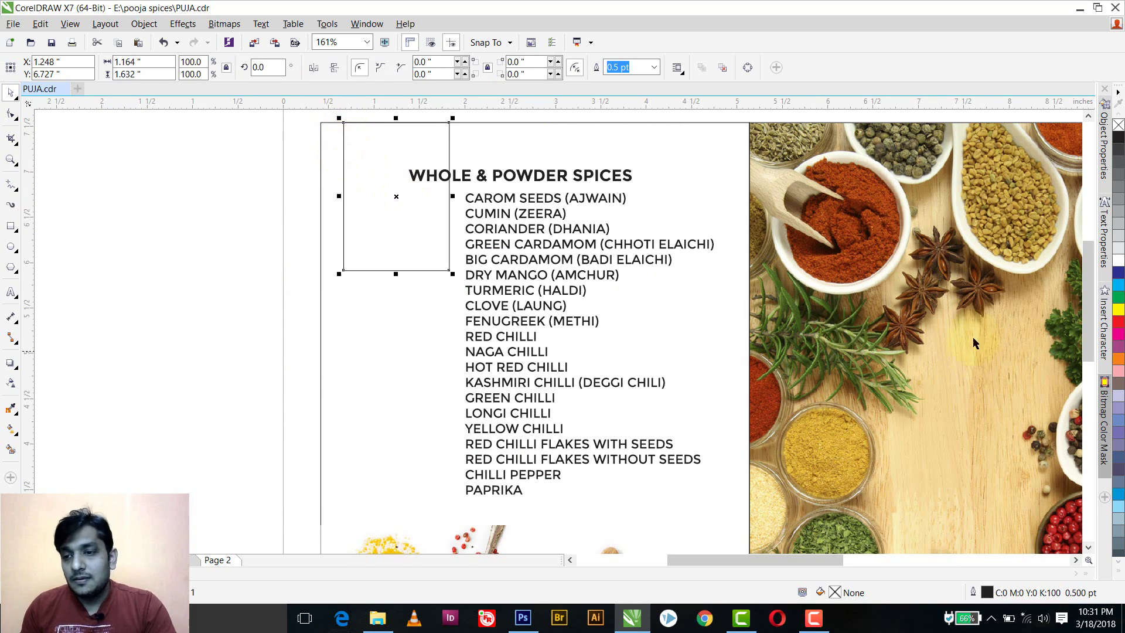
pyautogui.click(1119, 375)
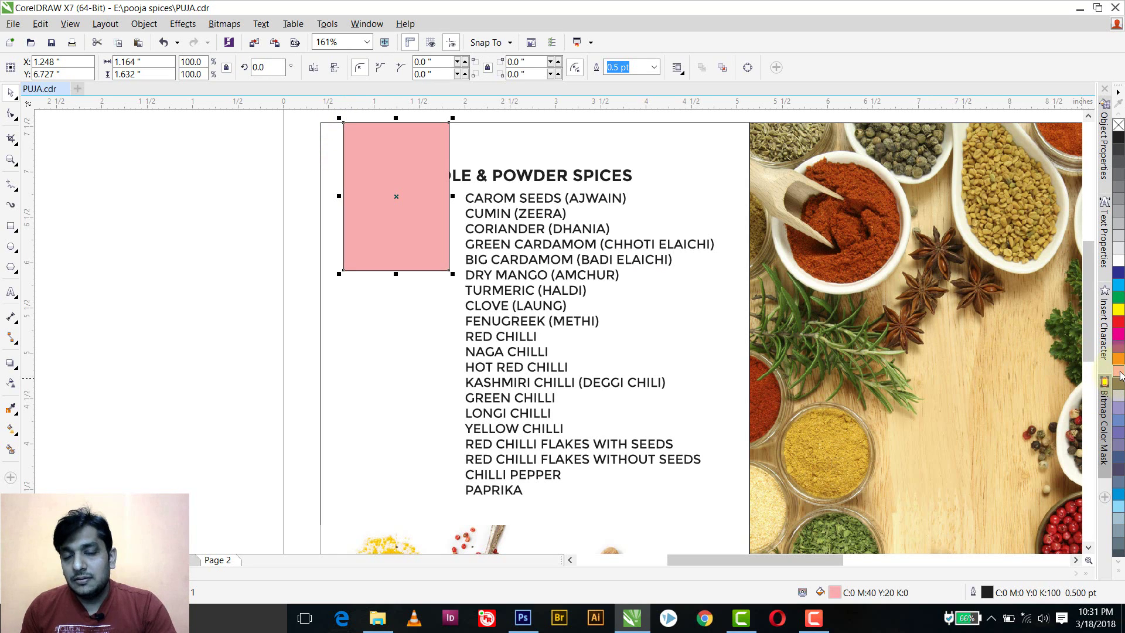
pyautogui.rightClick(1118, 125)
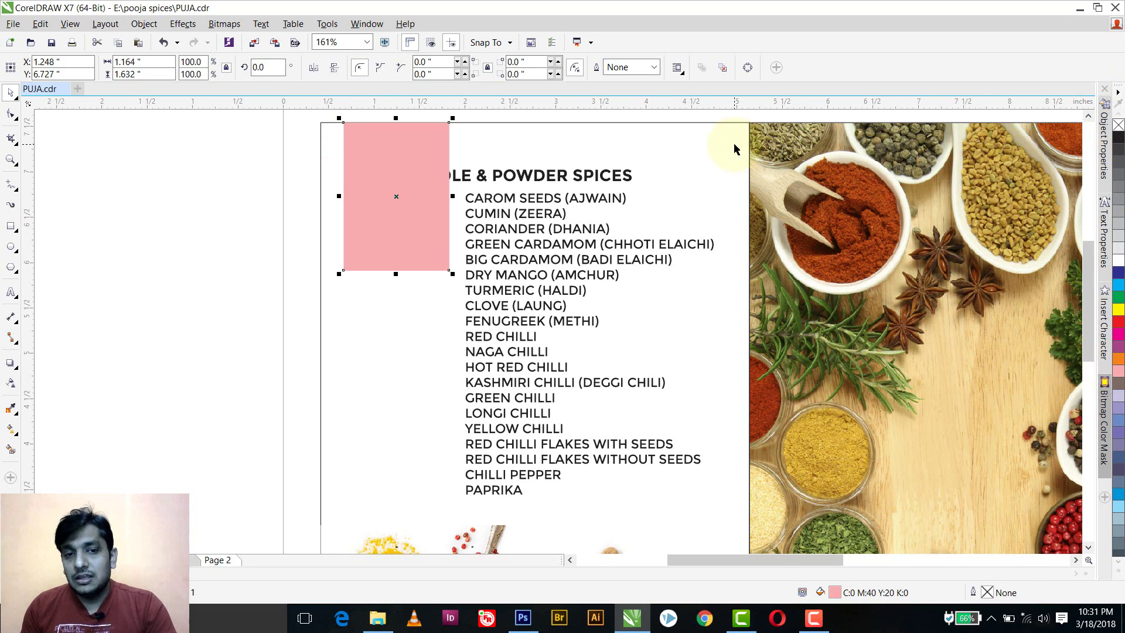
# Add the text 4 on the empty area beside the page and set its font to Futura XBlkCn BT.
pyautogui.click(10, 292)
pyautogui.click(134, 269)
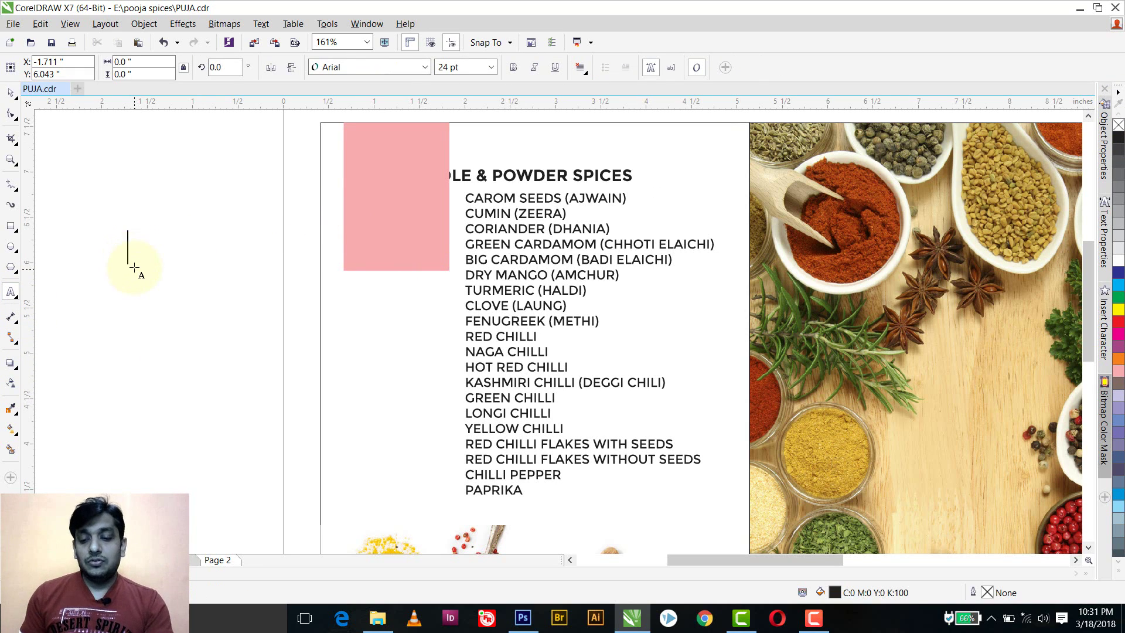
pyautogui.write('4')
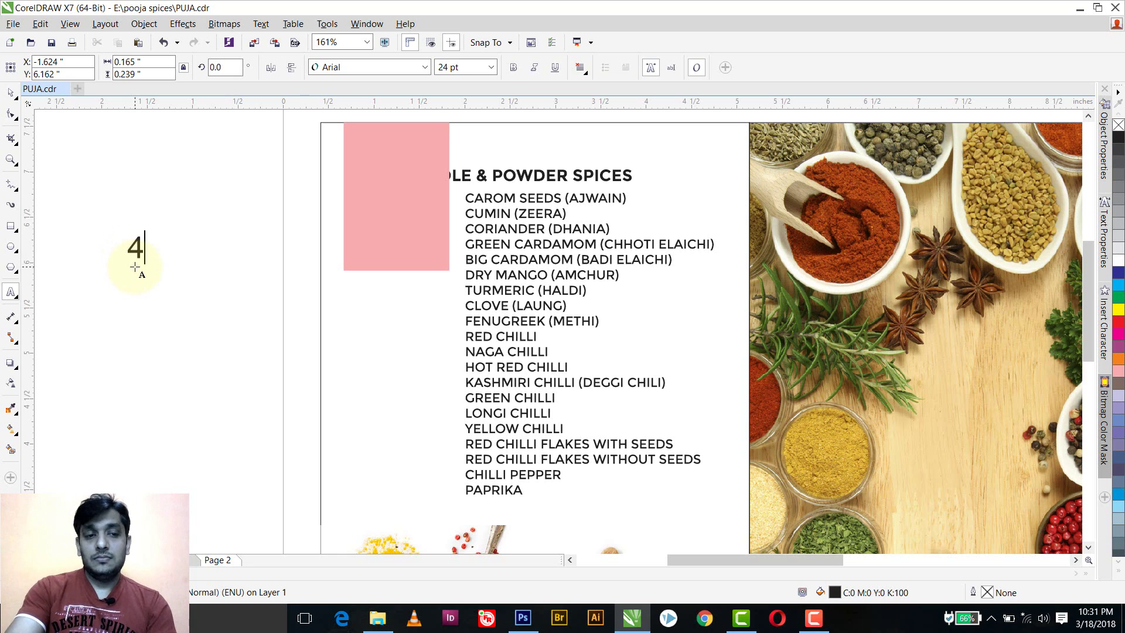
pyautogui.hotkey('ctrl', 'space')
pyautogui.click(351, 71)
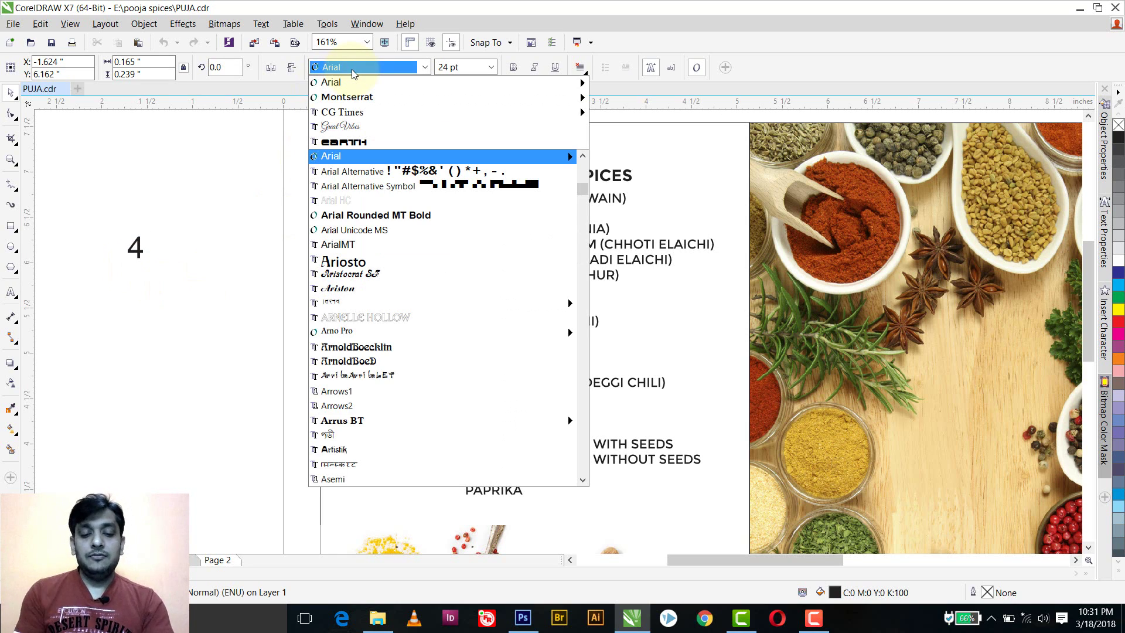
pyautogui.write('futura')
pyautogui.moveTo(527, 171)
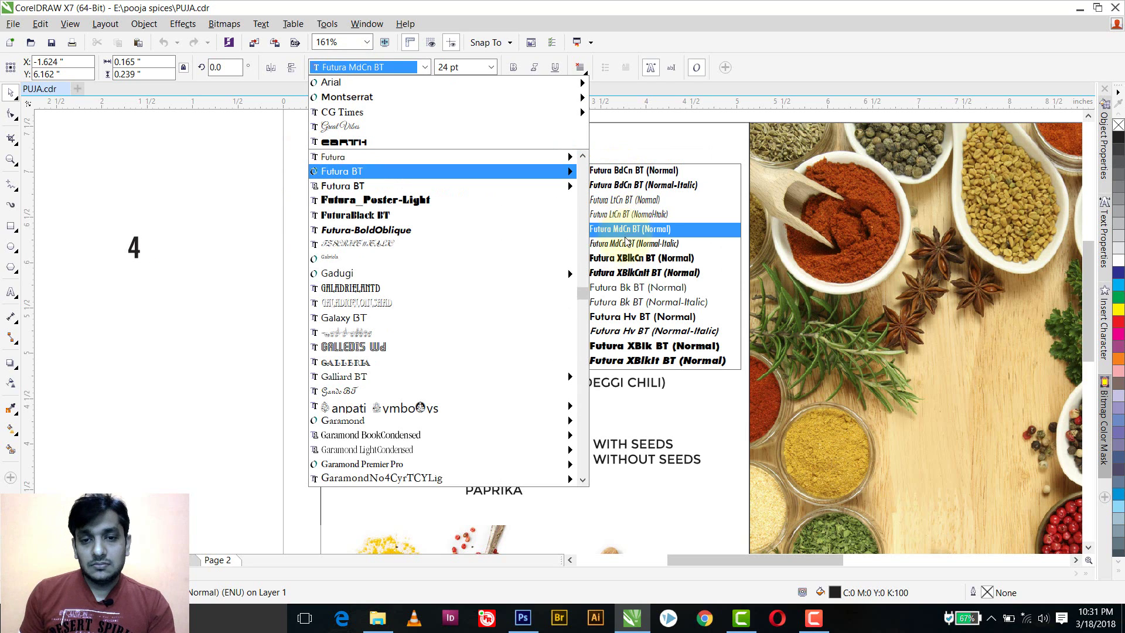
pyautogui.click(622, 259)
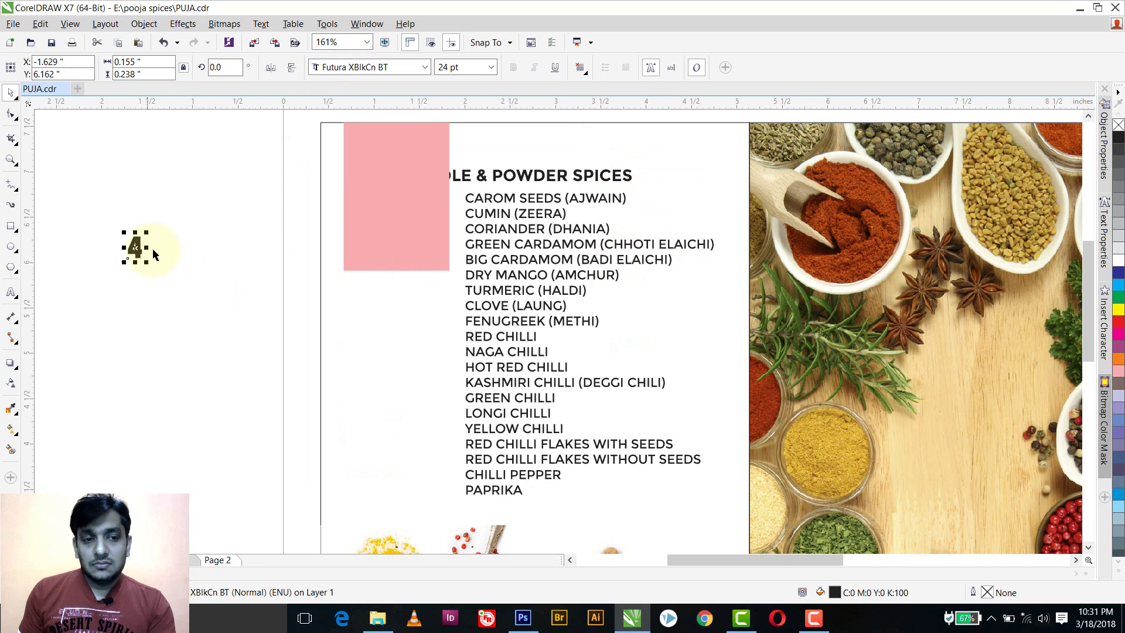
# Set the number 4 to 50 pt, place it on the lower part of the pink rectangle and fill it white.
pyautogui.doubleClick(442, 66)
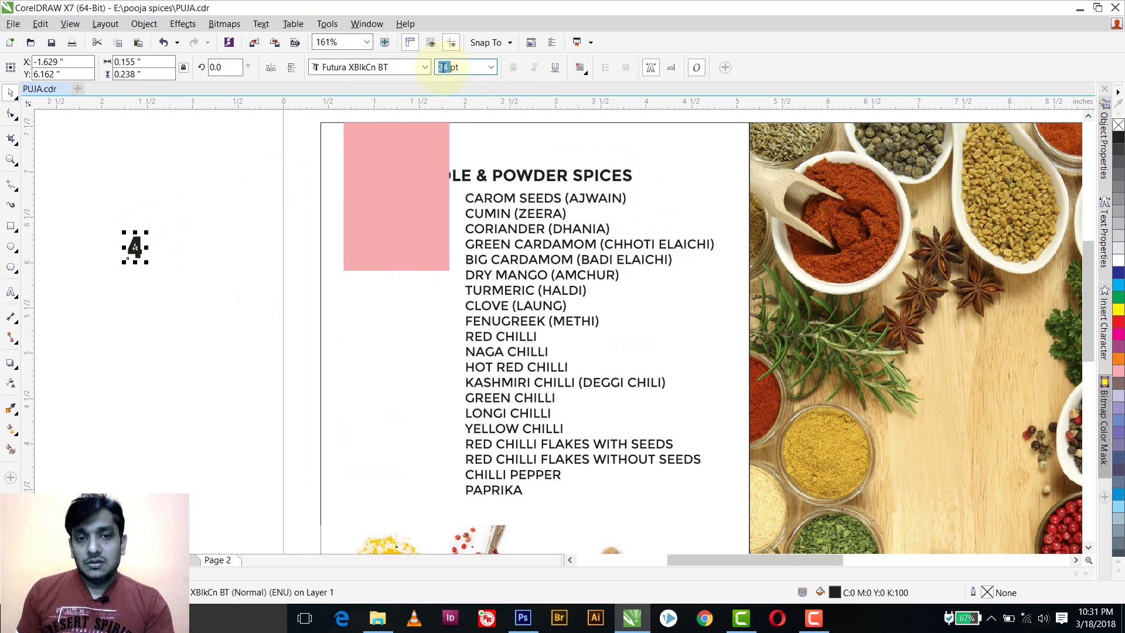
pyautogui.write('50')
pyautogui.press('Return')
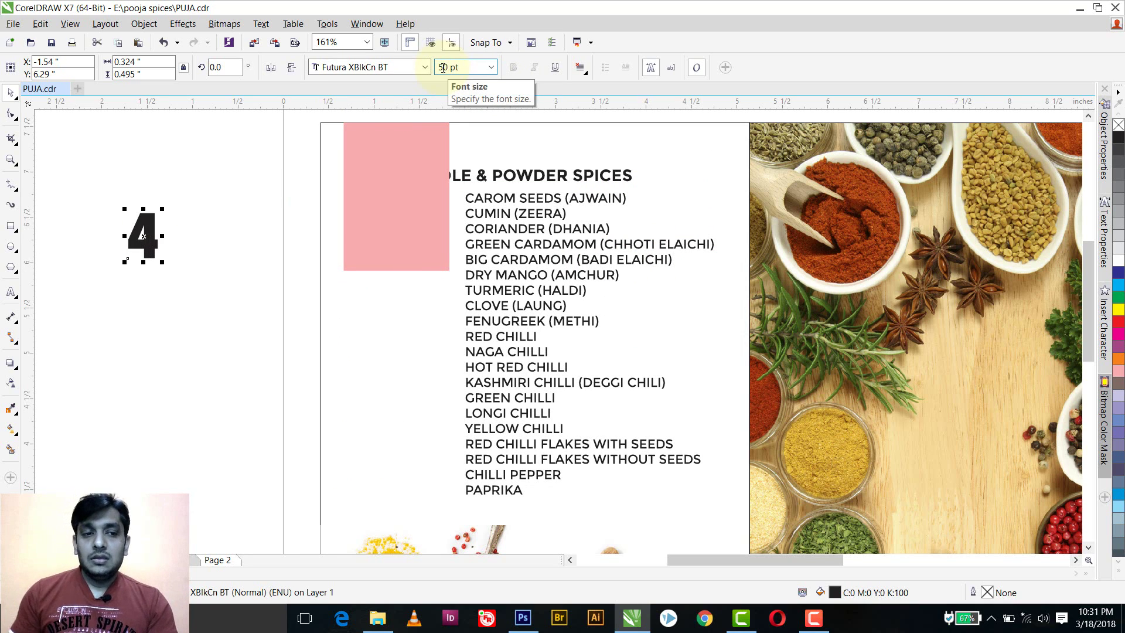
pyautogui.moveTo(156, 238); pyautogui.dragTo(404, 252)
pyautogui.click(1119, 261)
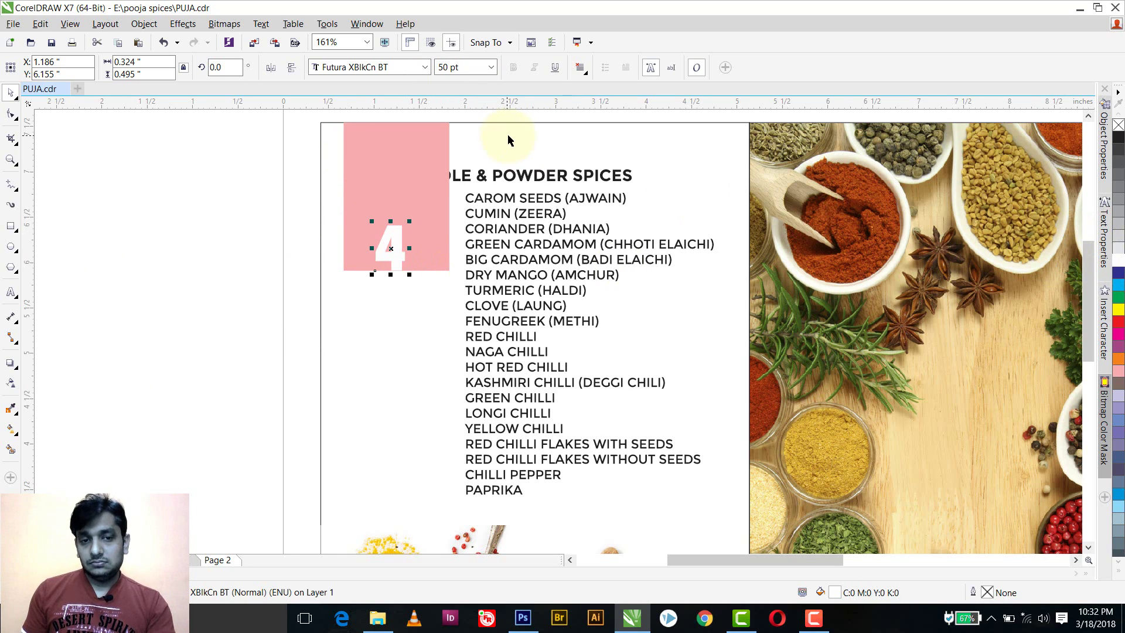
# Enlarge the white 4 to 100 pt and centre it horizontally on the pink rectangle.
pyautogui.doubleClick(469, 66)
pyautogui.write('100')
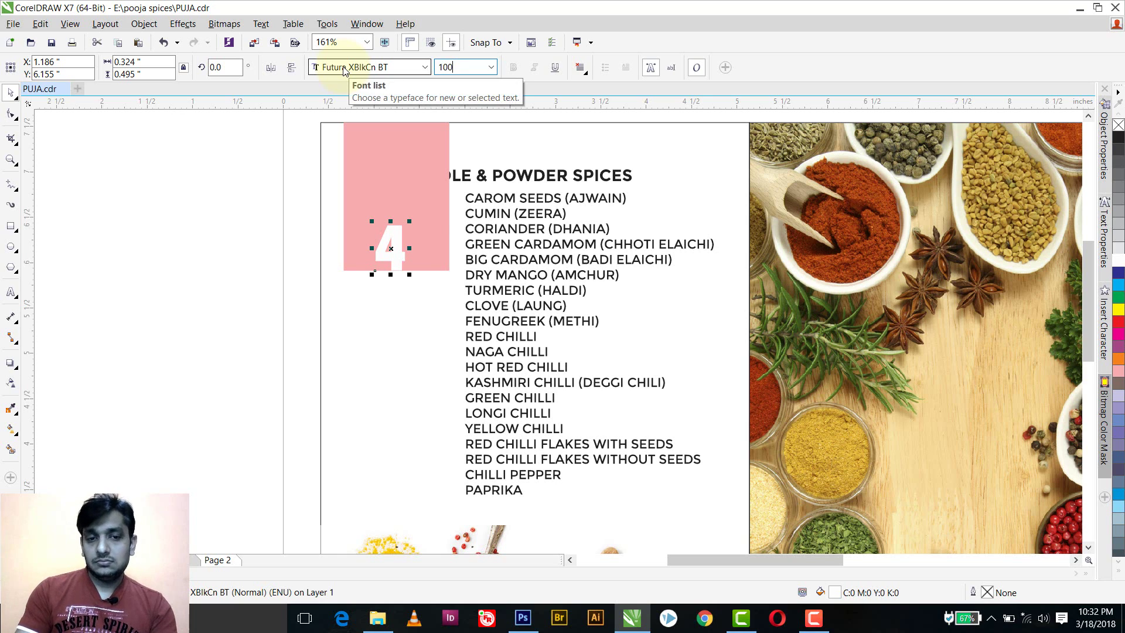
pyautogui.press('Return')
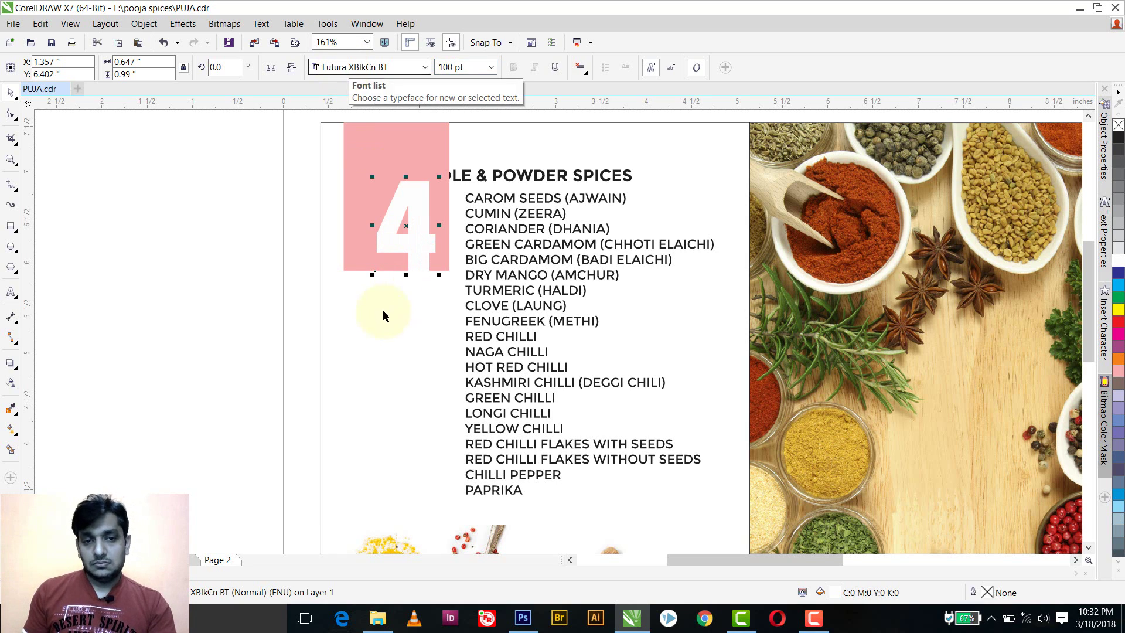
pyautogui.click(399, 150)
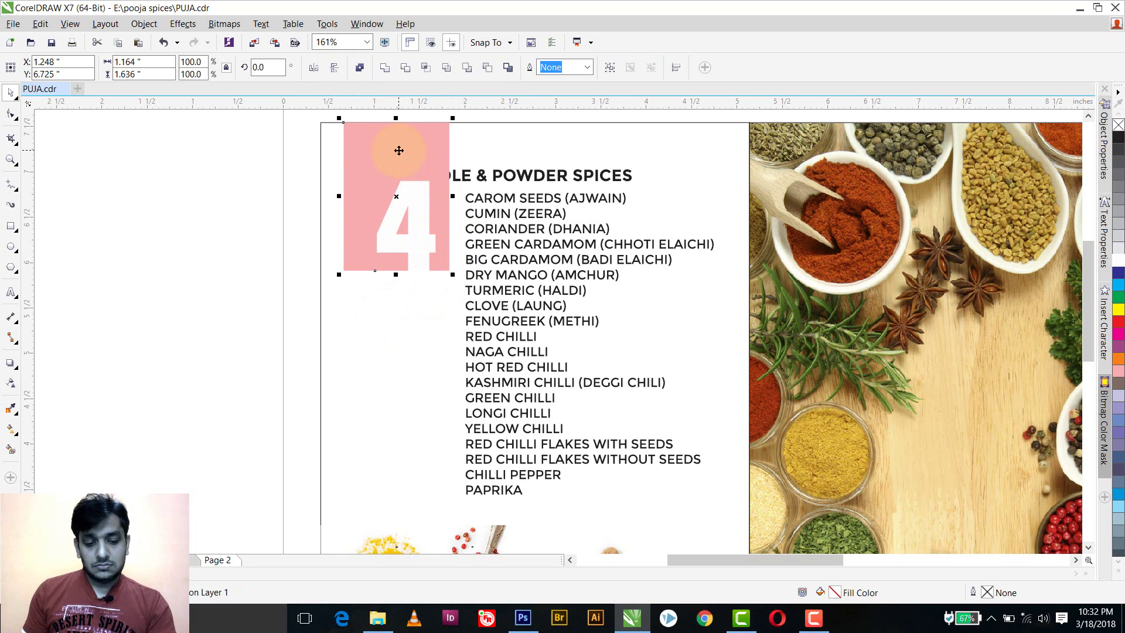
pyautogui.click(424, 378)
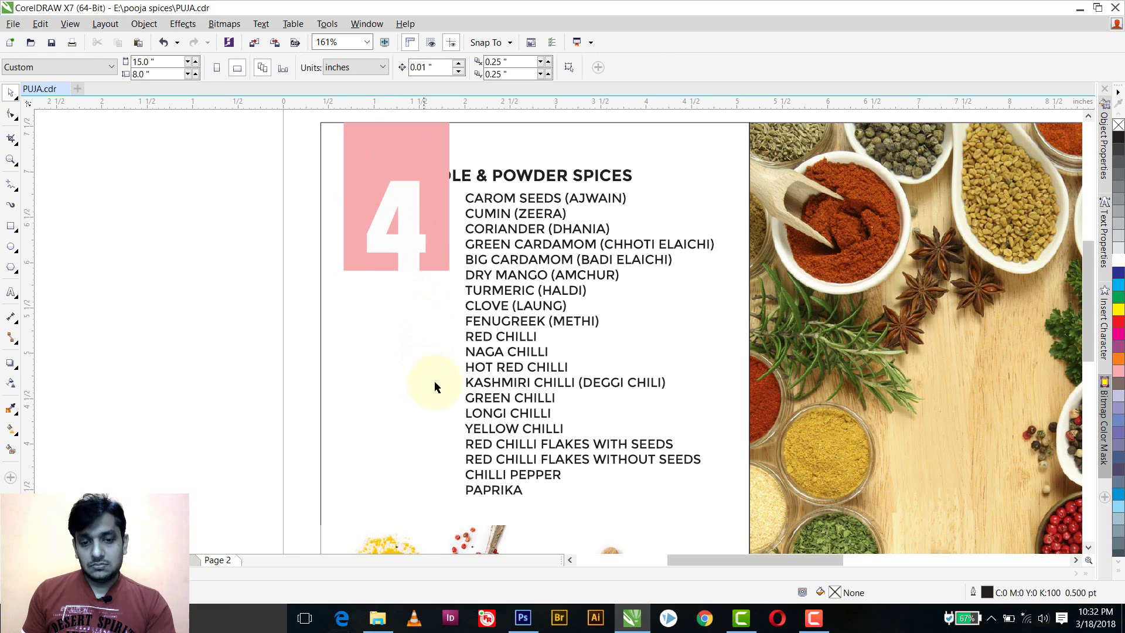
# Shift the block of spice items slightly downward below the WHOLE & POWDER SPICES heading.
pyautogui.click(552, 463)
pyautogui.moveTo(542, 460); pyautogui.dragTo(543, 470)
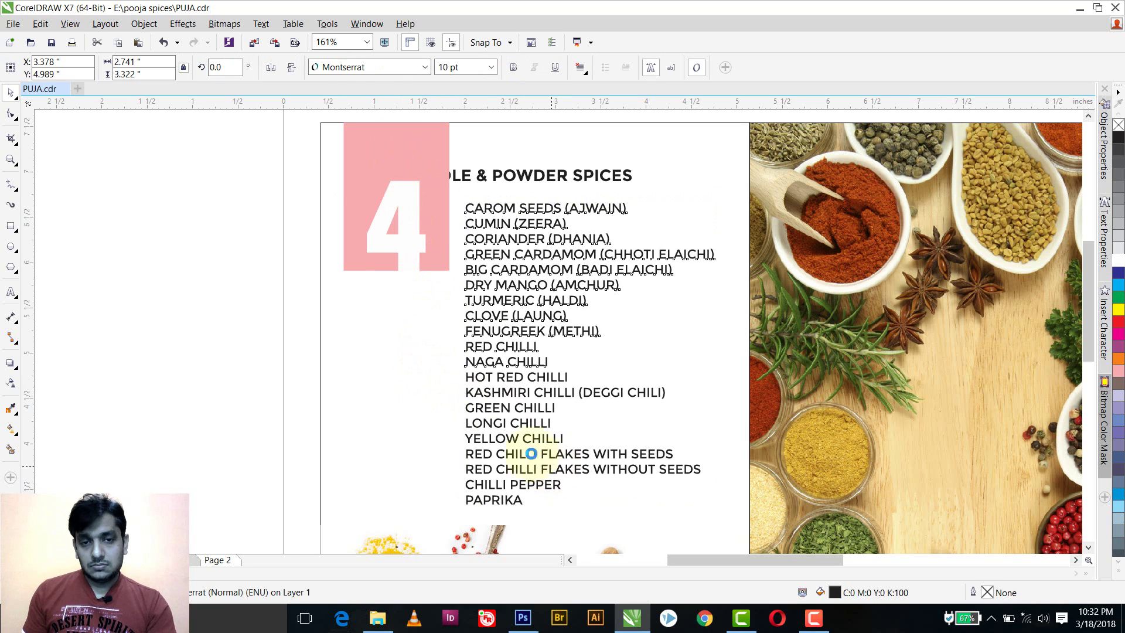
pyautogui.click(383, 338)
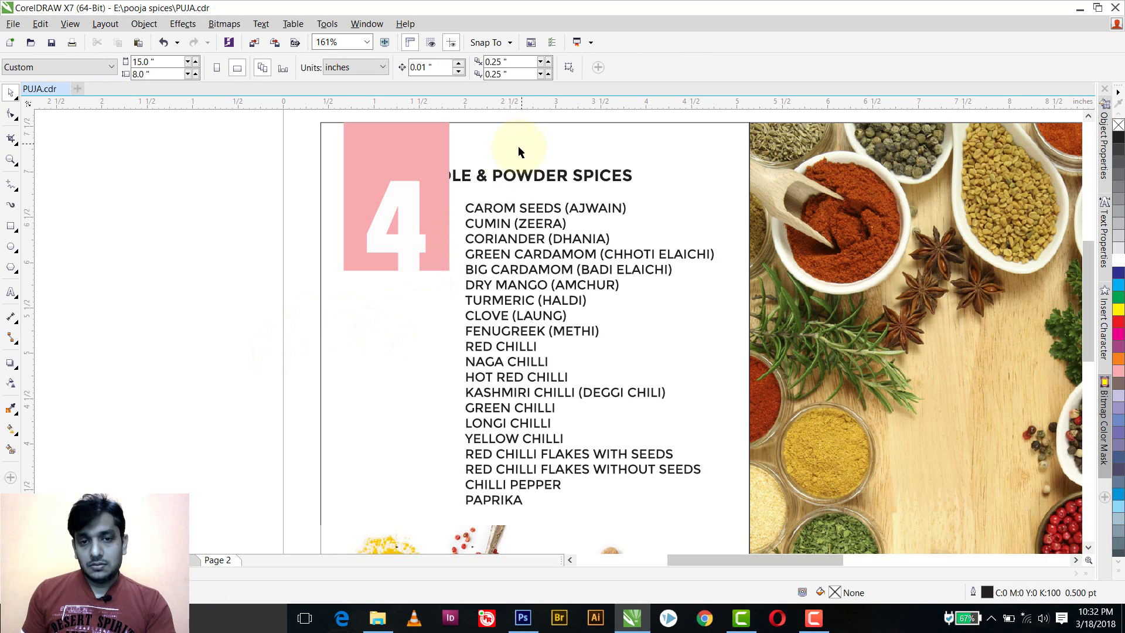
# Break the WHOLE & POWDER SPICES heading into four lines: WHOLE, &, POWDER and SPICES.
pyautogui.doubleClick(499, 180)
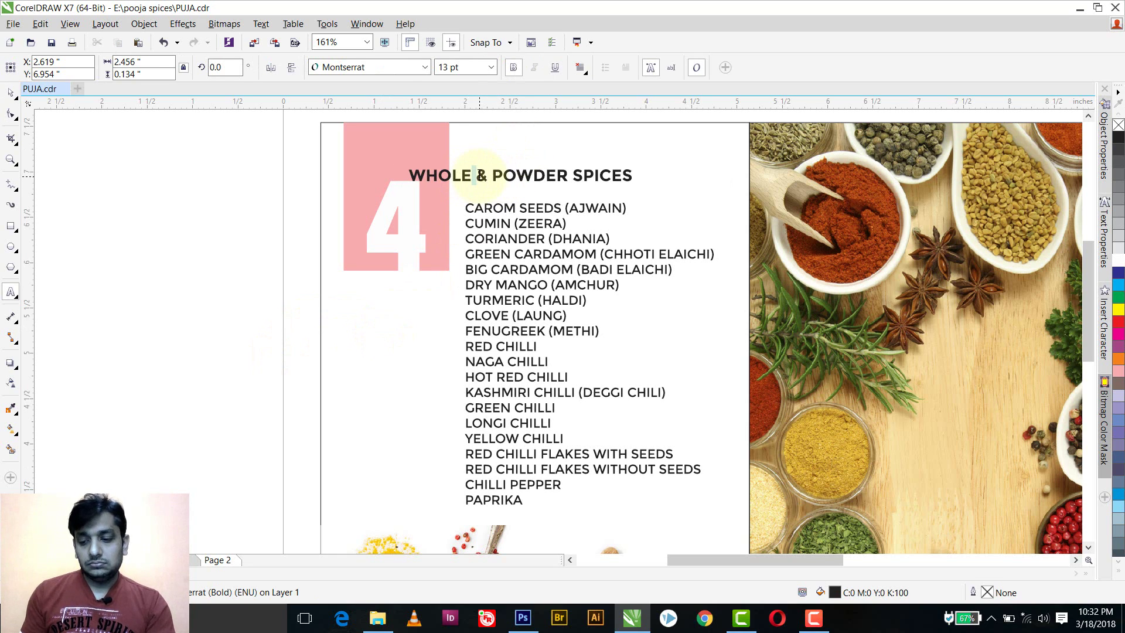
pyautogui.press('Return')
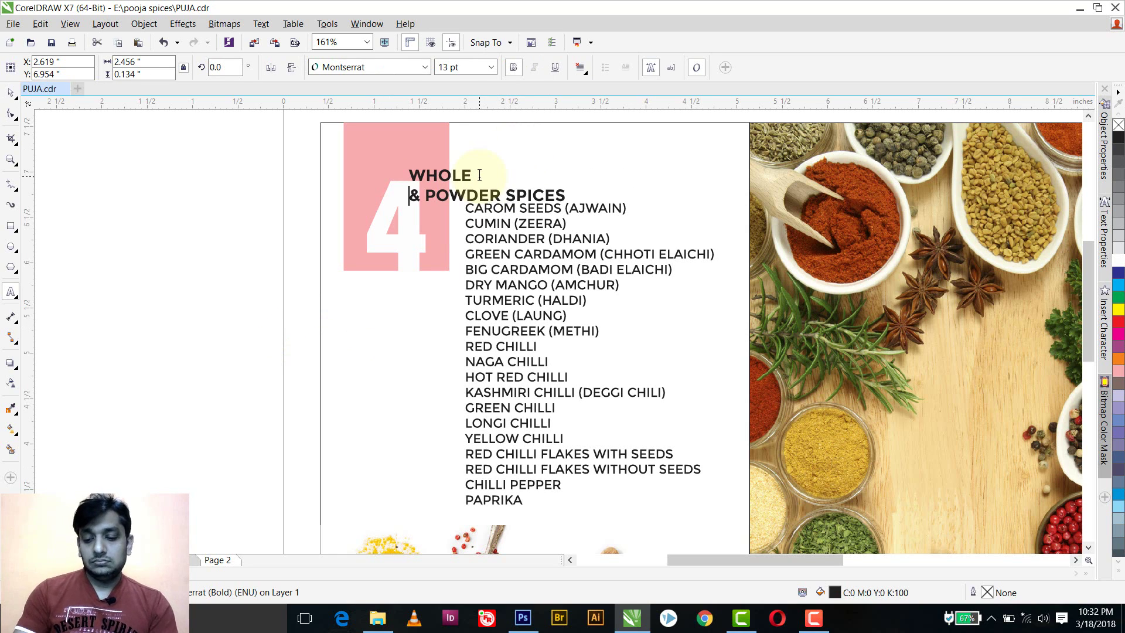
pyautogui.press('BackSpace')
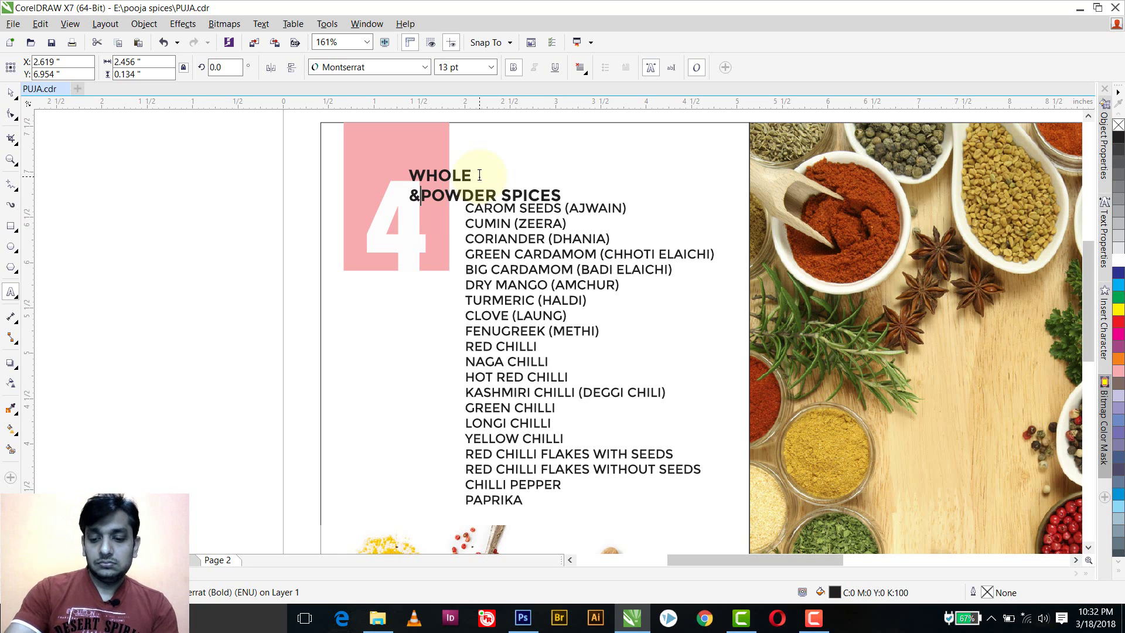
pyautogui.press('Return')
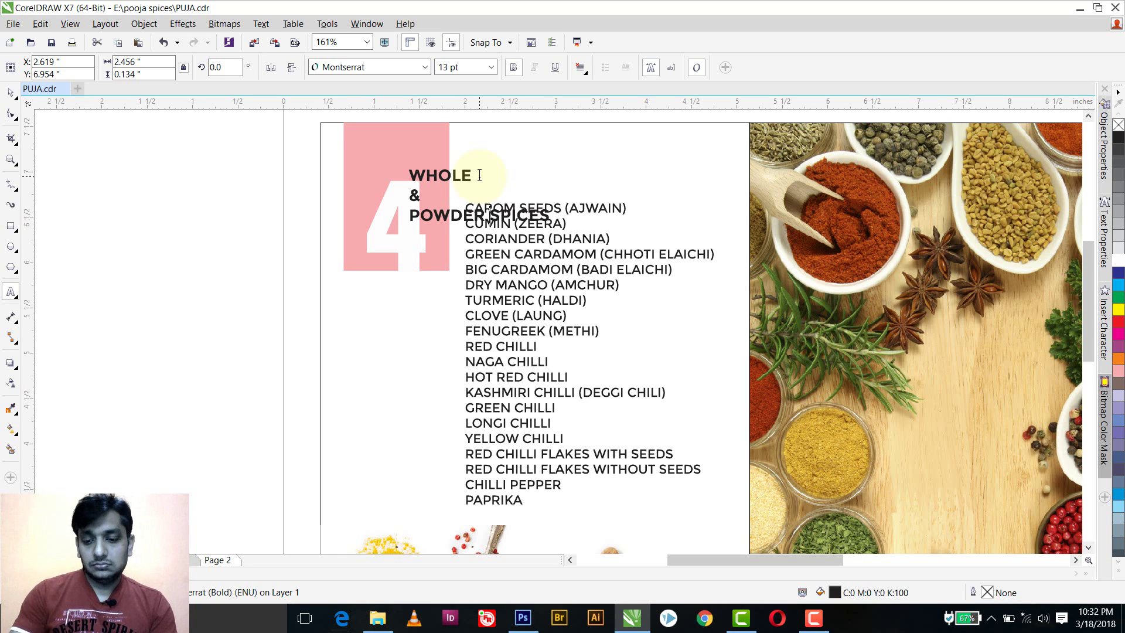
pyautogui.press('BackSpace')
pyautogui.press('Return')
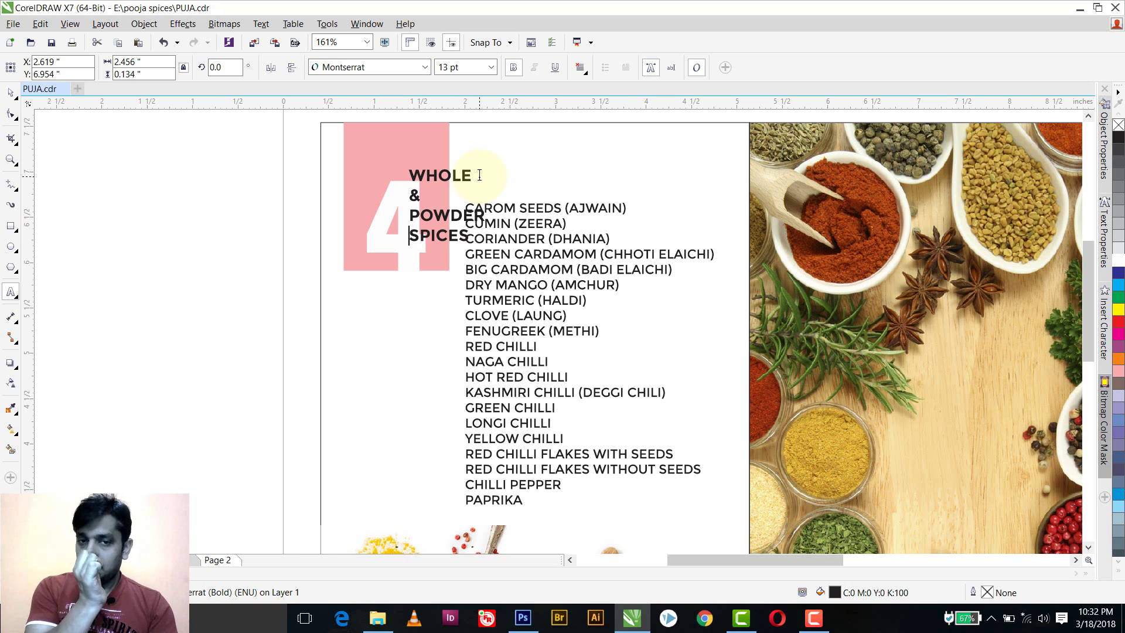
# Move the four-line heading directly below the pink rectangle and right-align its text.
pyautogui.hotkey('ctrl', 'space')
pyautogui.hotkey('ctrl', 'pagedown')
pyautogui.moveTo(456, 211); pyautogui.dragTo(421, 326)
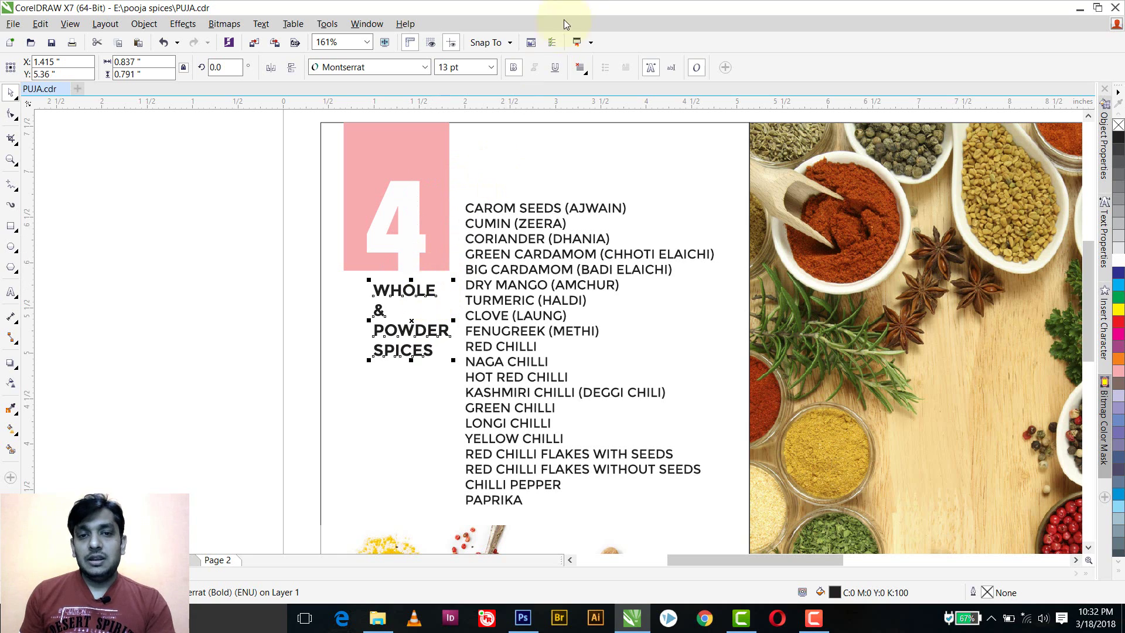
pyautogui.click(581, 71)
pyautogui.click(602, 131)
pyautogui.click(530, 170)
pyautogui.click(441, 293)
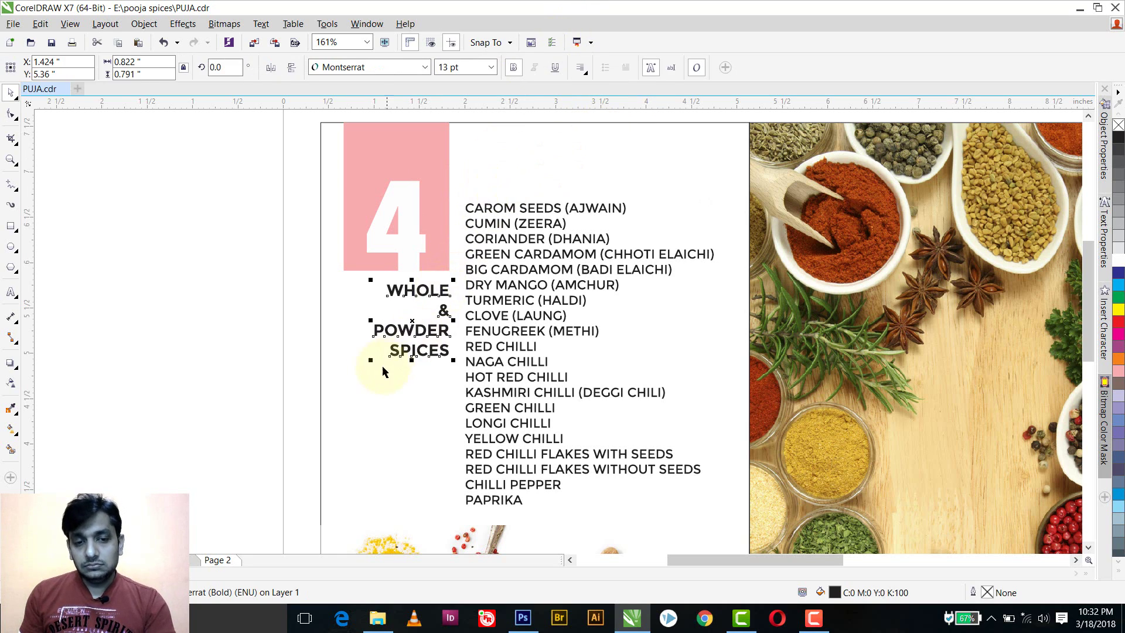
pyautogui.click(371, 361)
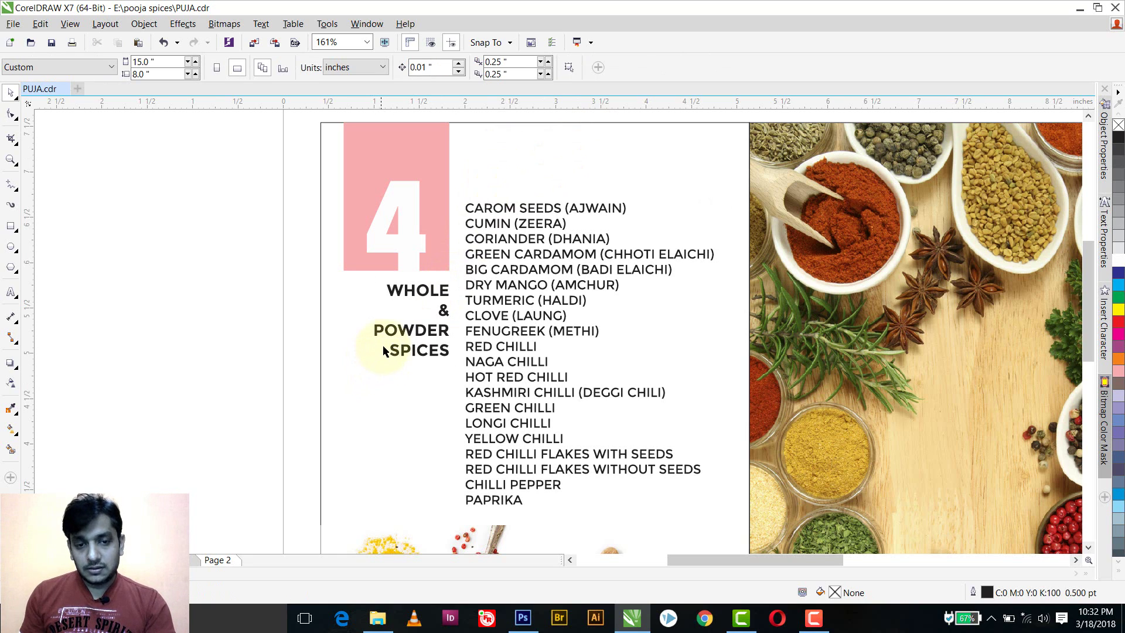
# Enlarge the heading to about 1.07 inches wide, flush with the pink rectangle's right edge, and fill it magenta C0 M100 Y0 K0.
pyautogui.click(380, 333)
pyautogui.moveTo(369, 361); pyautogui.dragTo(348, 392)
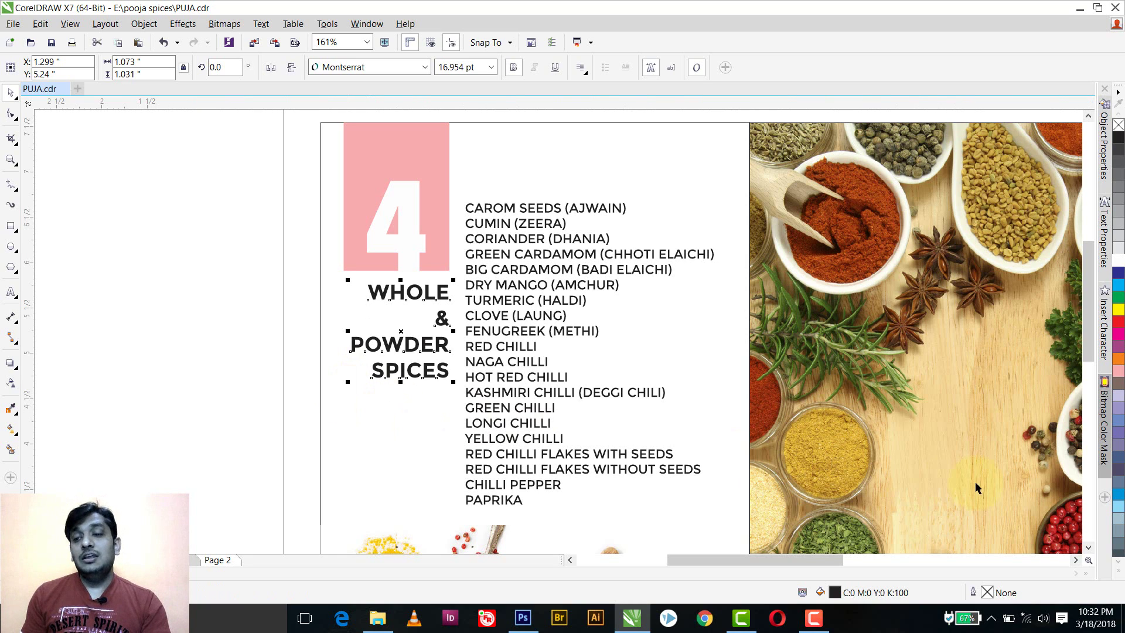
pyautogui.click(1119, 335)
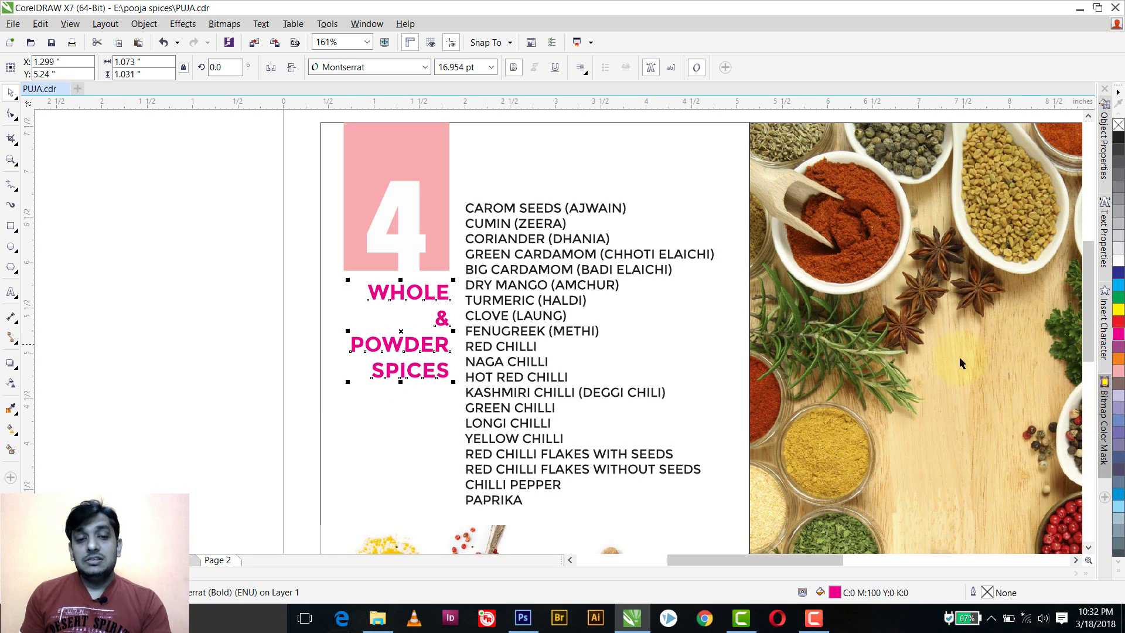
pyautogui.keyDown('shift'); pyautogui.click(421, 166); pyautogui.keyUp('shift')
pyautogui.press('Escape')
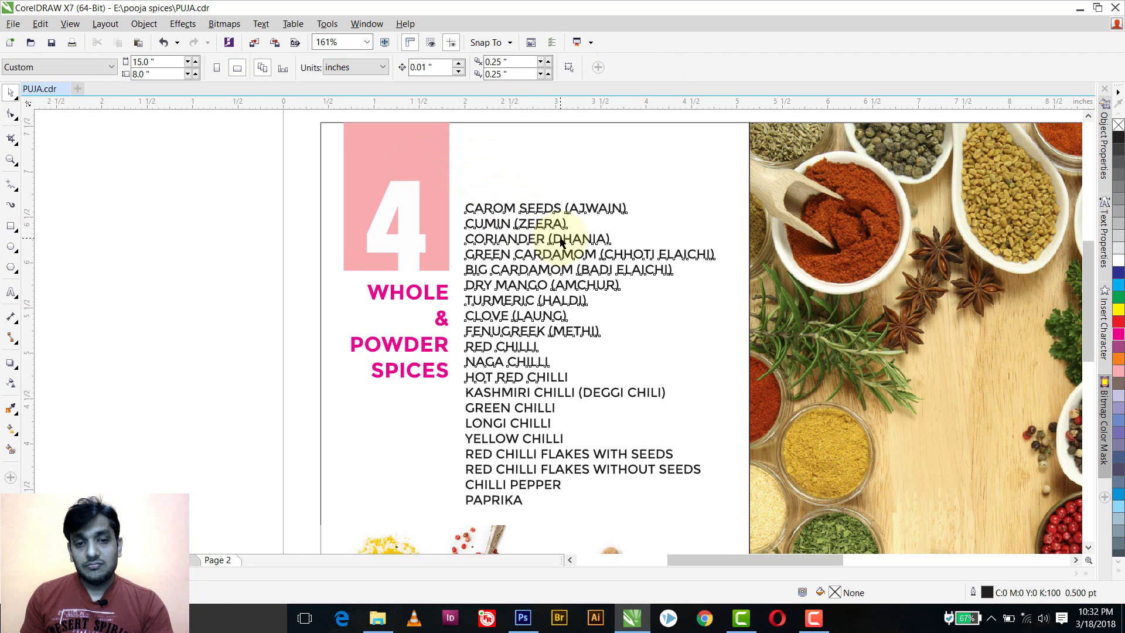
# Move the block of spice items up beside the pink rectangle and save the file.
pyautogui.click(561, 242)
pyautogui.moveTo(562, 237); pyautogui.dragTo(569, 198)
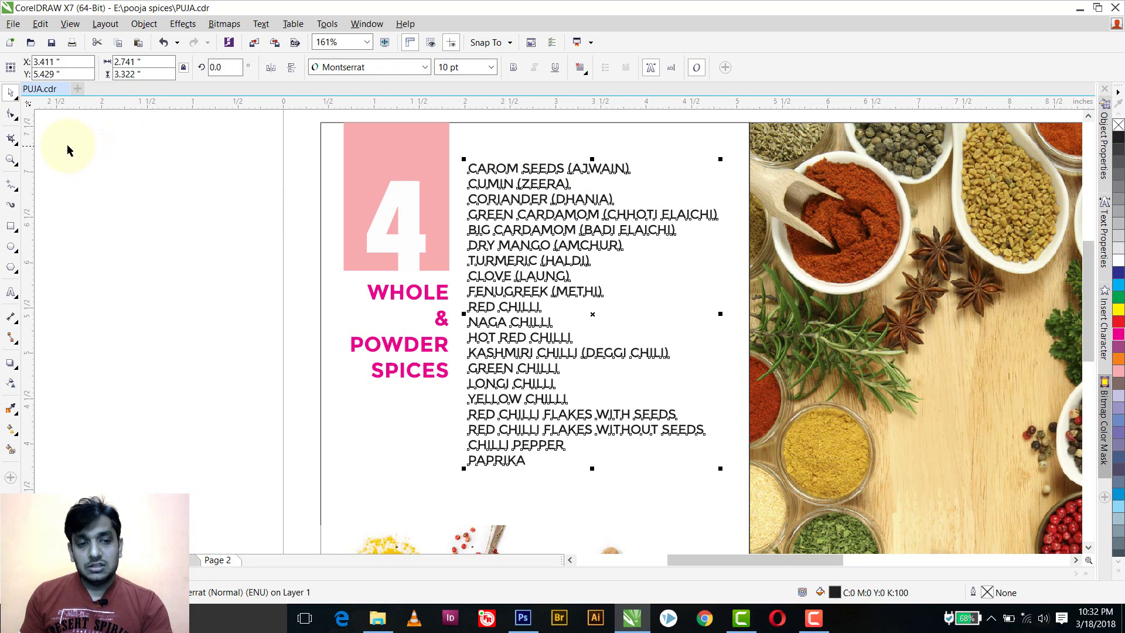
pyautogui.hotkey('ctrl', 's')
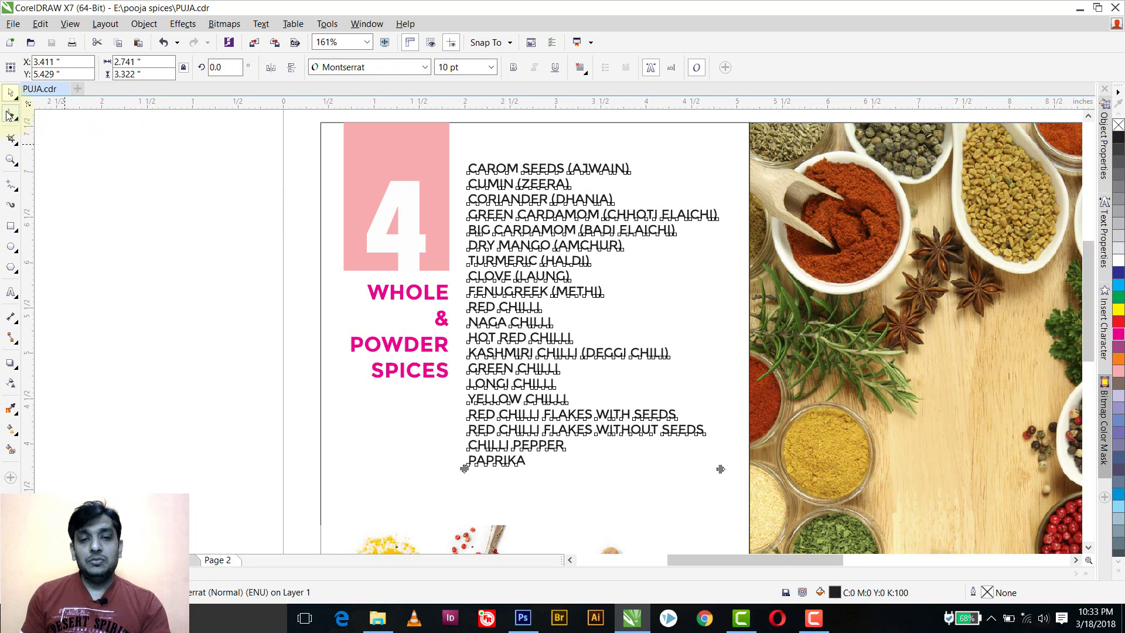
# Increase the spice items' line spacing until the block is about 3.8 inches tall, and save the brochure.
pyautogui.click(8, 114)
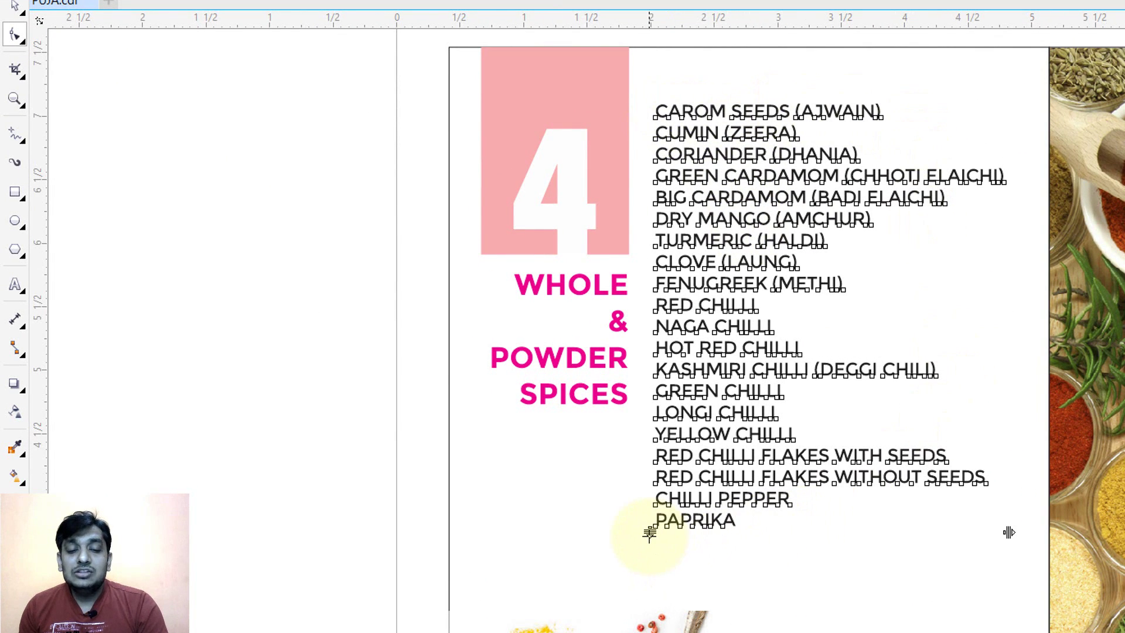
pyautogui.moveTo(649, 532); pyautogui.dragTo(661, 592)
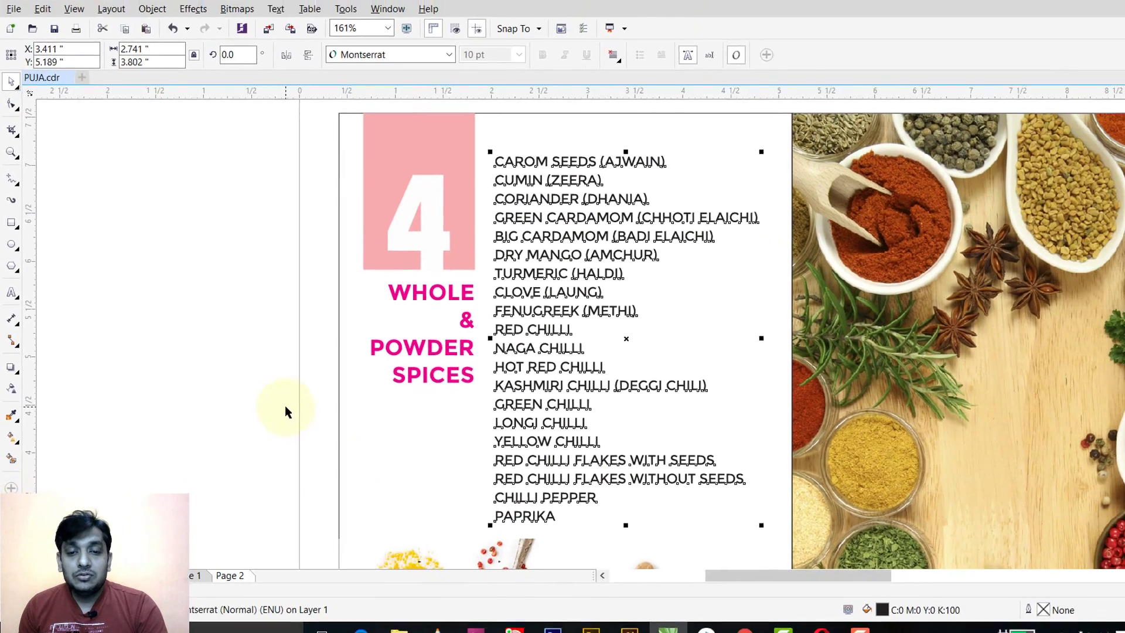
pyautogui.click(447, 361)
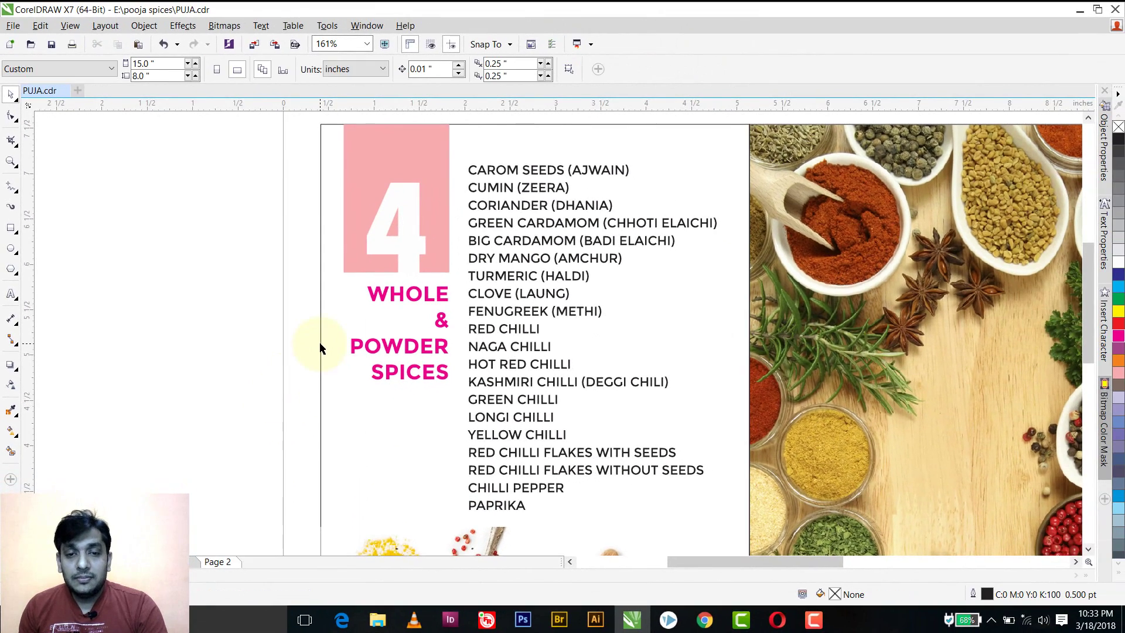
pyautogui.scroll(-4, 322, 346)
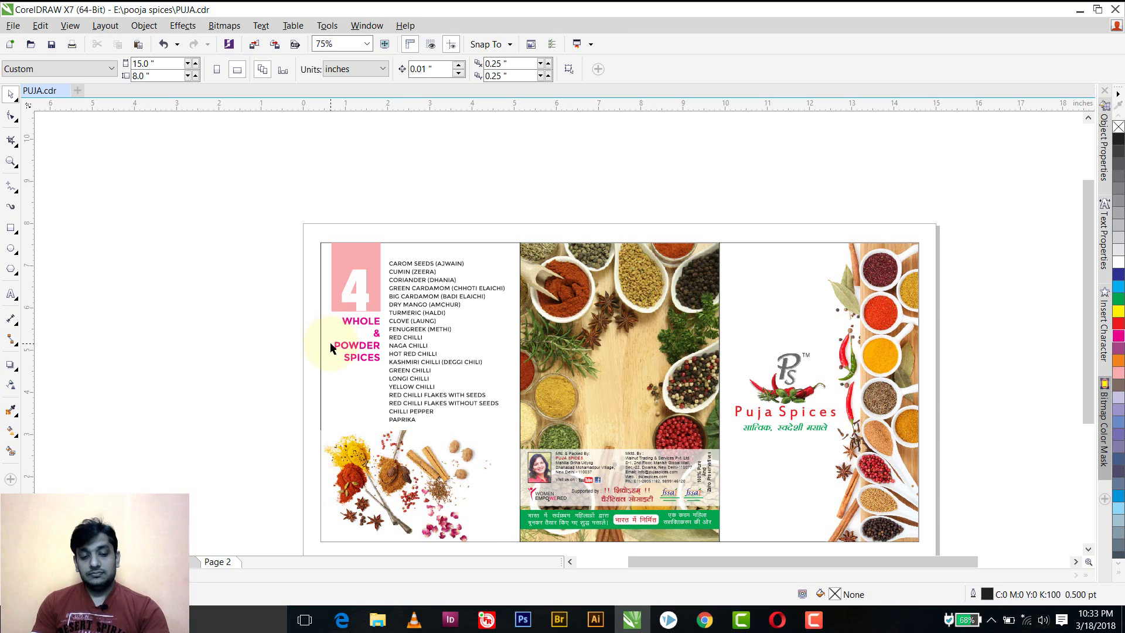
pyautogui.hotkey('ctrl', 's')
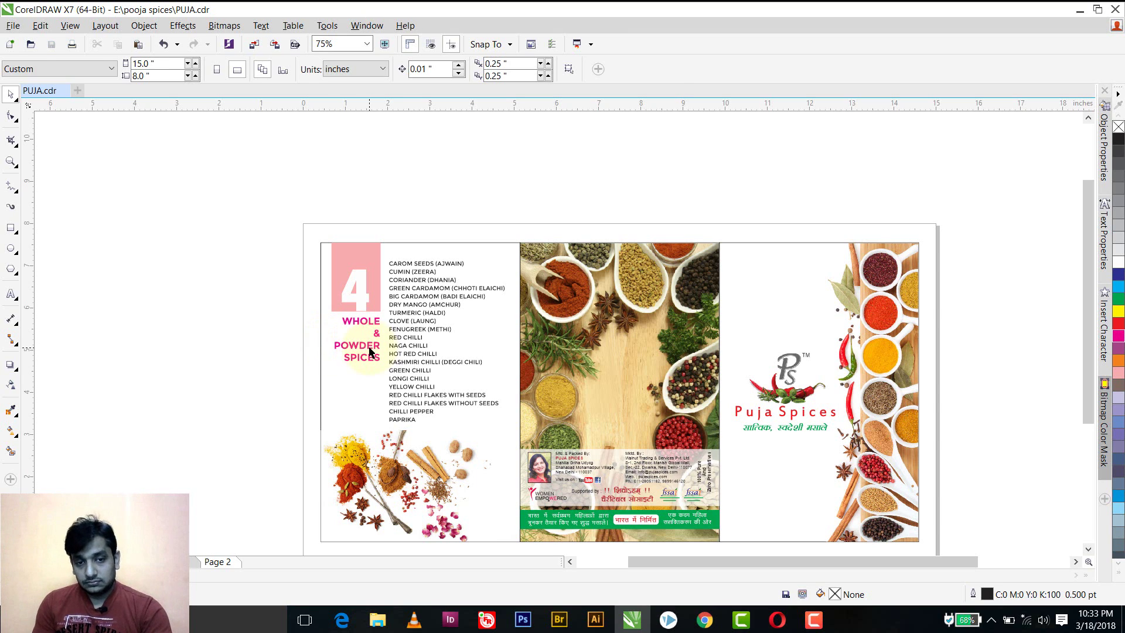
# Change the font of the magenta WHOLE & POWDER SPICES heading to Futura BdCn BT.
pyautogui.click(369, 352)
pyautogui.scroll(4, 369, 352)
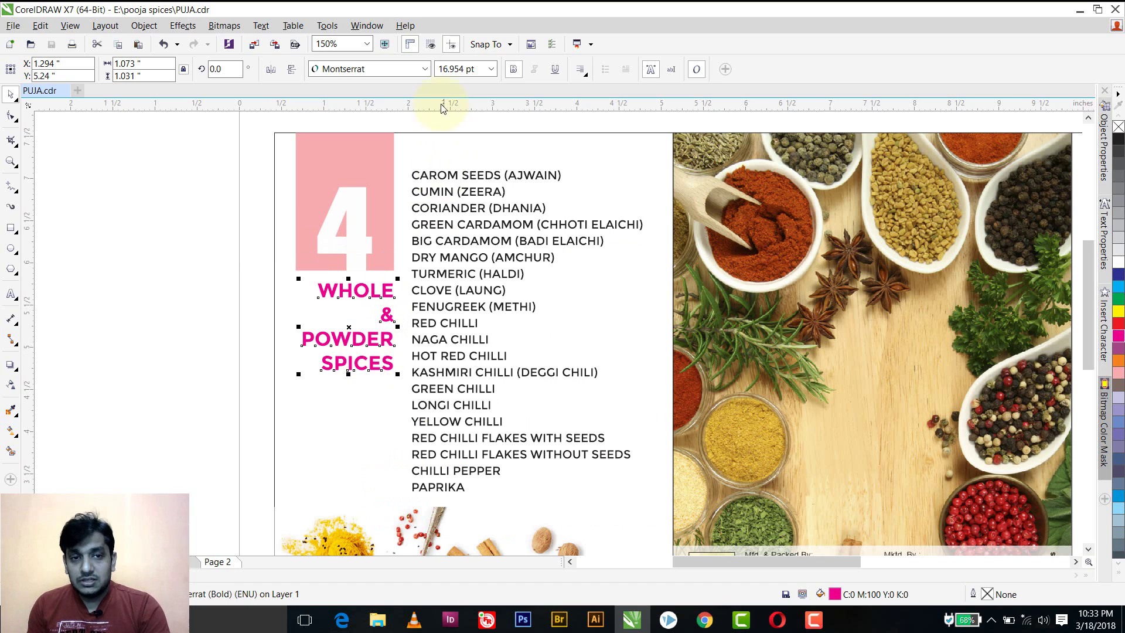
pyautogui.click(385, 71)
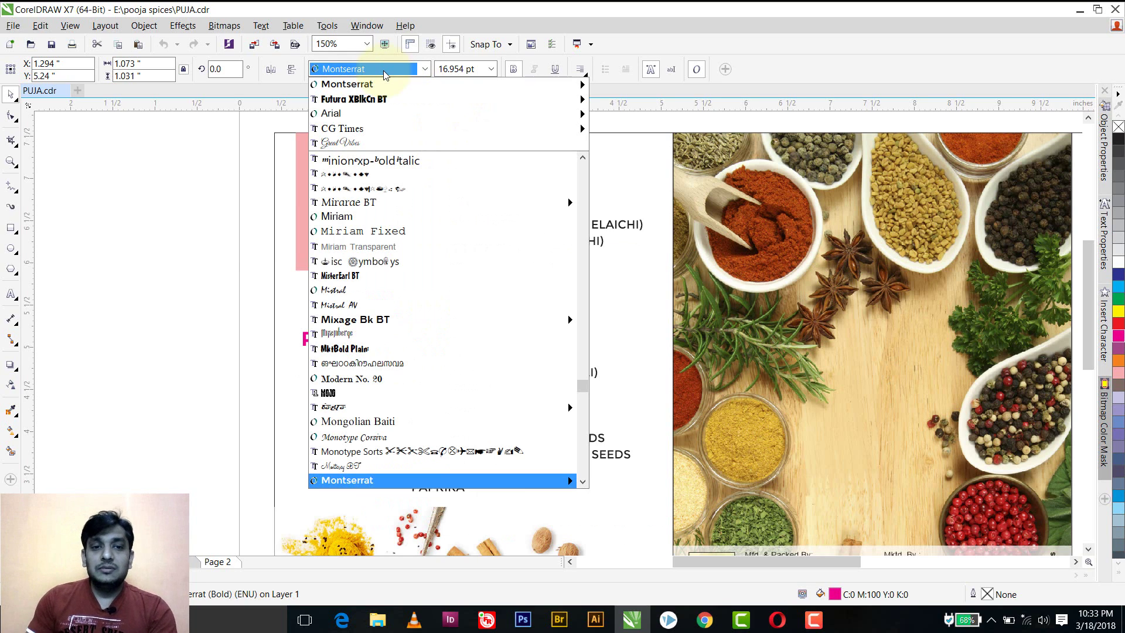
pyautogui.moveTo(385, 100)
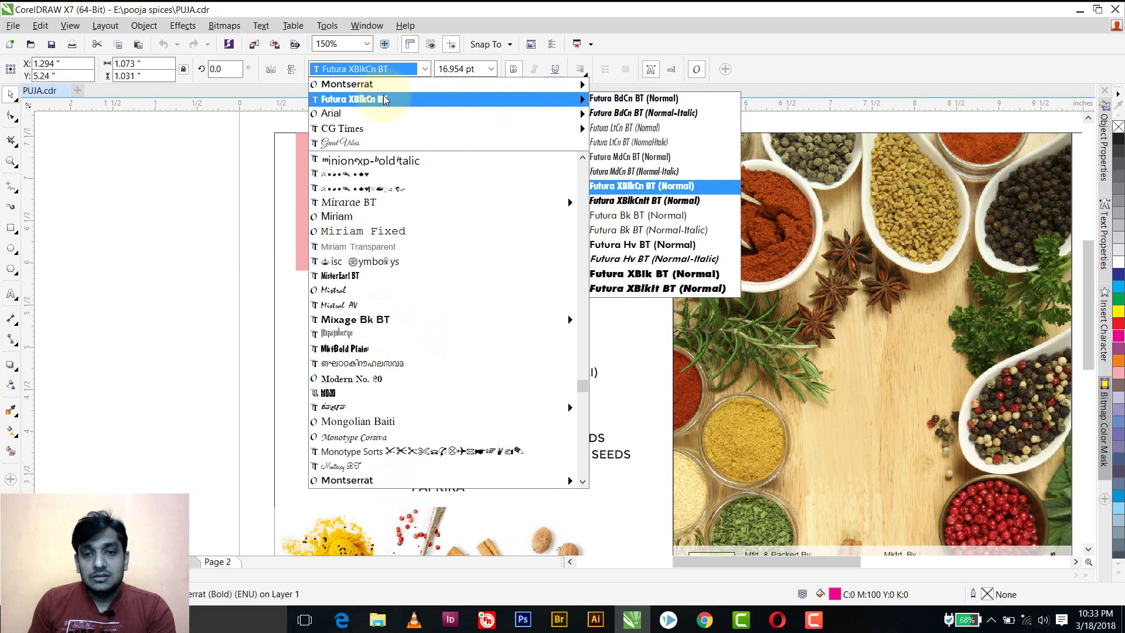
pyautogui.click(385, 99)
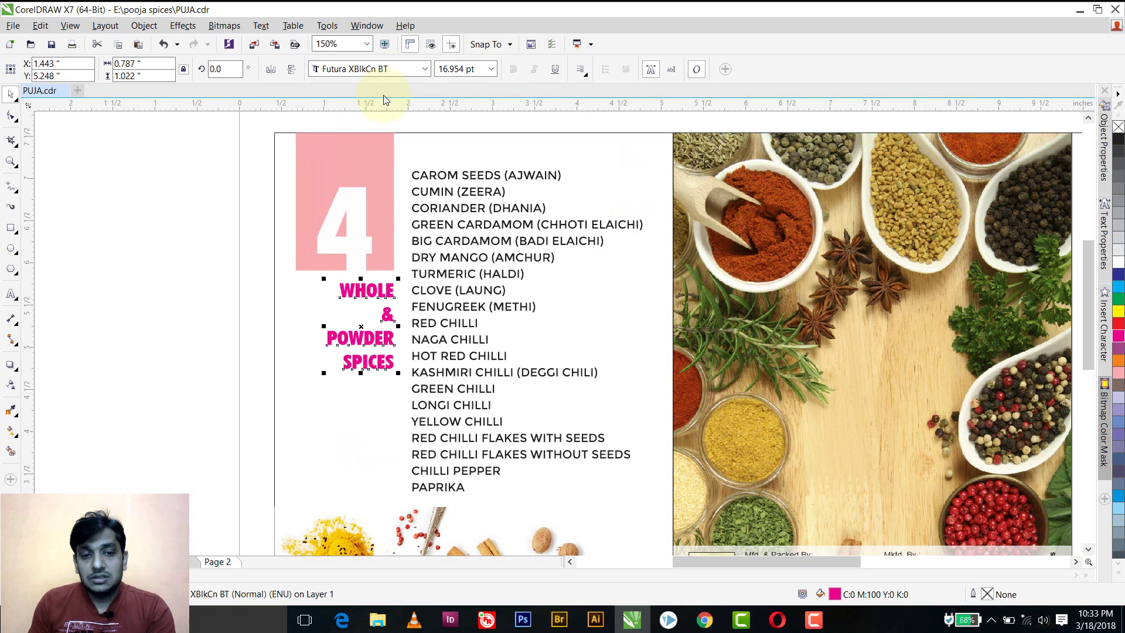
pyautogui.click(385, 69)
pyautogui.moveTo(390, 93)
pyautogui.click(633, 83)
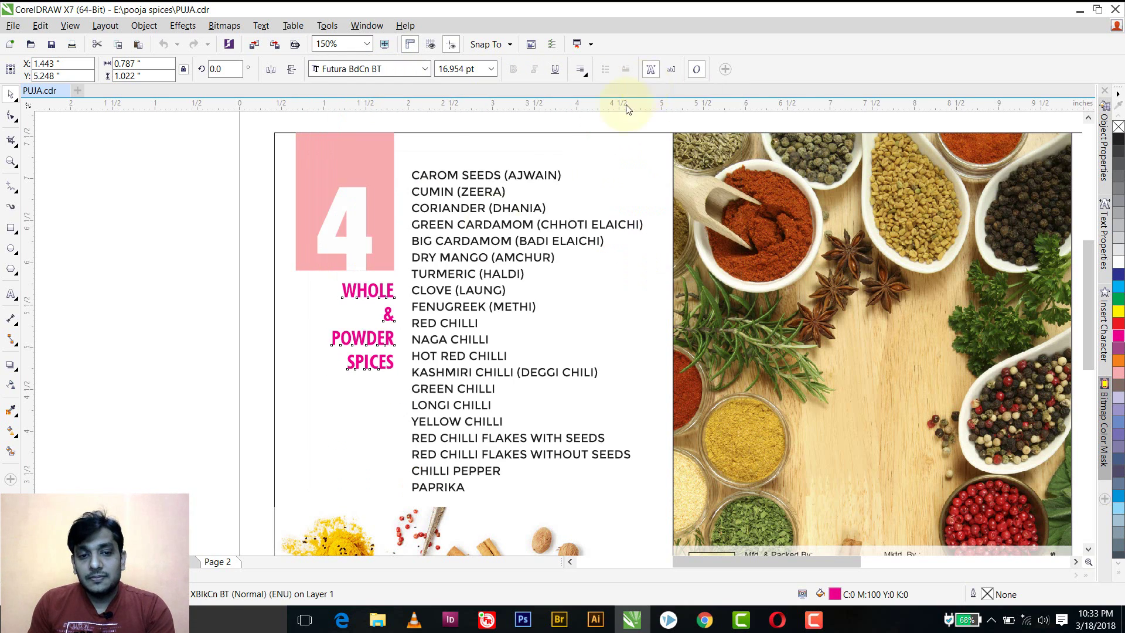
# Set the magenta heading's font size to 25 pt and deselect it.
pyautogui.doubleClick(445, 69)
pyautogui.write('20')
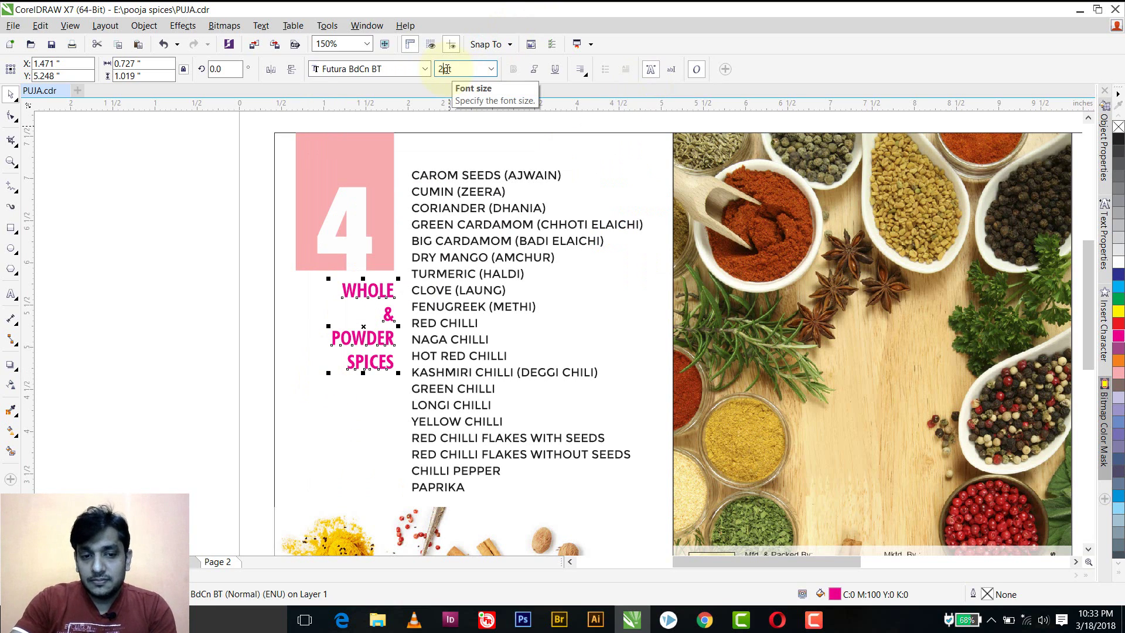
pyautogui.press('Return')
pyautogui.doubleClick(446, 69)
pyautogui.write('25')
pyautogui.press('Return')
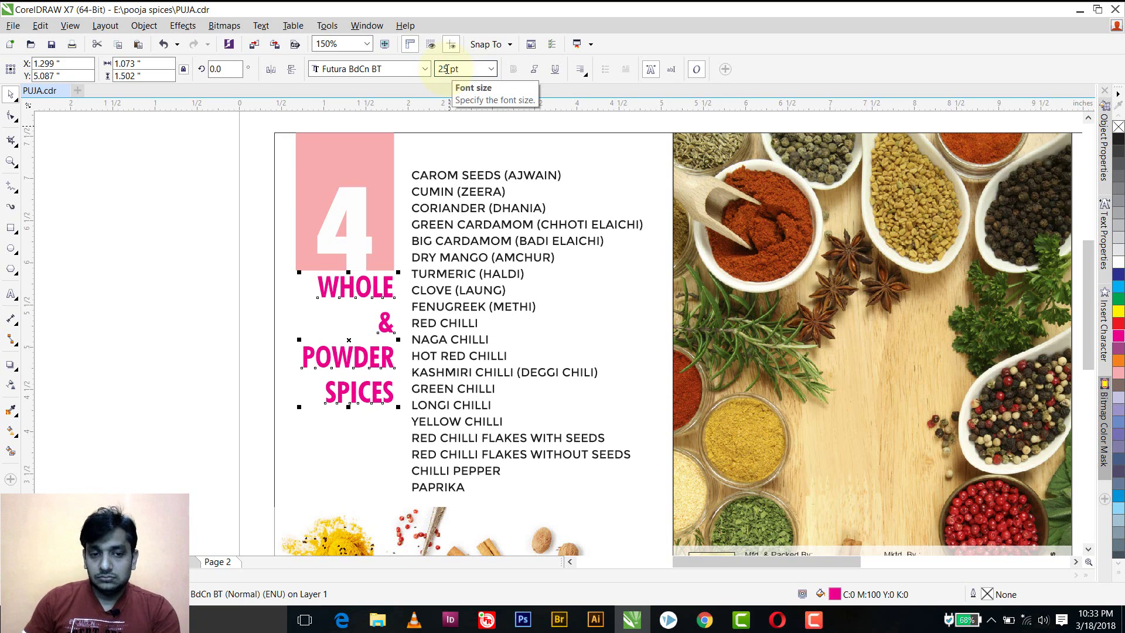
pyautogui.click(218, 254)
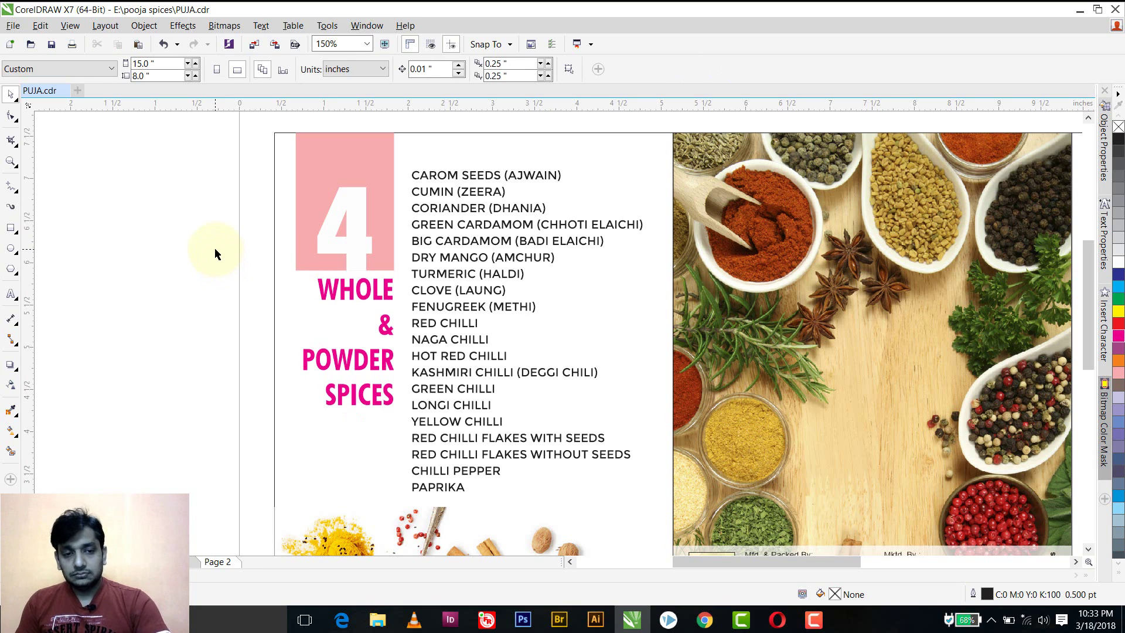
# Copy the numbered pink block, heading and spice list from the outside page onto the first panel of the text-only inside page.
pyautogui.scroll(-1, 217, 247)
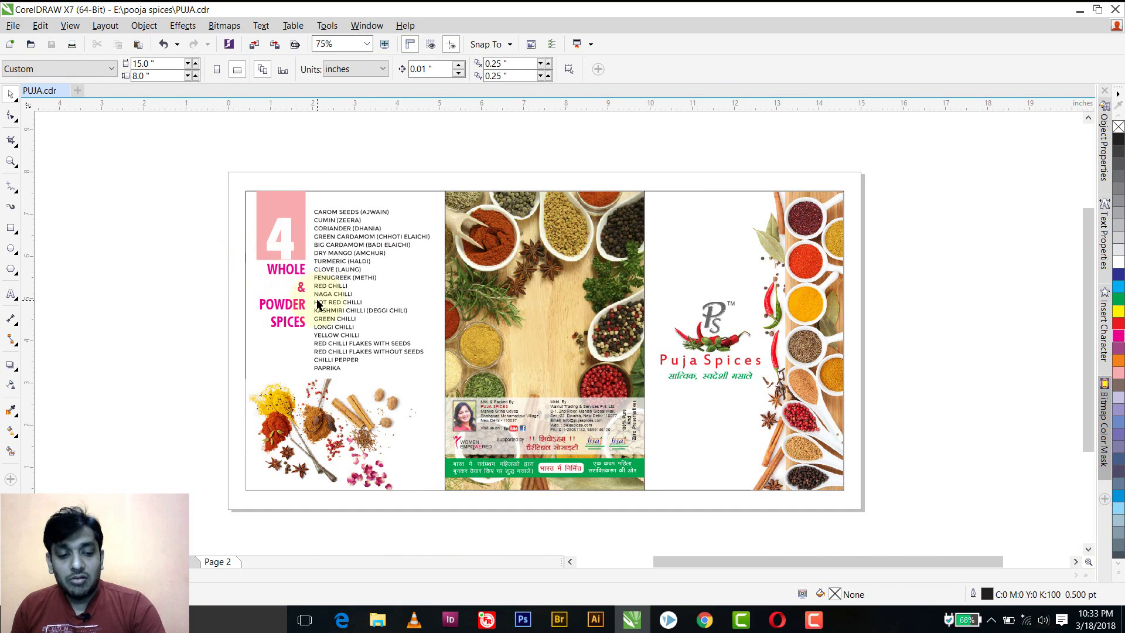
pyautogui.click(10, 161)
pyautogui.moveTo(218, 183); pyautogui.dragTo(849, 496)
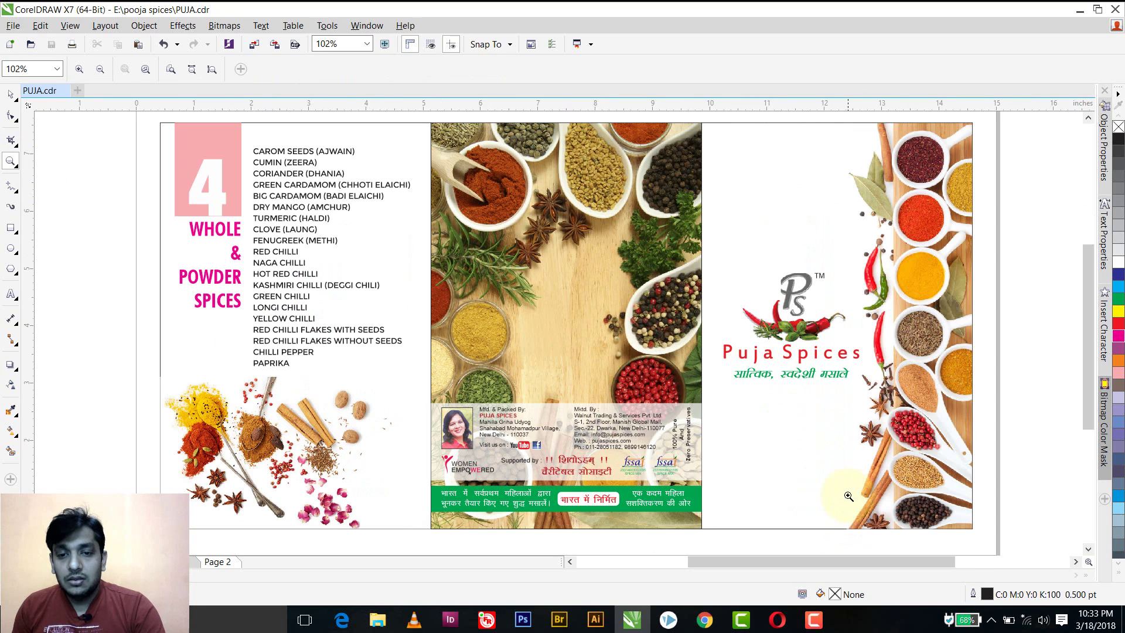
pyautogui.click(11, 94)
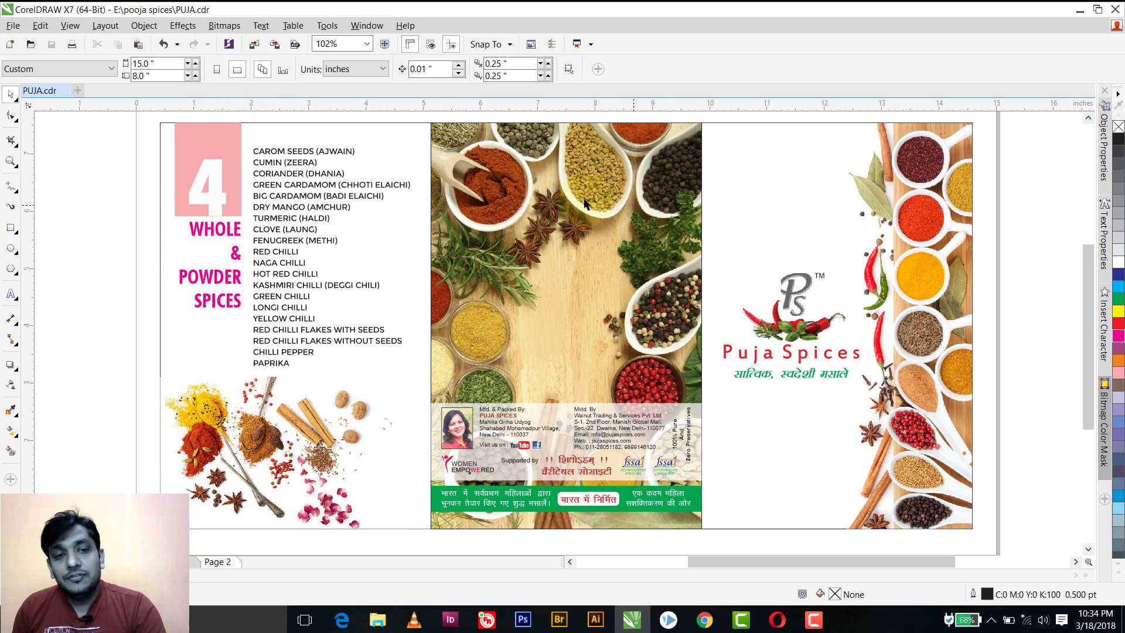
pyautogui.moveTo(139, 121); pyautogui.dragTo(463, 391)
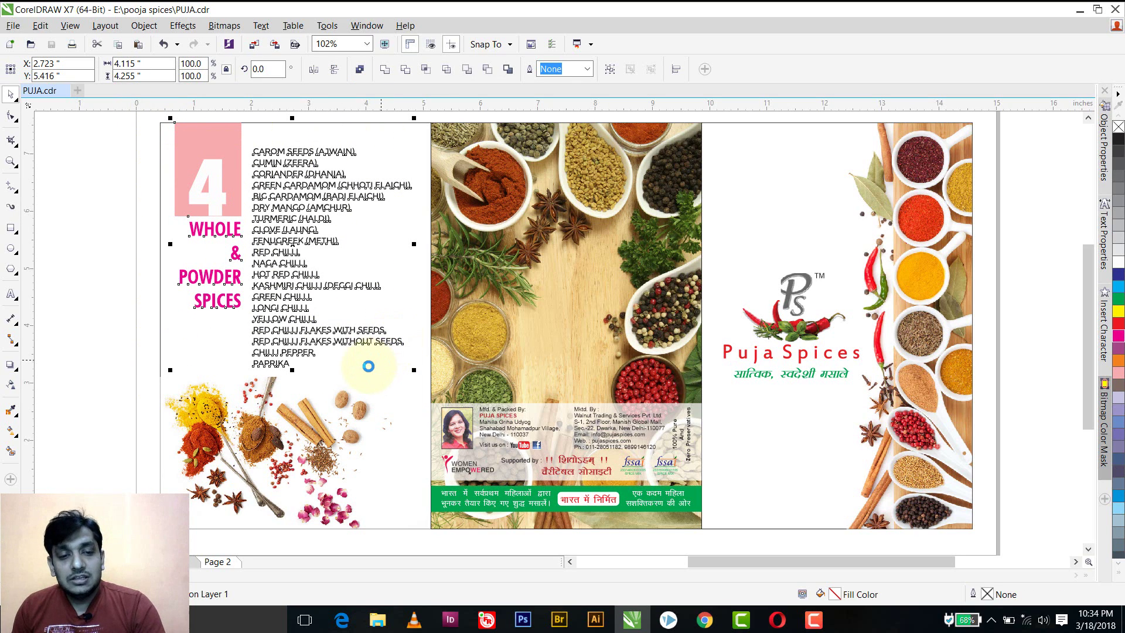
pyautogui.click(216, 561)
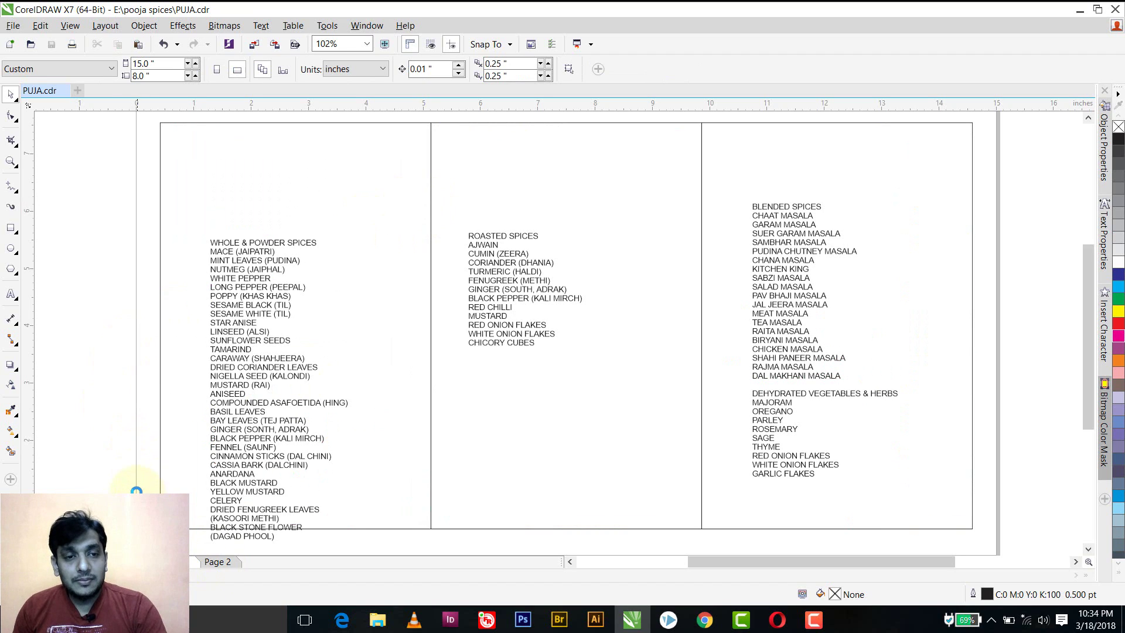
pyautogui.hotkey('ctrl', 'v')
pyautogui.click(193, 349)
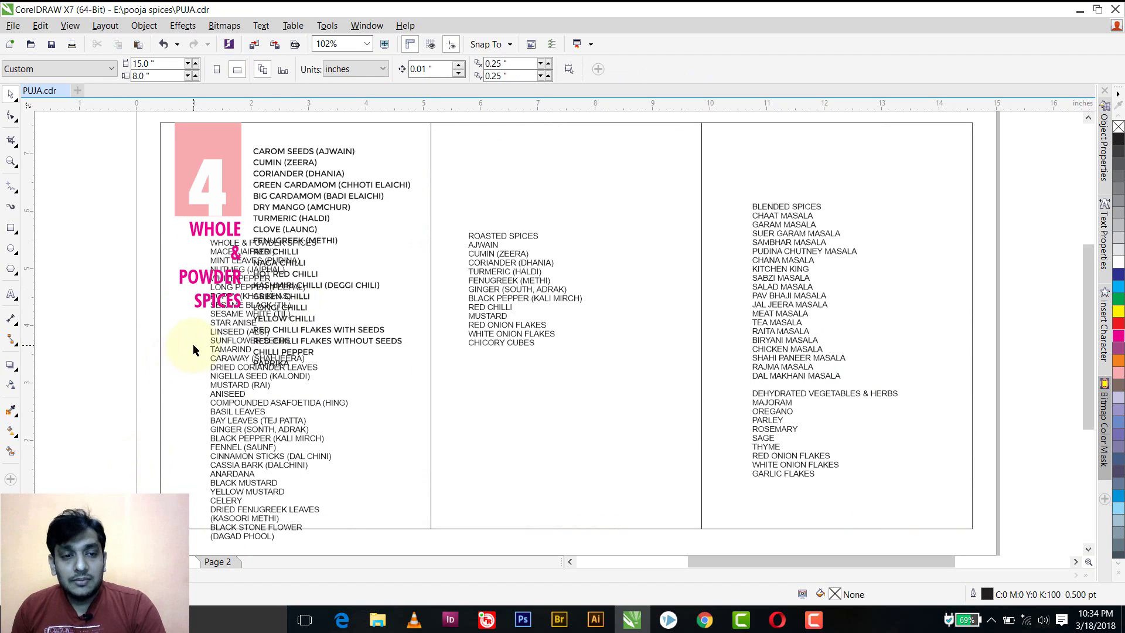
# Change the number in the pasted pink block to 1.
pyautogui.doubleClick(226, 190)
pyautogui.doubleClick(218, 186)
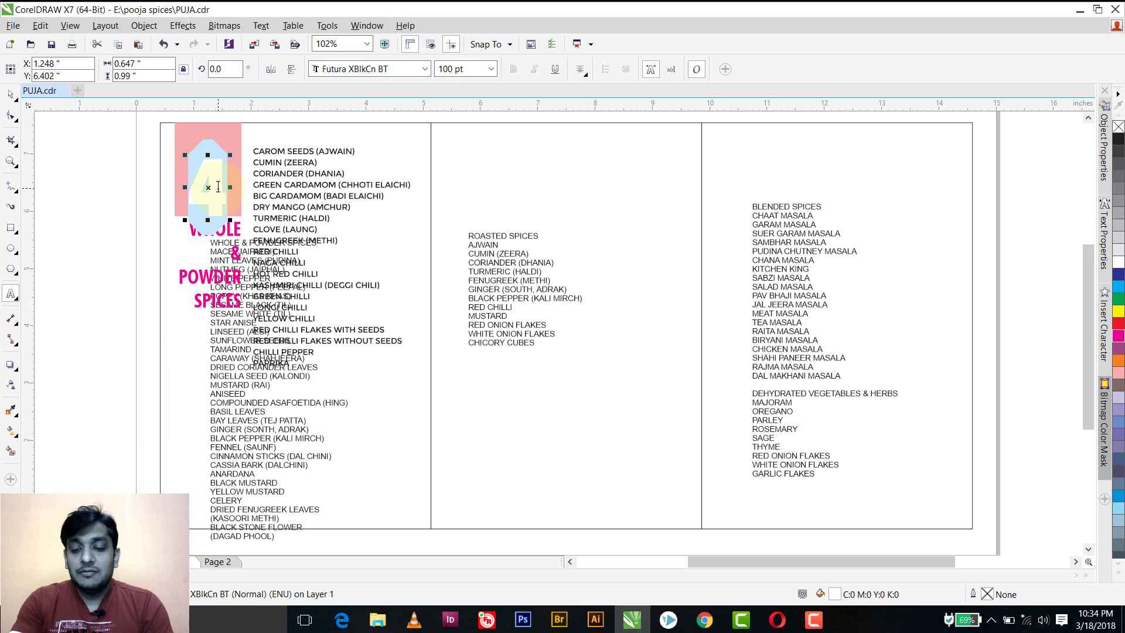
pyautogui.write('1')
pyautogui.hotkey('ctrl', 'space')
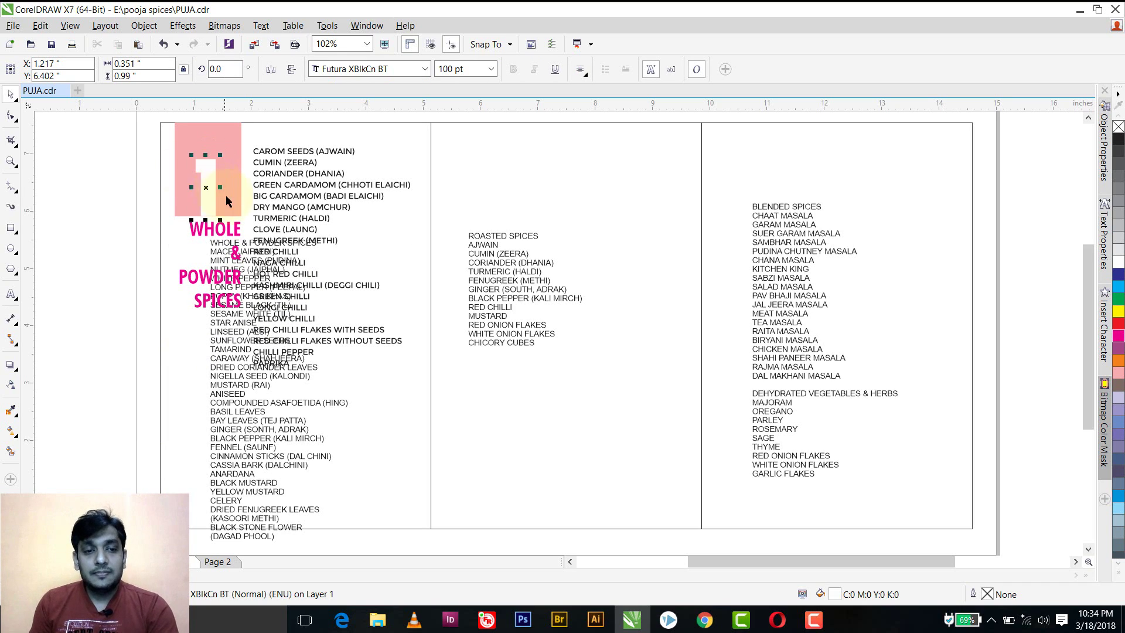
# Copy the fill and text properties of the pasted spice list to the three Arial text lists on the inside page.
pyautogui.click(309, 154)
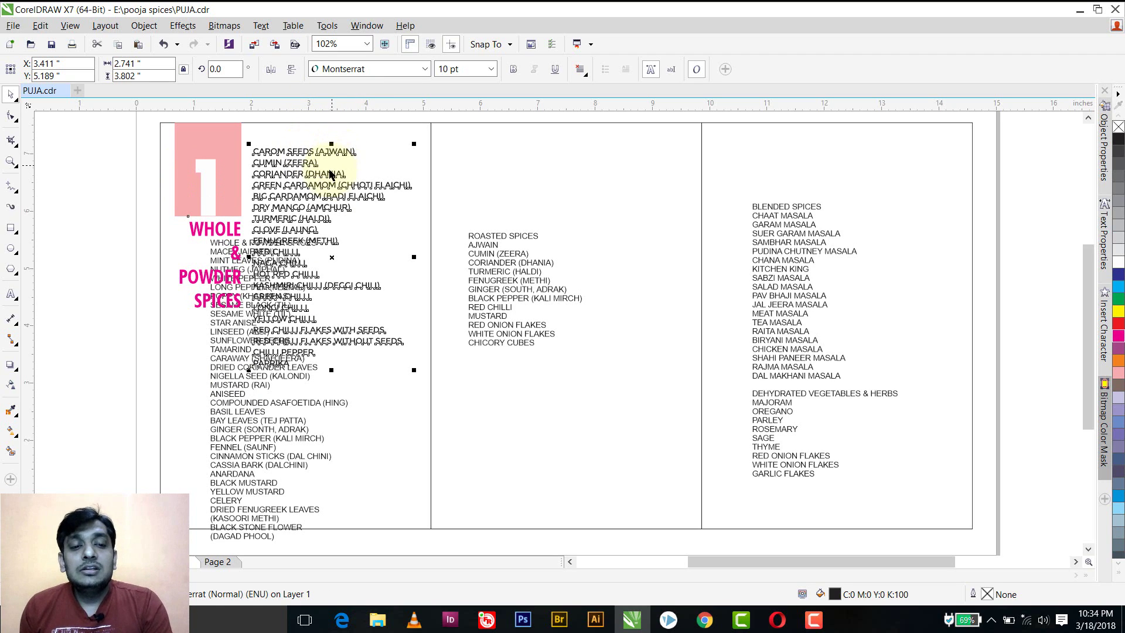
pyautogui.click(258, 405)
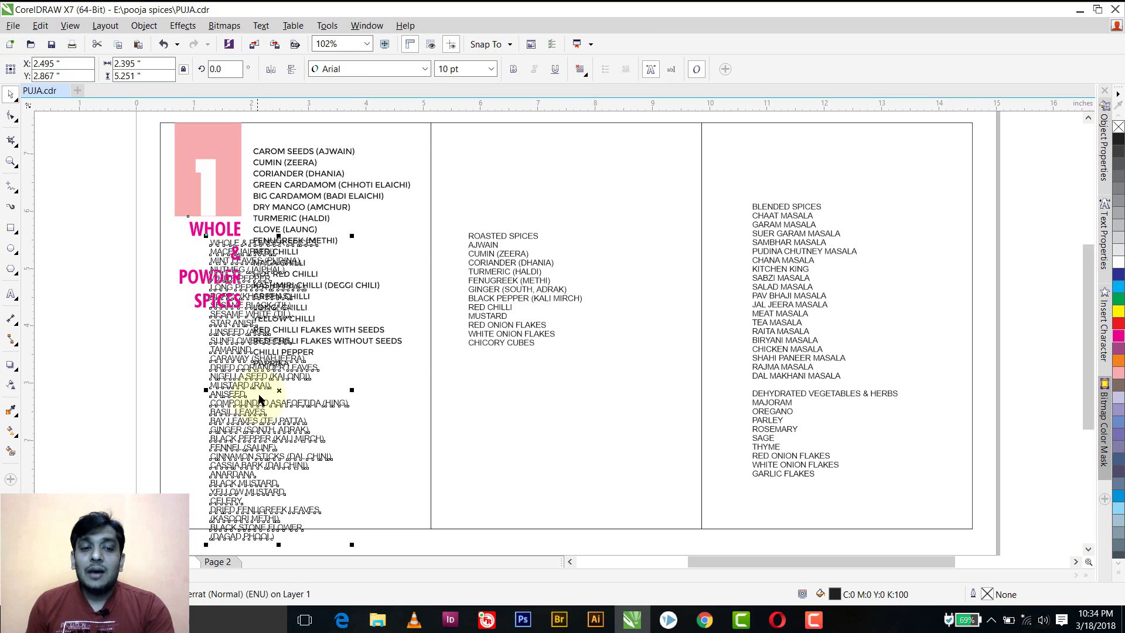
pyautogui.keyDown('shift'); pyautogui.click(492, 241); pyautogui.keyUp('shift')
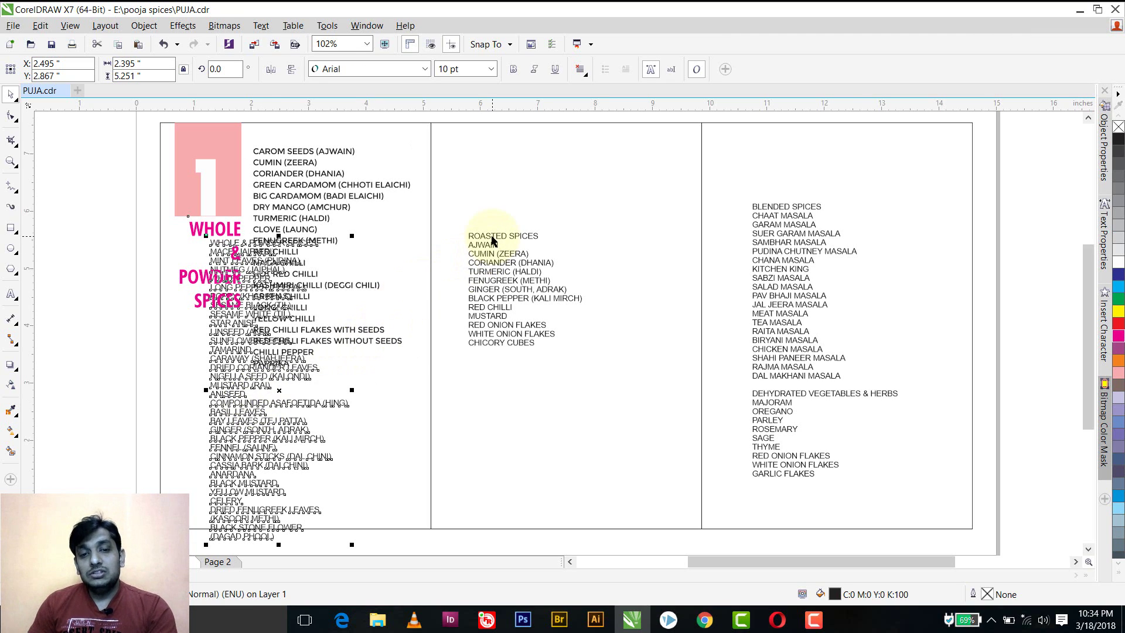
pyautogui.keyDown('shift'); pyautogui.click(819, 210); pyautogui.keyUp('shift')
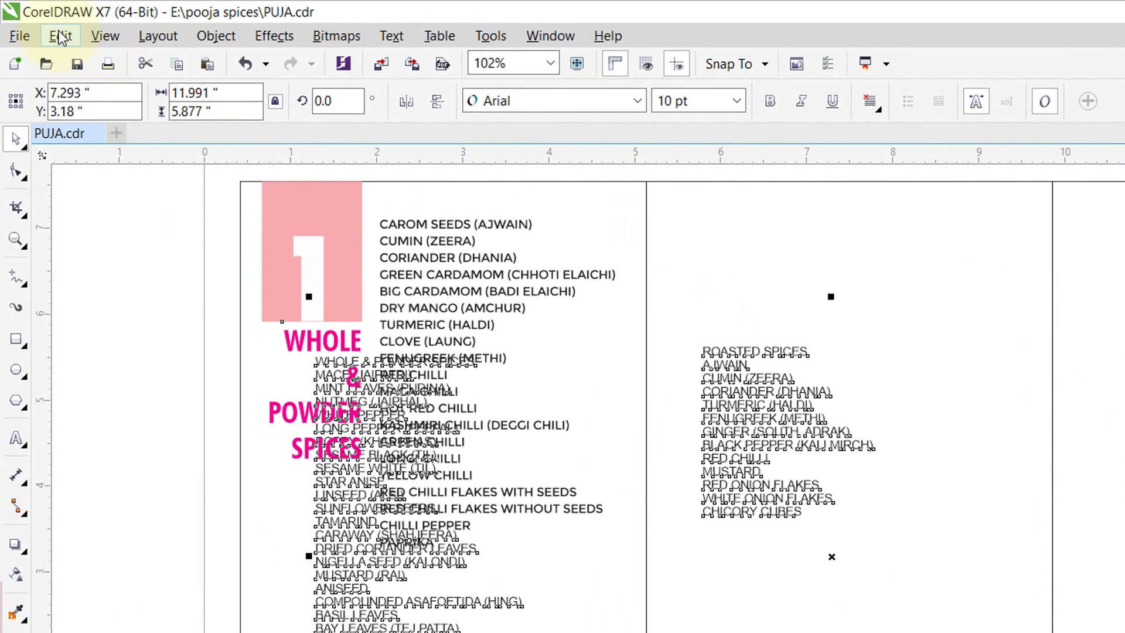
pyautogui.click(60, 36)
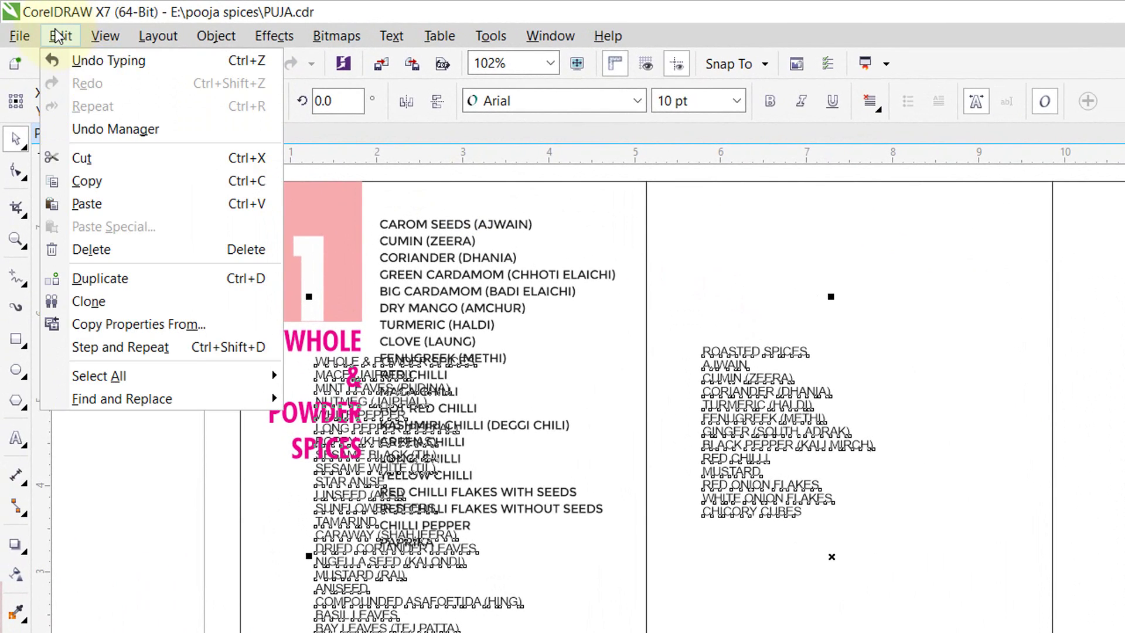
pyautogui.click(150, 324)
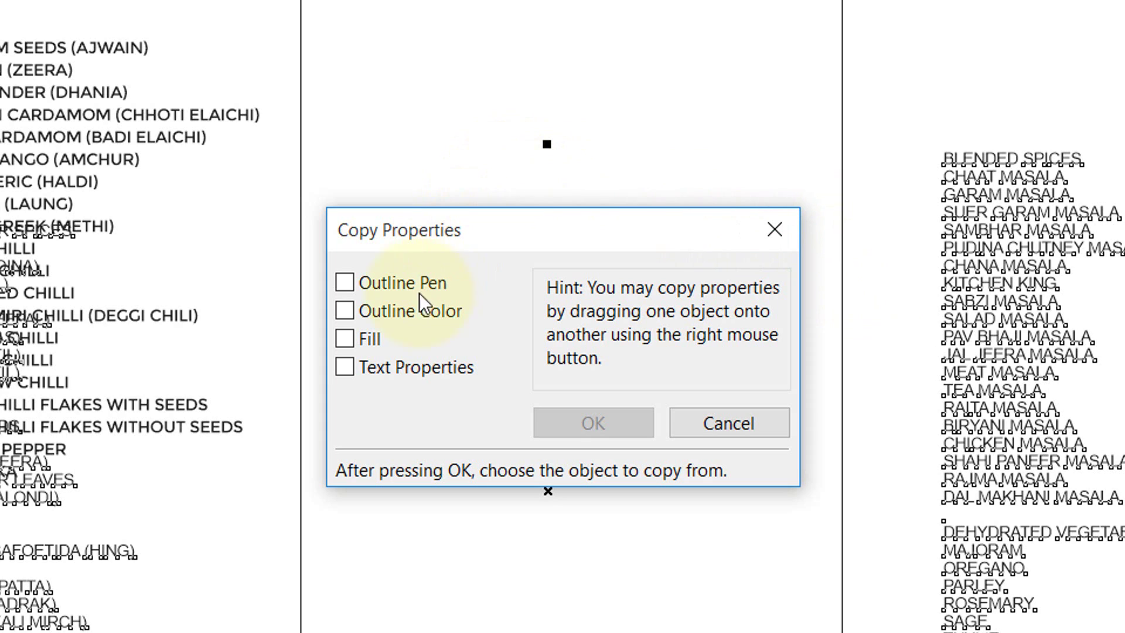
pyautogui.click(344, 368)
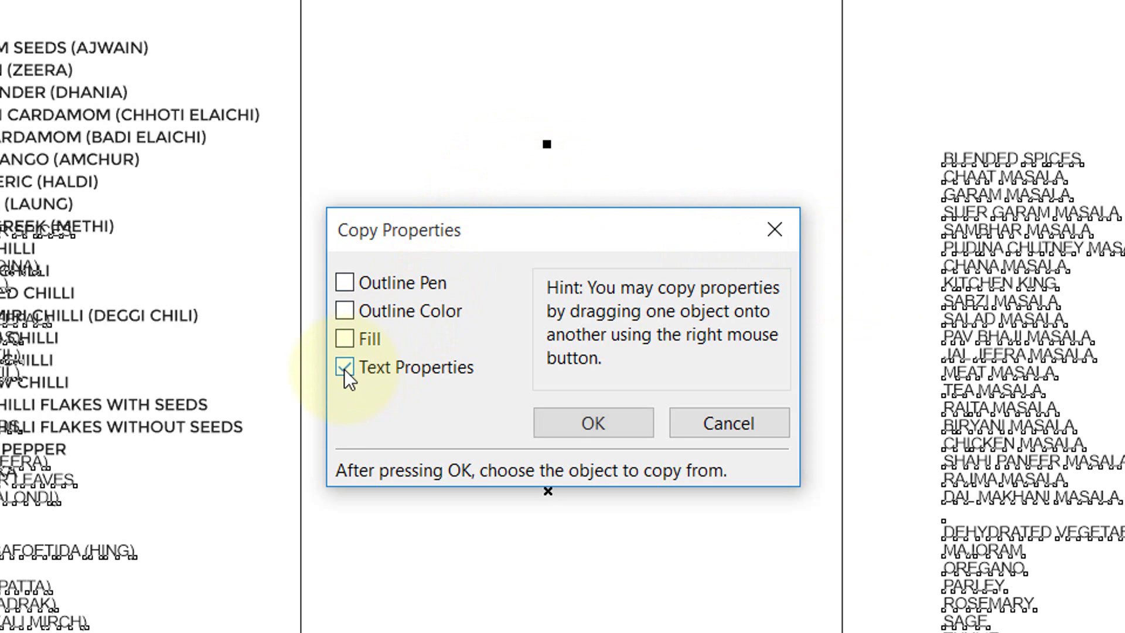
pyautogui.click(347, 339)
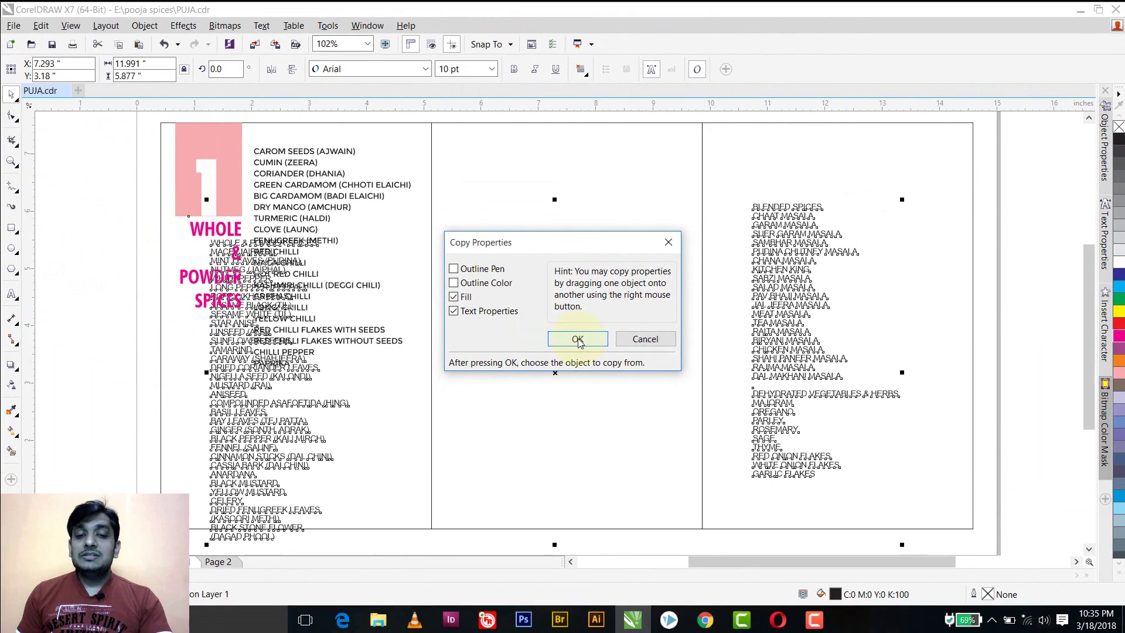
pyautogui.click(593, 423)
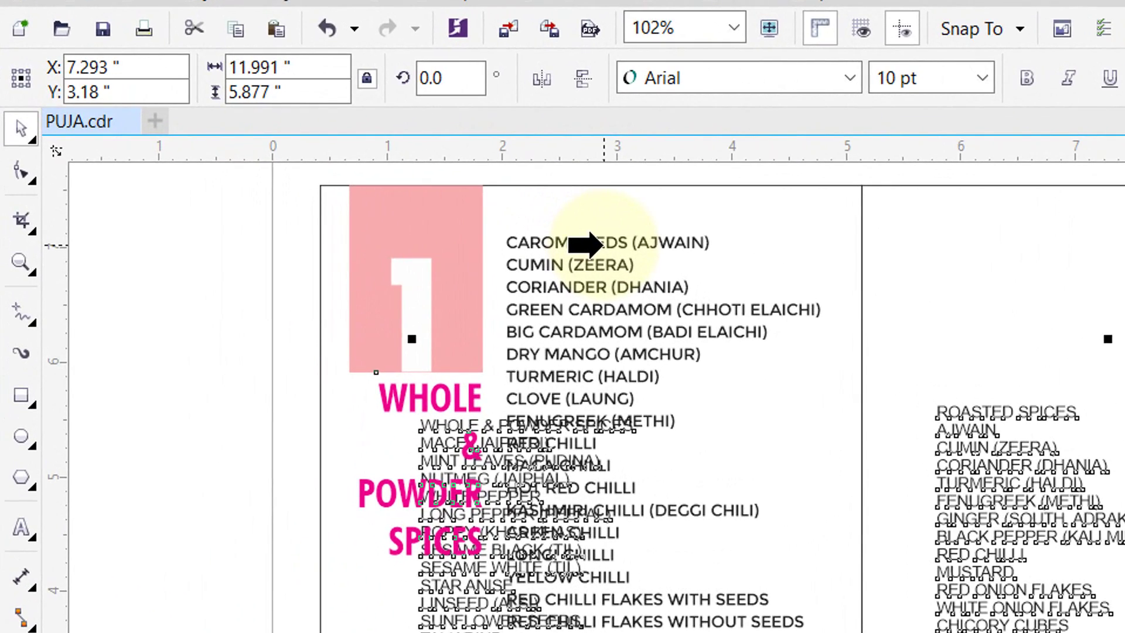
pyautogui.click(586, 243)
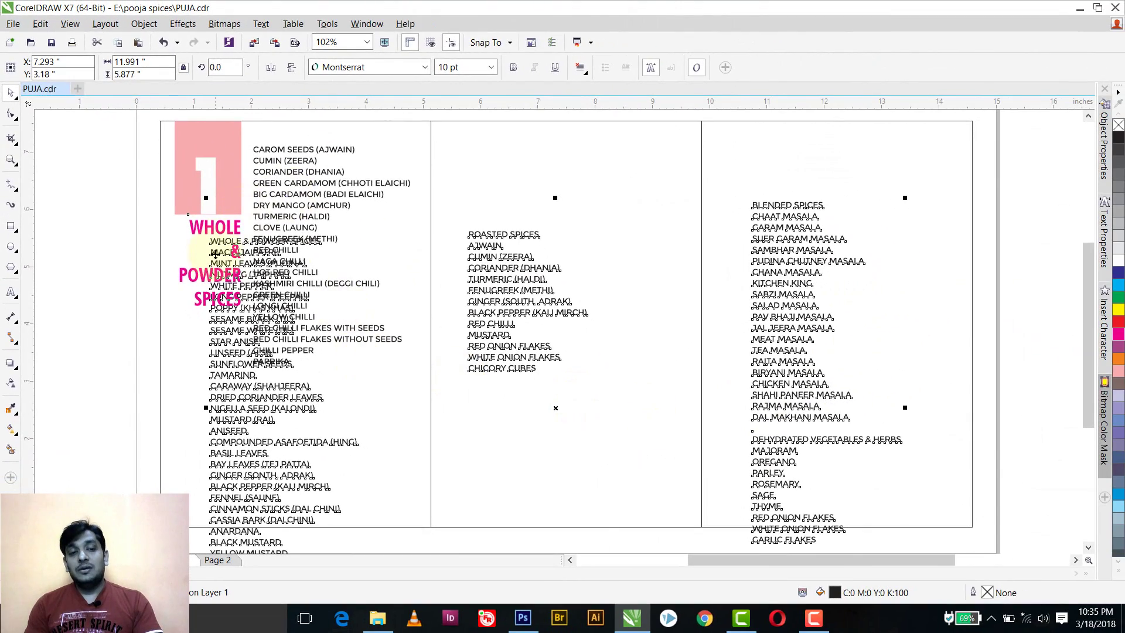
# Save the brochure and delete the pasted spice list that begins with CAROM SEEDS (AJWAIN).
pyautogui.click(462, 408)
pyautogui.hotkey('ctrl', 's')
pyautogui.click(305, 155)
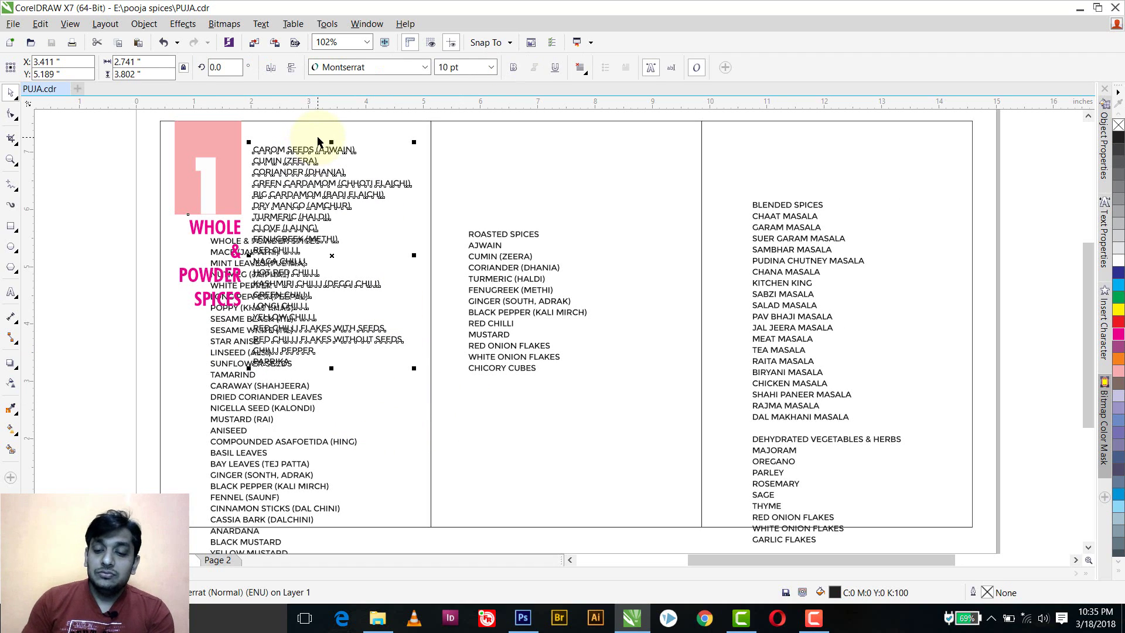
pyautogui.press('Delete')
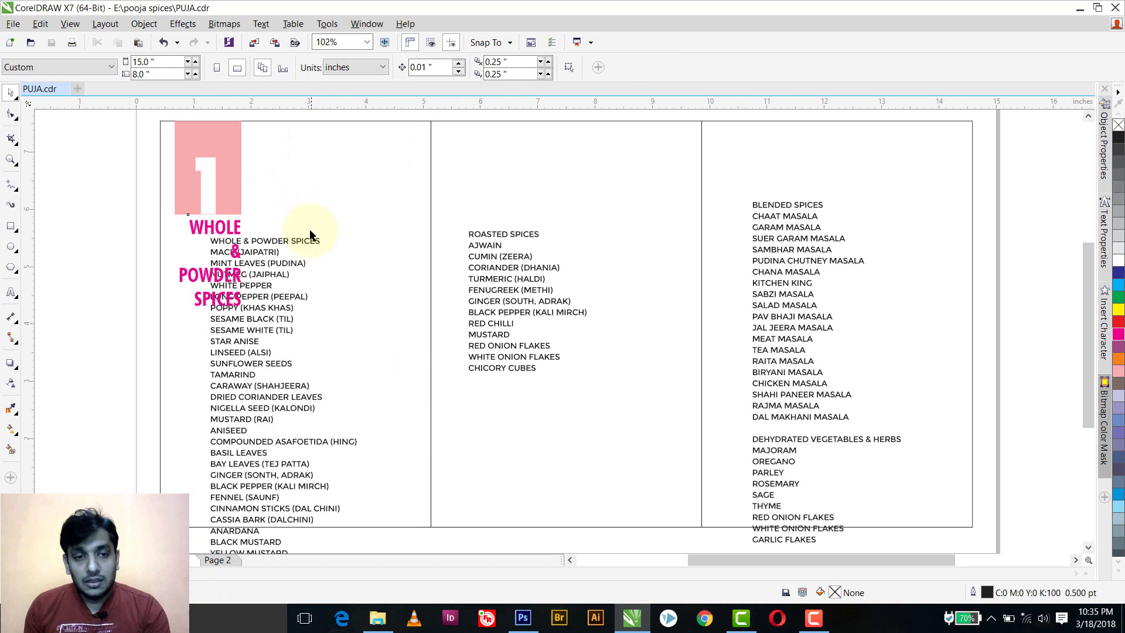
# Remove the WHOLE & POWDER SPICES title line from the first panel's list so it starts with MACE (JAIPATRI), and reselect the list.
pyautogui.click(266, 249)
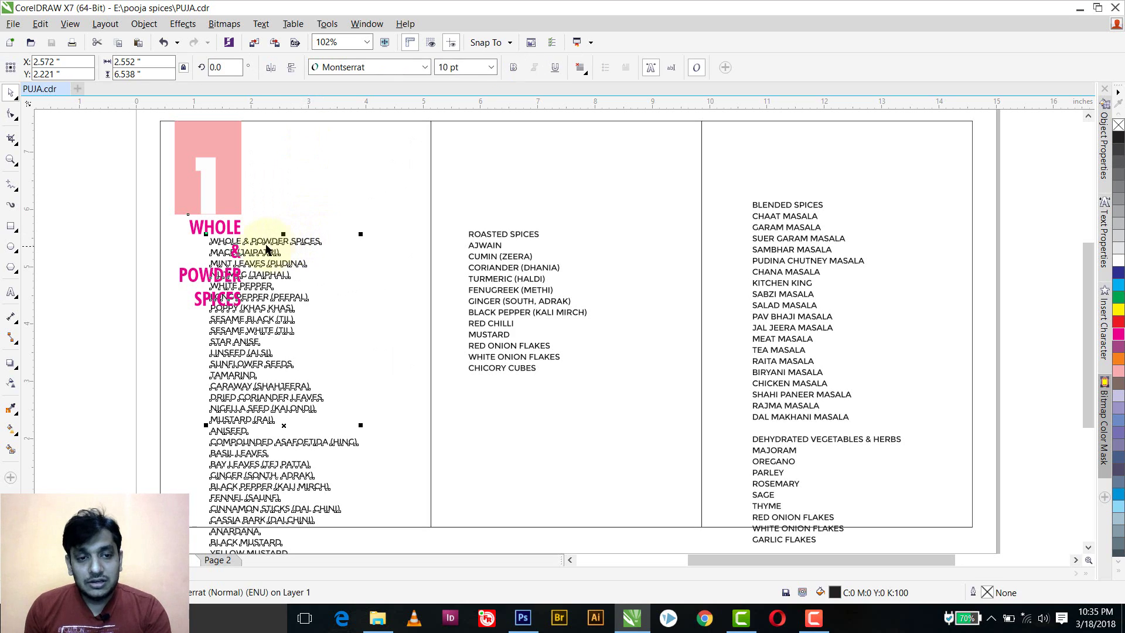
pyautogui.click(227, 228)
pyautogui.click(265, 242)
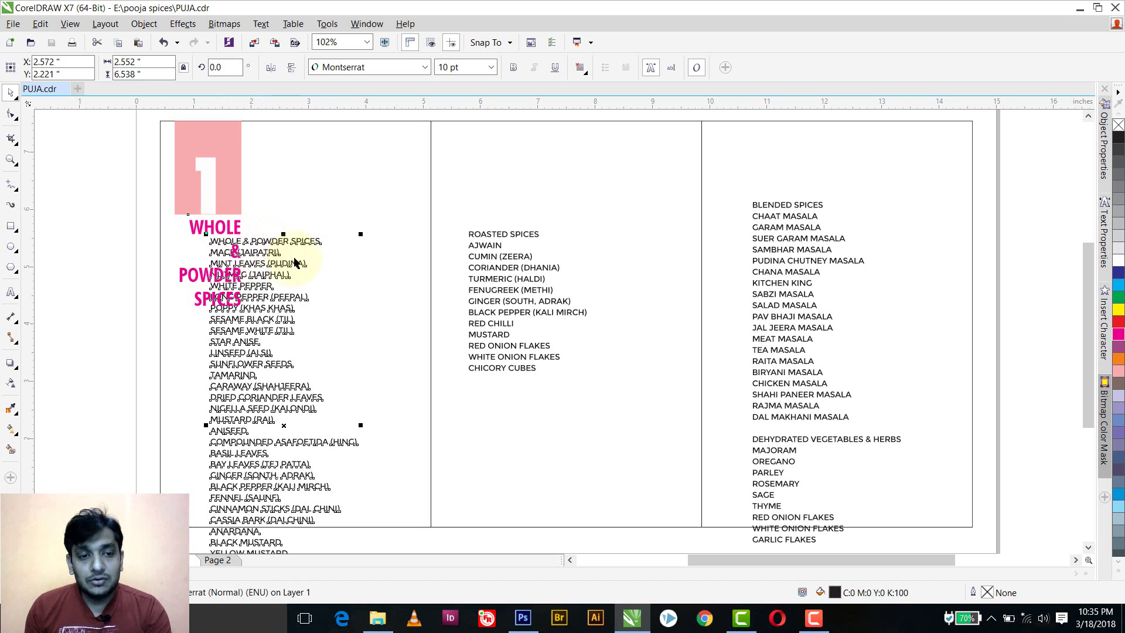
pyautogui.doubleClick(296, 241)
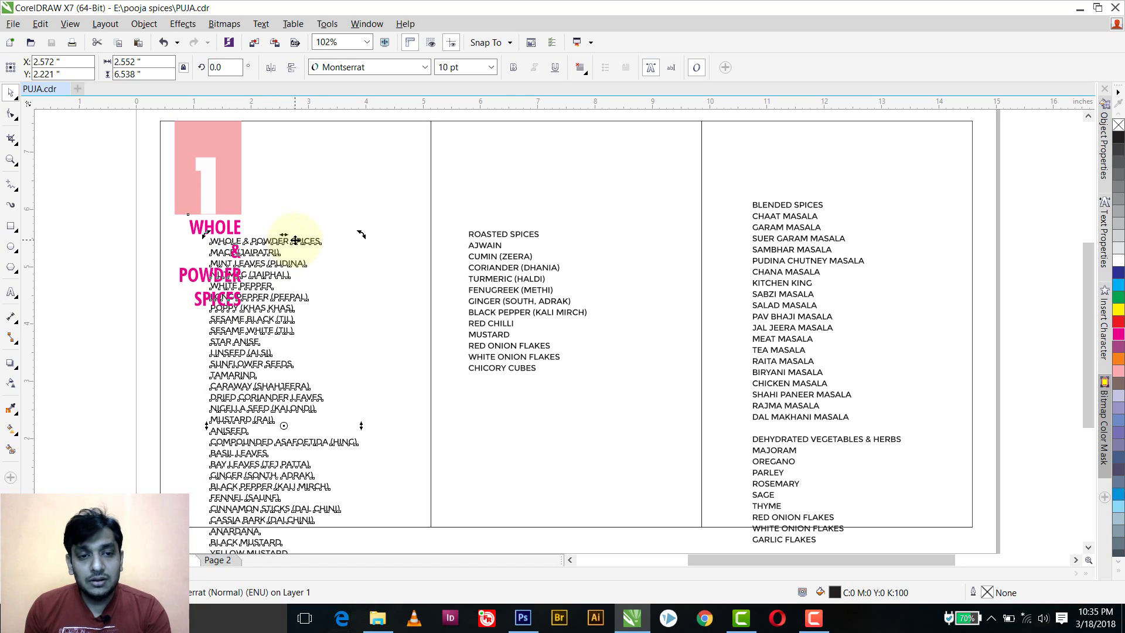
pyautogui.press('Delete')
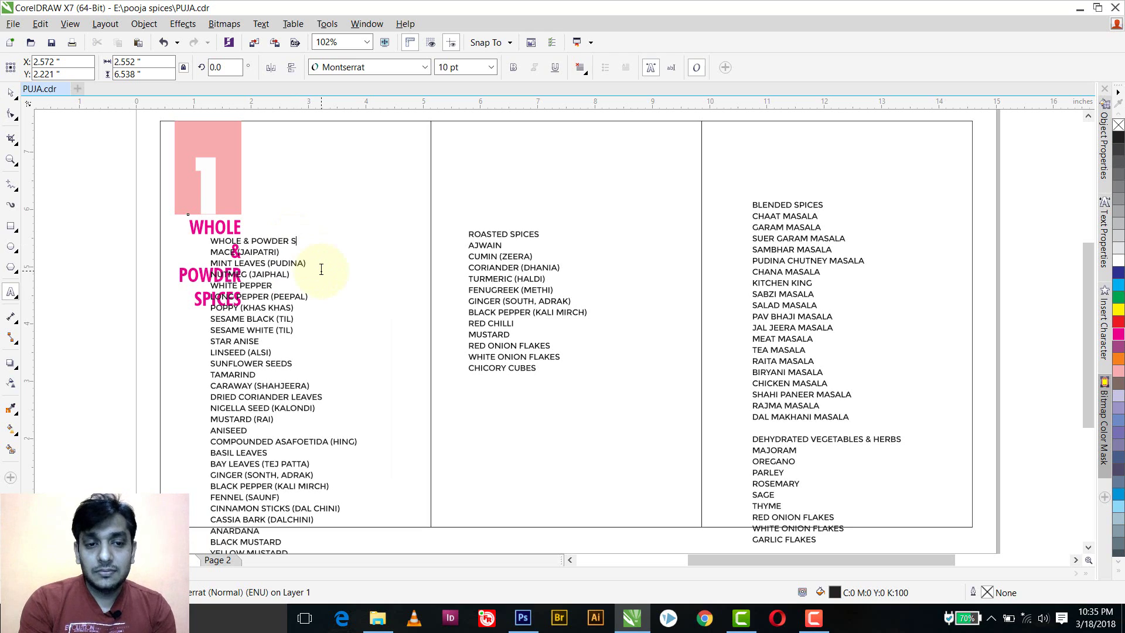
pyautogui.press('BackSpace')
pyautogui.press('BackSpace')
pyautogui.press('BackSpace')
pyautogui.press('BackSpace')
pyautogui.press('BackSpace')
pyautogui.press('BackSpace')
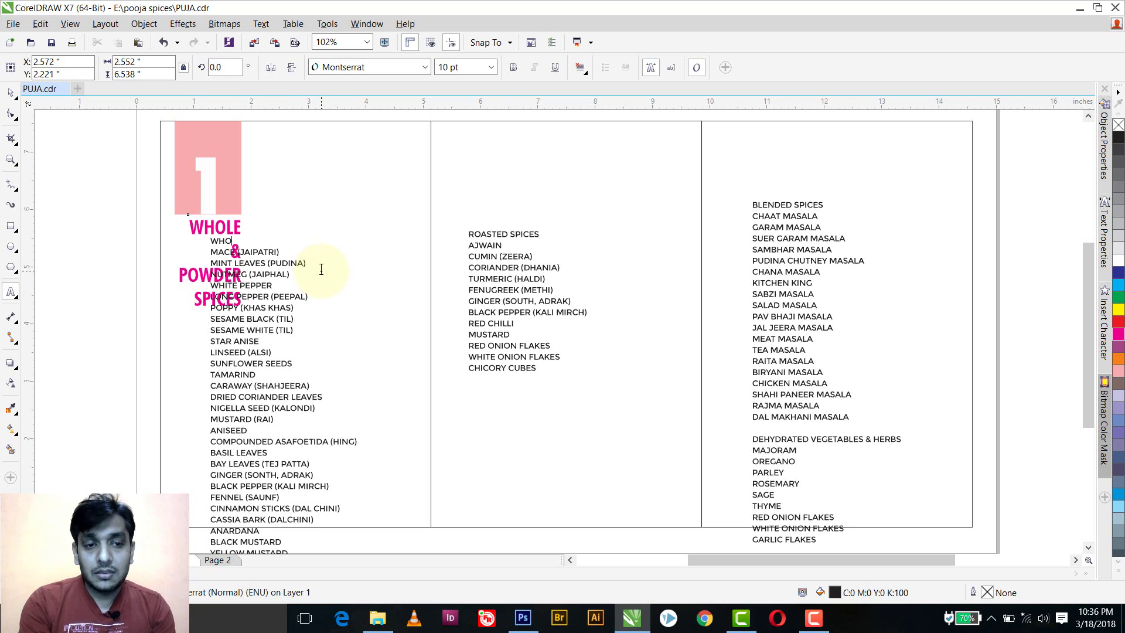
pyautogui.press('BackSpace')
pyautogui.press('BackSpace')
pyautogui.press('Escape')
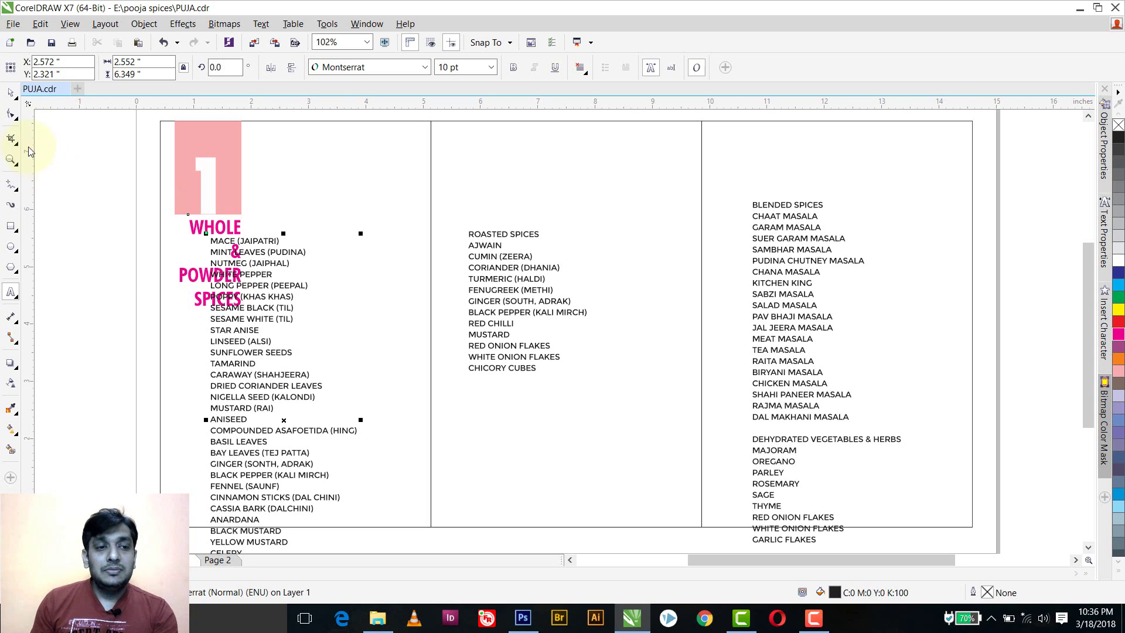
pyautogui.click(10, 93)
pyautogui.click(204, 241)
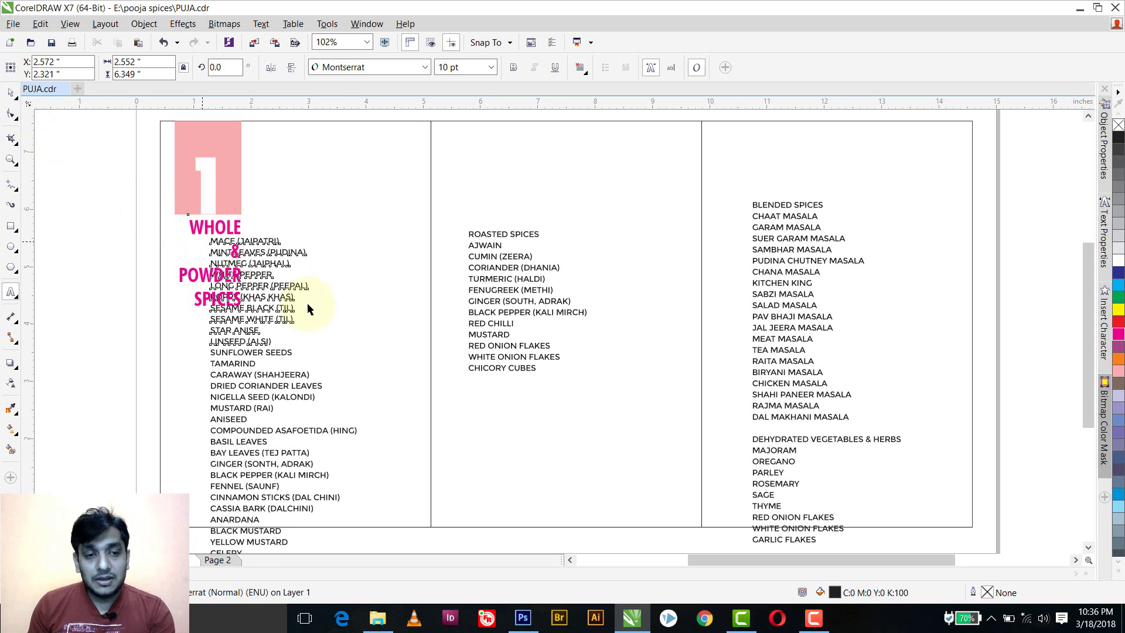
# Move the WHOLE & POWDER SPICES heading beside the 1 block, reflow it onto two lines and left-align it.
pyautogui.click(228, 231)
pyautogui.moveTo(229, 231); pyautogui.dragTo(301, 158)
pyautogui.press('F8')
pyautogui.click(317, 155)
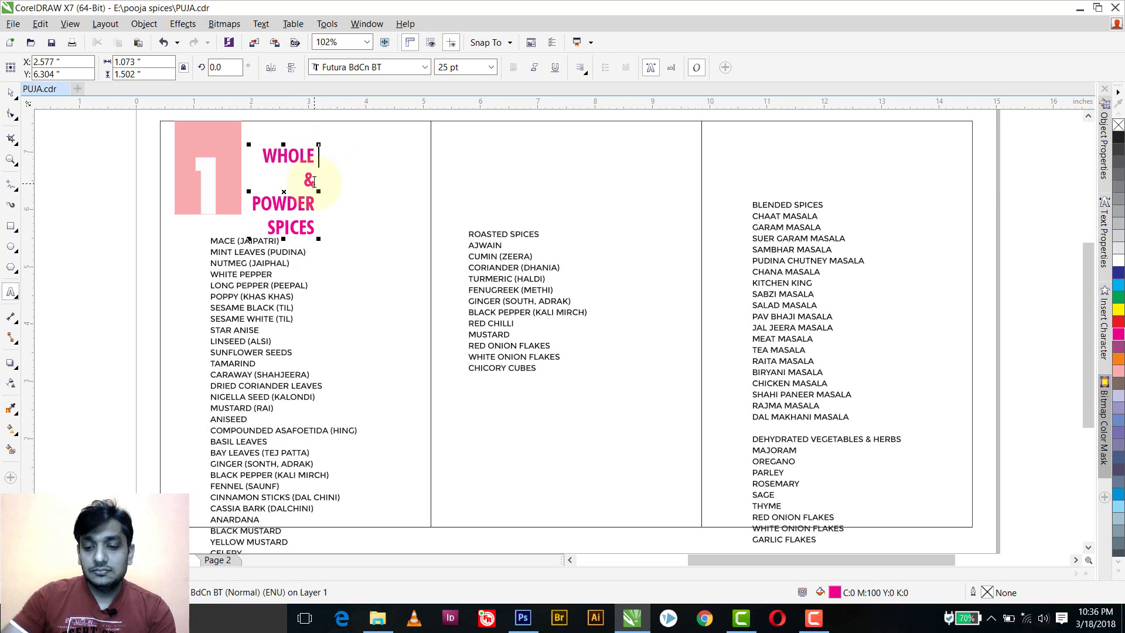
pyautogui.press('Delete')
pyautogui.click(580, 66)
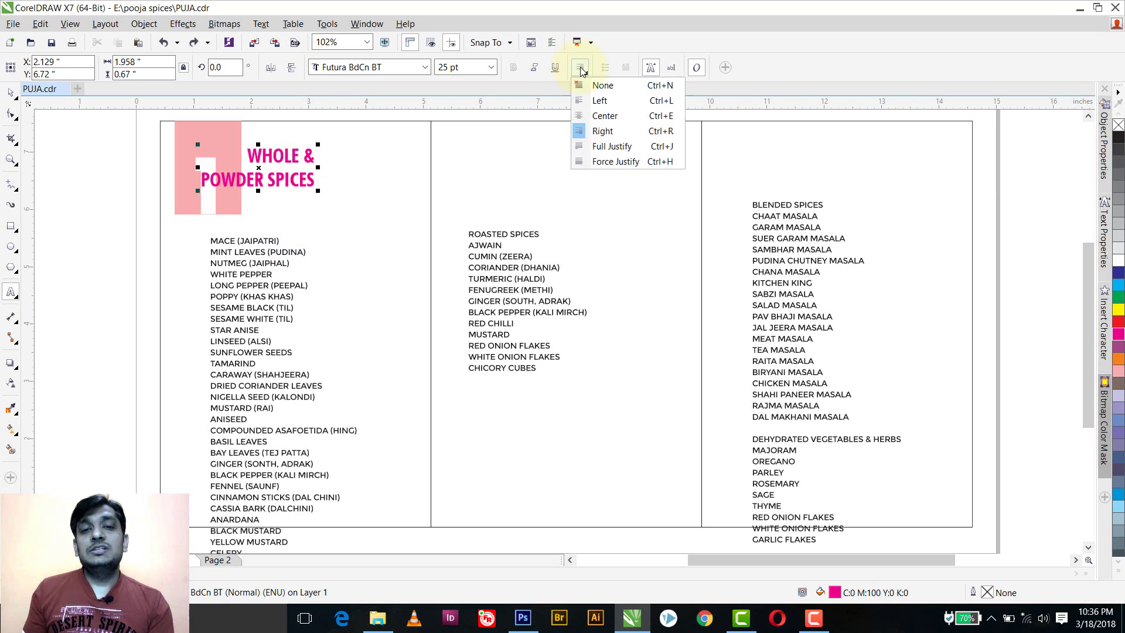
pyautogui.click(612, 100)
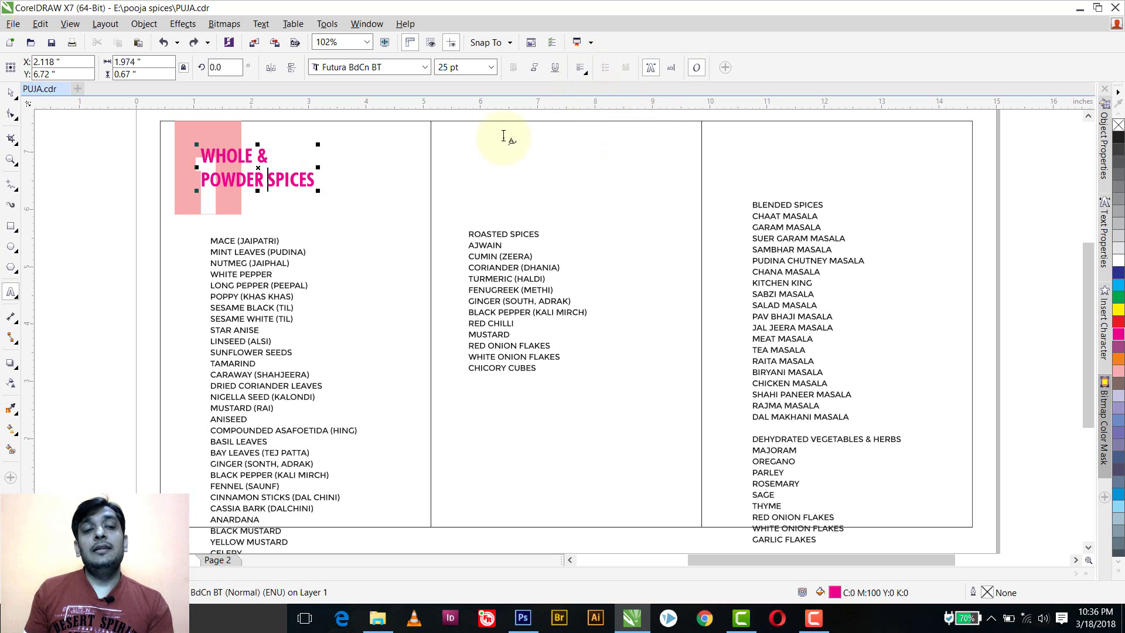
# Position the two-line heading just beside the first pink block and move the spice list directly beneath the block.
pyautogui.click(10, 93)
pyautogui.moveTo(264, 178); pyautogui.dragTo(310, 202)
pyautogui.moveTo(264, 241)
pyautogui.mouseDown()
pyautogui.moveTo(231, 230)
pyautogui.moveTo(245, 234)
pyautogui.mouseUp()
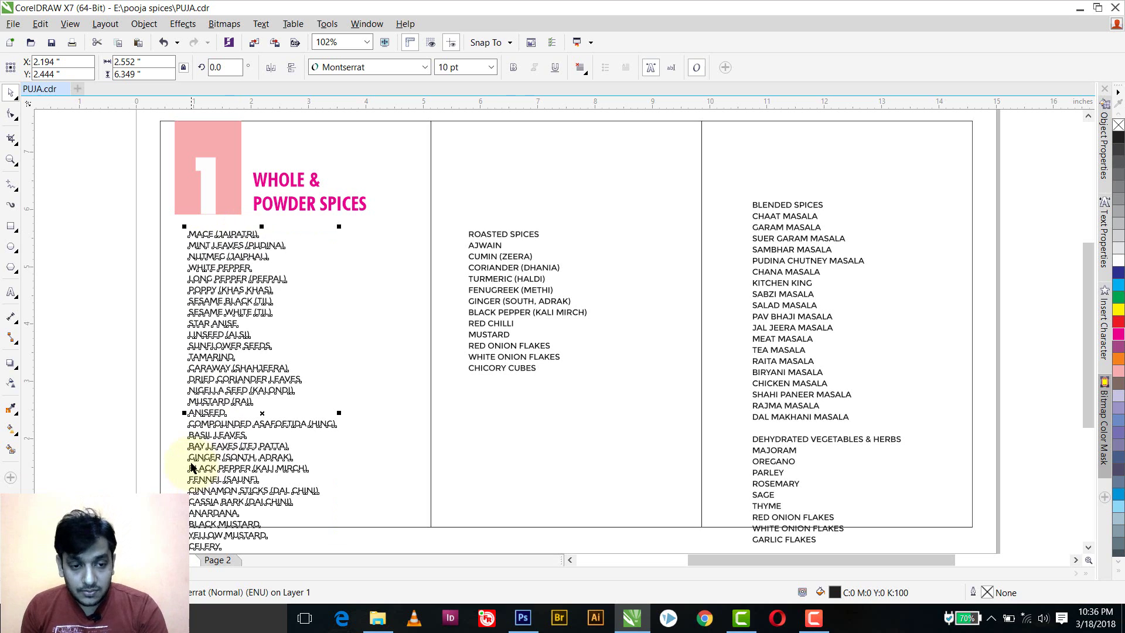
# Cut the lines from ANARDANA to the end out of the first panel's spice list, leaving CASSIA BARK (DALCHINI) as its last line.
pyautogui.scroll(-2, 223, 463)
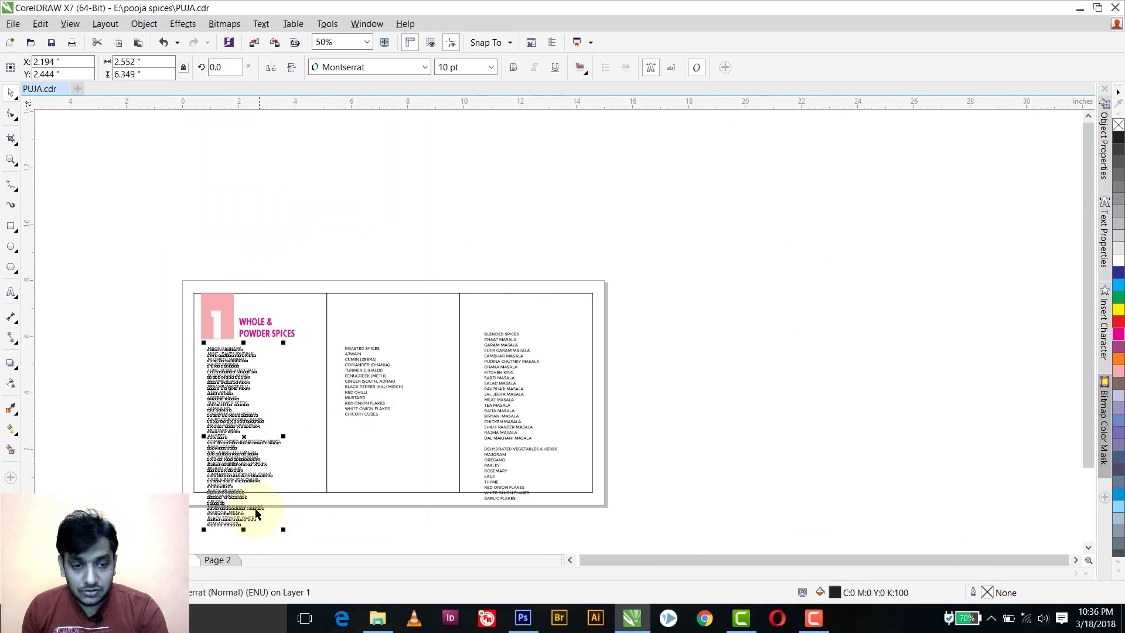
pyautogui.scroll(2, 246, 483)
pyautogui.hotkey('ctrl', 'z')
pyautogui.doubleClick(167, 473)
pyautogui.click(165, 456)
pyautogui.hotkey('ctrl', 'shift', 'End')
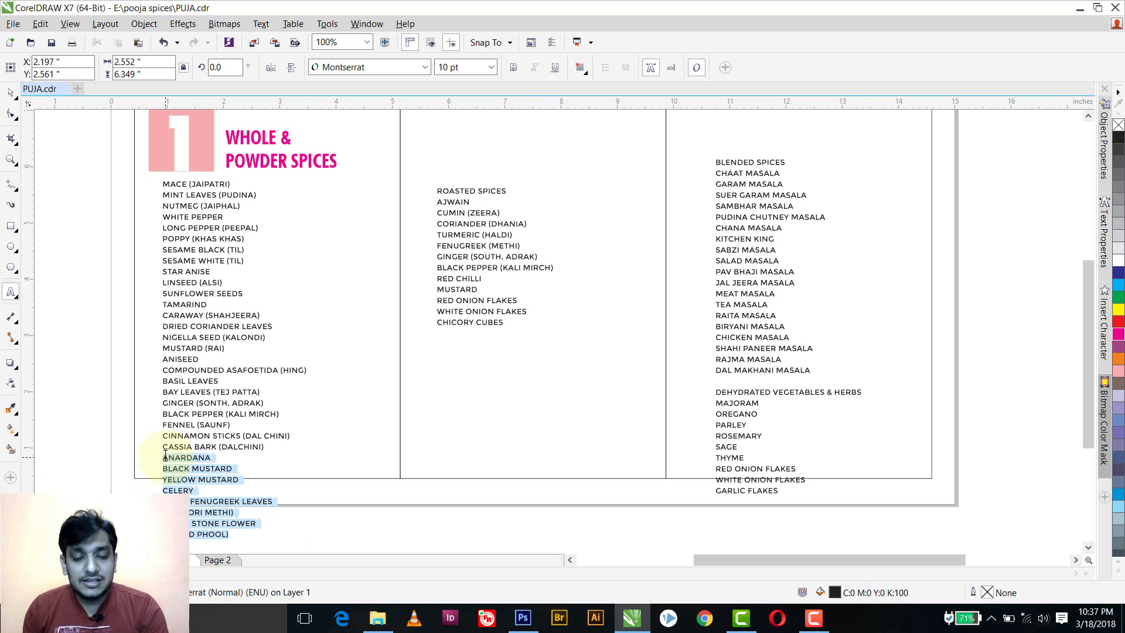
pyautogui.press('Delete')
pyautogui.press('BackSpace')
pyautogui.click(333, 206)
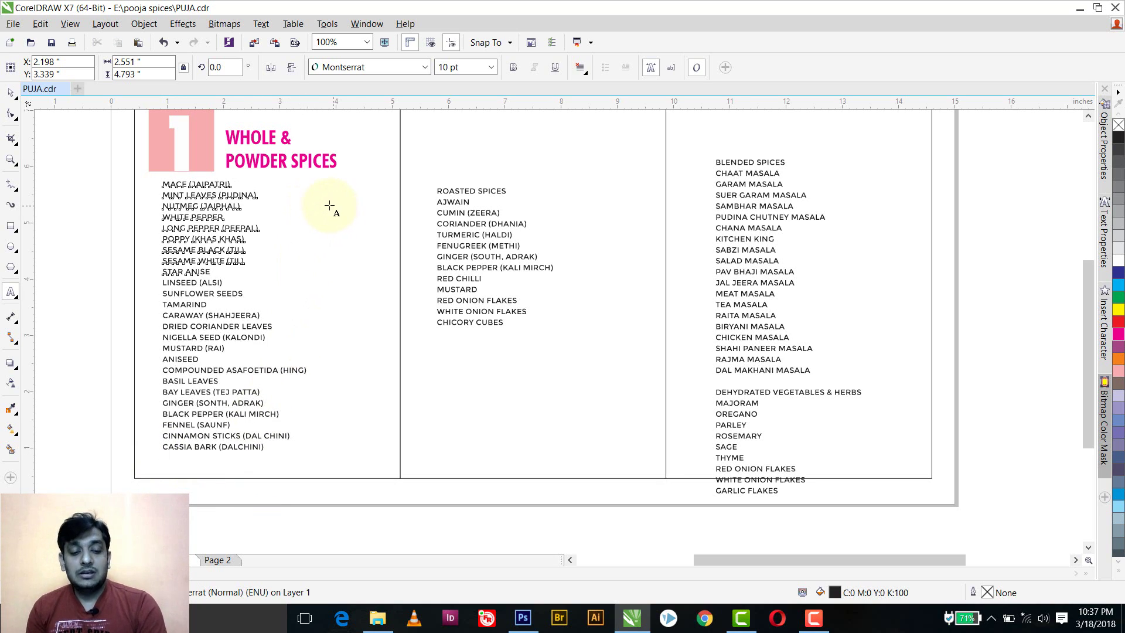
# Paste the cut lines starting with ANARDANA as a second column and align its top with the first panel's list.
pyautogui.hotkey('ctrl', 'v')
pyautogui.hotkey('ctrl', 'space')
pyautogui.moveTo(364, 205); pyautogui.dragTo(307, 185)
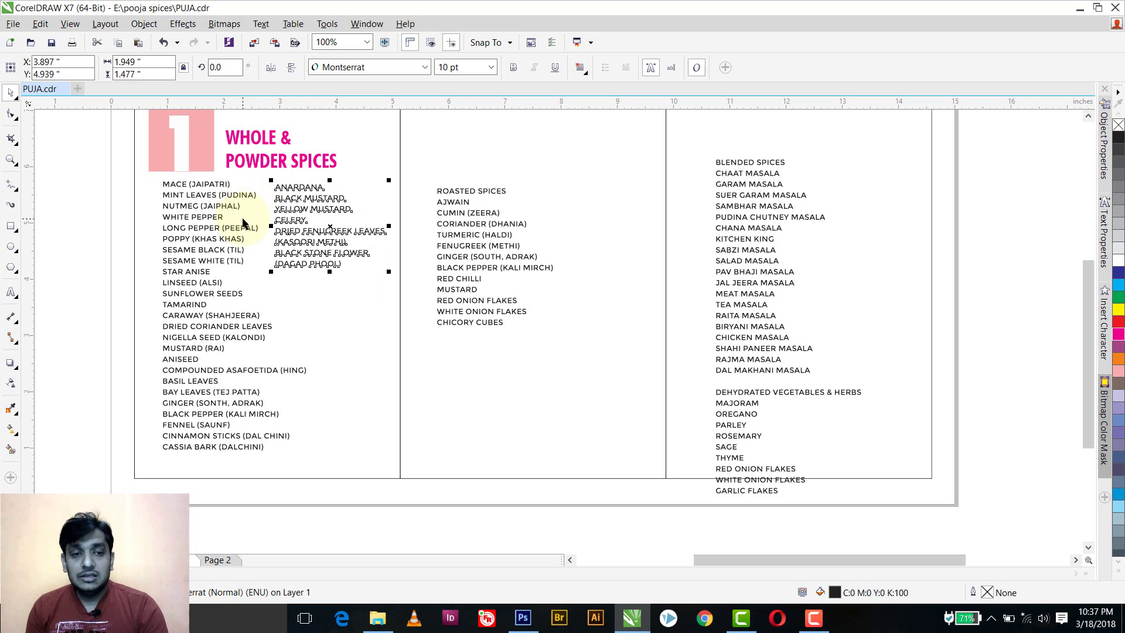
pyautogui.keyDown('shift'); pyautogui.click(235, 200); pyautogui.keyUp('shift')
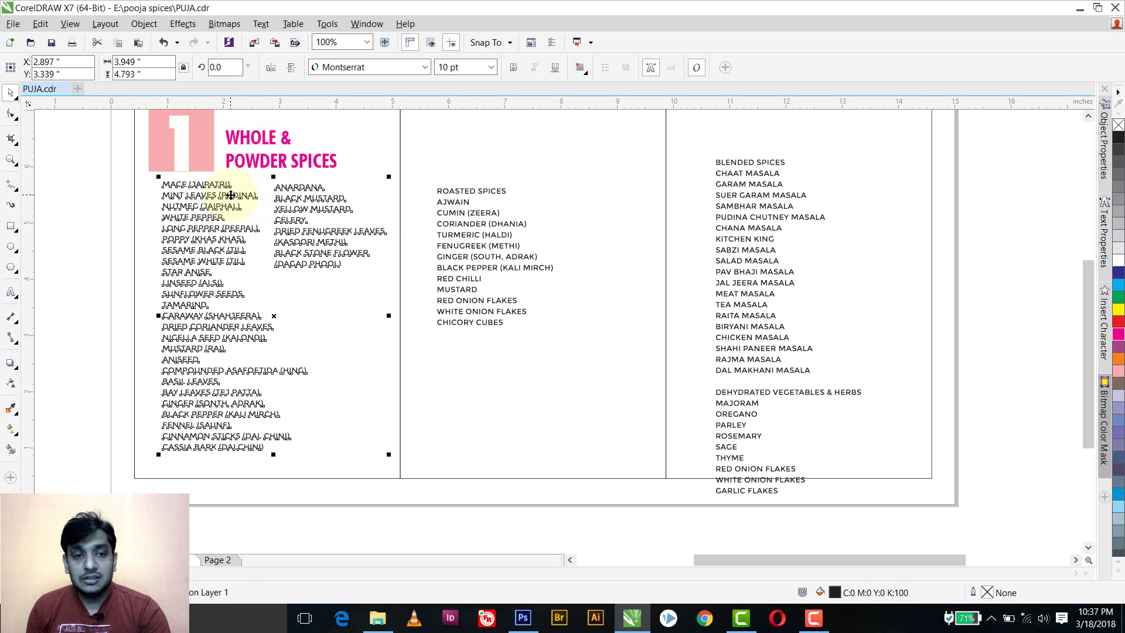
pyautogui.click(316, 309)
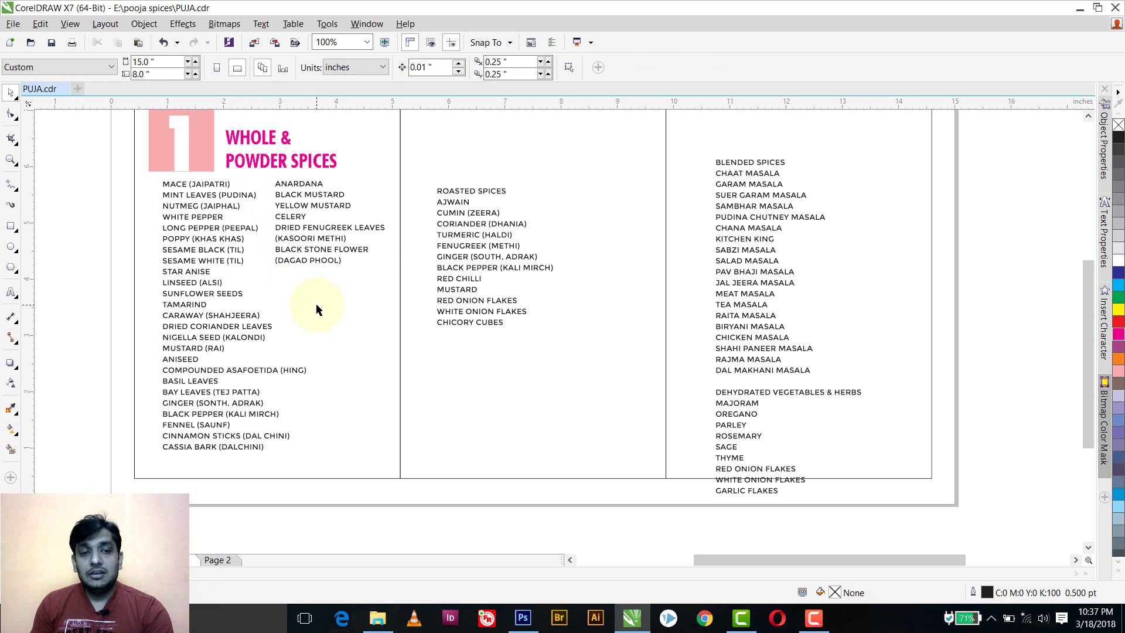
# Duplicate the numbered pink block and its heading to the same position in the second and third panels.
pyautogui.scroll(2, 392, 252)
pyautogui.scroll(-2, 395, 258)
pyautogui.scroll(-3, 258, 454)
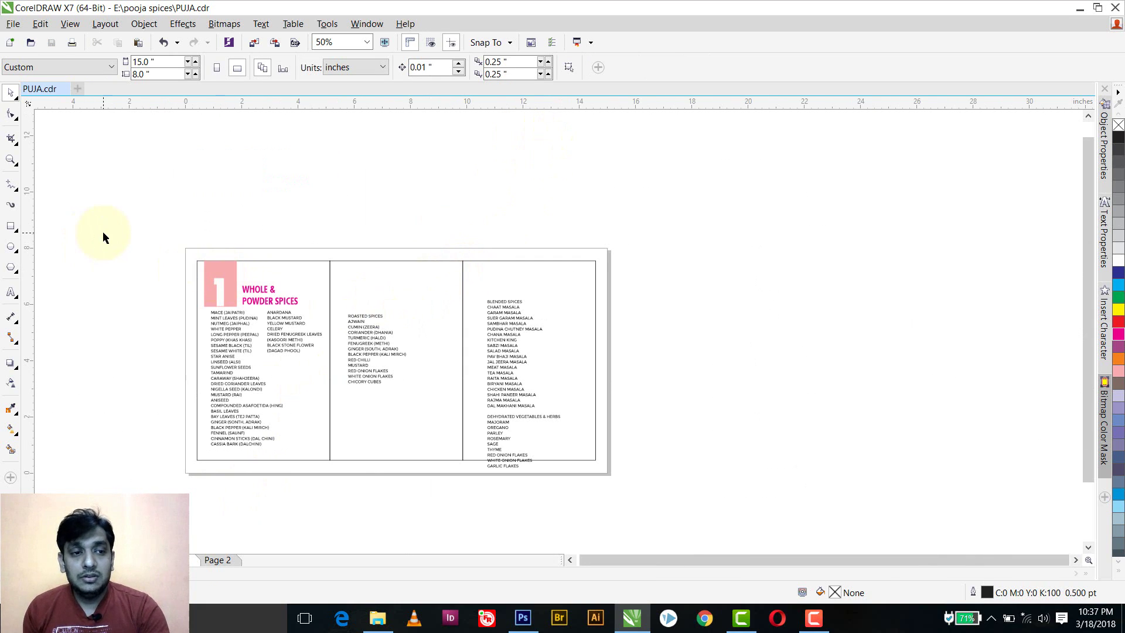
pyautogui.click(8, 158)
pyautogui.moveTo(175, 245); pyautogui.dragTo(720, 482)
pyautogui.click(10, 92)
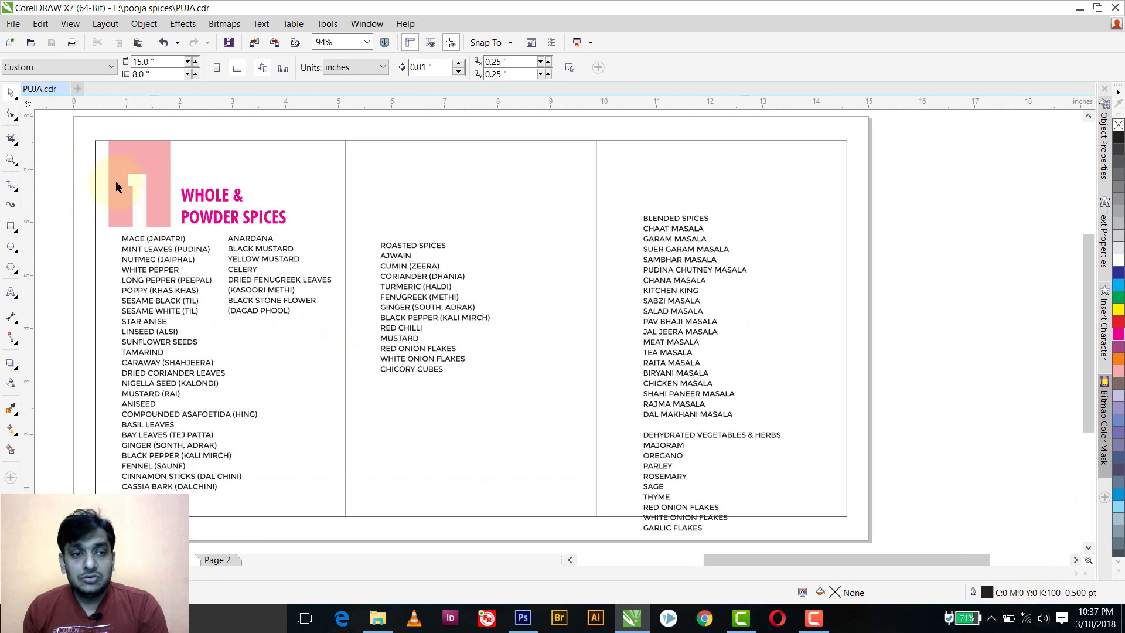
pyautogui.moveTo(83, 129); pyautogui.dragTo(291, 246)
pyautogui.moveTo(143, 162); pyautogui.dragTo(394, 150)
pyautogui.rightClick(395, 149)
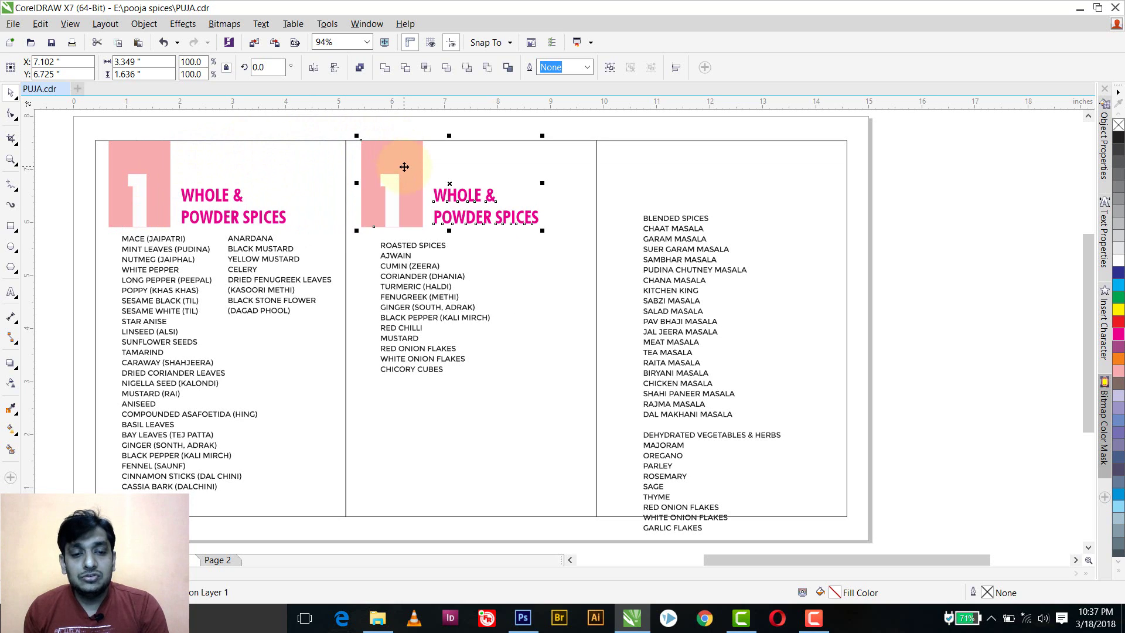
pyautogui.hotkey('ctrl', 'r')
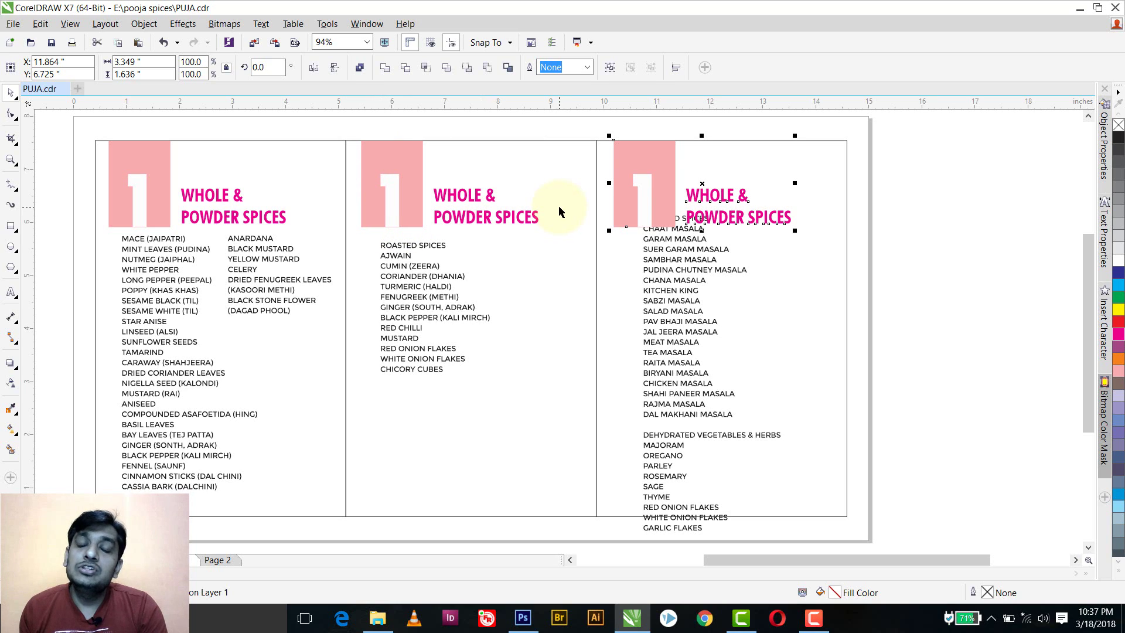
# Change the number in the second panel's block to 2 and in the third panel's block to 3.
pyautogui.doubleClick(388, 188)
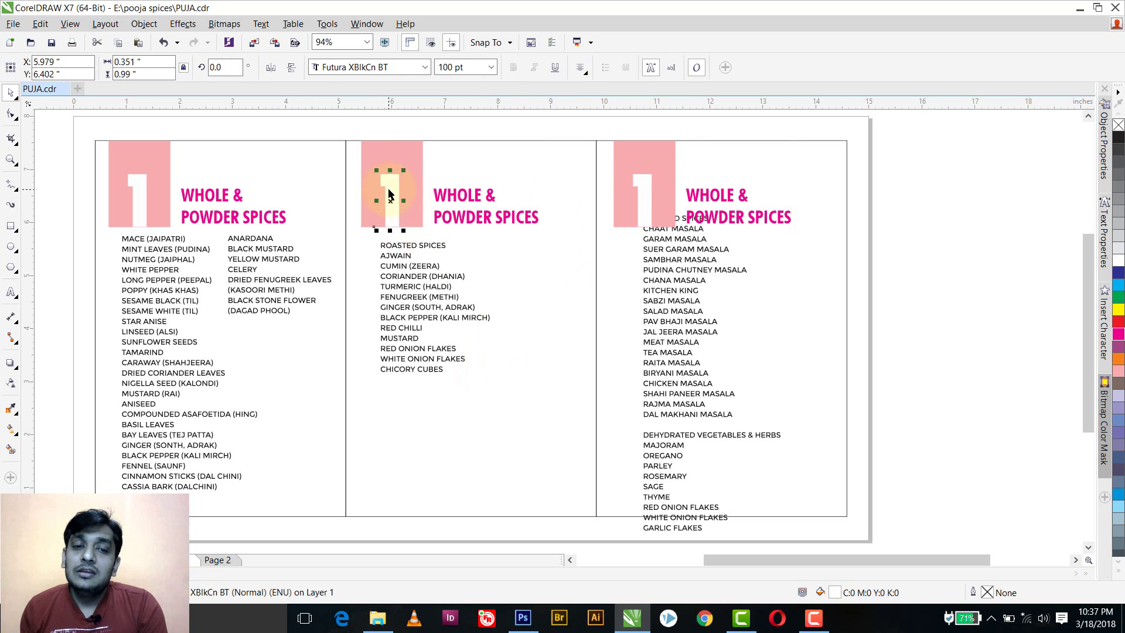
pyautogui.doubleClick(389, 188)
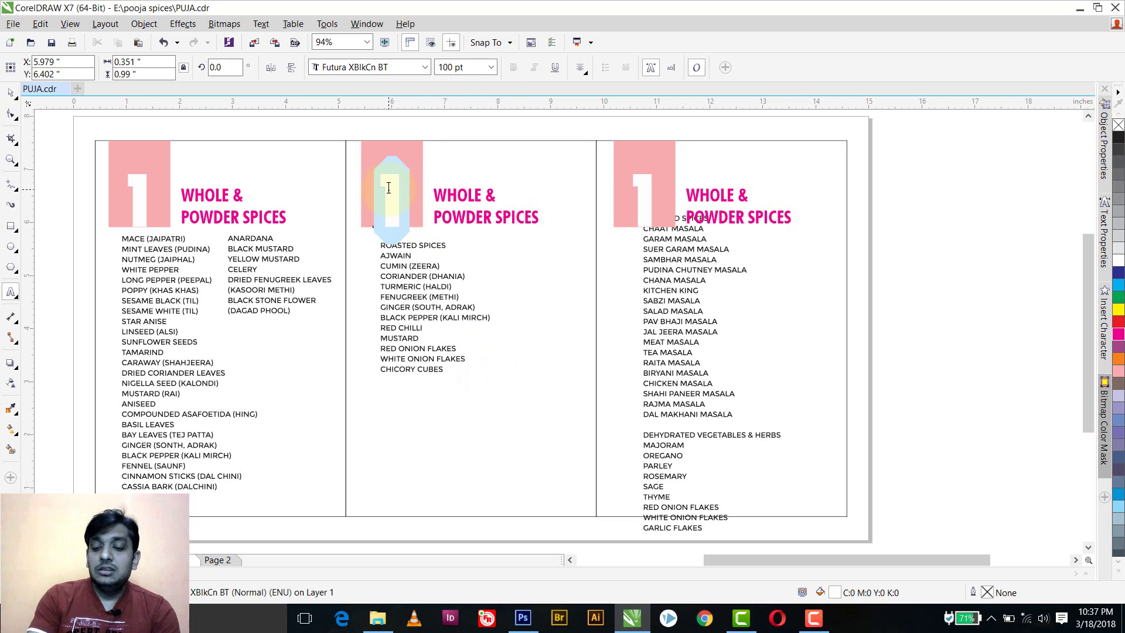
pyautogui.write('2')
pyautogui.hotkey('ctrl', 'space')
pyautogui.click(610, 208)
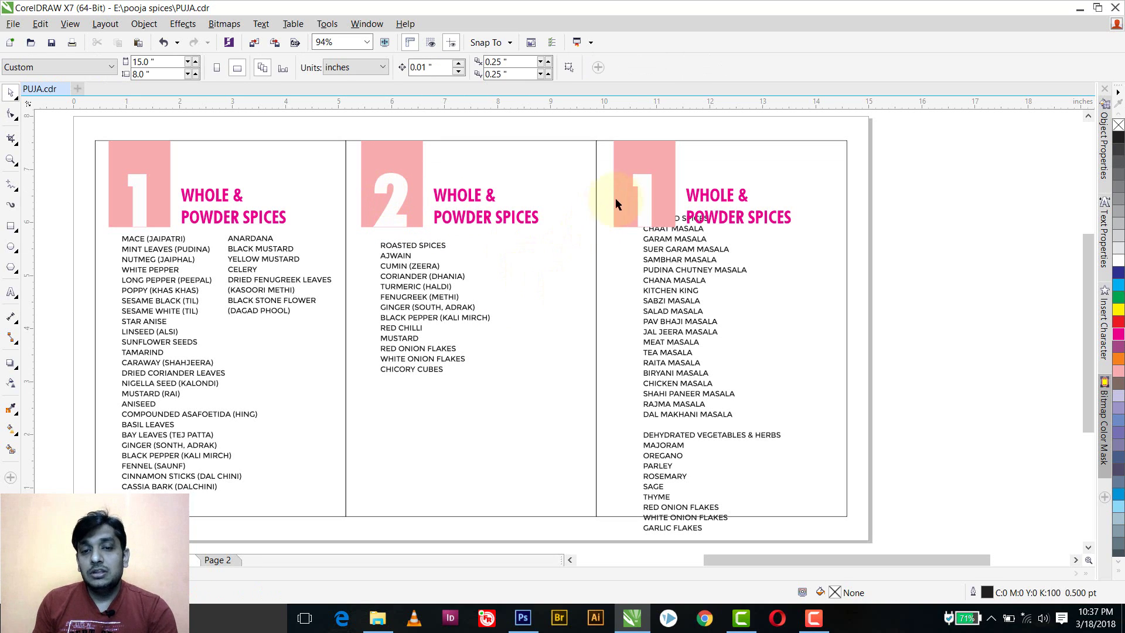
pyautogui.doubleClick(637, 182)
pyautogui.doubleClick(637, 182)
pyautogui.write('3')
pyautogui.hotkey('ctrl', 'space')
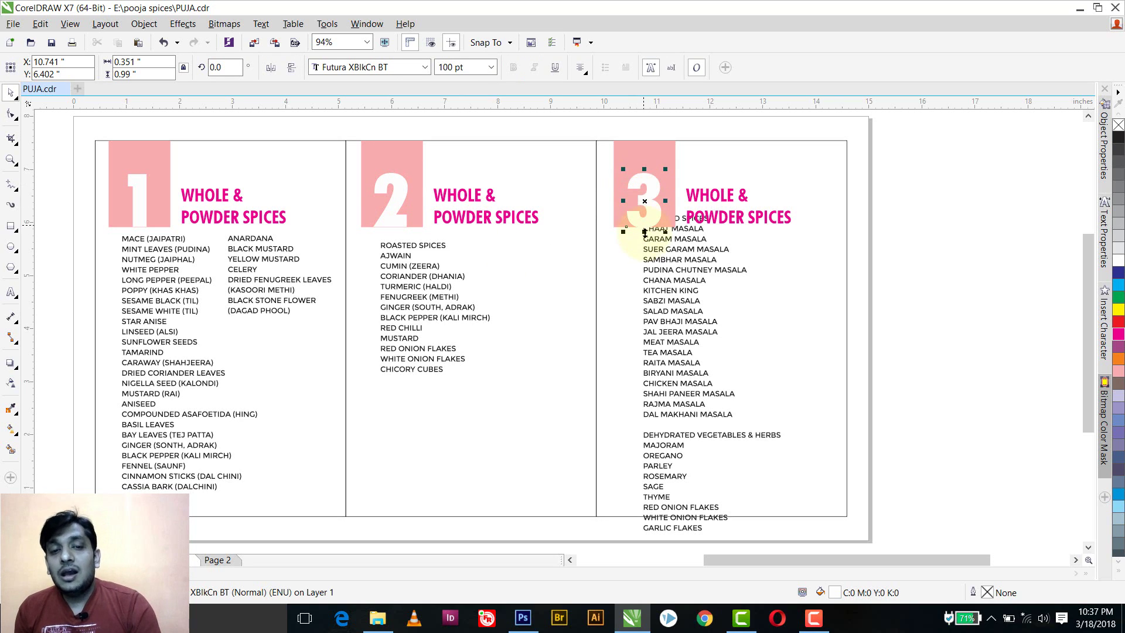
pyautogui.click(536, 317)
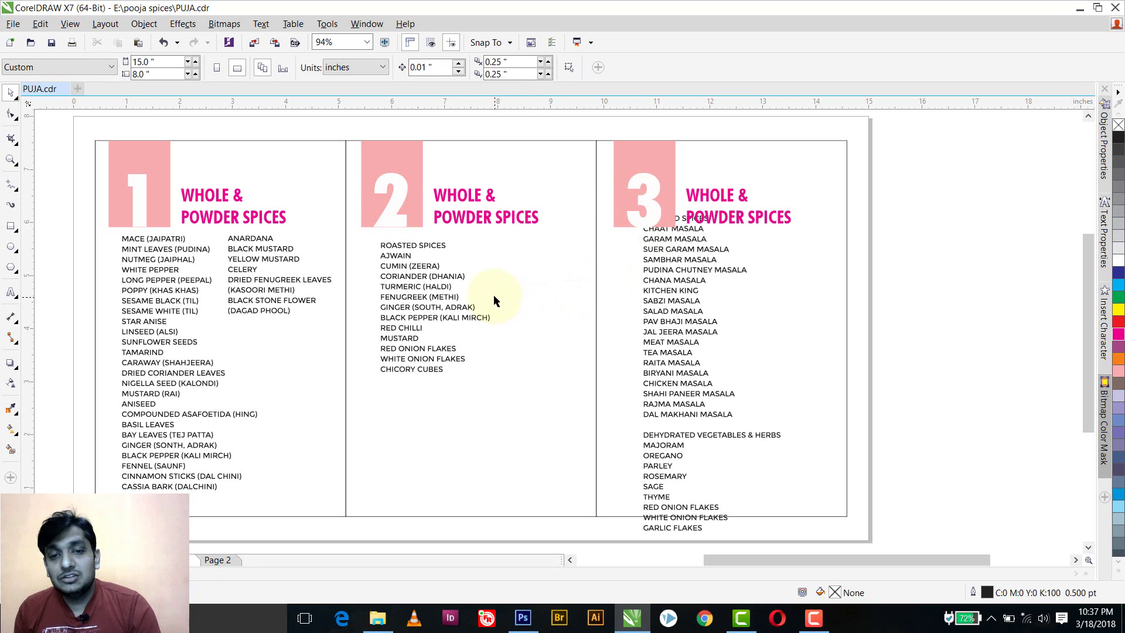
# Recolor the first panel's heading dark blue and its number block light blue.
pyautogui.doubleClick(434, 248)
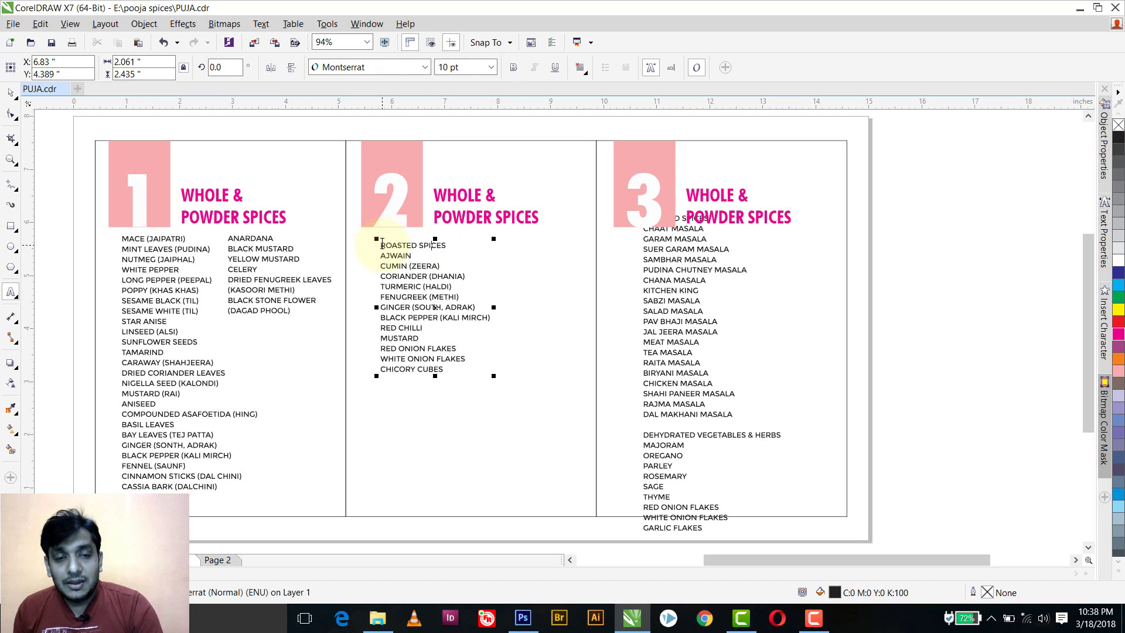
pyautogui.hotkey('ctrl', 'space')
pyautogui.click(231, 205)
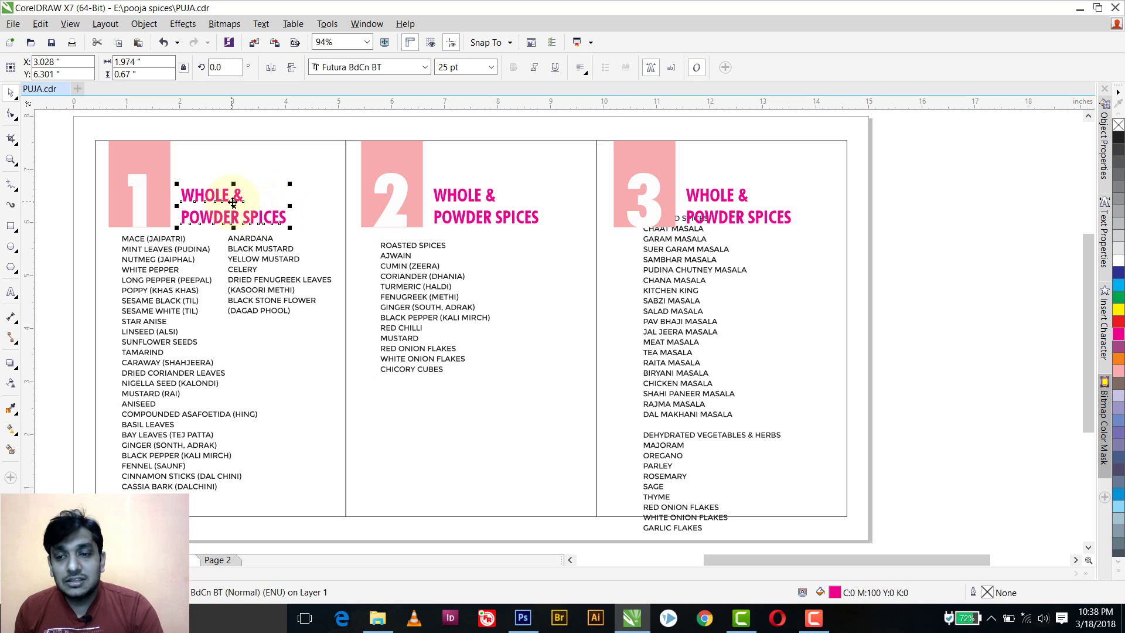
pyautogui.click(1119, 272)
pyautogui.click(146, 154)
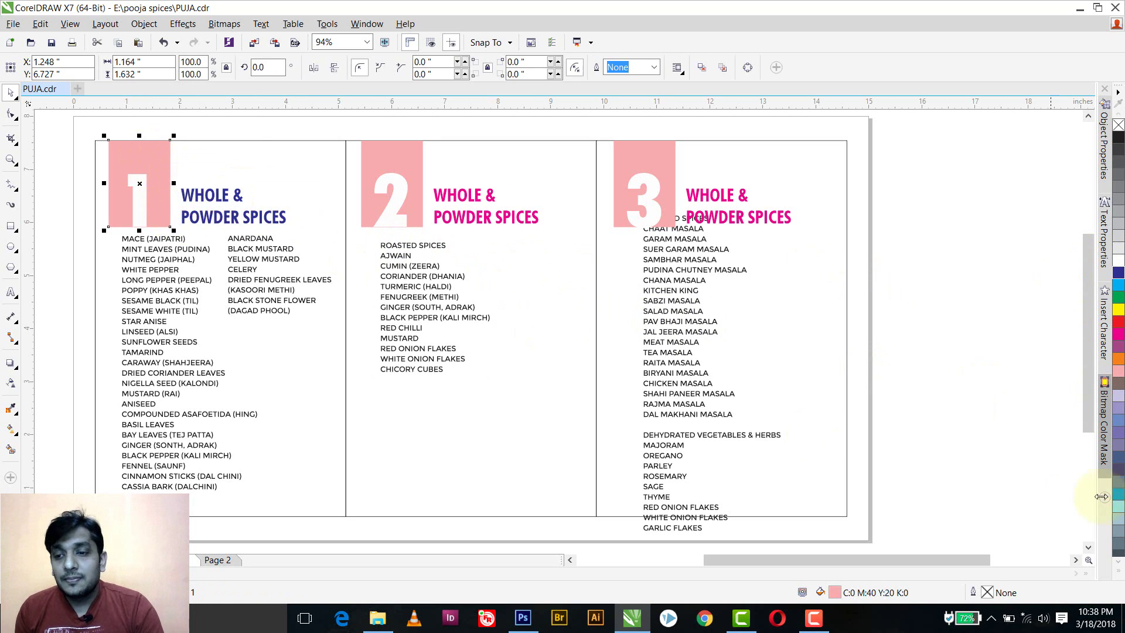
pyautogui.click(1120, 508)
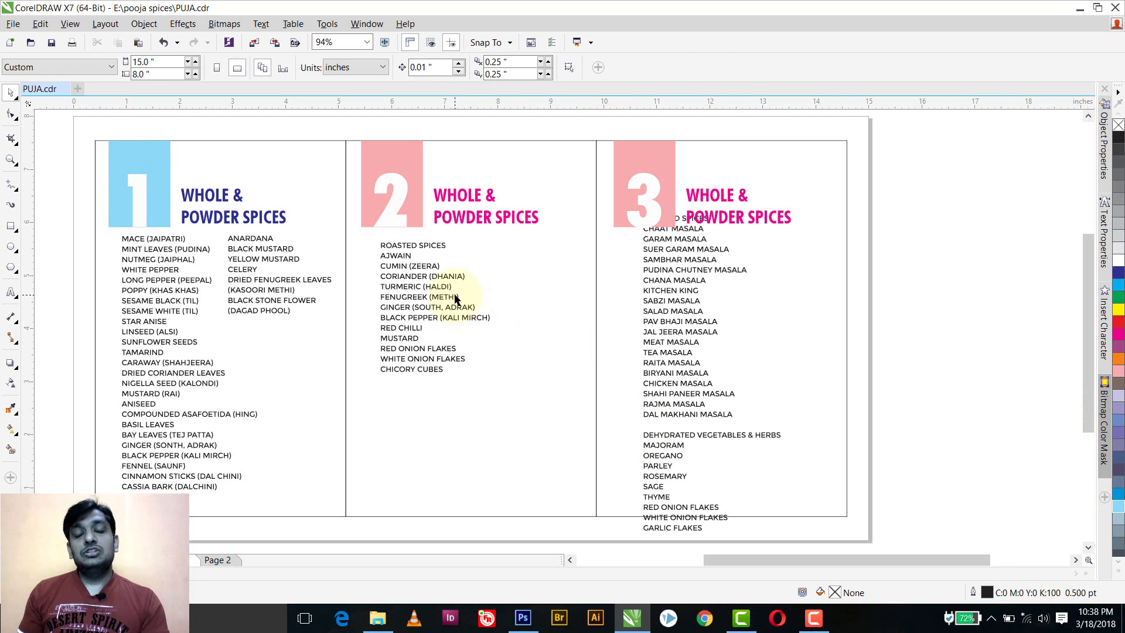
# Recolor the third panel's number block light blue and its heading dark blue to match the first panel.
pyautogui.click(662, 158)
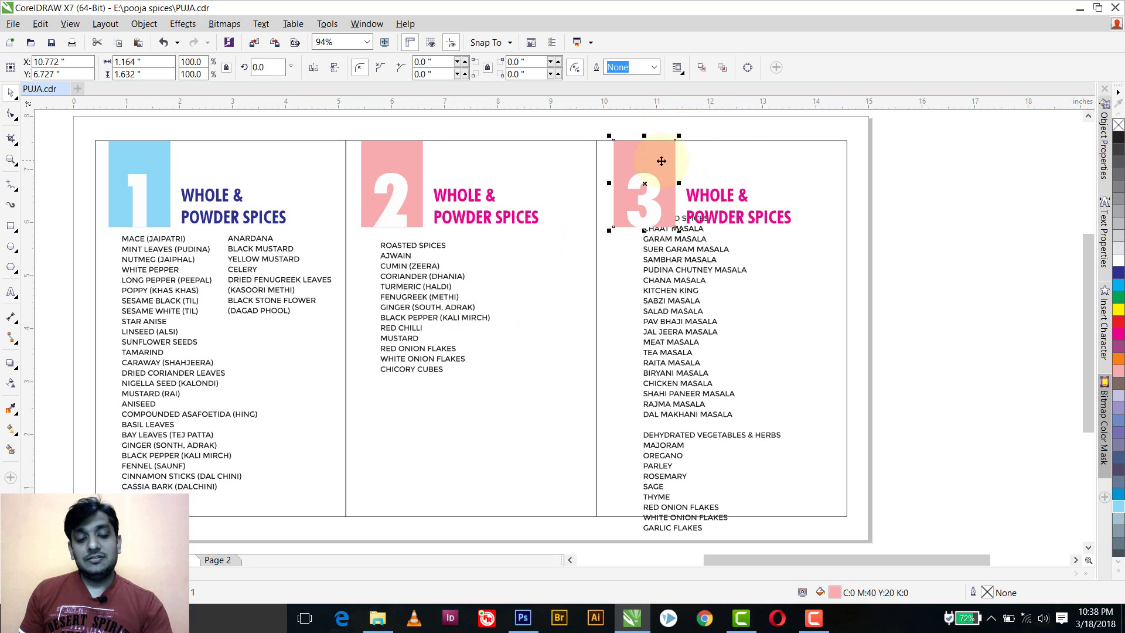
pyautogui.click(718, 204)
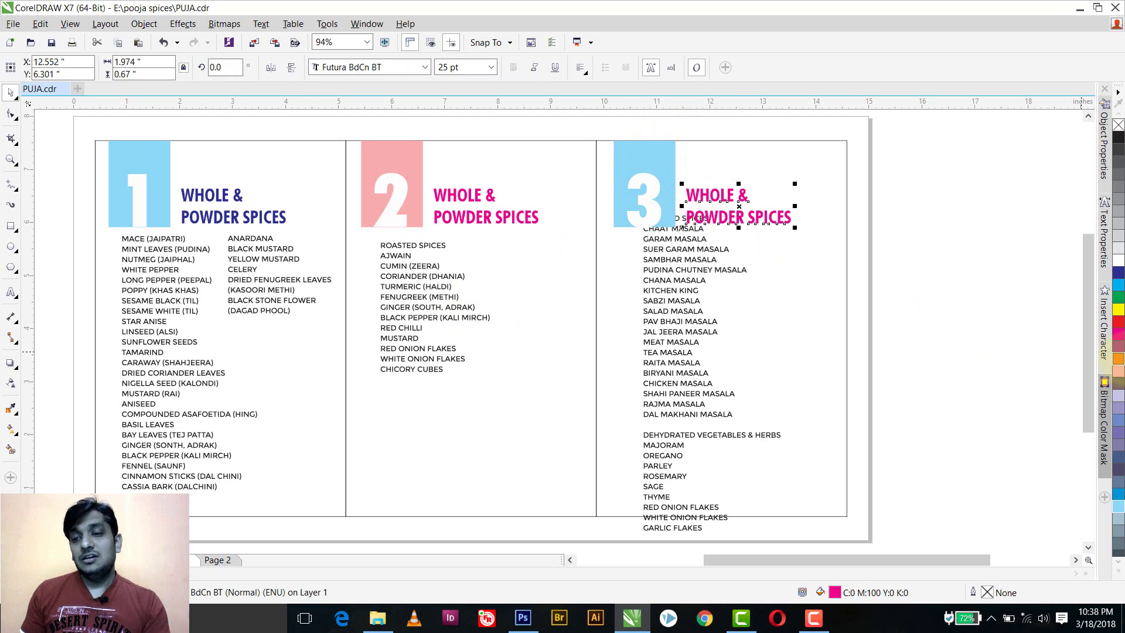
pyautogui.click(1118, 273)
pyautogui.click(849, 294)
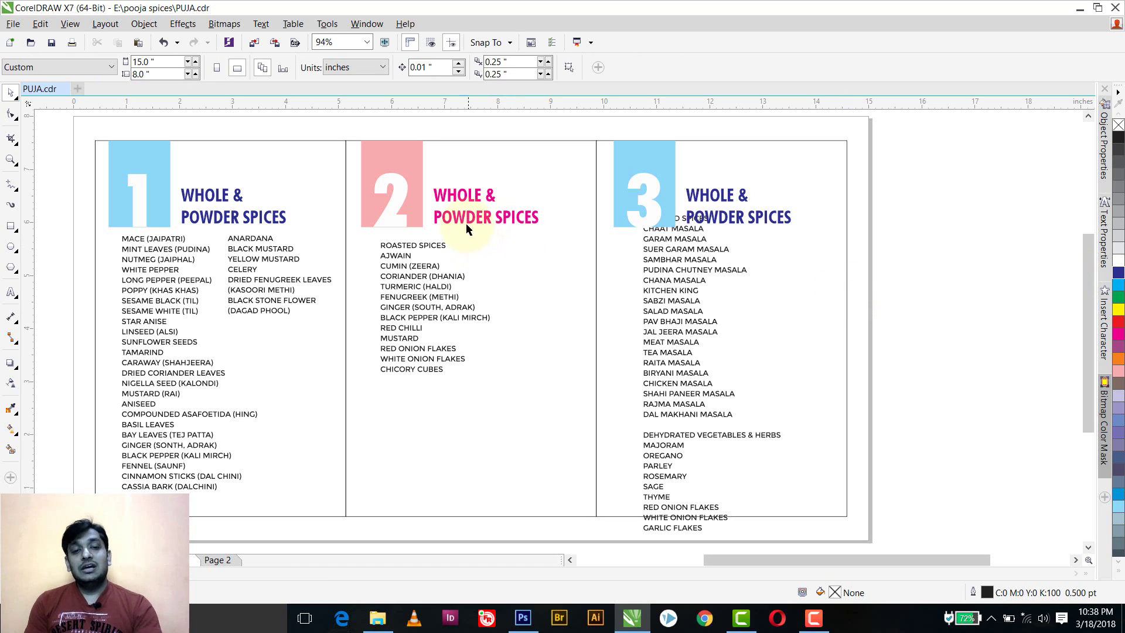
# Replace the second panel's heading text with ROASTED SPICES, broken onto two lines.
pyautogui.press('F8')
pyautogui.click(460, 196)
pyautogui.hotkey('ctrl', 'a')
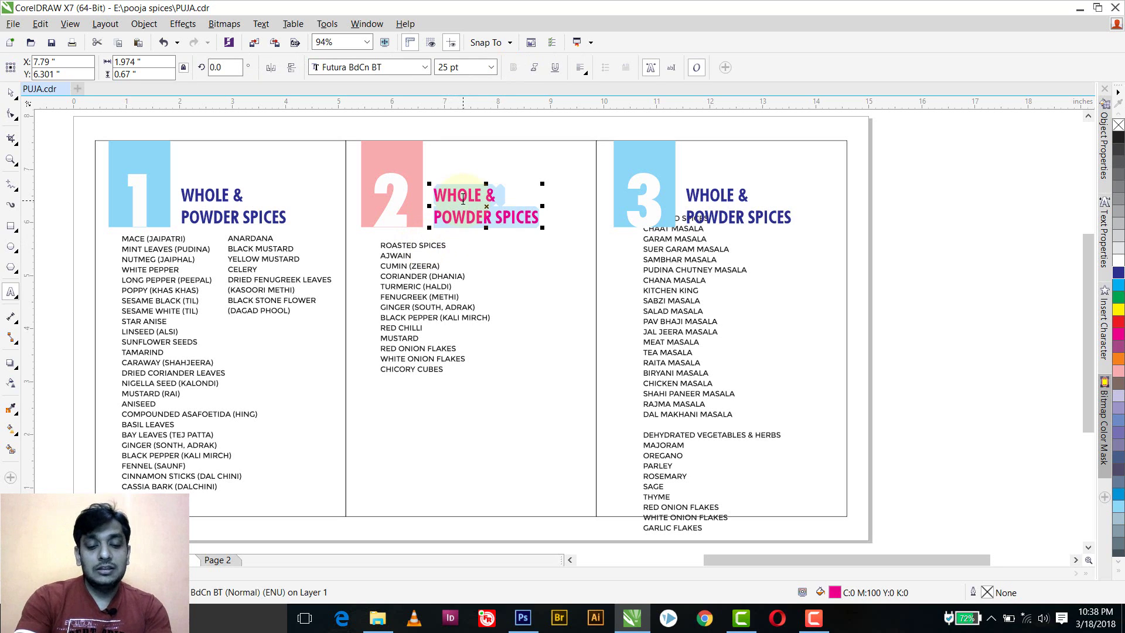
pyautogui.write('ROASTED SPICES')
pyautogui.click(497, 195)
pyautogui.press('Return')
# Remove the ROASTED SPICES title line from the second panel's list so it starts with AJWAIN.
pyautogui.click(446, 254)
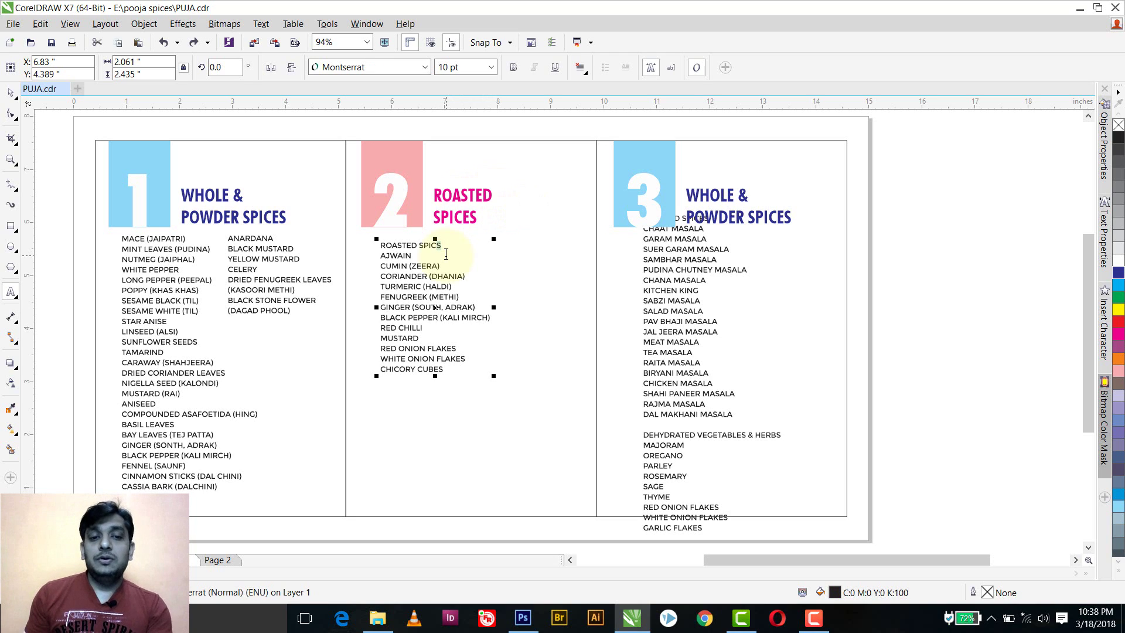
pyautogui.moveTo(382, 245); pyautogui.dragTo(446, 240)
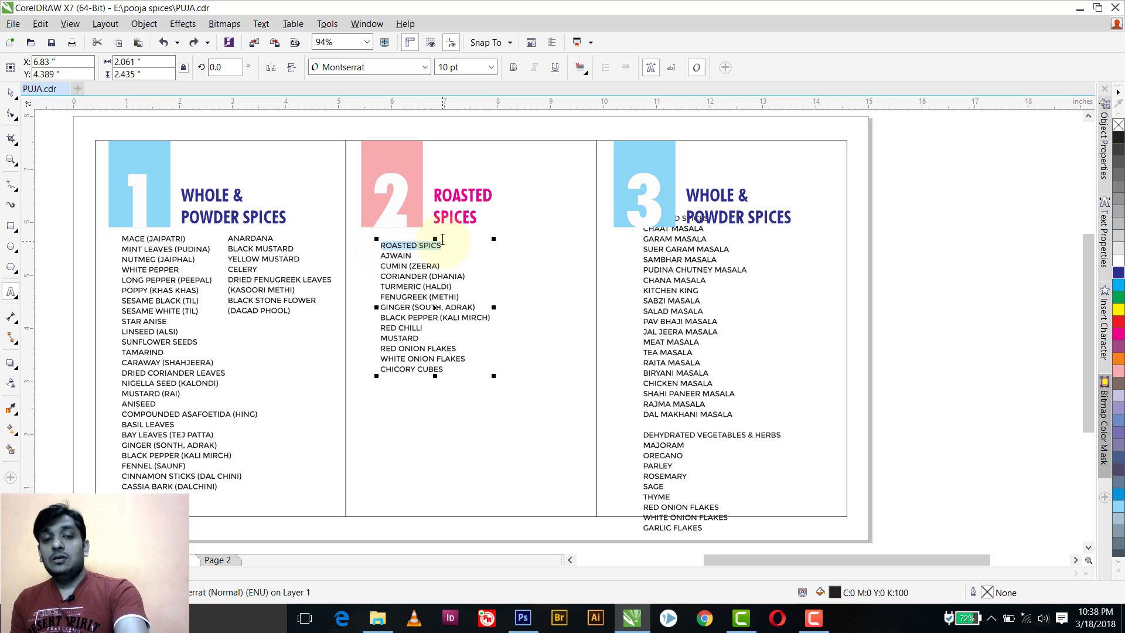
pyautogui.press('Delete')
pyautogui.press('Delete')
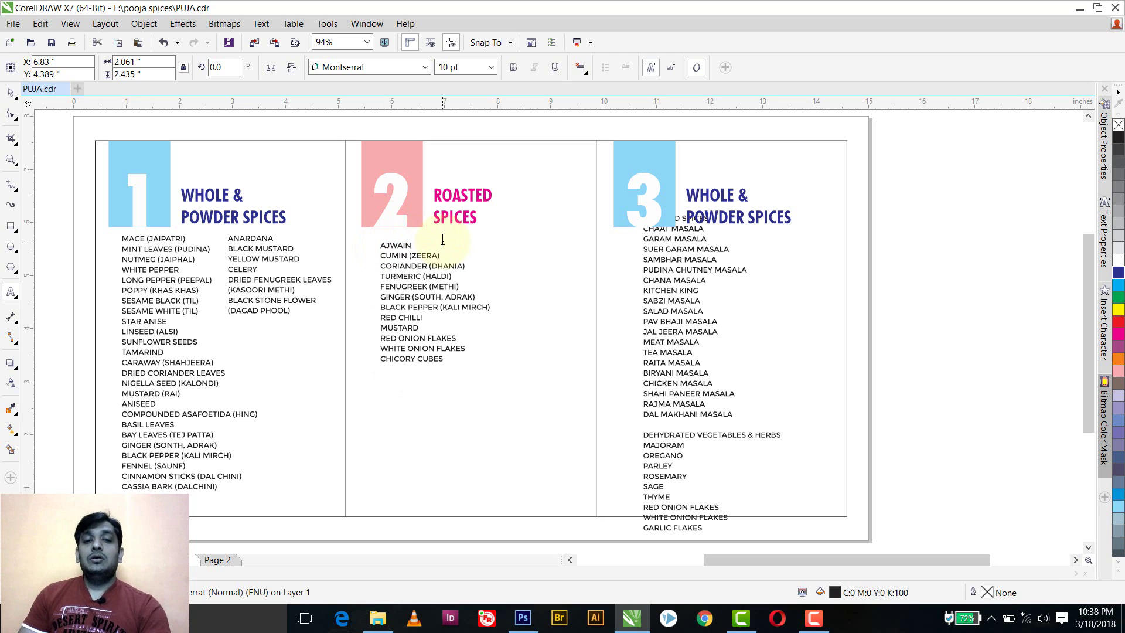
pyautogui.hotkey('ctrl', 'space')
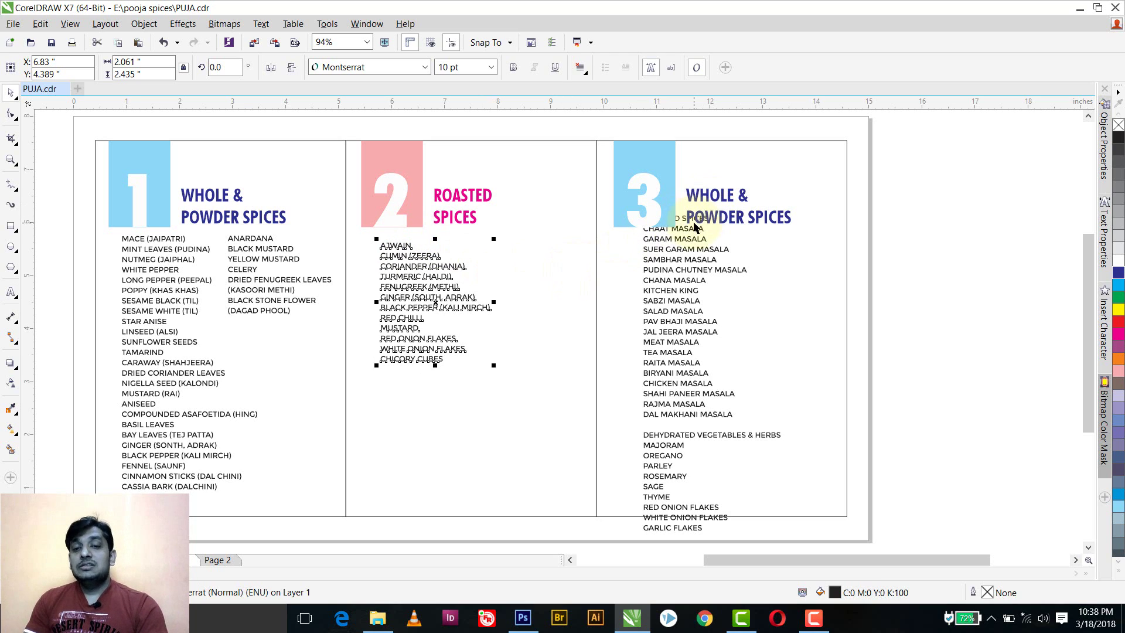
# Move the third panel's spice list below its number block and replace the heading with BLENDED SPICES on two lines.
pyautogui.moveTo(699, 245); pyautogui.dragTo(714, 273)
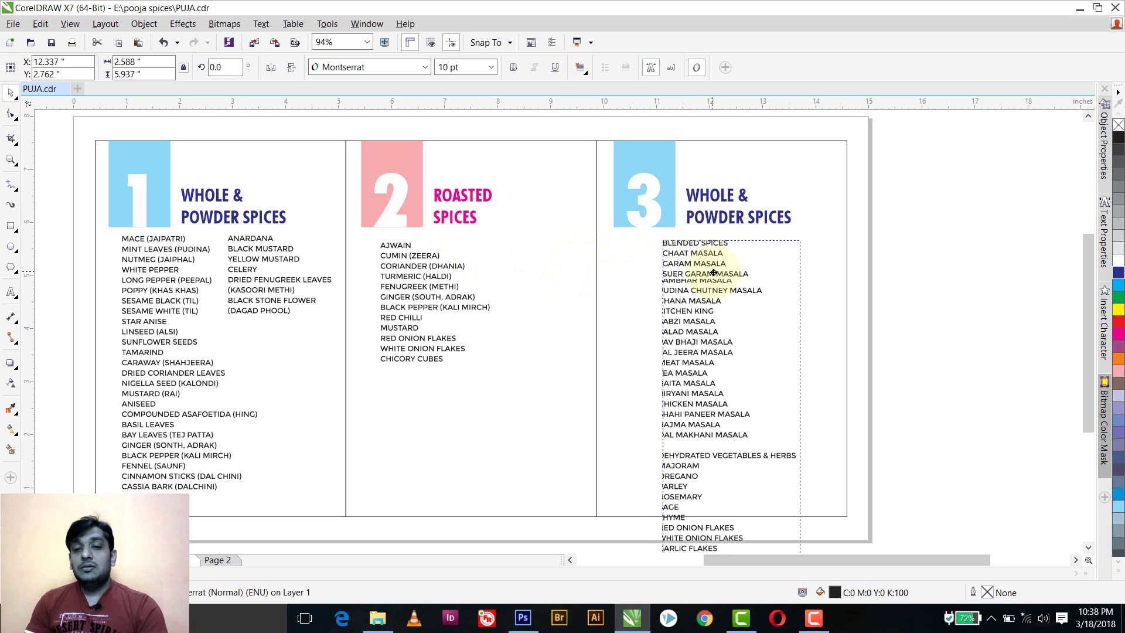
pyautogui.doubleClick(728, 195)
pyautogui.hotkey('ctrl', 'a')
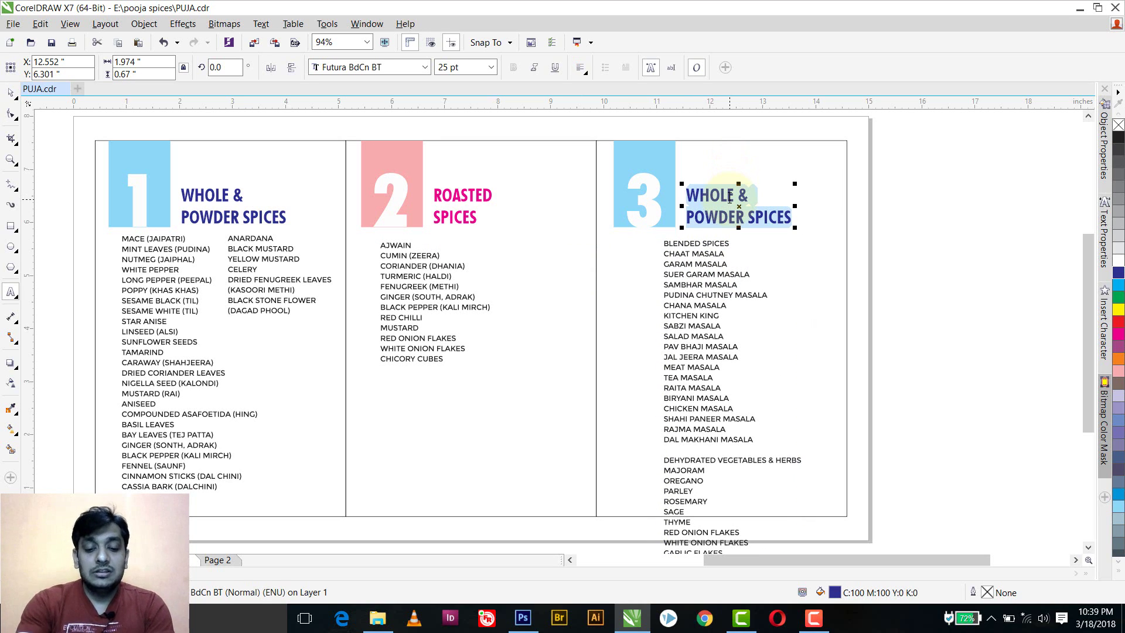
pyautogui.write('BLENDEDSP')
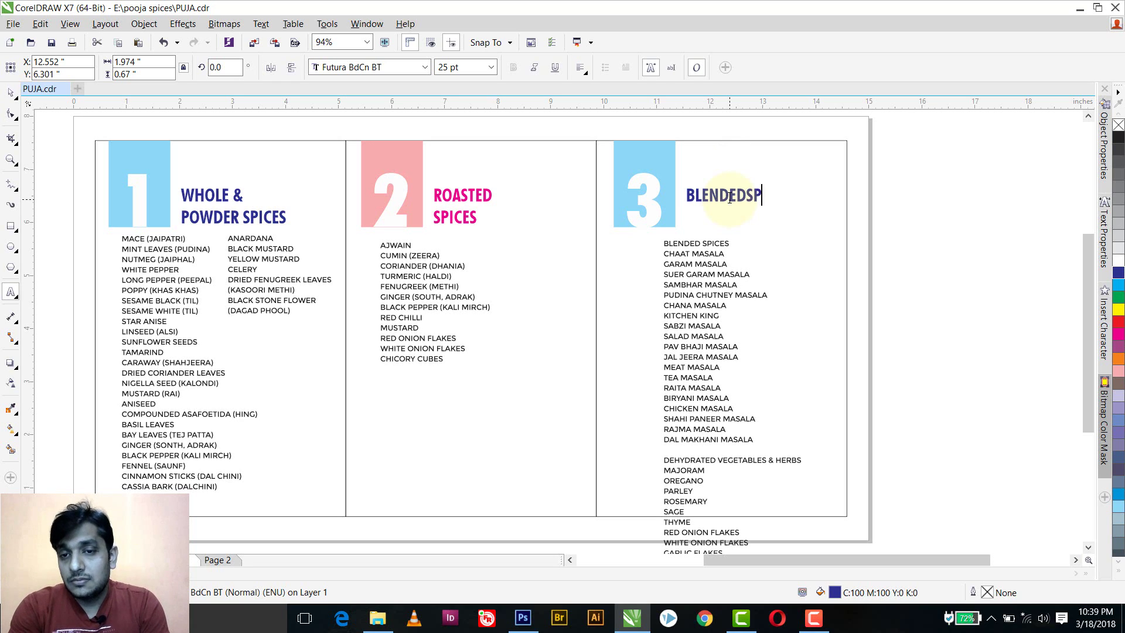
pyautogui.press('BackSpace')
pyautogui.write('SPICES')
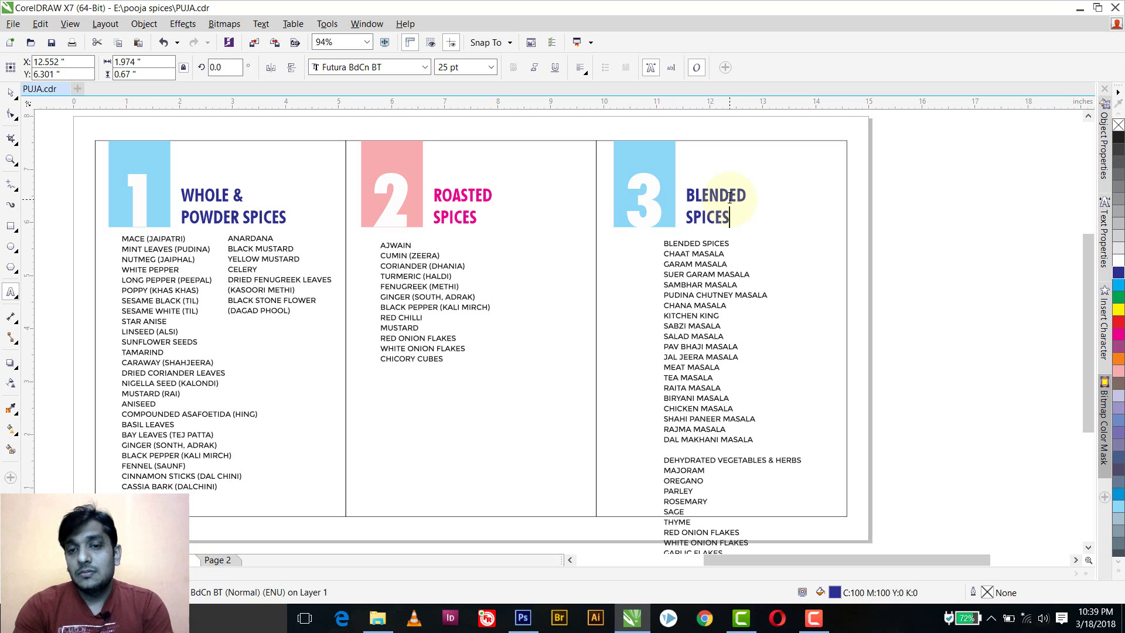
# Remove the BLENDED SPICES title from the third panel's list and move its DEHYDRATED VEGETABLES & HERBS section below the second panel's list.
pyautogui.tripleClick(727, 244)
pyautogui.press('Delete')
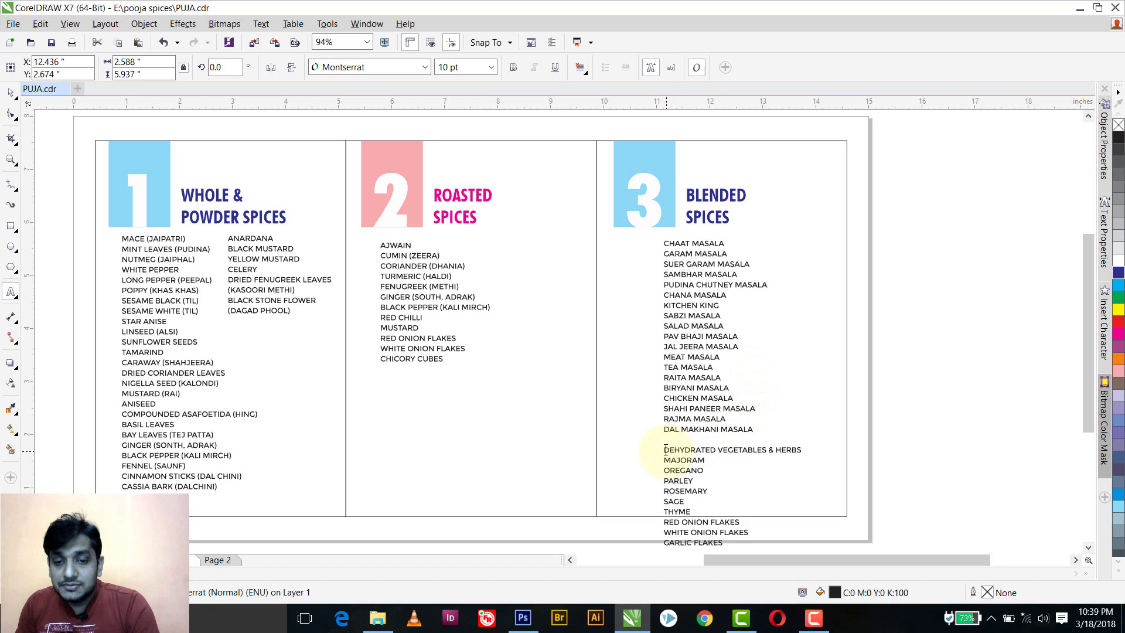
pyautogui.moveTo(675, 461); pyautogui.dragTo(750, 537)
pyautogui.hotkey('ctrl', 'c')
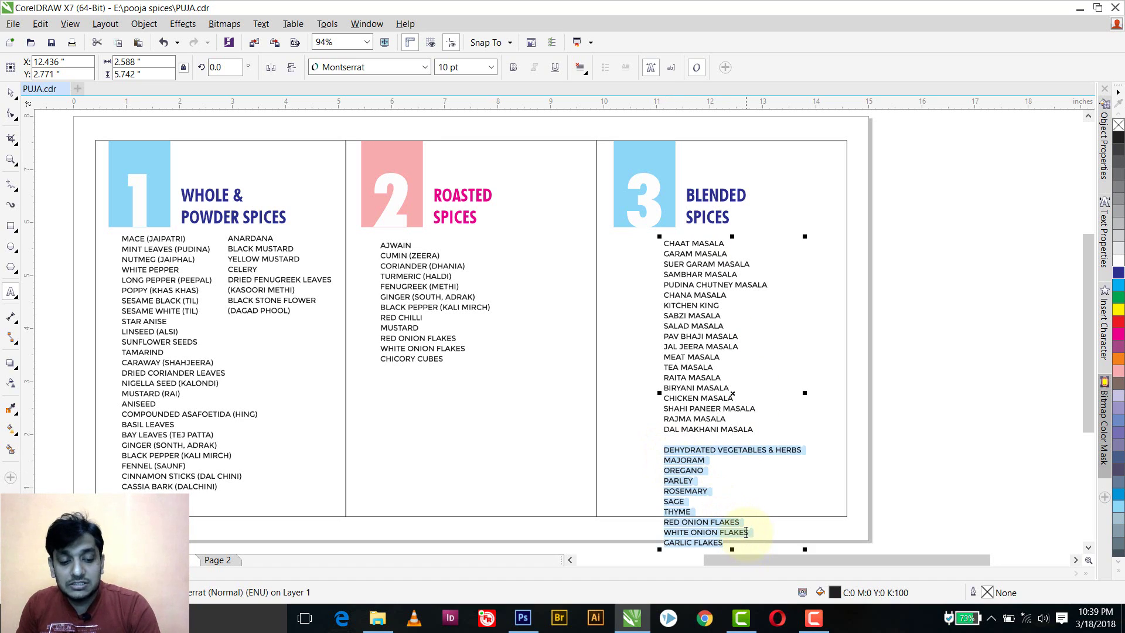
pyautogui.press('Delete')
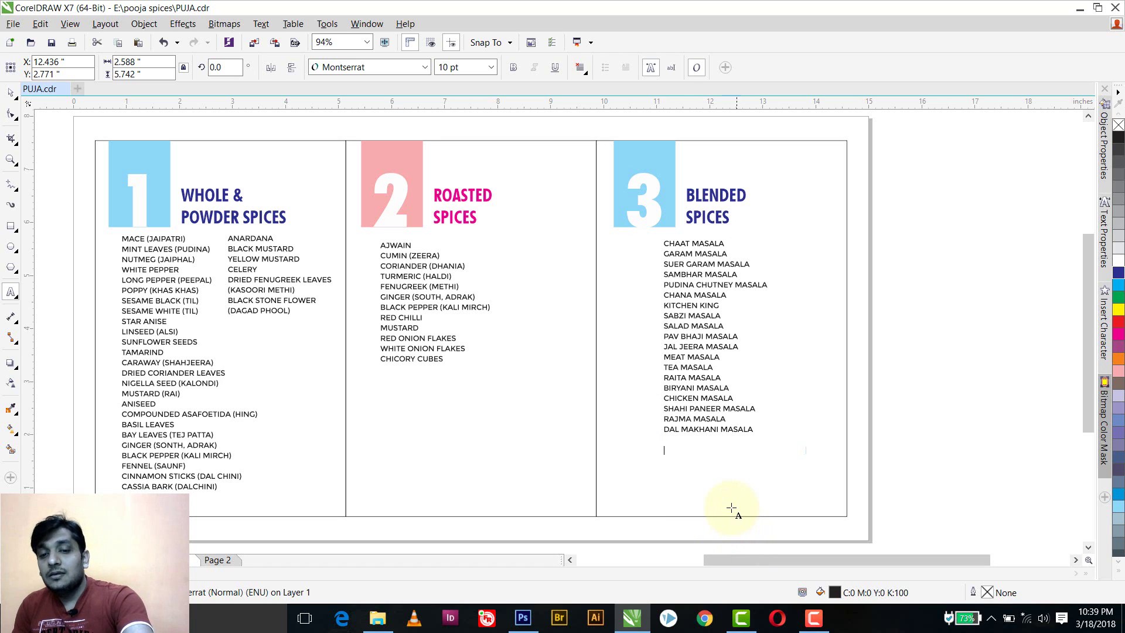
pyautogui.press('BackSpace')
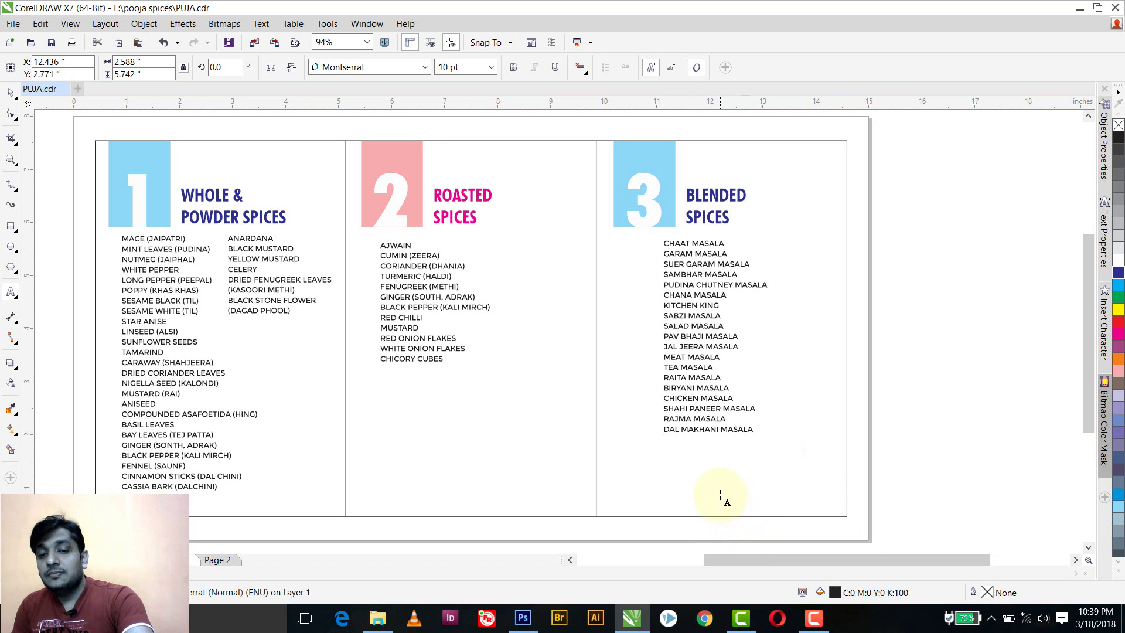
pyautogui.press('Escape')
pyautogui.press('Escape')
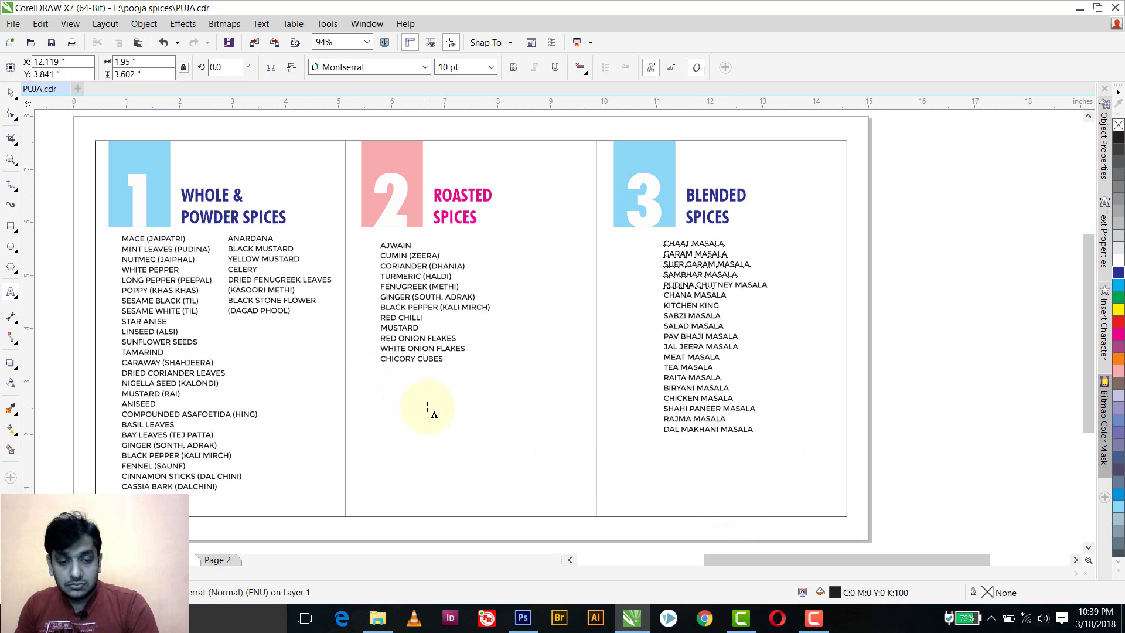
pyautogui.click(428, 408)
pyautogui.hotkey('ctrl', 'v')
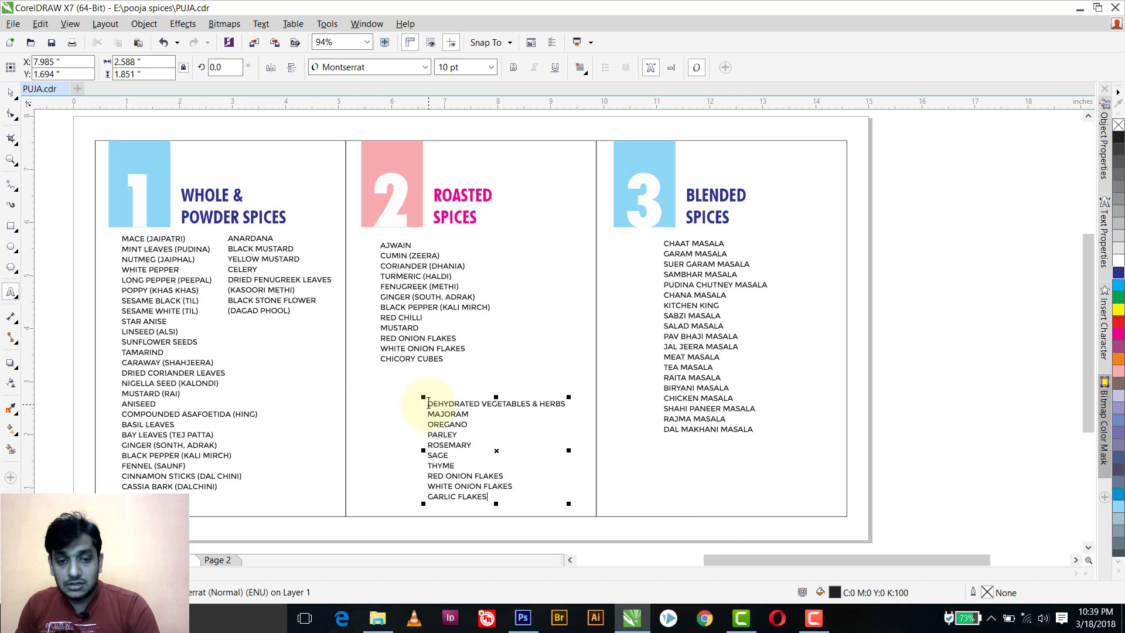
# Make the DEHYDRATED VEGETABLES & HERBS heading bold at 12 pt on two lines and left-align its block with the list above.
pyautogui.moveTo(428, 403); pyautogui.dragTo(570, 395)
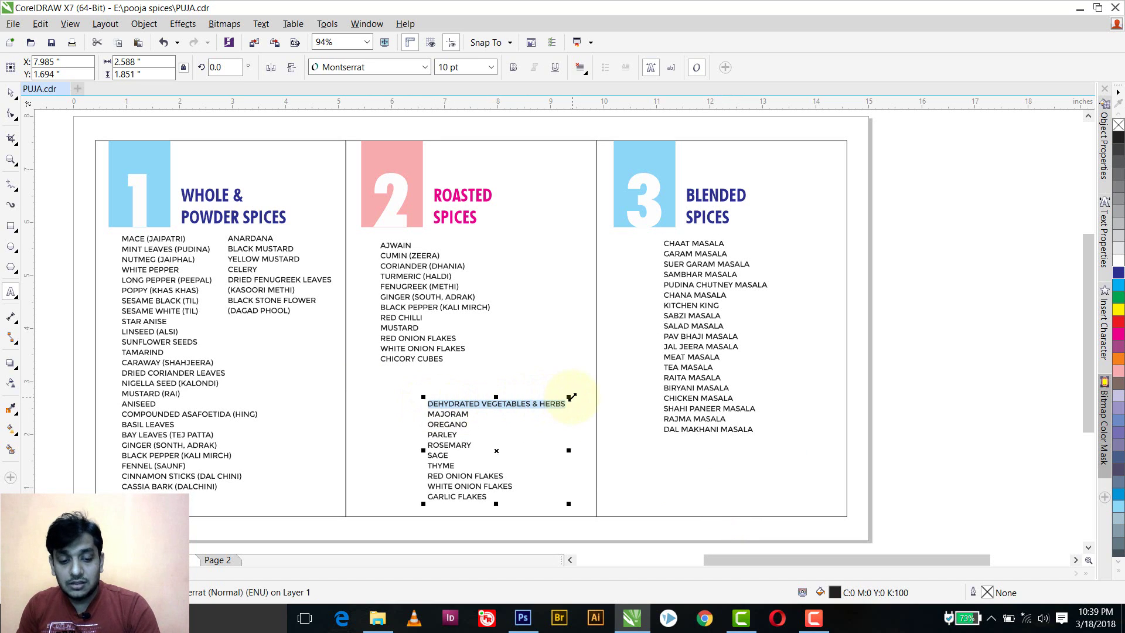
pyautogui.hotkey('ctrl', 'b')
pyautogui.press('ctrl+KP_8')
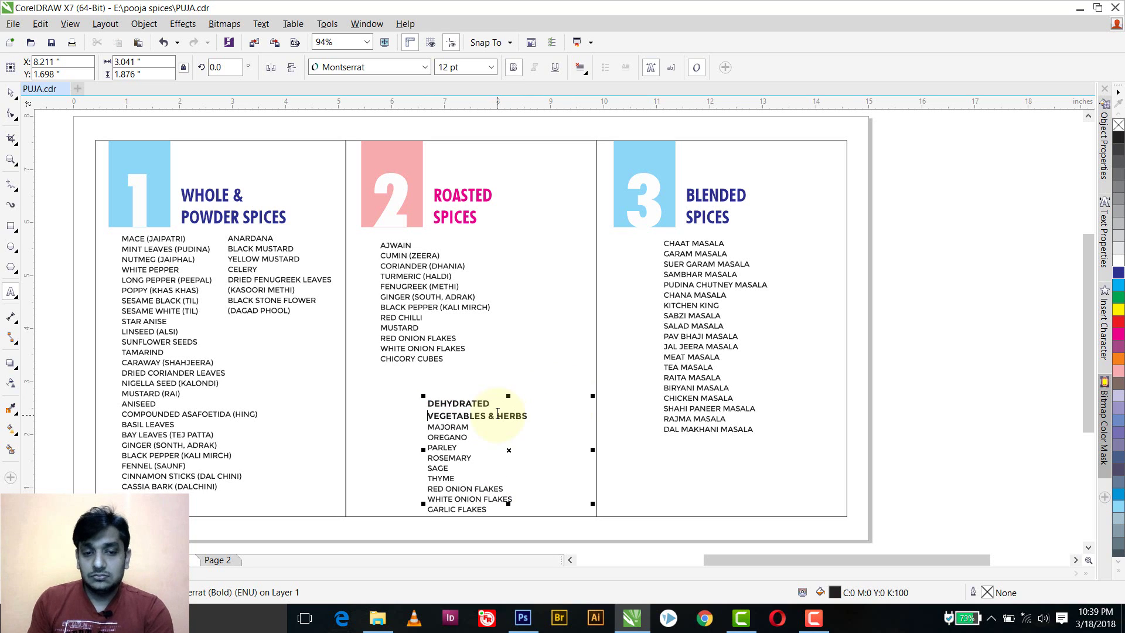
pyautogui.hotkey('ctrl', 'space')
pyautogui.moveTo(461, 403); pyautogui.dragTo(414, 387)
pyautogui.keyDown('shift'); pyautogui.click(413, 359); pyautogui.keyUp('shift')
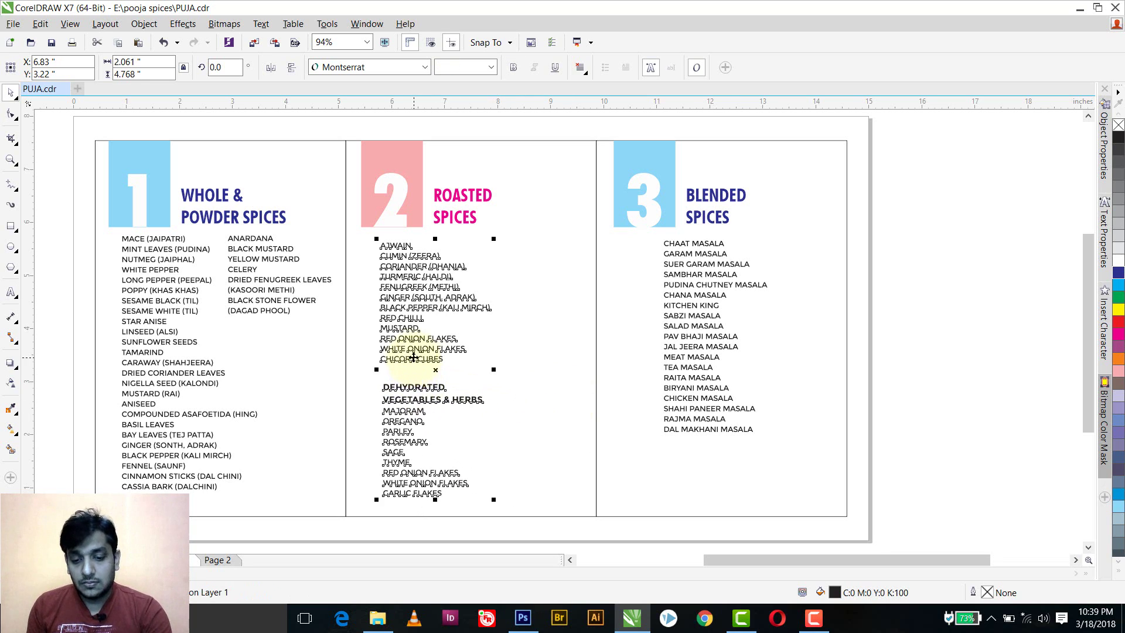
pyautogui.click(544, 330)
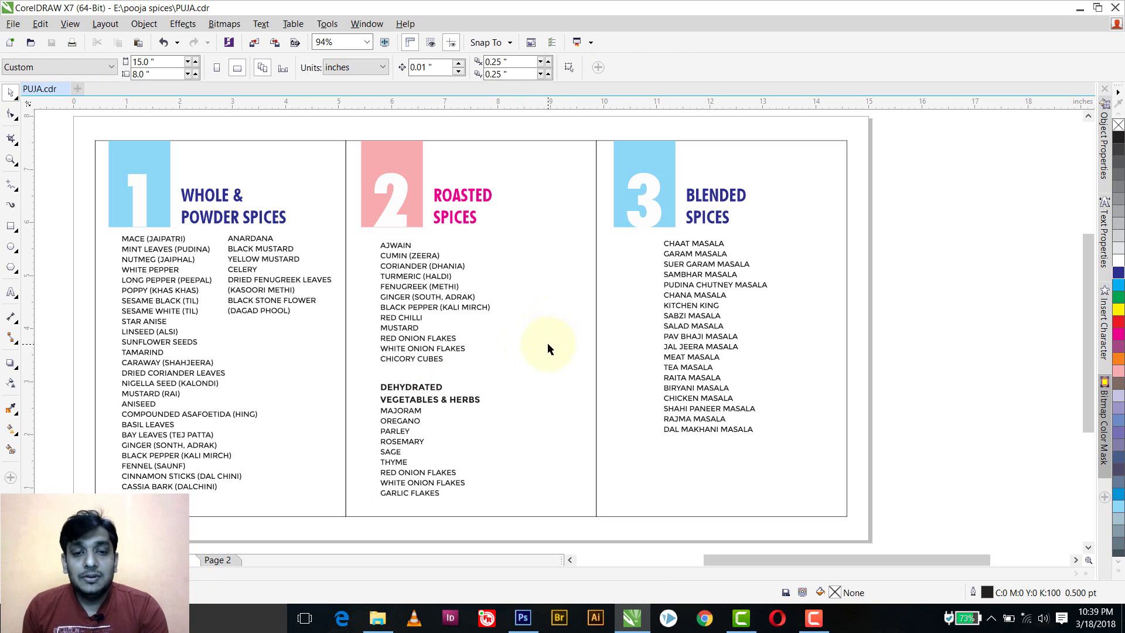
# Copy the slider13 image from the pooja spices image folder in File Explorer and paste it onto the brochure page in CorelDRAW.
pyautogui.click(378, 618)
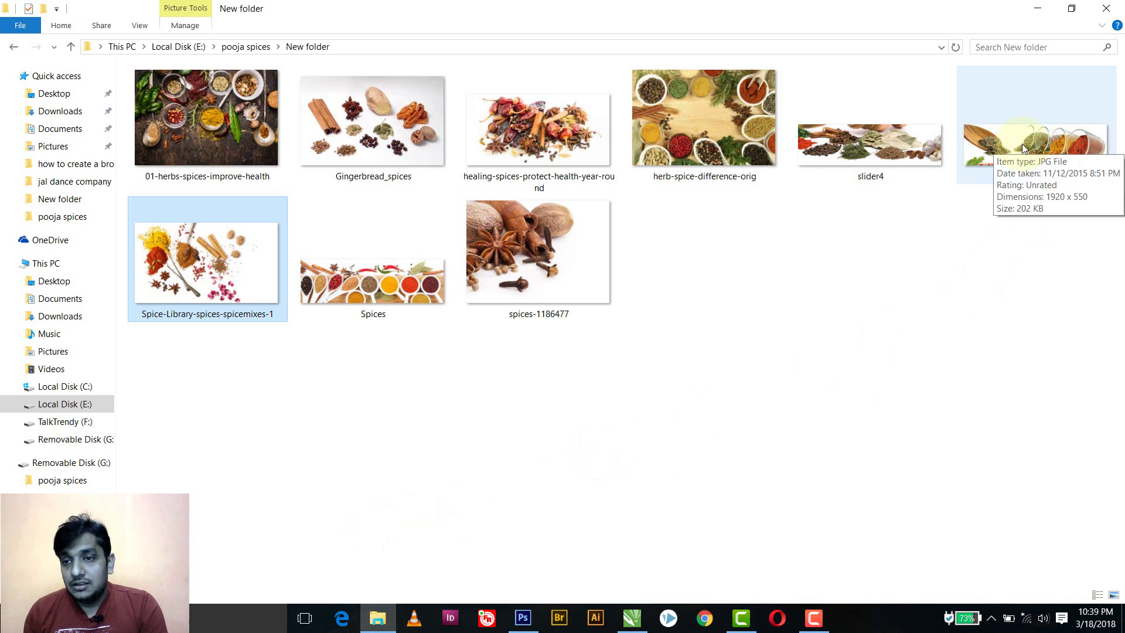
pyautogui.click(996, 159)
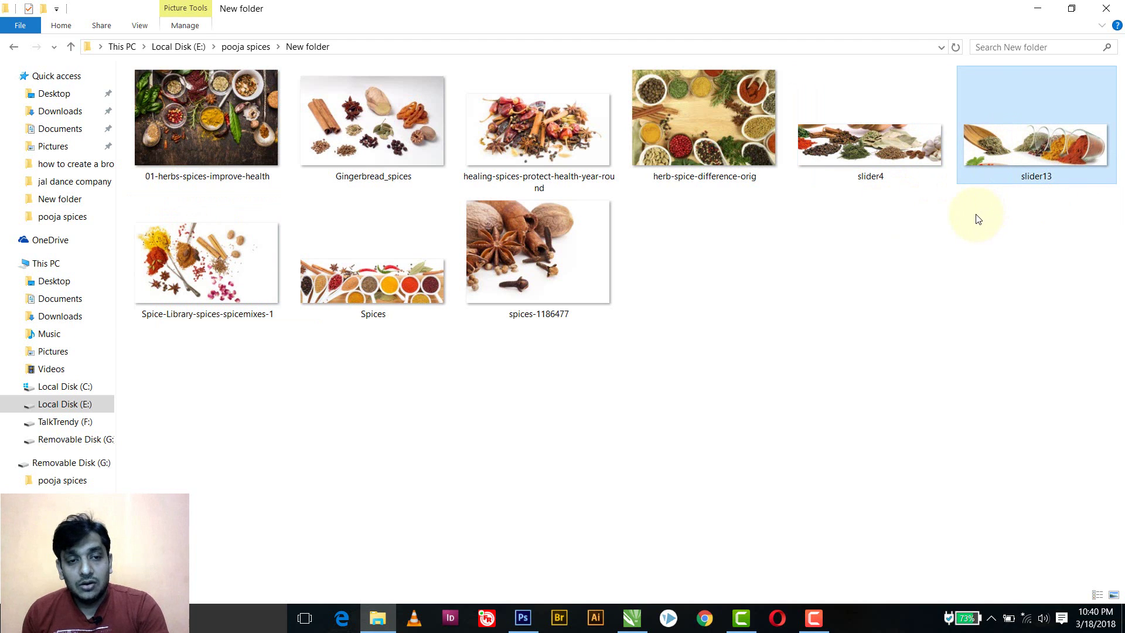
pyautogui.hotkey('alt', 'Tab')
pyautogui.hotkey('ctrl', 'v')
pyautogui.scroll(-2, 779, 334)
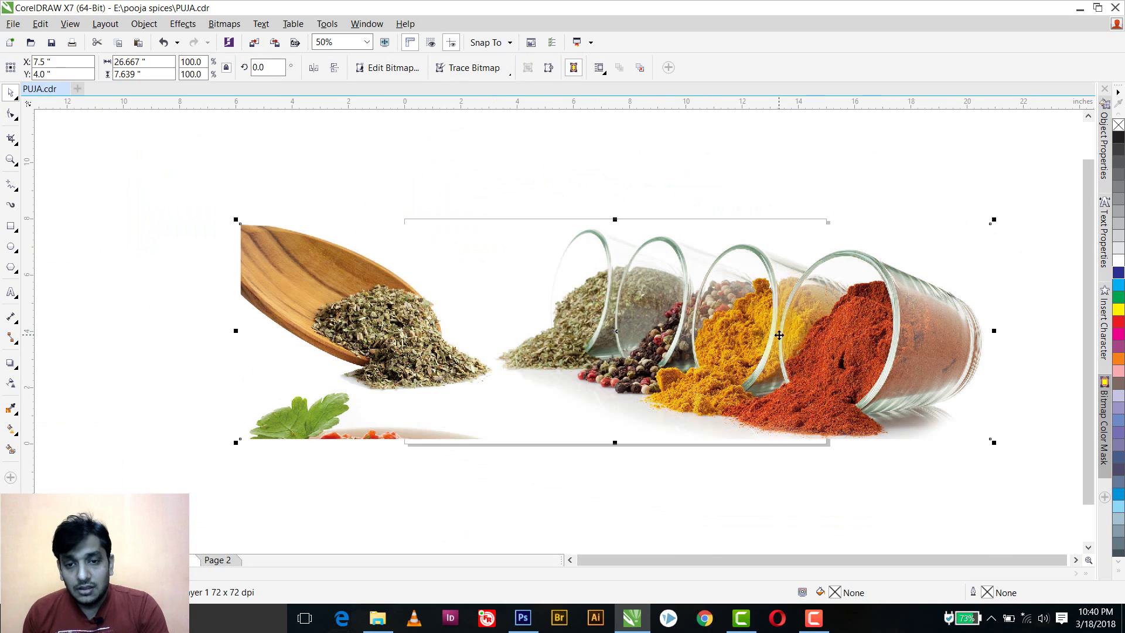
# Scale the slider13 image proportionally to the third panel frame's width of 4.724 inches.
pyautogui.moveTo(406, 283); pyautogui.dragTo(399, 334)
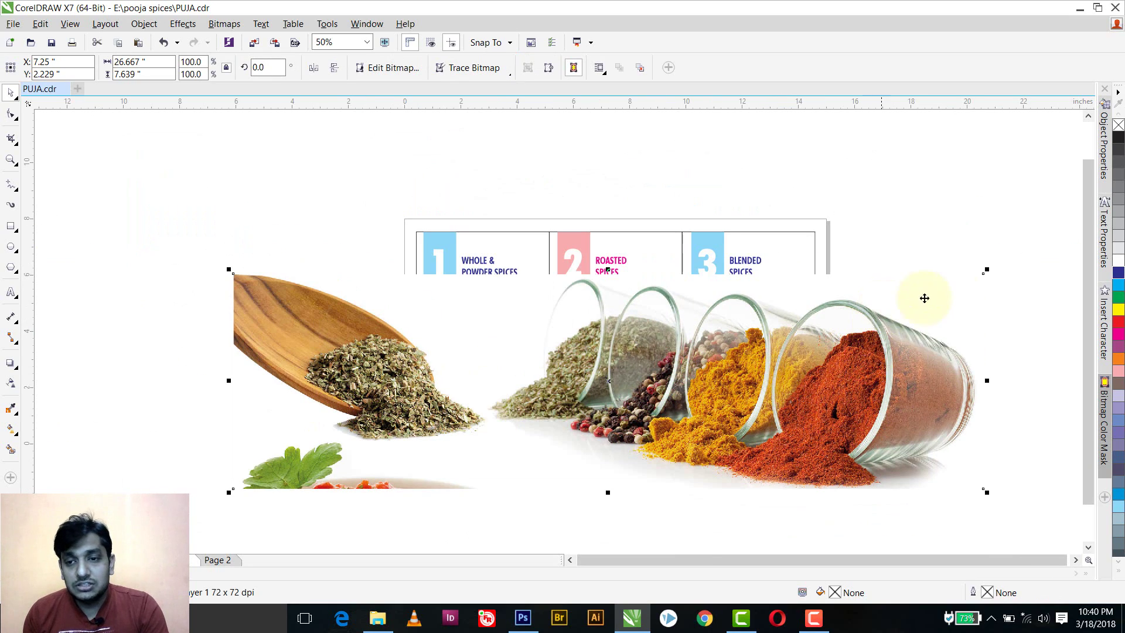
pyautogui.moveTo(985, 272); pyautogui.dragTo(559, 392)
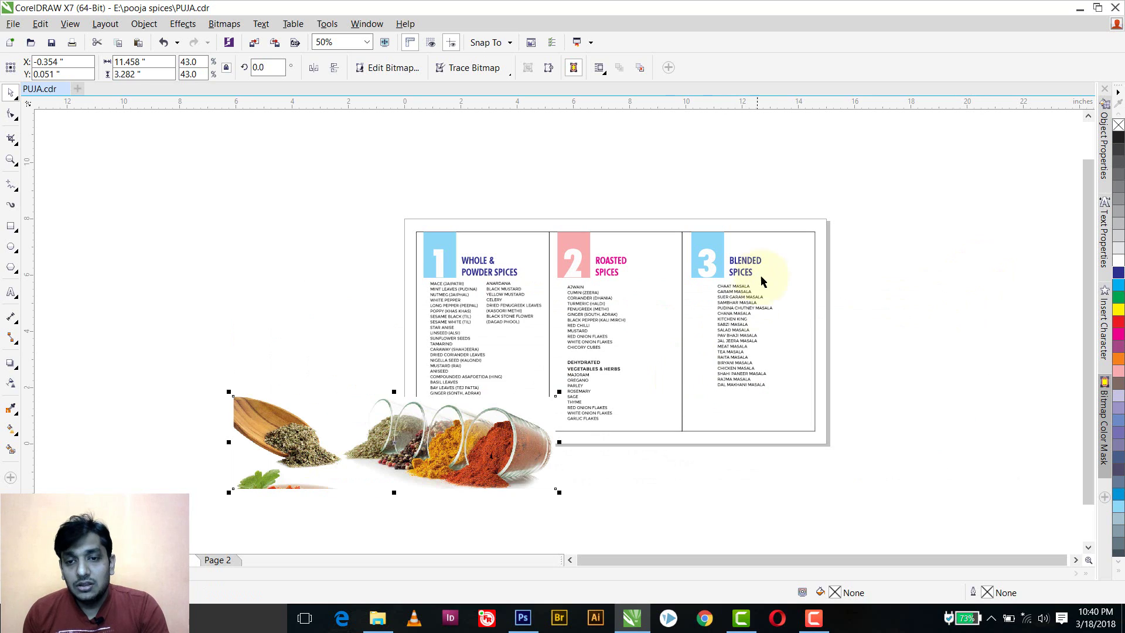
pyautogui.click(779, 236)
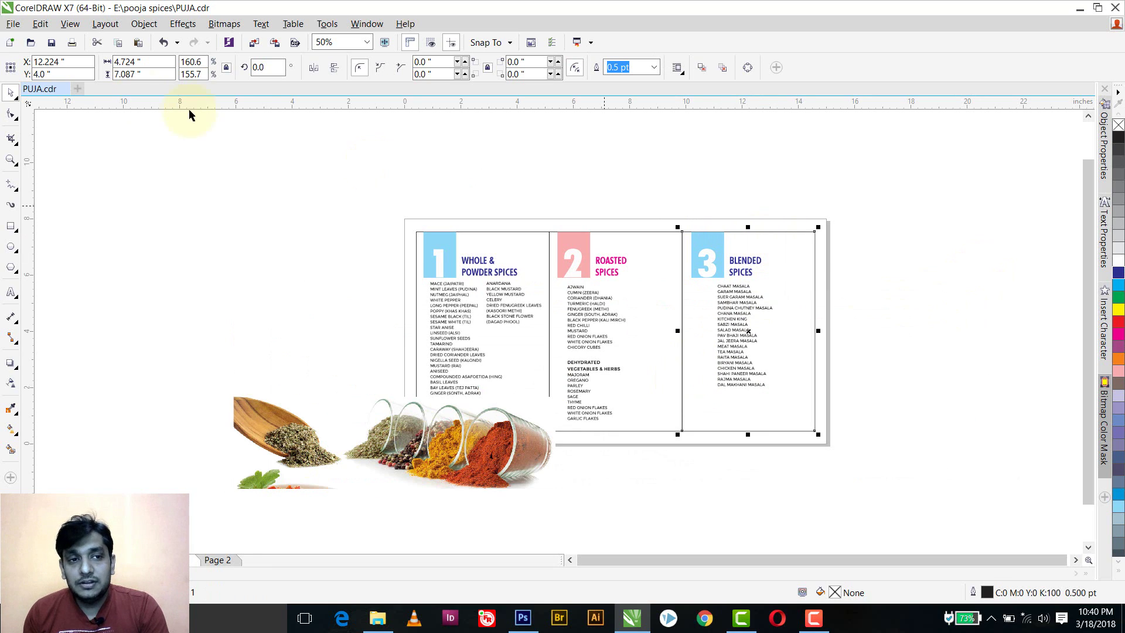
pyautogui.click(129, 62)
pyautogui.hotkey('ctrl', 'c')
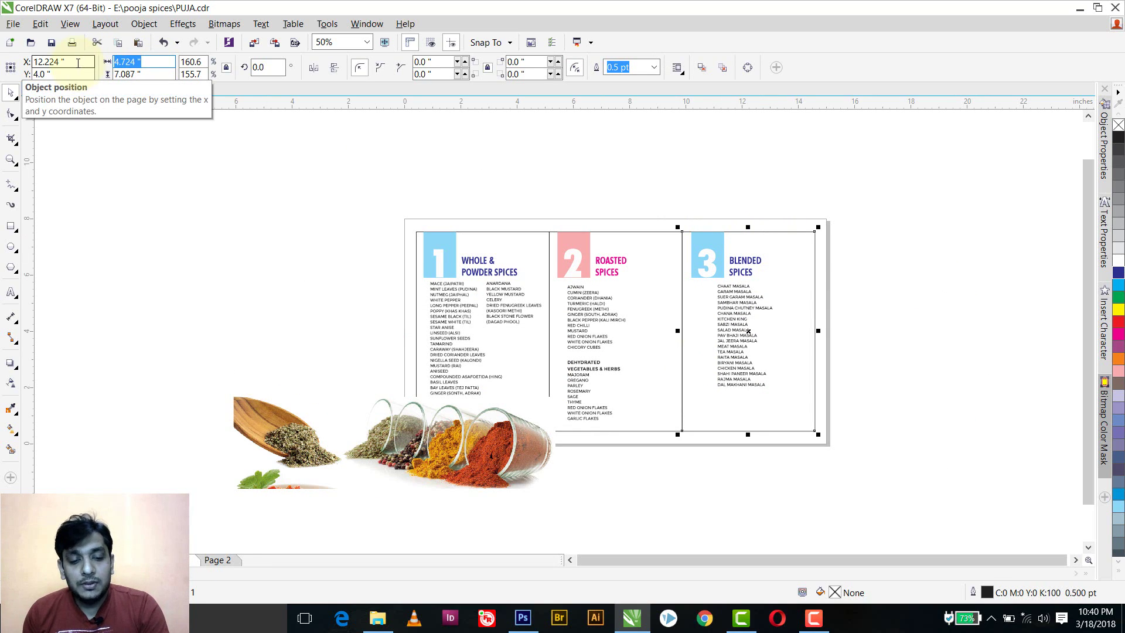
pyautogui.click(280, 421)
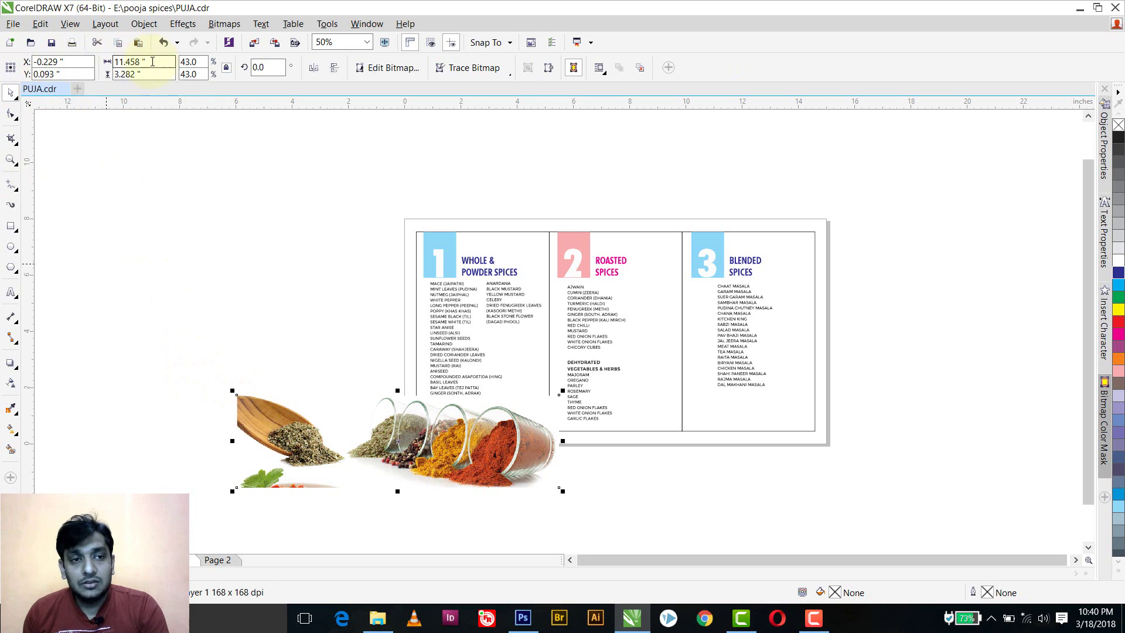
pyautogui.hotkey('ctrl', 'v')
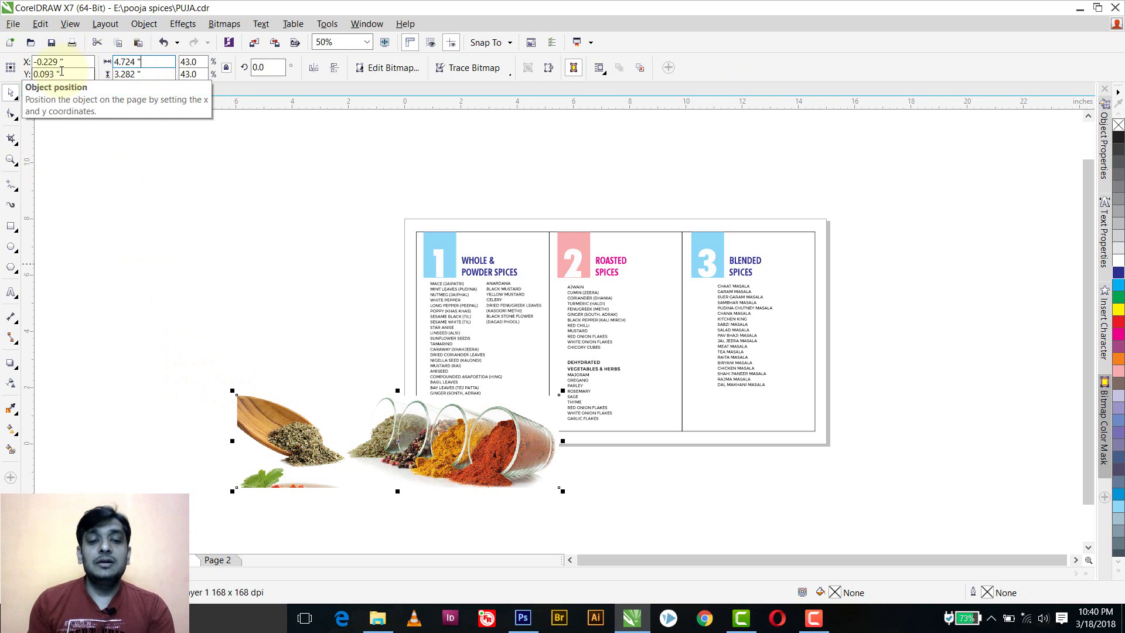
pyautogui.press('Return')
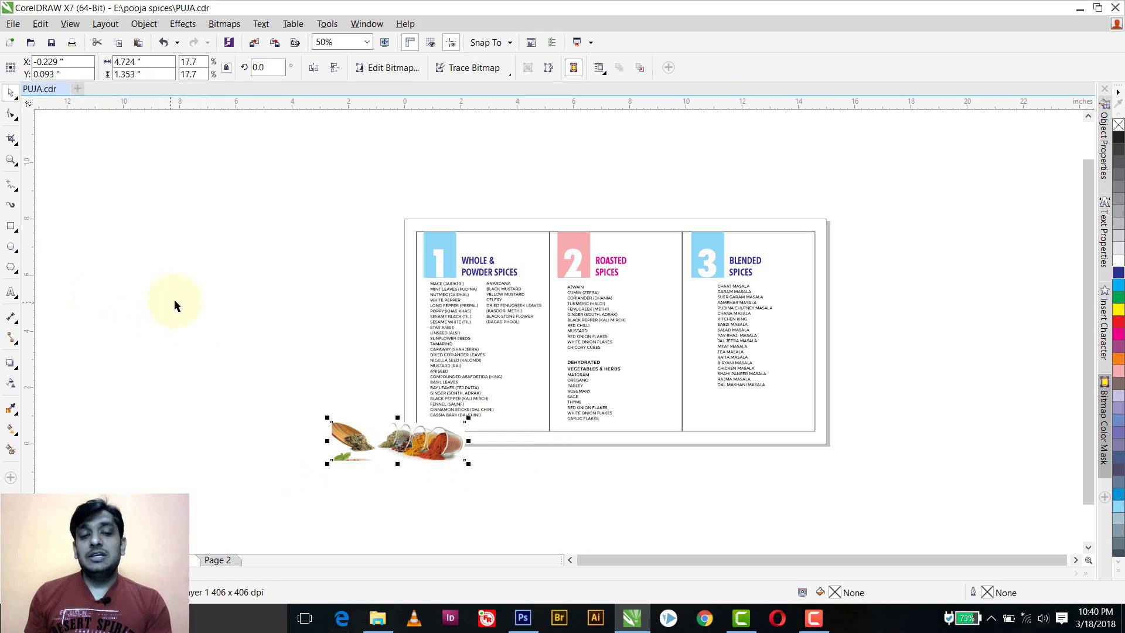
# Place the slider13 image at the bottom of the third panel, aligned with the panel frame's sides and bottom edge.
pyautogui.moveTo(393, 440); pyautogui.dragTo(745, 416)
pyautogui.scroll(2, 763, 423)
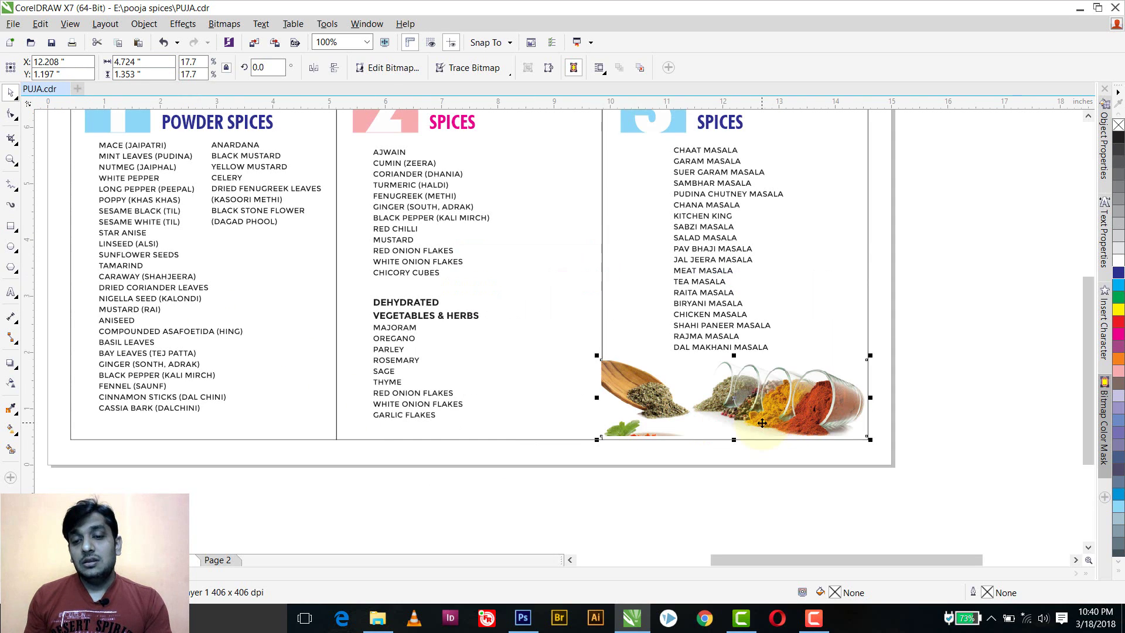
pyautogui.click(797, 319)
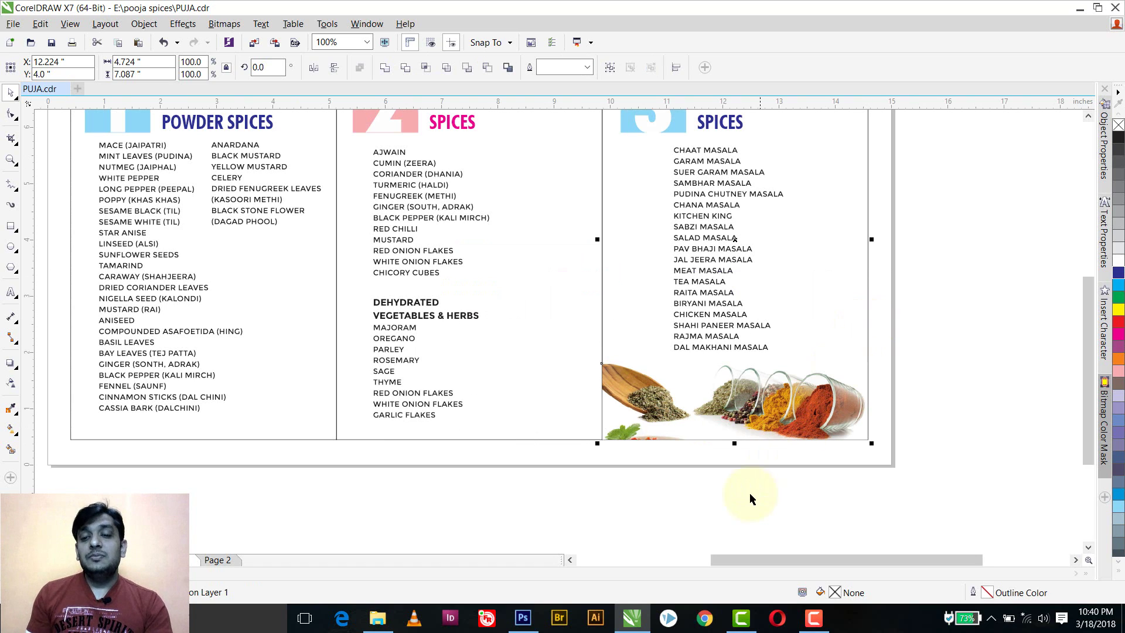
pyautogui.click(713, 484)
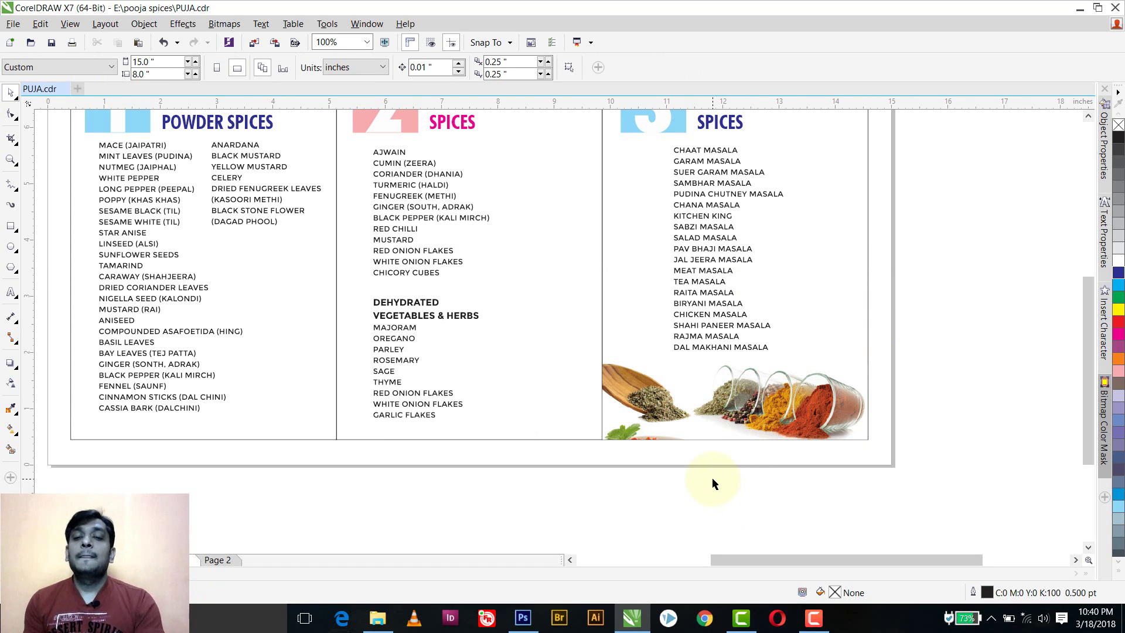
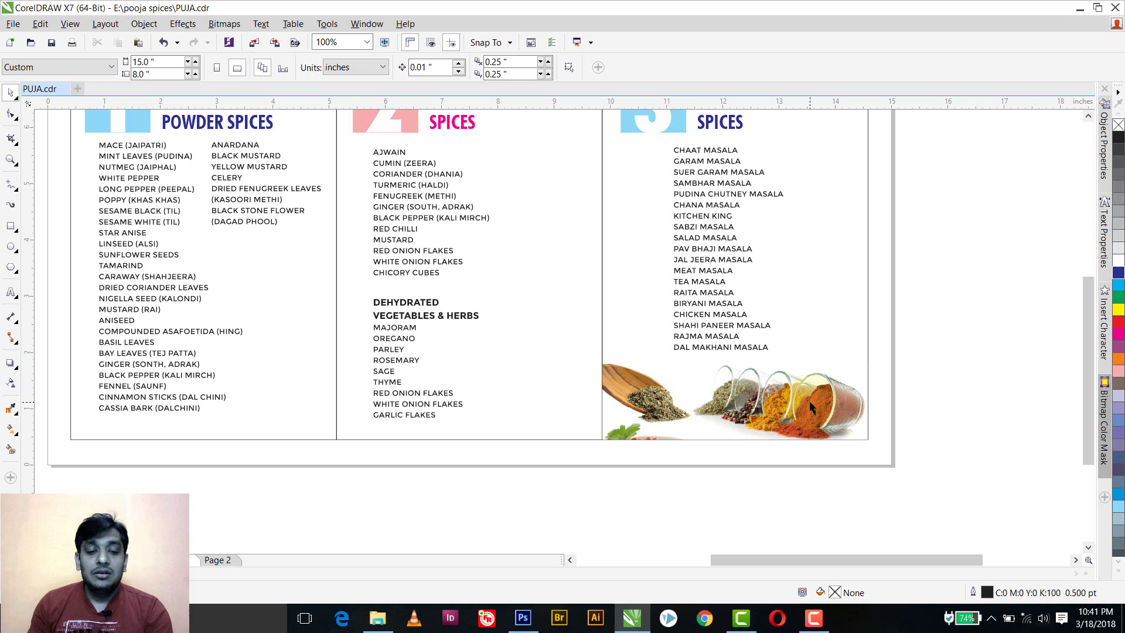
# Copy the slider4 image from the image folder in File Explorer and paste it onto the brochure page in CorelDRAW.
pyautogui.hotkey('alt', 'Tab')
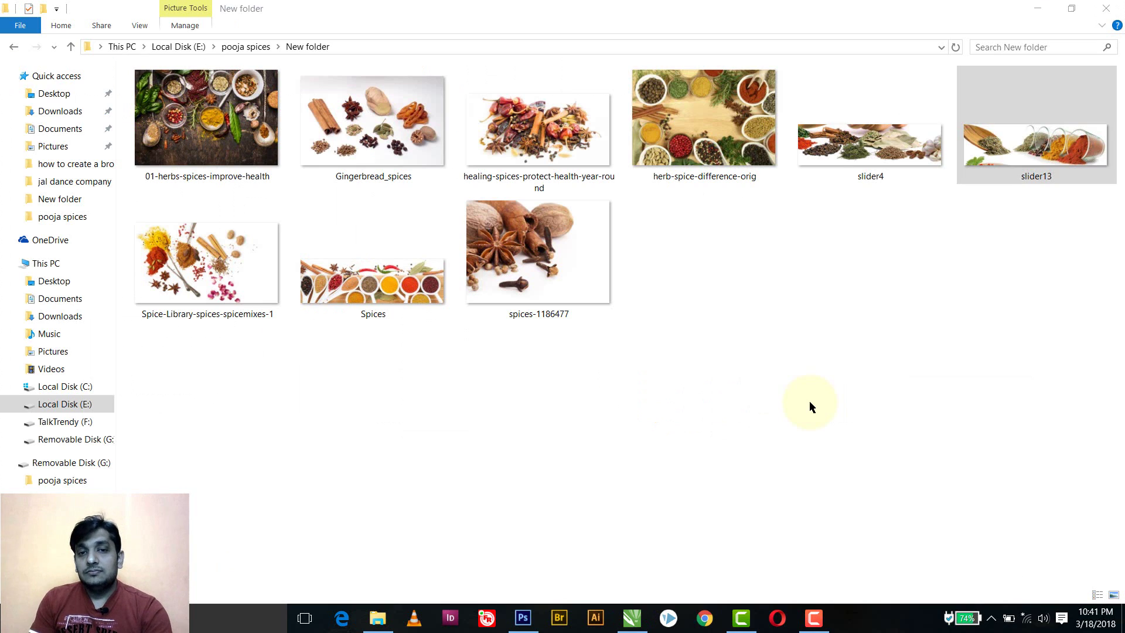
pyautogui.click(867, 142)
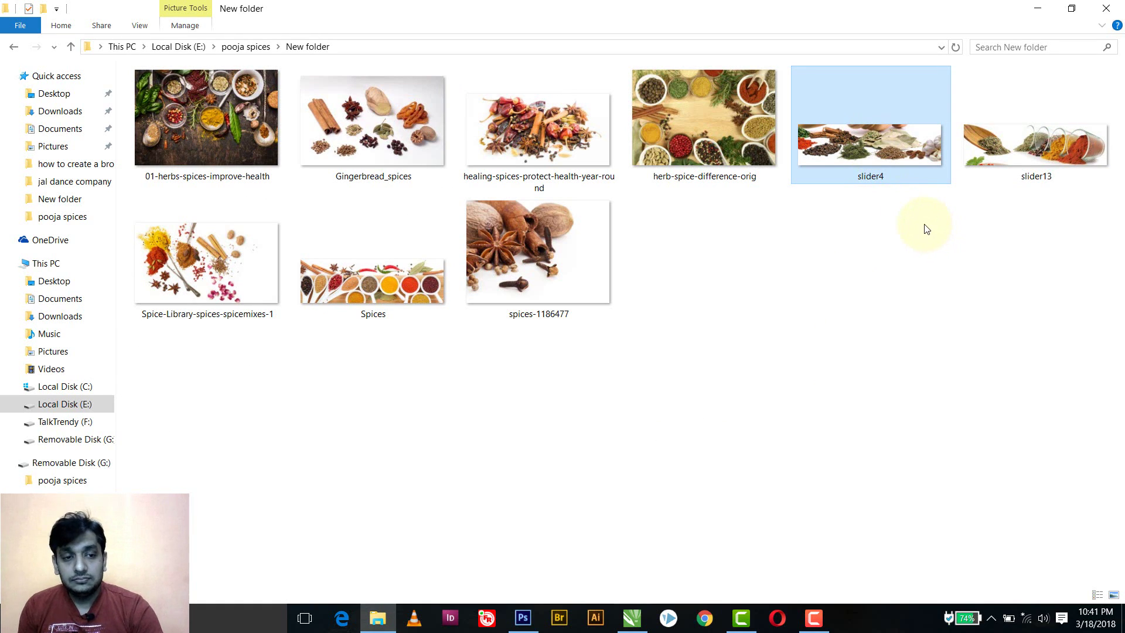
pyautogui.hotkey('alt', 'Tab')
pyautogui.hotkey('ctrl', 'v')
pyautogui.scroll(-1, 598, 351)
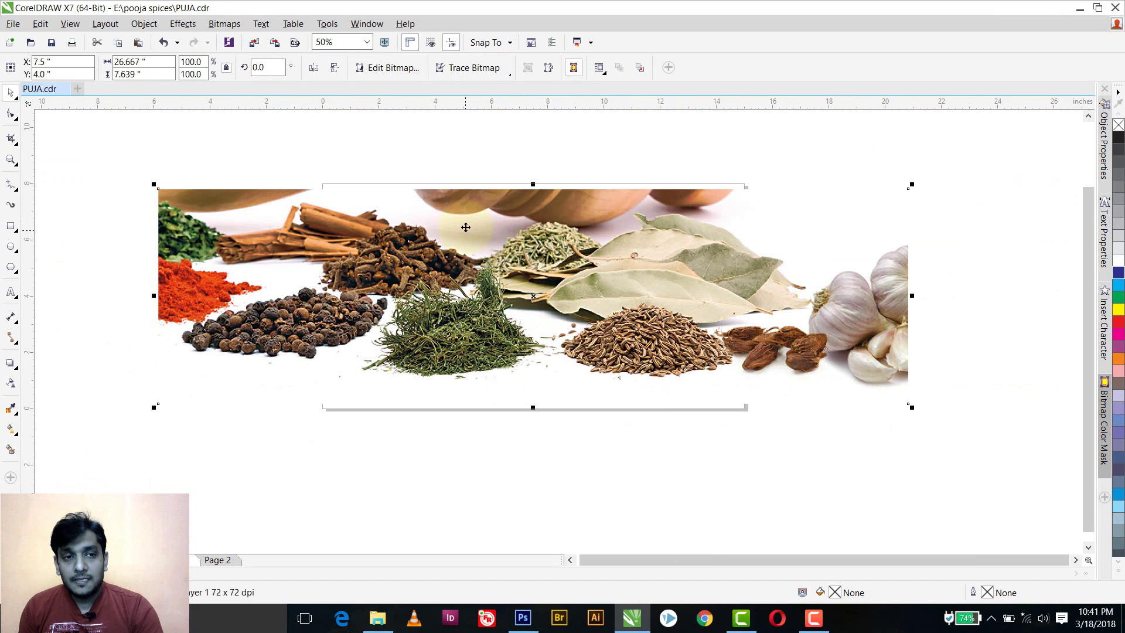
# Rotate the slider4 image 90 degrees and move it off the page beside the brochure.
pyautogui.click(276, 67)
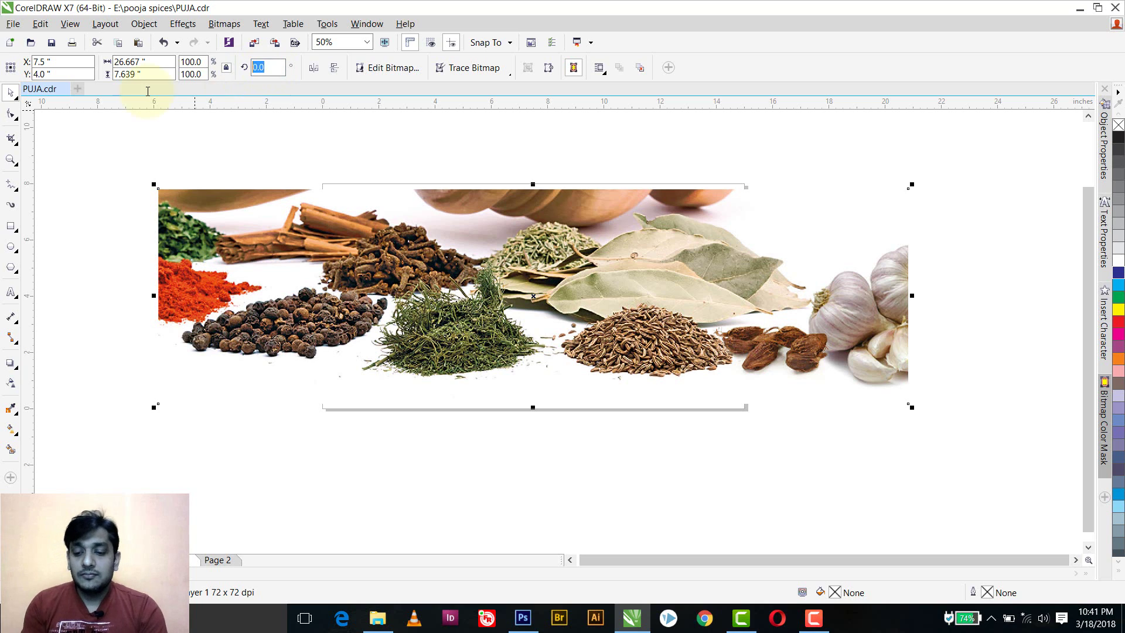
pyautogui.write('90')
pyautogui.press('Return')
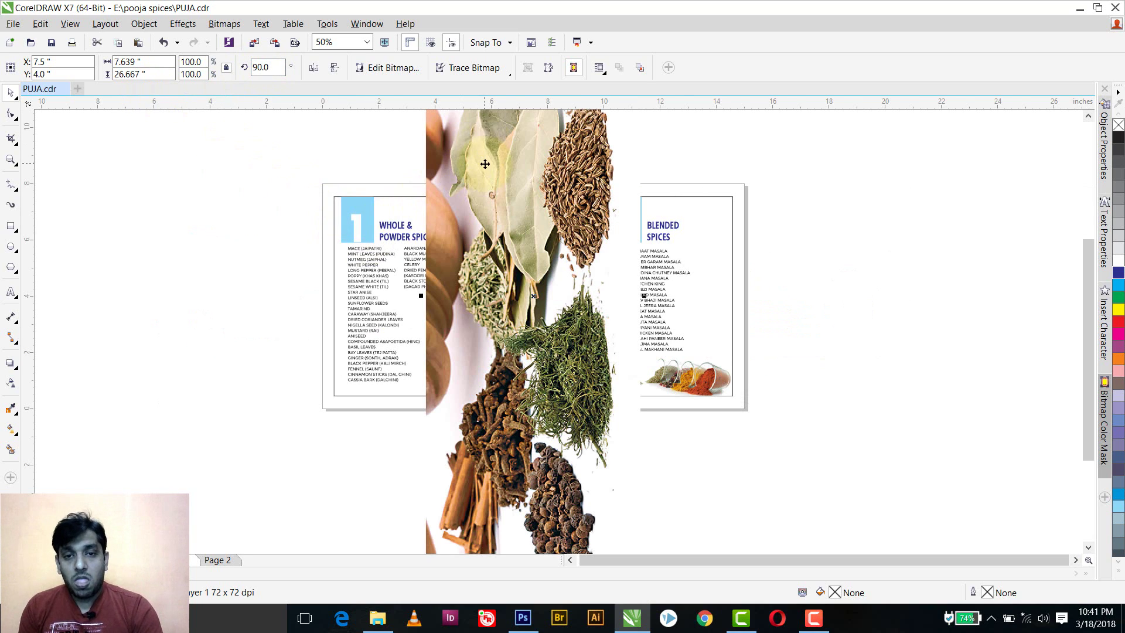
pyautogui.scroll(-2, 529, 193)
pyautogui.moveTo(529, 211); pyautogui.dragTo(369, 249)
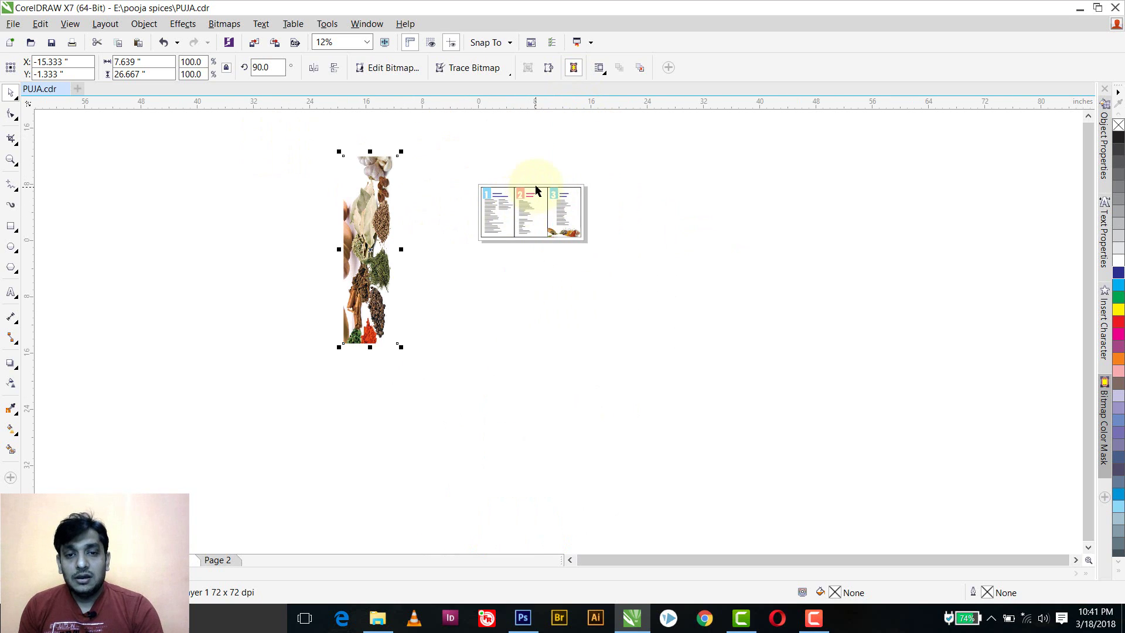
# Scale the rotated slider4 image proportionally to the second panel frame's height of 7.087 inches.
pyautogui.click(535, 190)
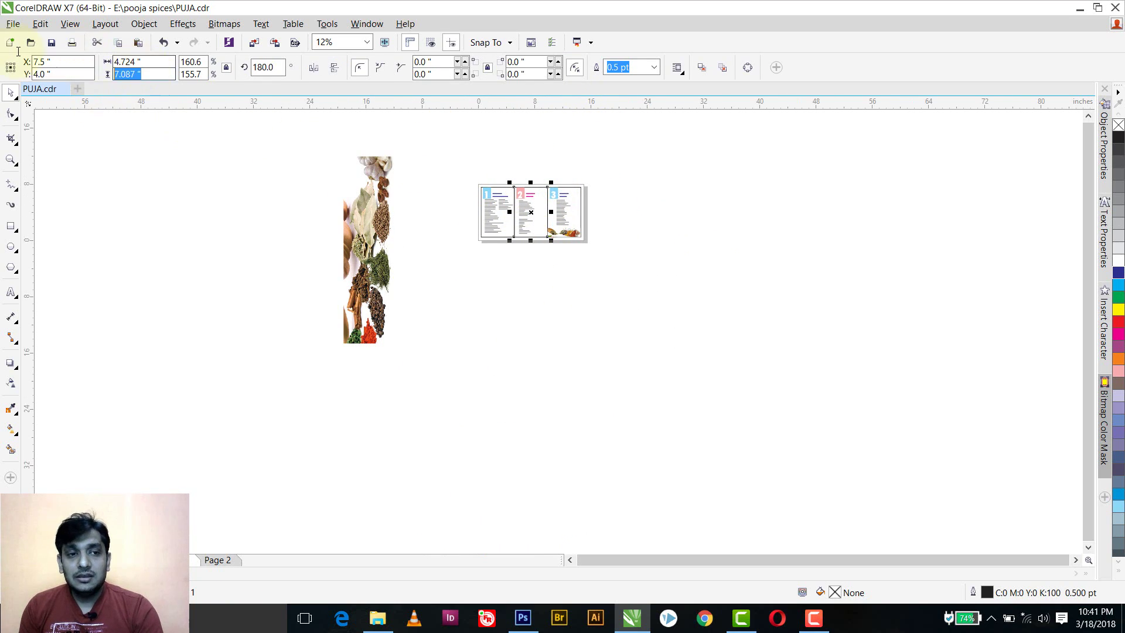
pyautogui.press('Tab')
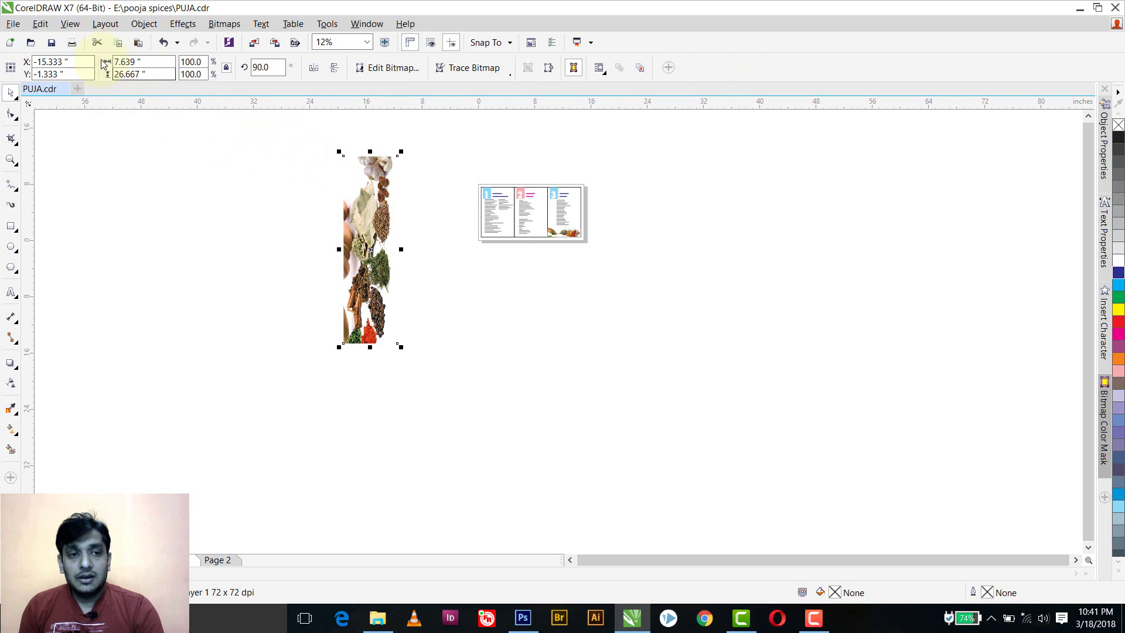
pyautogui.doubleClick(129, 74)
pyautogui.write('7.087')
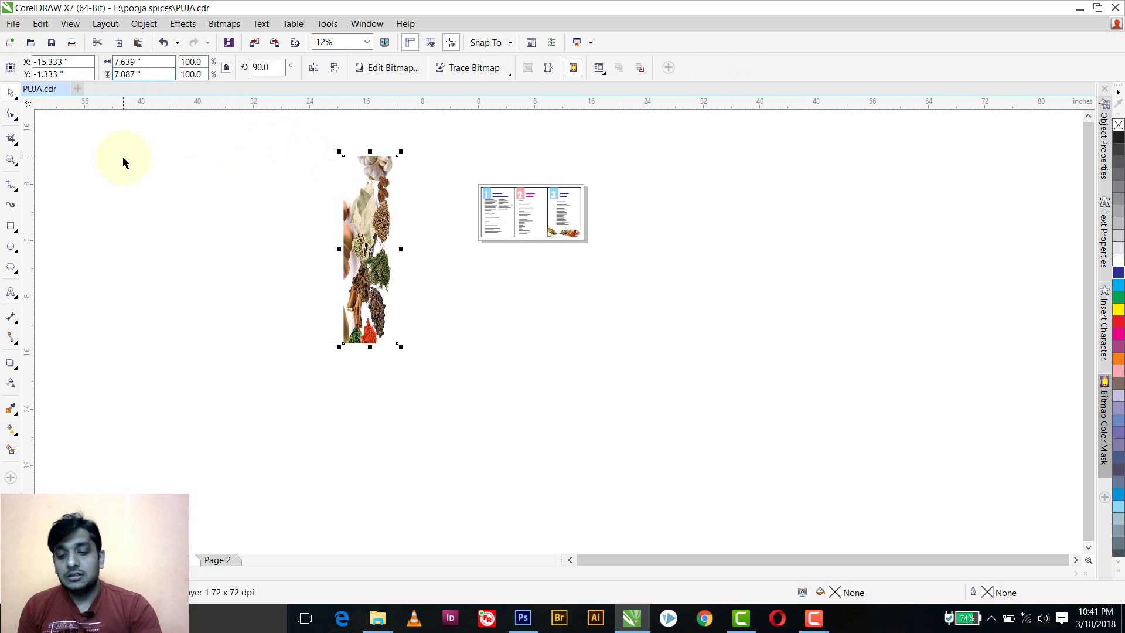
pyautogui.press('Return')
# Move the rotated slider4 image into the second panel and align it with the panel frame's left, top and bottom edges.
pyautogui.moveTo(381, 259); pyautogui.dragTo(538, 221)
pyautogui.scroll(5, 543, 218)
pyautogui.scroll(2, 543, 219)
pyautogui.scroll(-2, 543, 218)
pyautogui.scroll(-2, 523, 160)
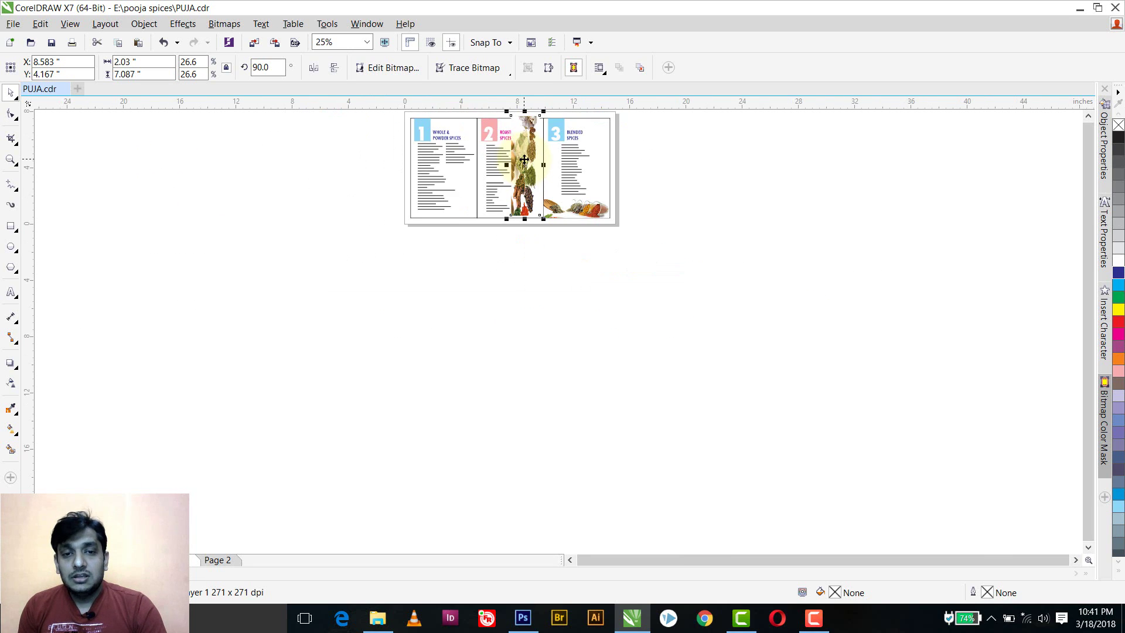
pyautogui.hotkey('ctrl', 'z')
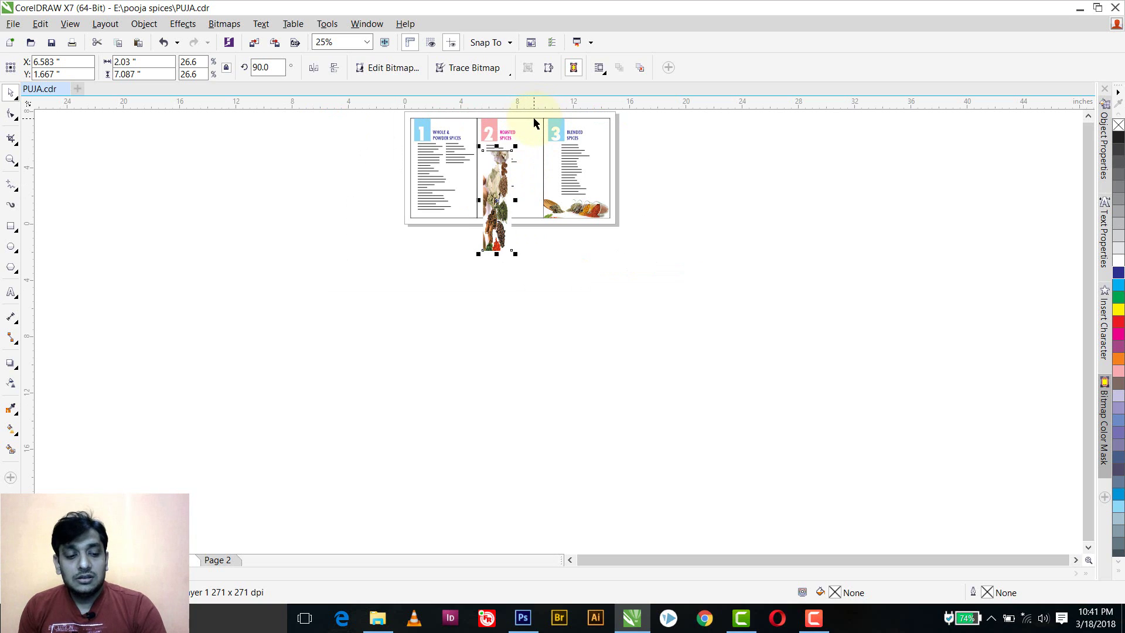
pyautogui.click(534, 122)
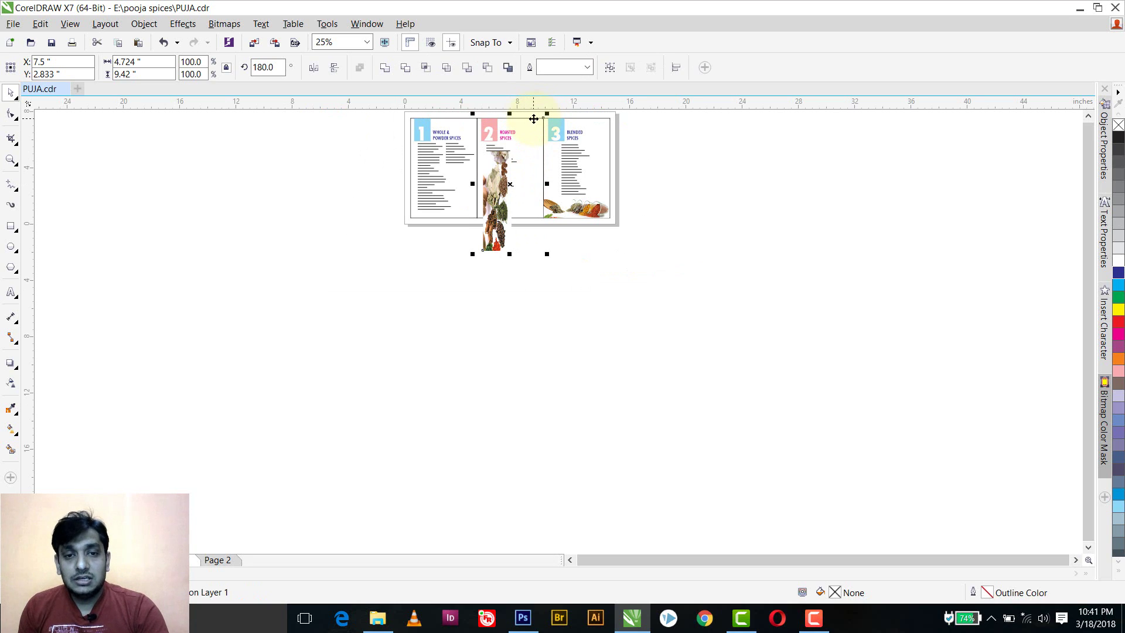
pyautogui.hotkey('ctrl', 'z')
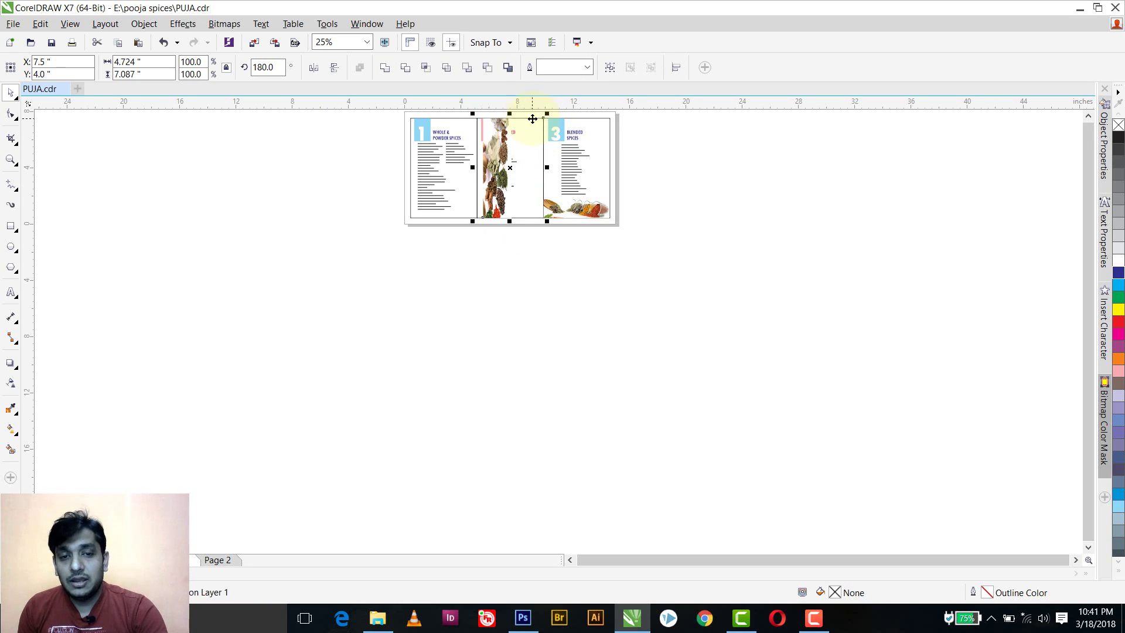
pyautogui.click(504, 287)
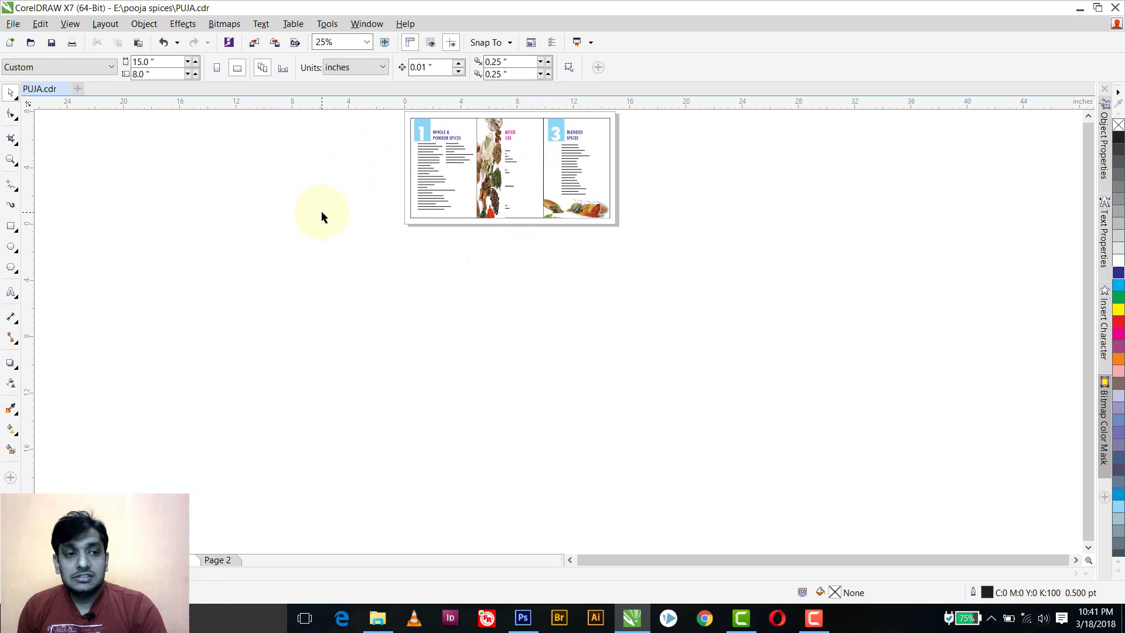
# Move the Roasted Spices heading and the second panel's spice lists clear of the vertical spice photo, into the white area beside it.
pyautogui.click(11, 159)
pyautogui.moveTo(413, 115); pyautogui.dragTo(614, 225)
pyautogui.click(10, 92)
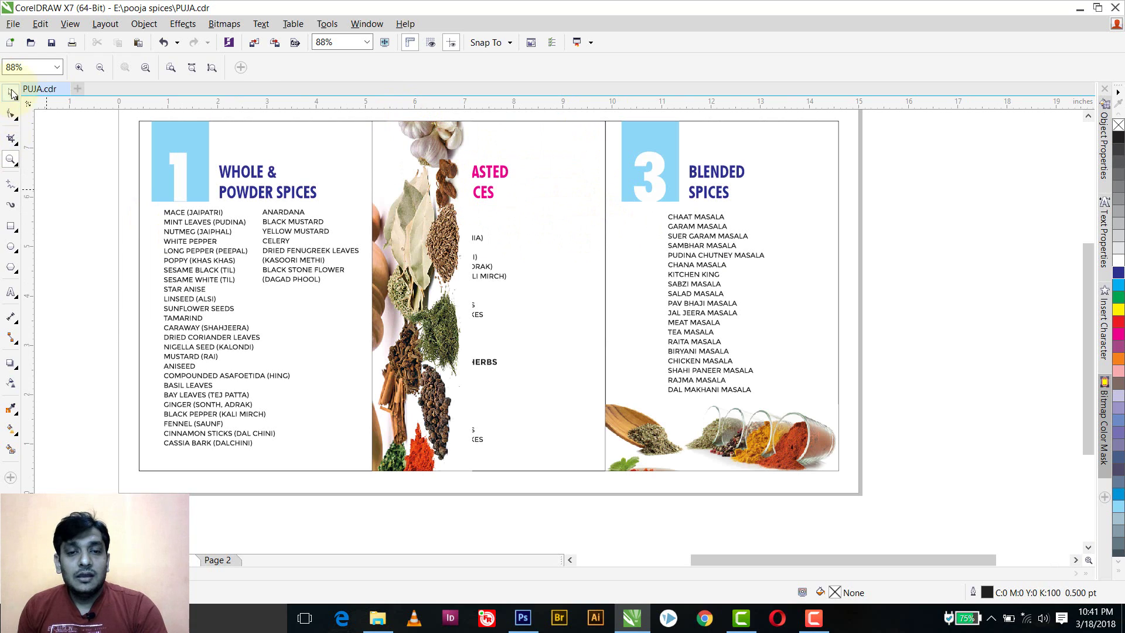
pyautogui.moveTo(585, 511); pyautogui.dragTo(315, 132)
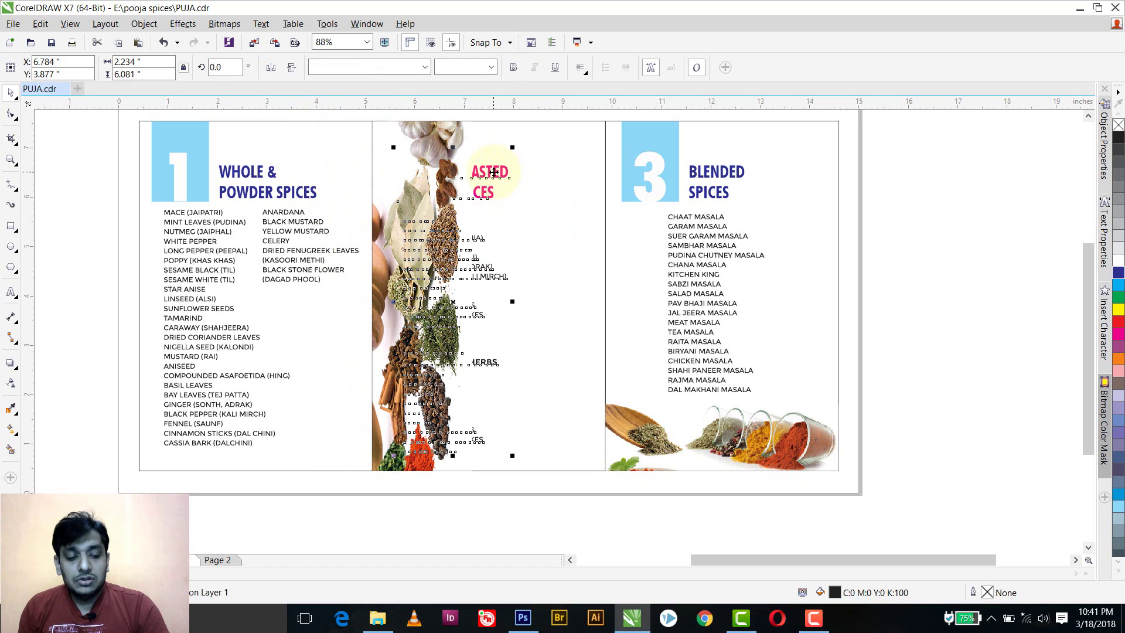
pyautogui.moveTo(494, 172); pyautogui.dragTo(567, 174)
# Place the pink box against the vertical photo's right edge, flush with the panel top, and position the number 2 inside it.
pyautogui.moveTo(318, 116); pyautogui.dragTo(494, 261)
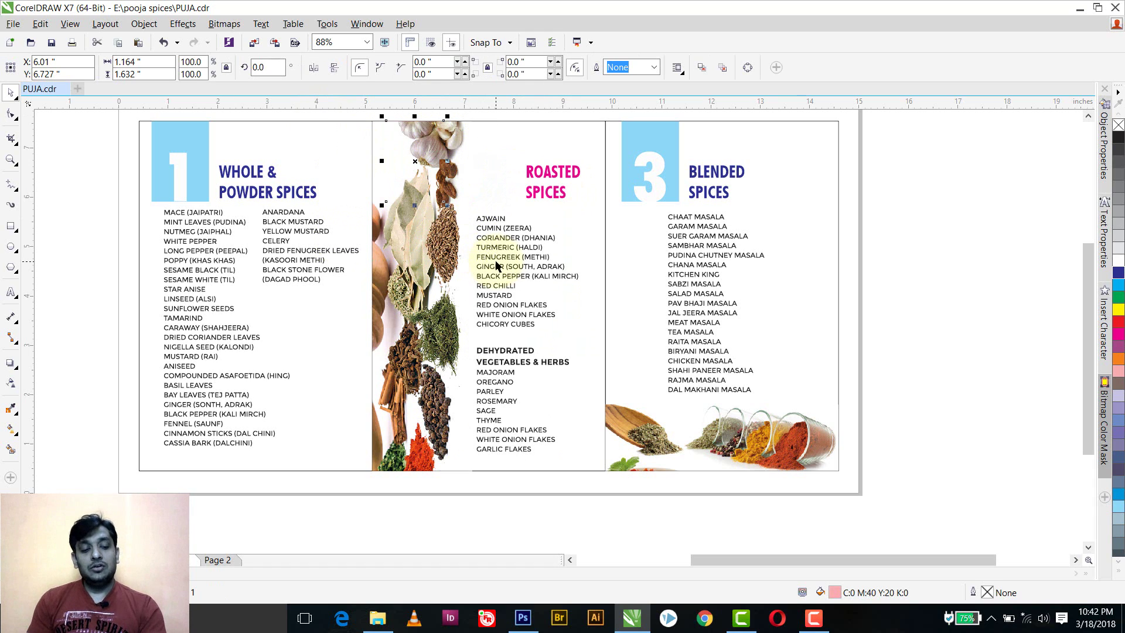
pyautogui.hotkey('ctrl', 'z')
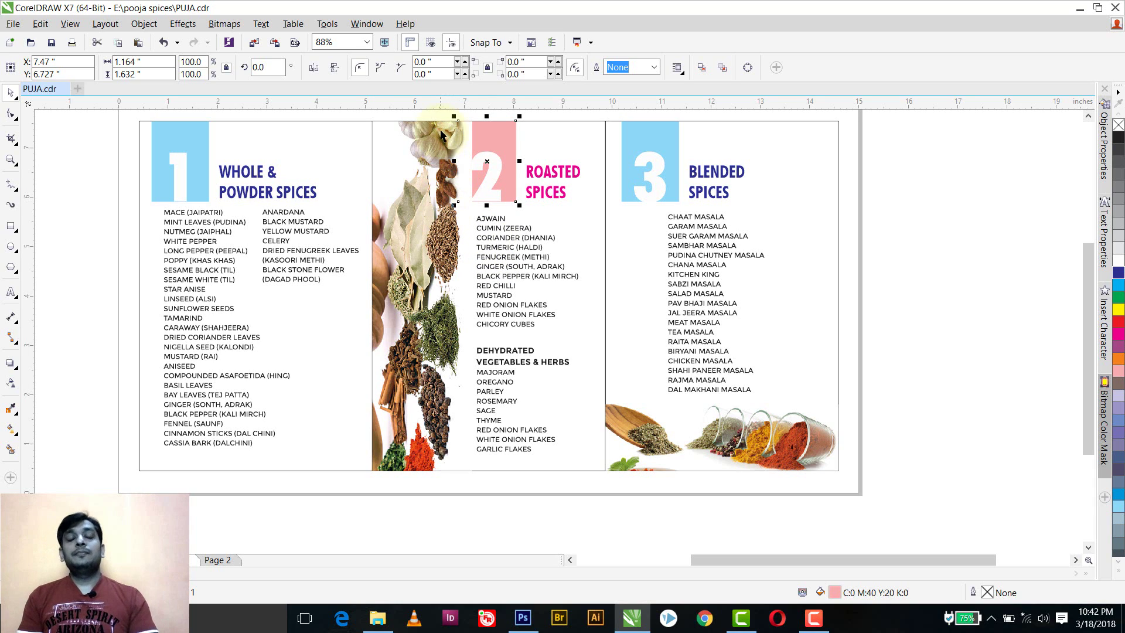
pyautogui.click(438, 182)
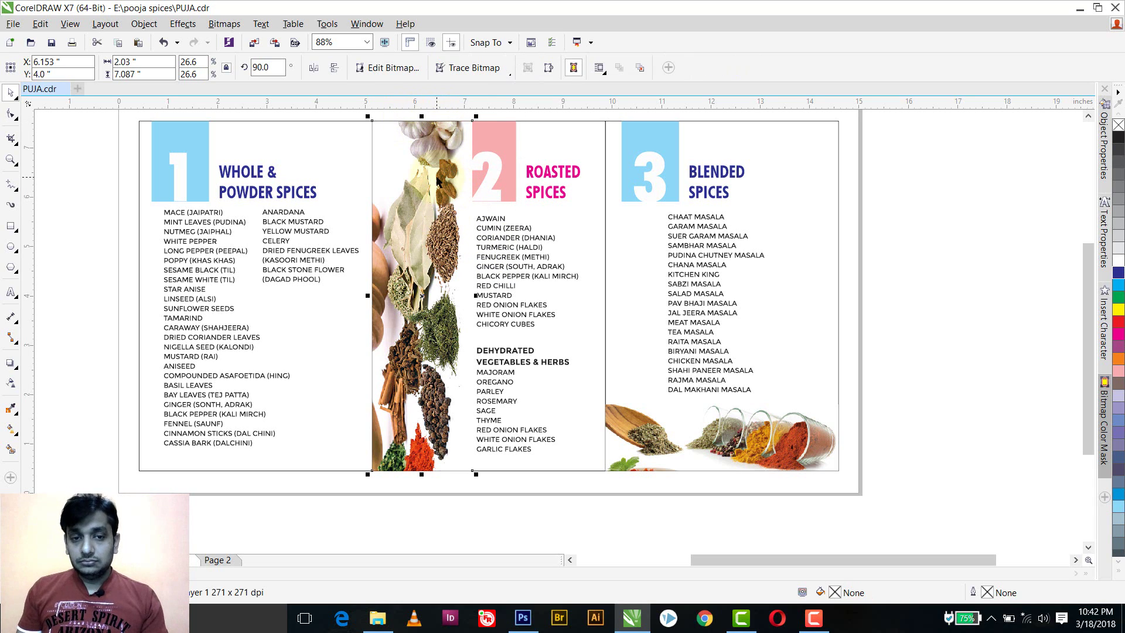
pyautogui.click(494, 160)
pyautogui.moveTo(495, 161); pyautogui.dragTo(503, 168)
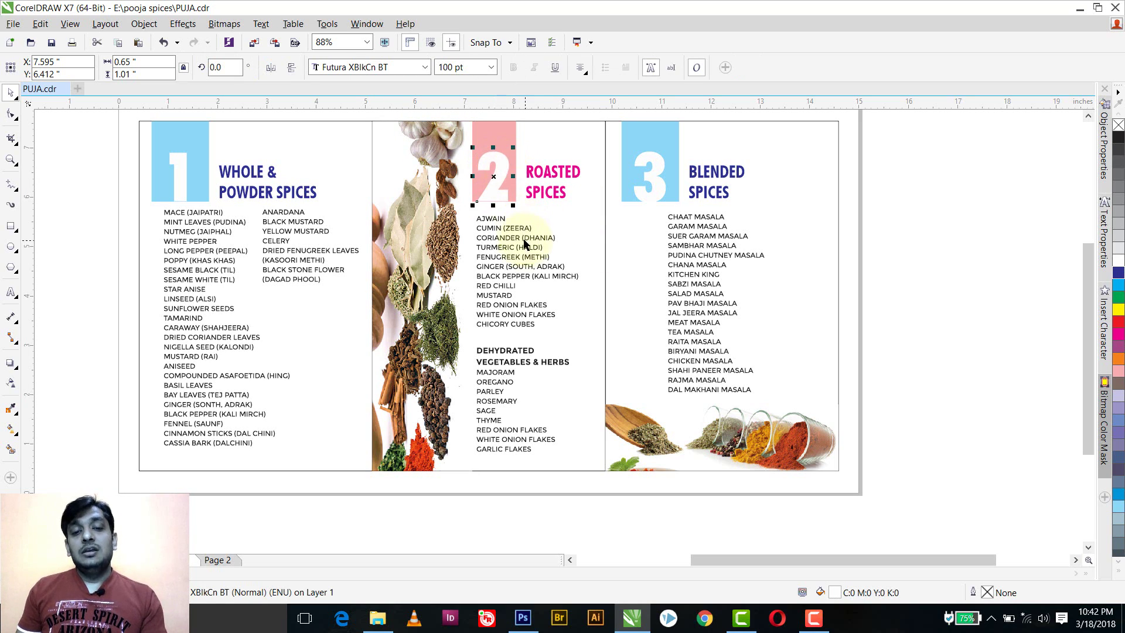
pyautogui.click(515, 496)
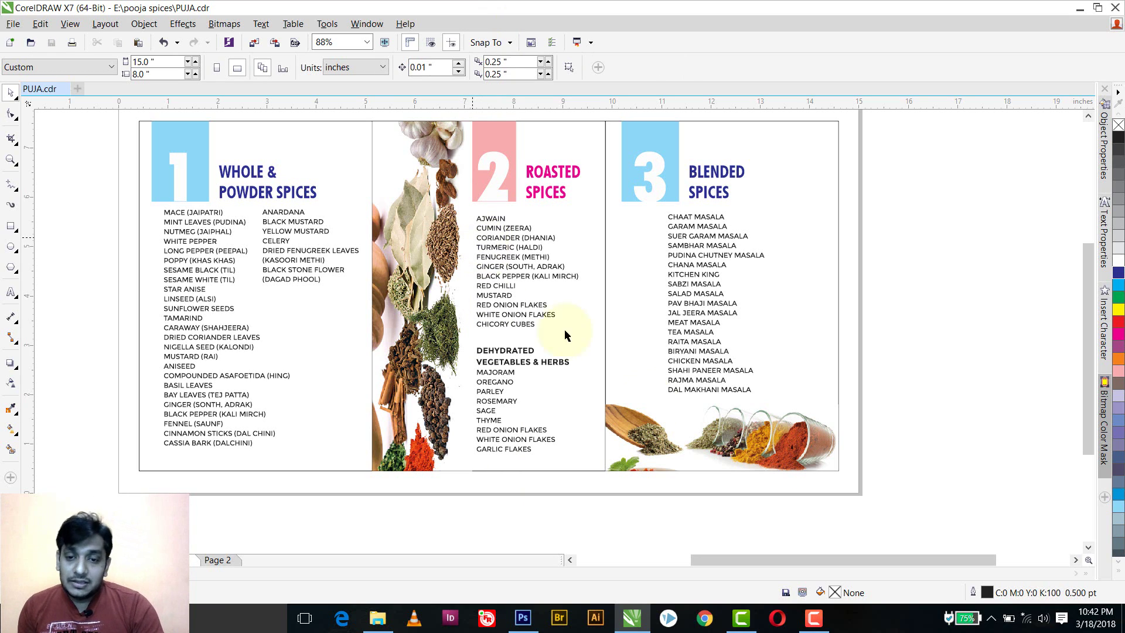
# Copy the healing-spices-protect-health-year-round image from File Explorer and paste it onto the brochure page in CorelDRAW.
pyautogui.hotkey('alt', 'Tab')
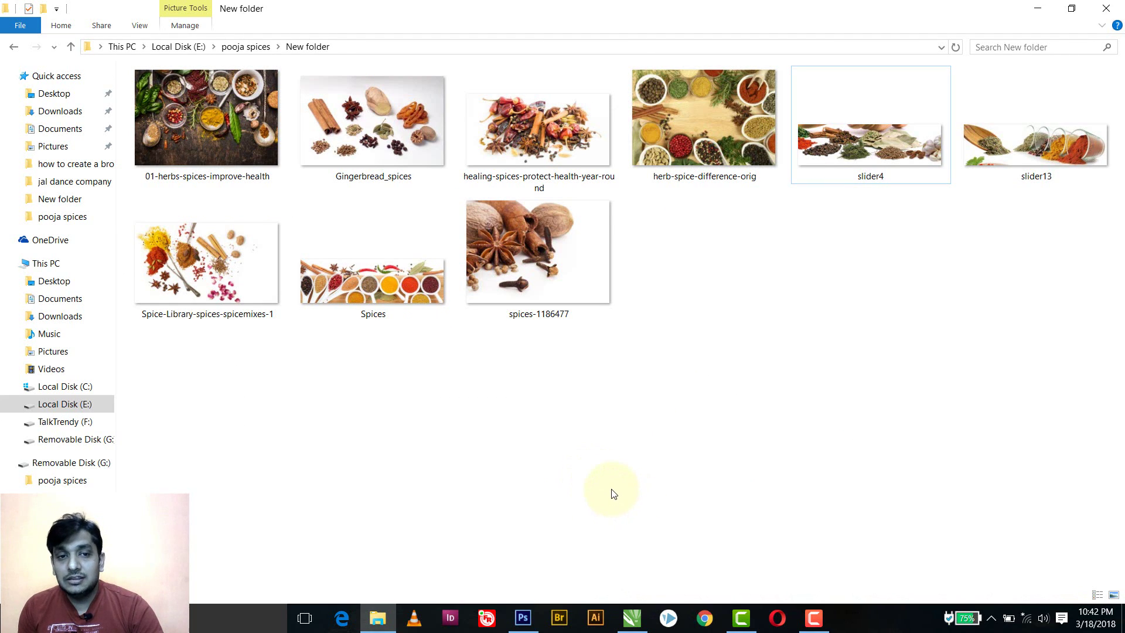
pyautogui.click(554, 146)
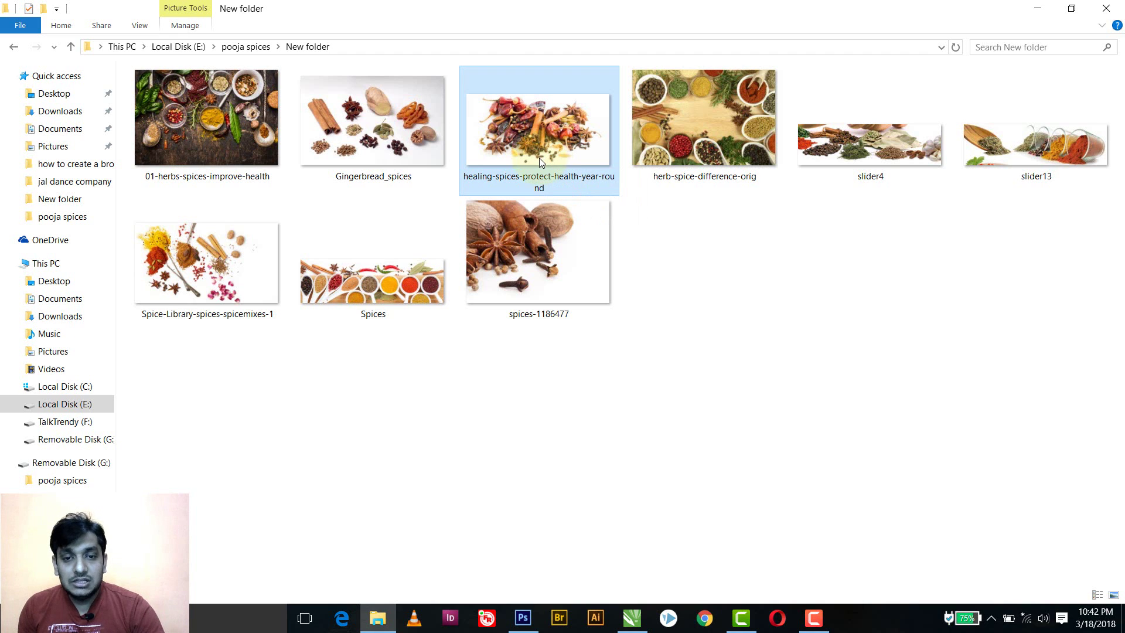
pyautogui.hotkey('alt', 'Tab')
pyautogui.hotkey('ctrl', 'v')
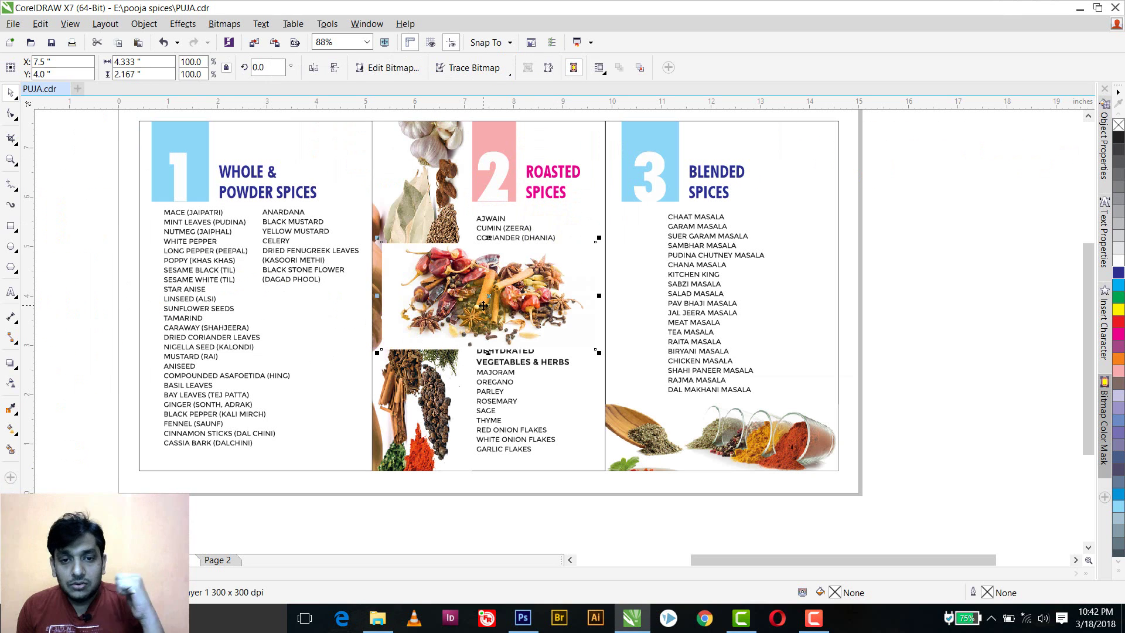
# Move the pasted spice photo beside the Blended Spices heading and shift the third panel's spice list to the left.
pyautogui.moveTo(483, 306); pyautogui.dragTo(684, 245)
pyautogui.click(589, 192)
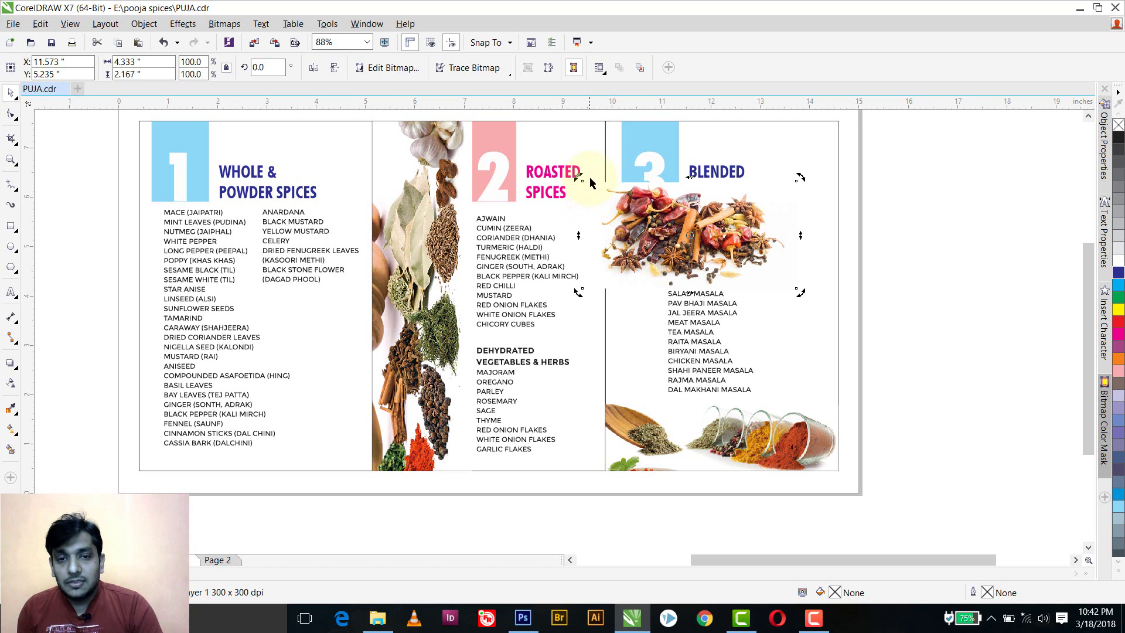
pyautogui.click(879, 173)
pyautogui.moveTo(690, 235); pyautogui.dragTo(848, 174)
pyautogui.click(686, 222)
pyautogui.moveTo(714, 220); pyautogui.dragTo(675, 220)
pyautogui.click(820, 170)
pyautogui.rightClick(816, 156)
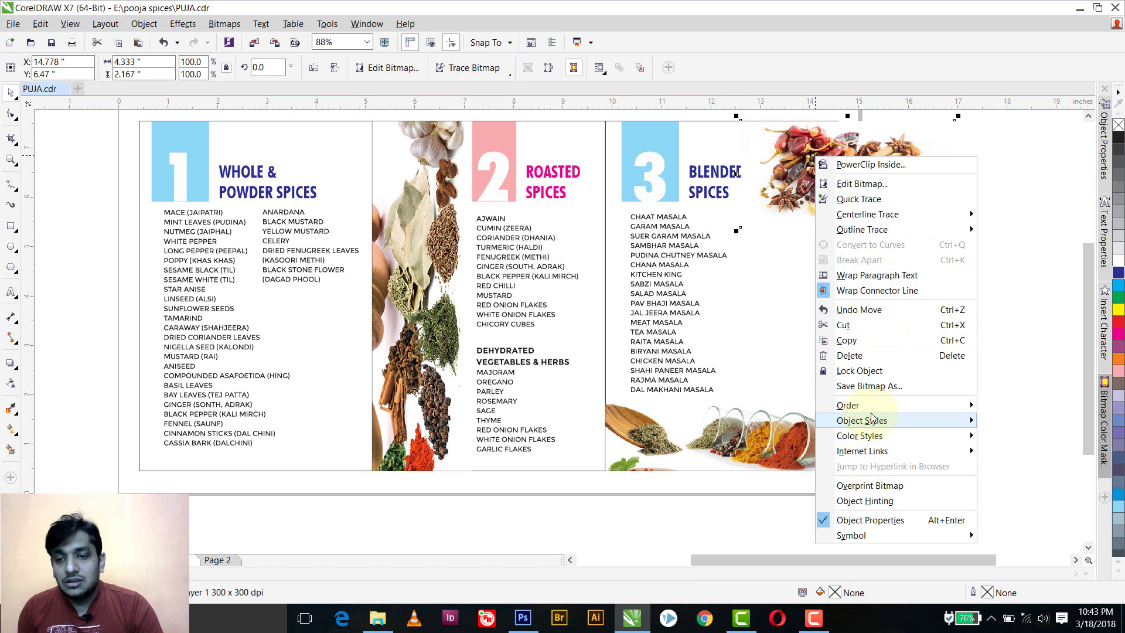
pyautogui.moveTo(872, 408)
pyautogui.click(776, 420)
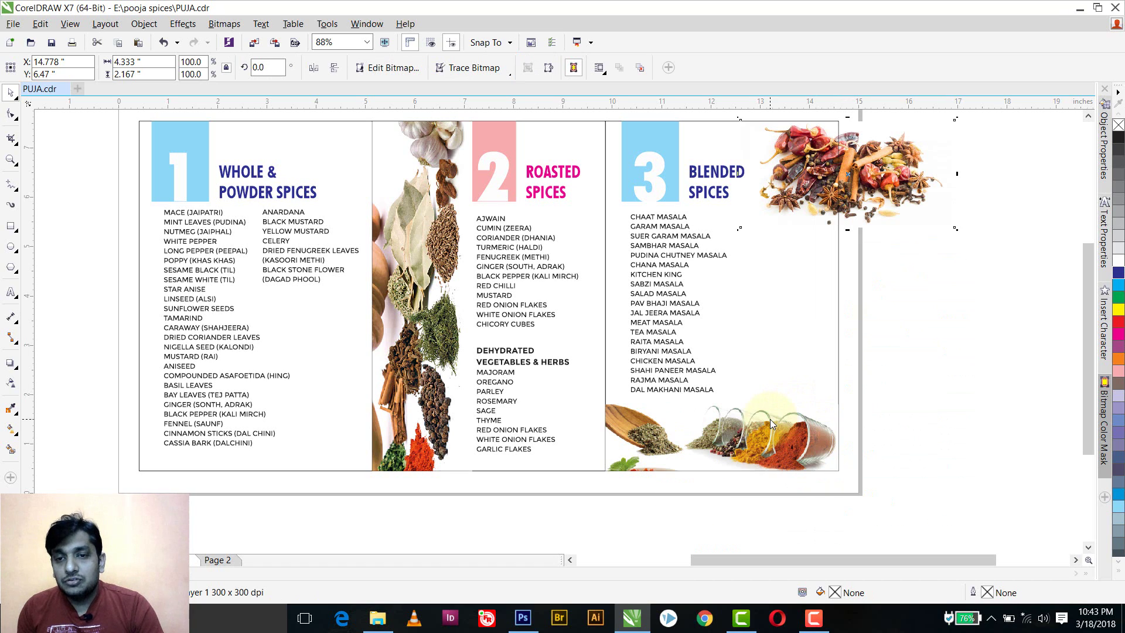
# Scale the pasted spice photo proportionally to about 2.822 by 1.411 inches and move it to the top of the first panel.
pyautogui.moveTo(958, 117); pyautogui.dragTo(881, 157)
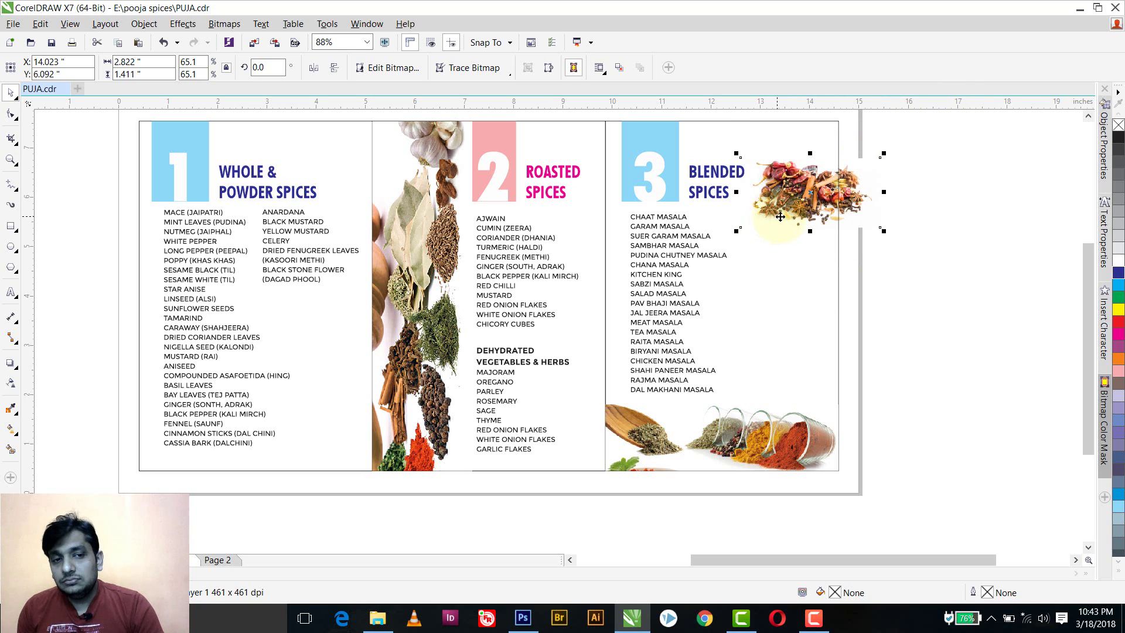
pyautogui.moveTo(810, 199); pyautogui.dragTo(322, 168)
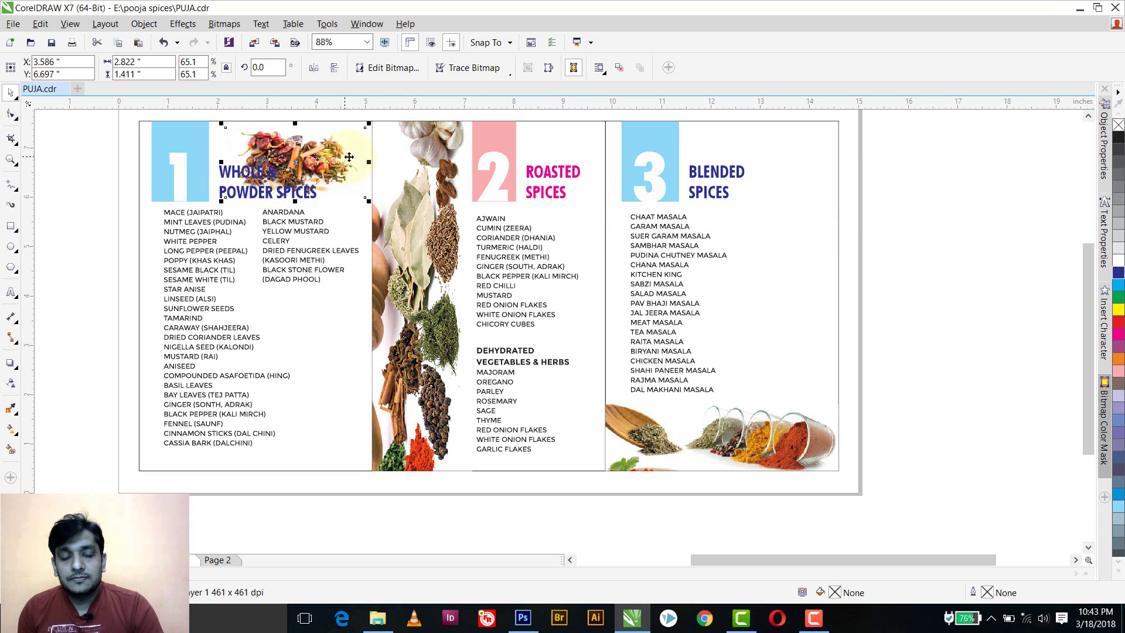
pyautogui.click(331, 308)
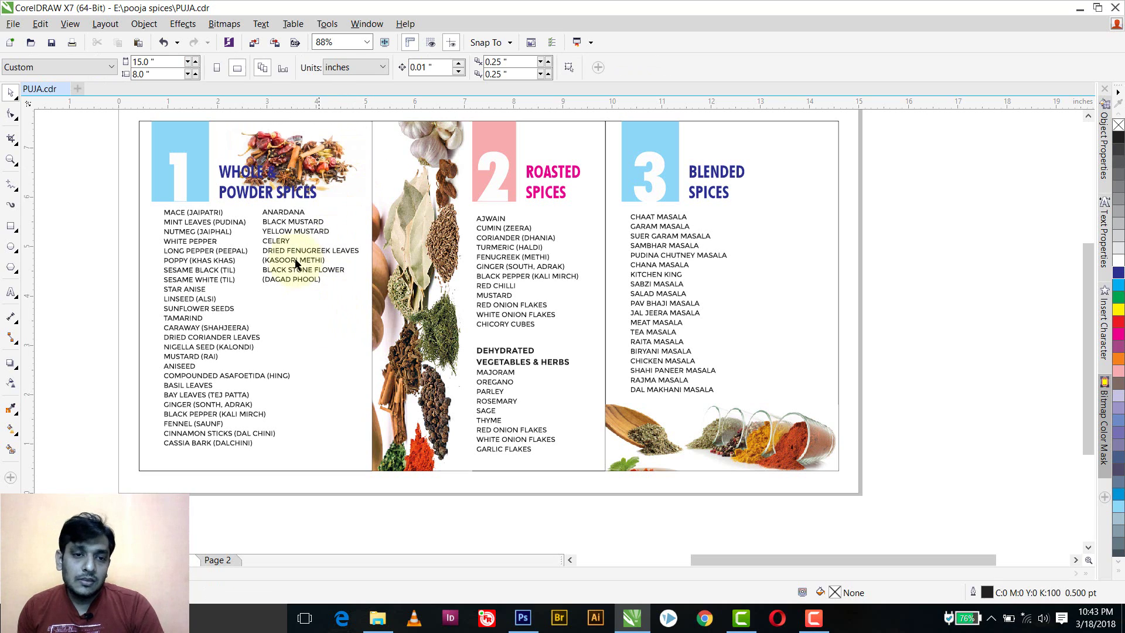
# Move the first panel's shorter spice list, starting with ANARDANA, down to make room above it.
pyautogui.click(299, 223)
pyautogui.moveTo(299, 224); pyautogui.dragTo(299, 267)
pyautogui.click(314, 219)
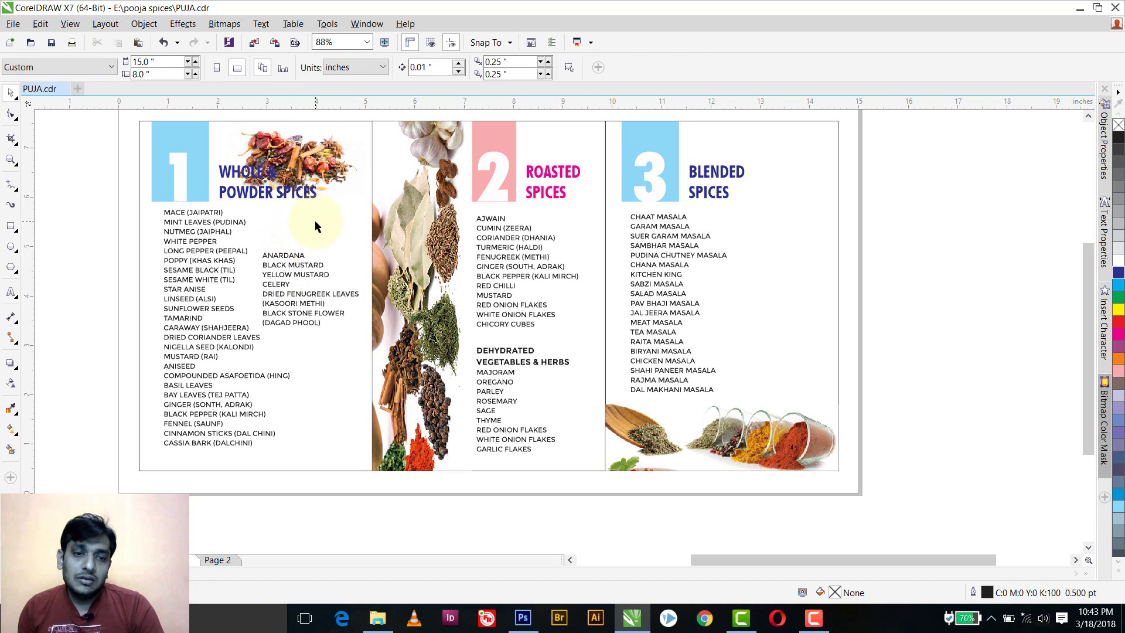
# Break the WHOLE & POWDER SPICES heading into three lines and place it below the photo, top-aligned with the longer spice list.
pyautogui.doubleClick(274, 190)
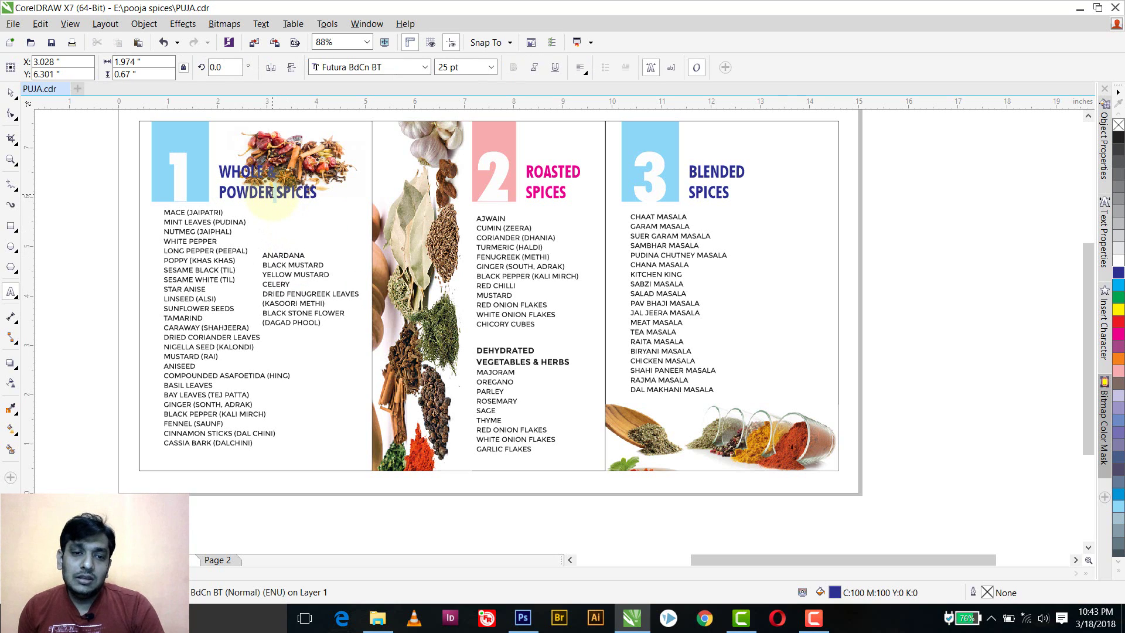
pyautogui.press('Return')
pyautogui.press('Escape')
pyautogui.moveTo(279, 207); pyautogui.dragTo(306, 236)
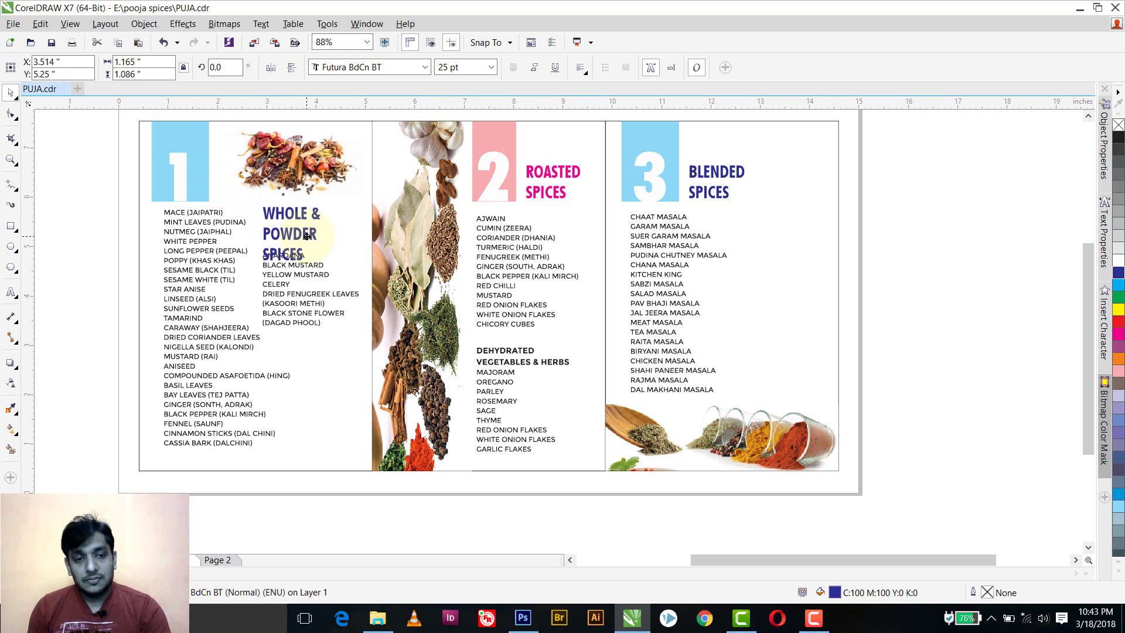
pyautogui.click(210, 215)
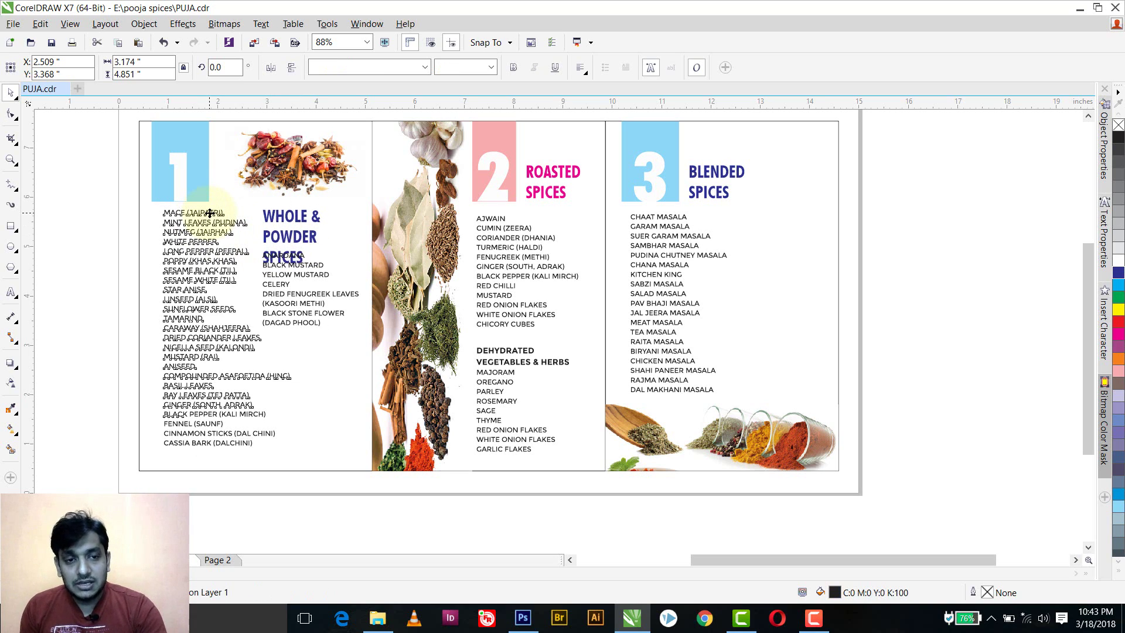
pyautogui.click(108, 195)
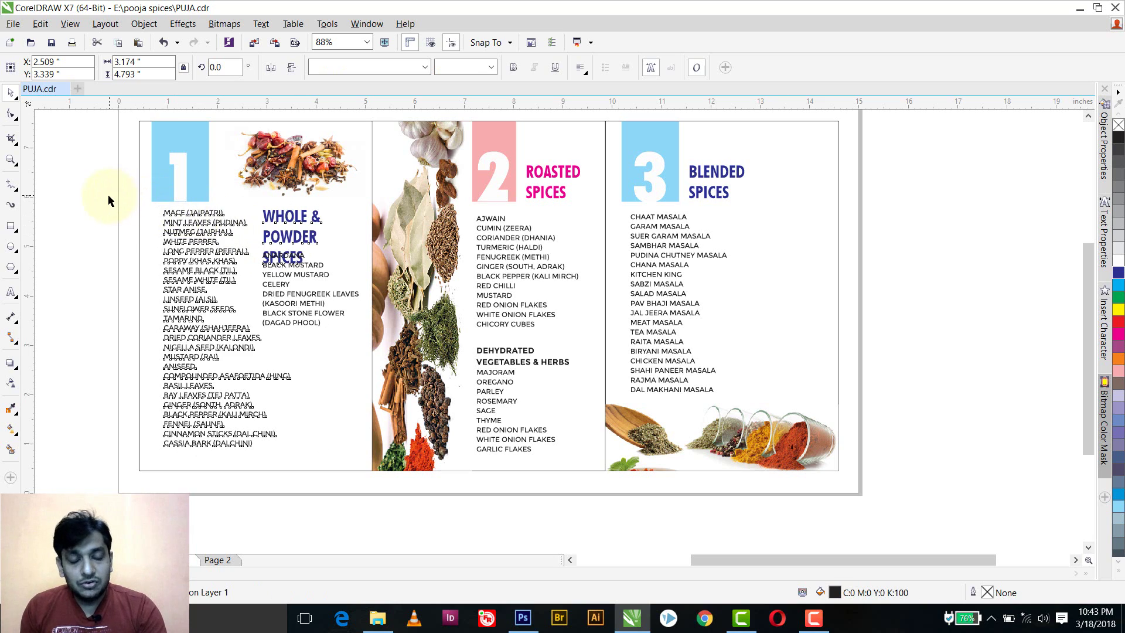
# Move the ANARDANA list down so that it sits just below the three-line heading.
pyautogui.click(288, 276)
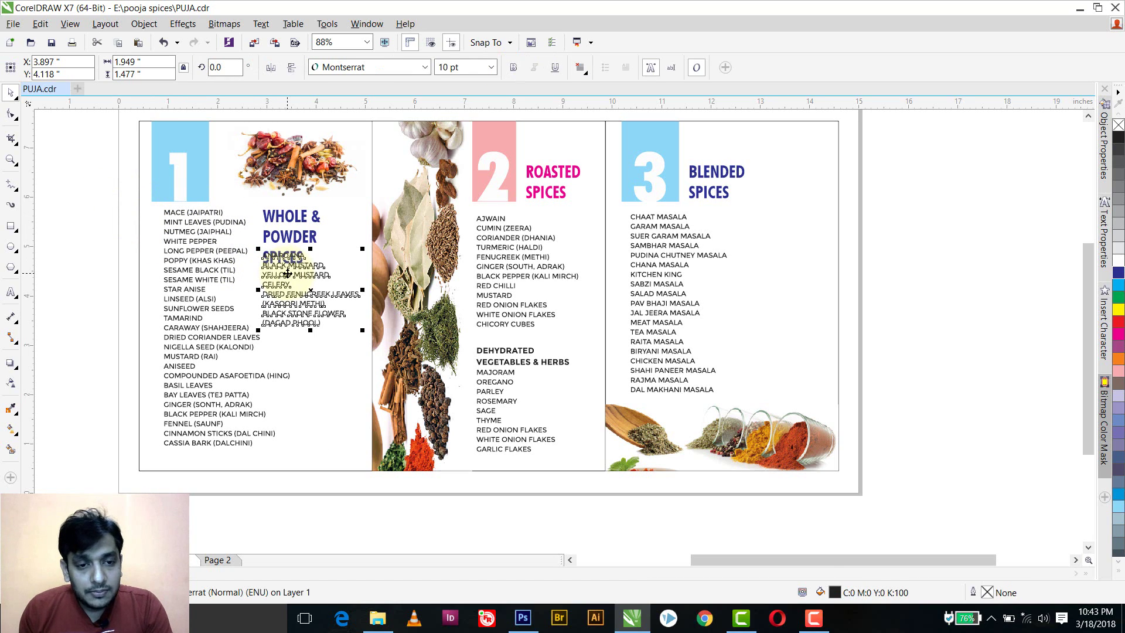
pyautogui.moveTo(288, 275); pyautogui.dragTo(285, 296)
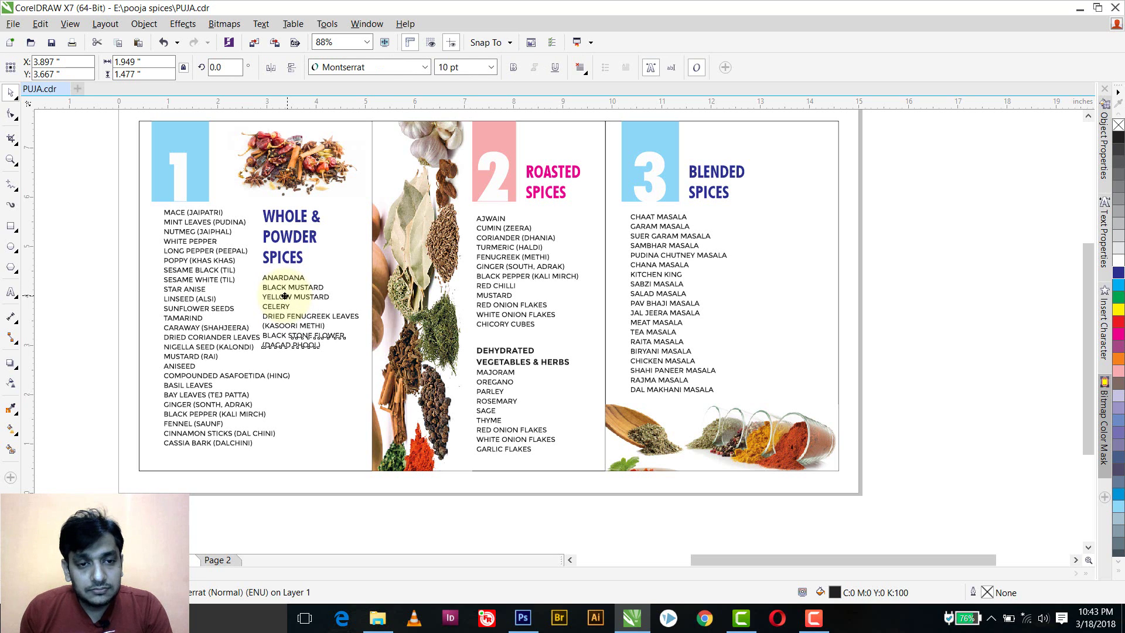
pyautogui.click(136, 206)
# Align the first panel's spice photo with the frame's top and right edges, then enlarge it proportionally to reach the blue number box.
pyautogui.scroll(2, 247, 182)
pyautogui.moveTo(1091, 285); pyautogui.dragTo(1082, 259)
pyautogui.click(374, 230)
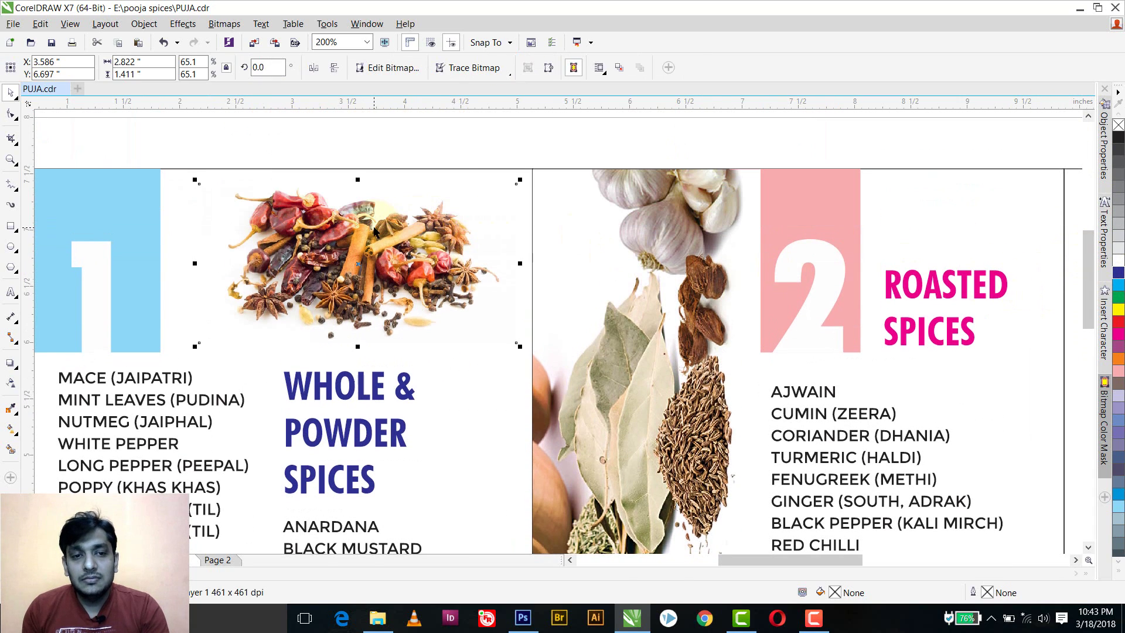
pyautogui.click(449, 169)
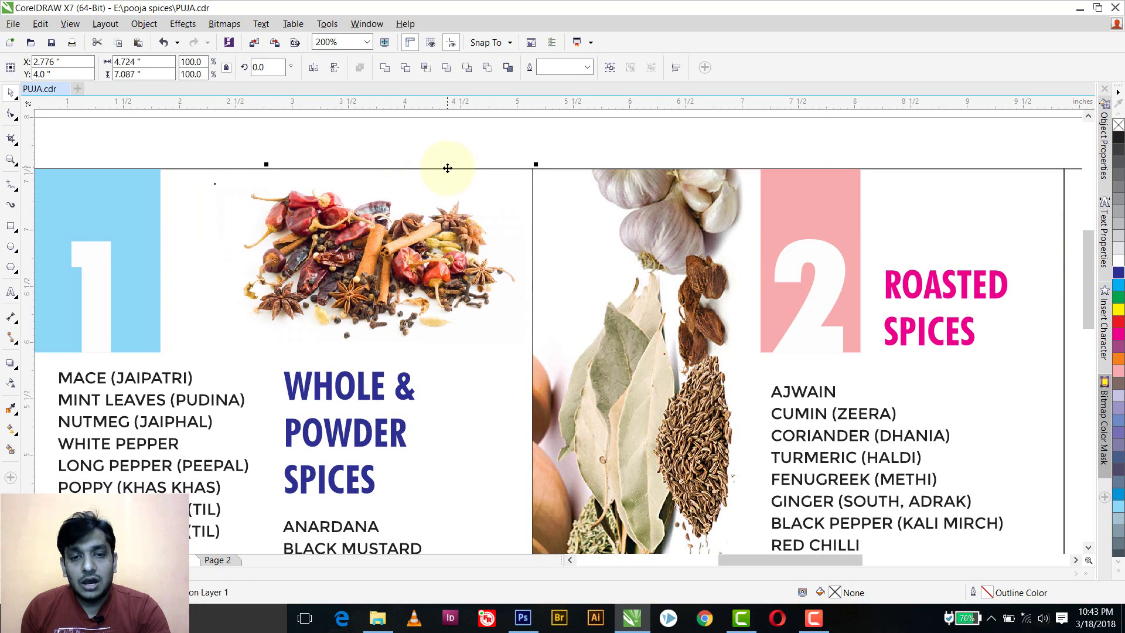
pyautogui.click(309, 250)
pyautogui.click(198, 346)
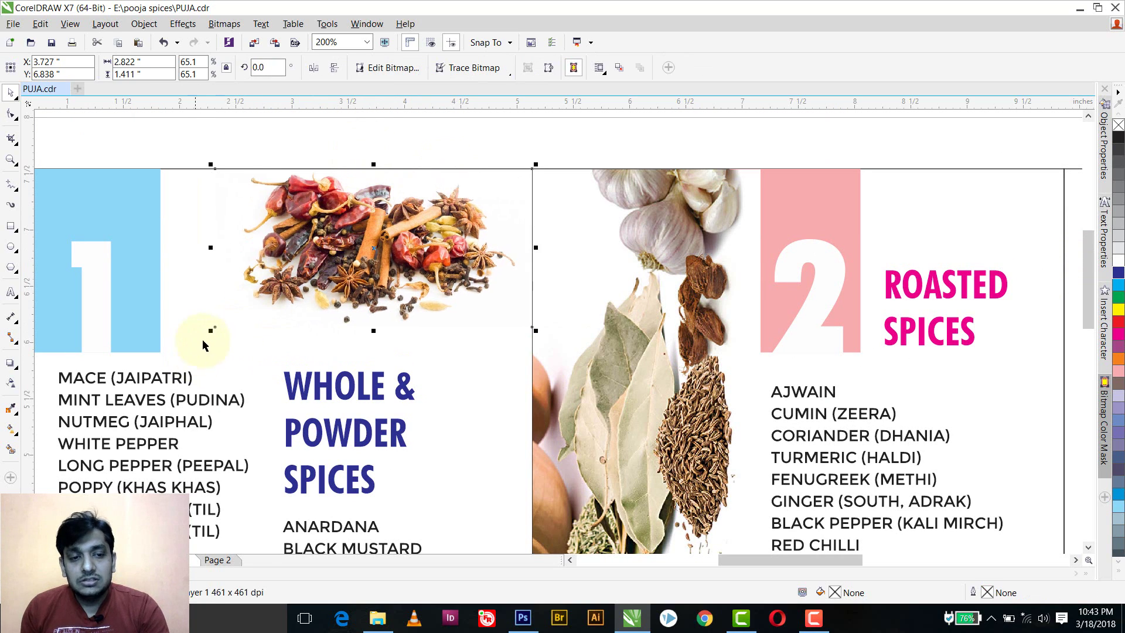
pyautogui.moveTo(211, 332); pyautogui.dragTo(160, 381)
pyautogui.scroll(-2, 153, 358)
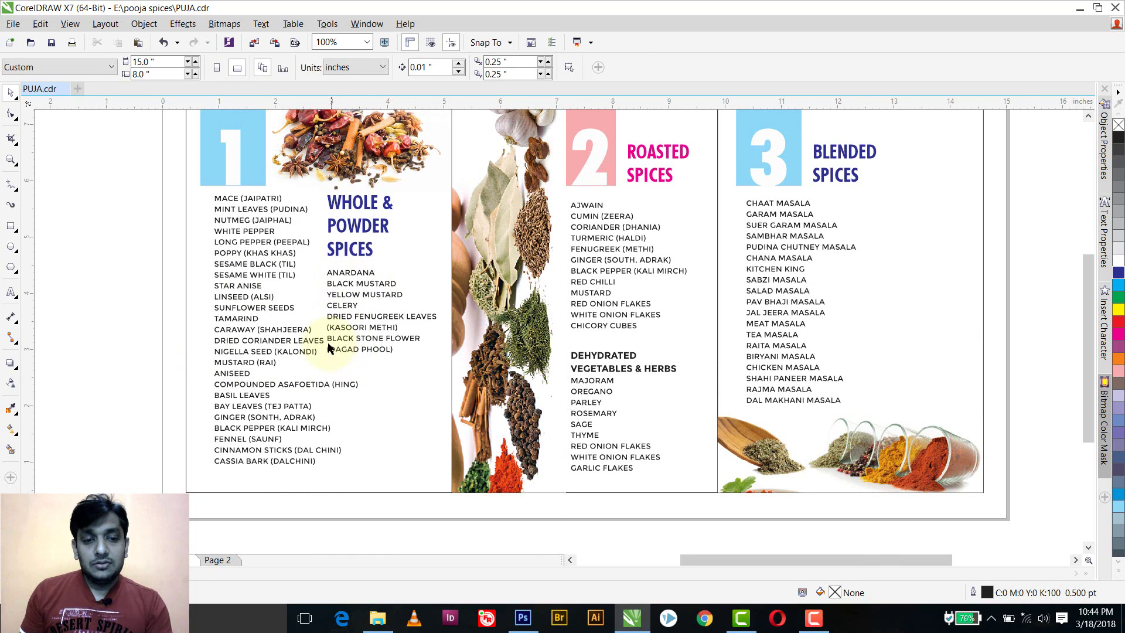
# Shift the first panel's longer spice list slightly left and set the font size of both its lists to 9.5 pt.
pyautogui.click(309, 344)
pyautogui.moveTo(309, 339); pyautogui.dragTo(301, 340)
pyautogui.click(350, 283)
pyautogui.keyDown('shift'); pyautogui.click(350, 275); pyautogui.keyUp('shift')
pyautogui.click(463, 66)
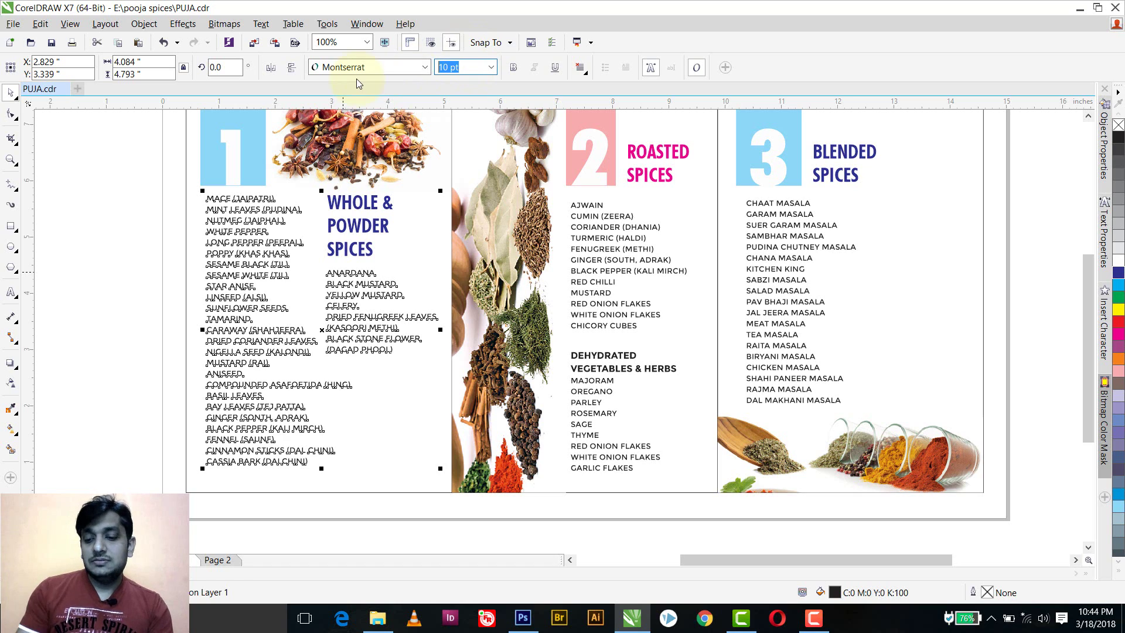
pyautogui.write('9.5')
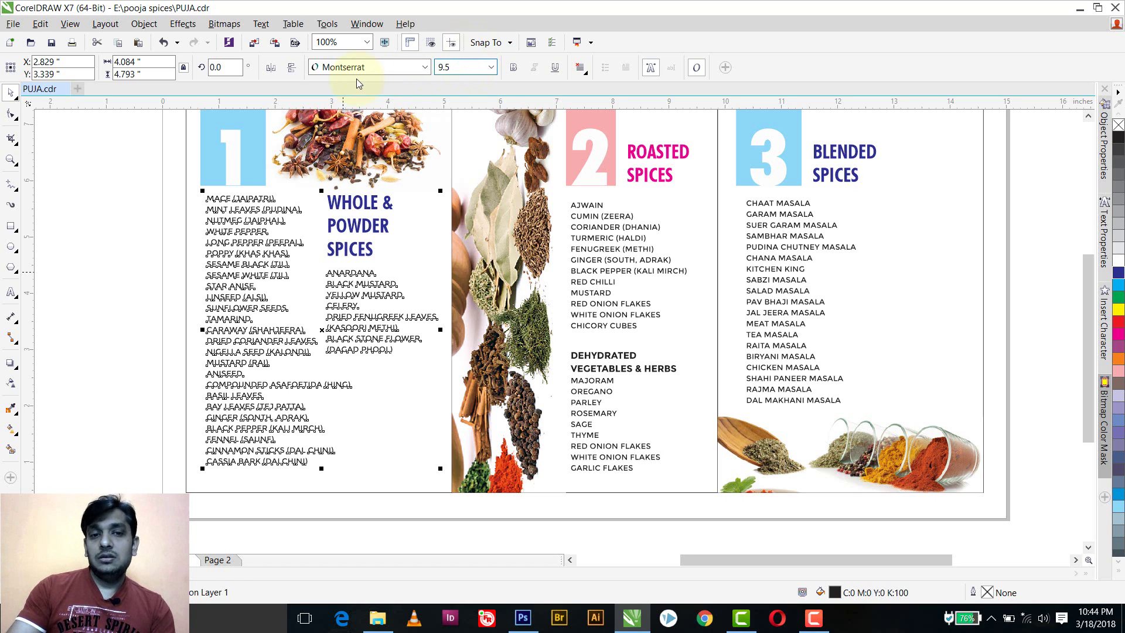
pyautogui.press('Return')
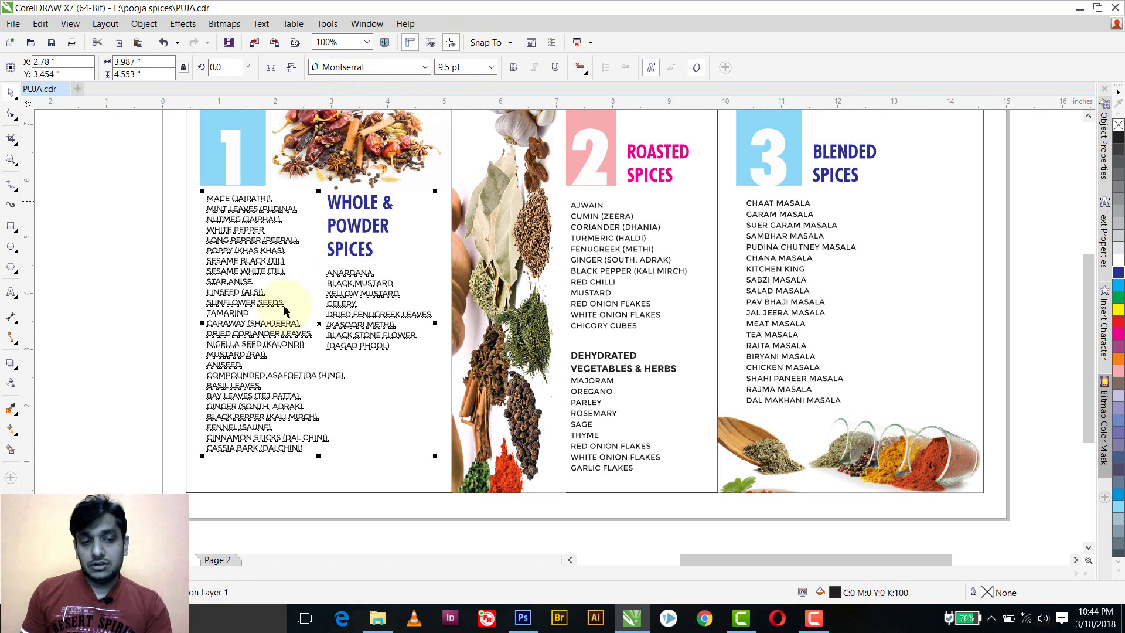
# Try to loosen the line spacing of the first panel's longer spice list with the Shape tool, stretching it downward.
pyautogui.click(384, 420)
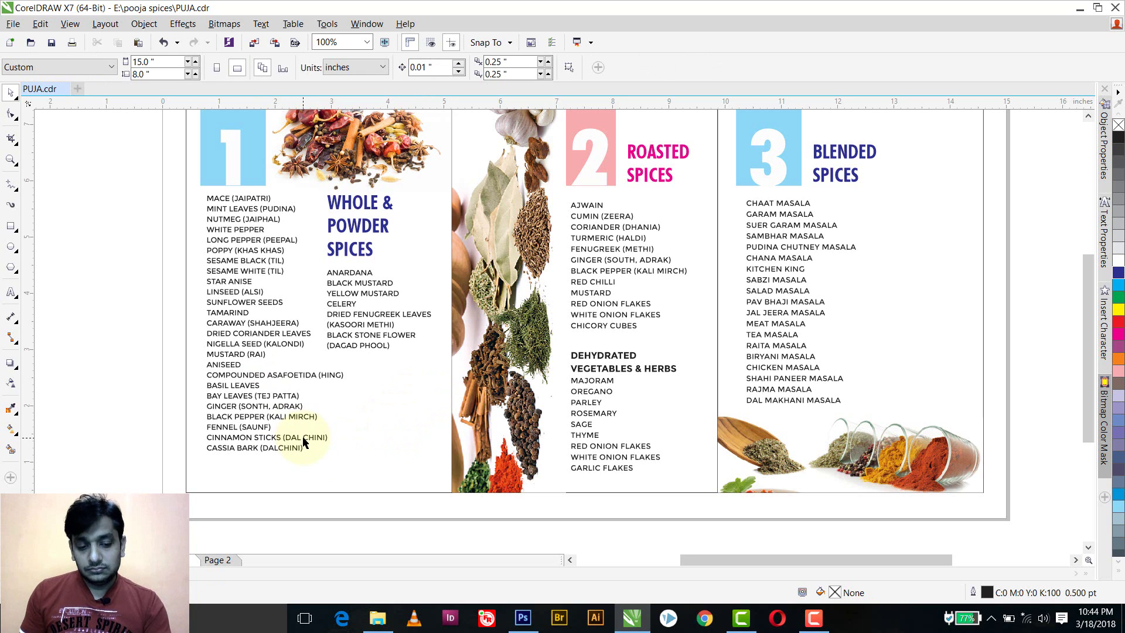
pyautogui.click(234, 200)
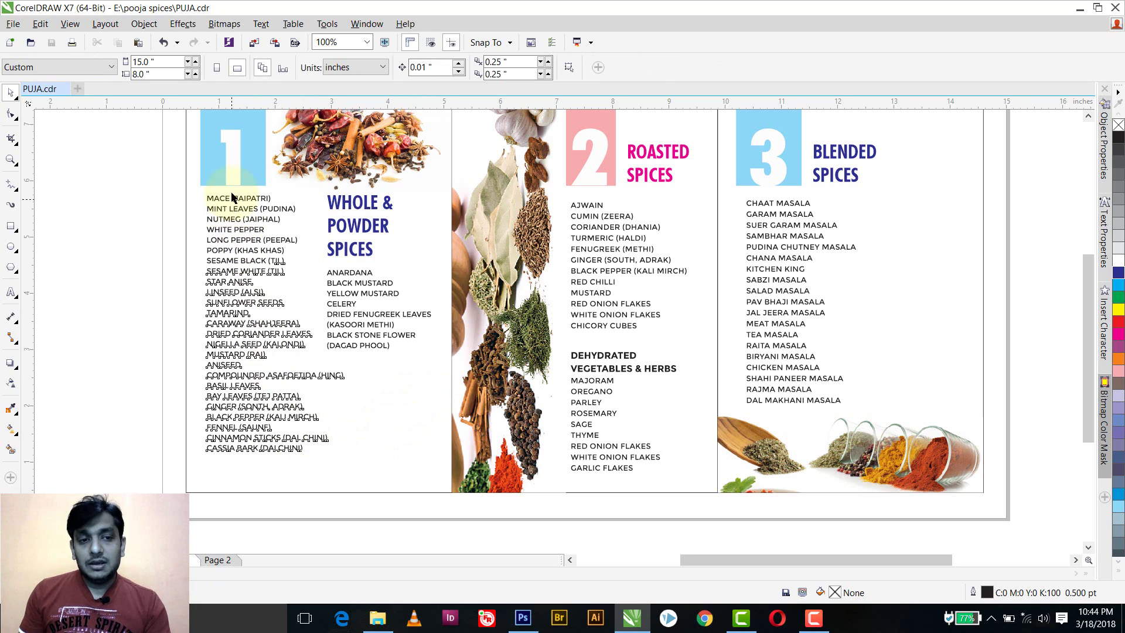
pyautogui.click(12, 114)
pyautogui.moveTo(206, 457); pyautogui.dragTo(208, 478)
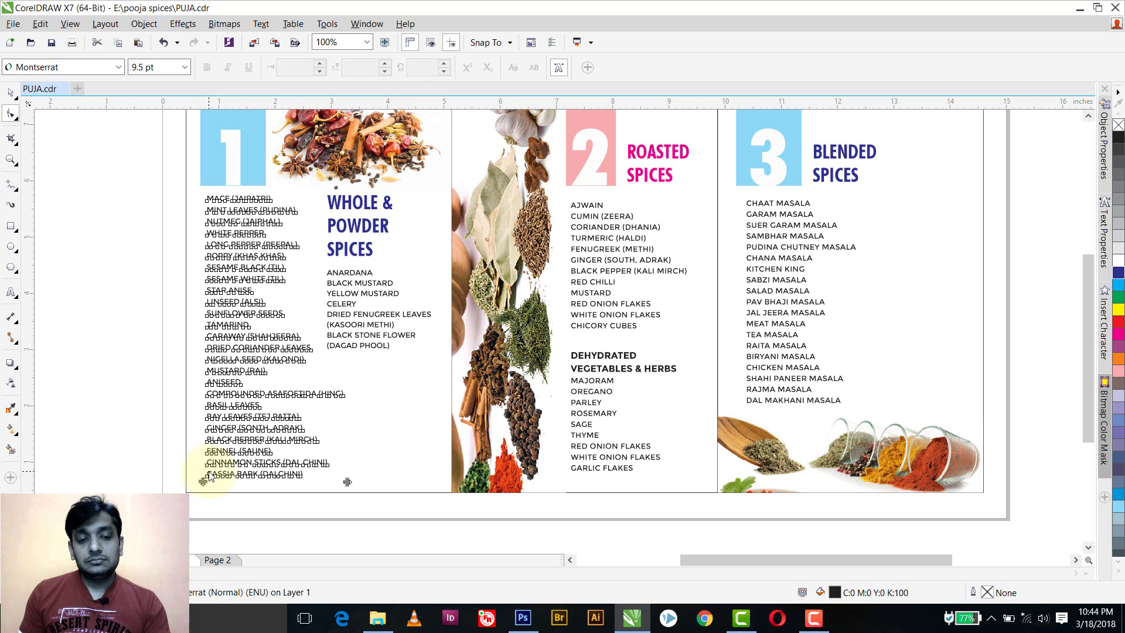
pyautogui.press('space')
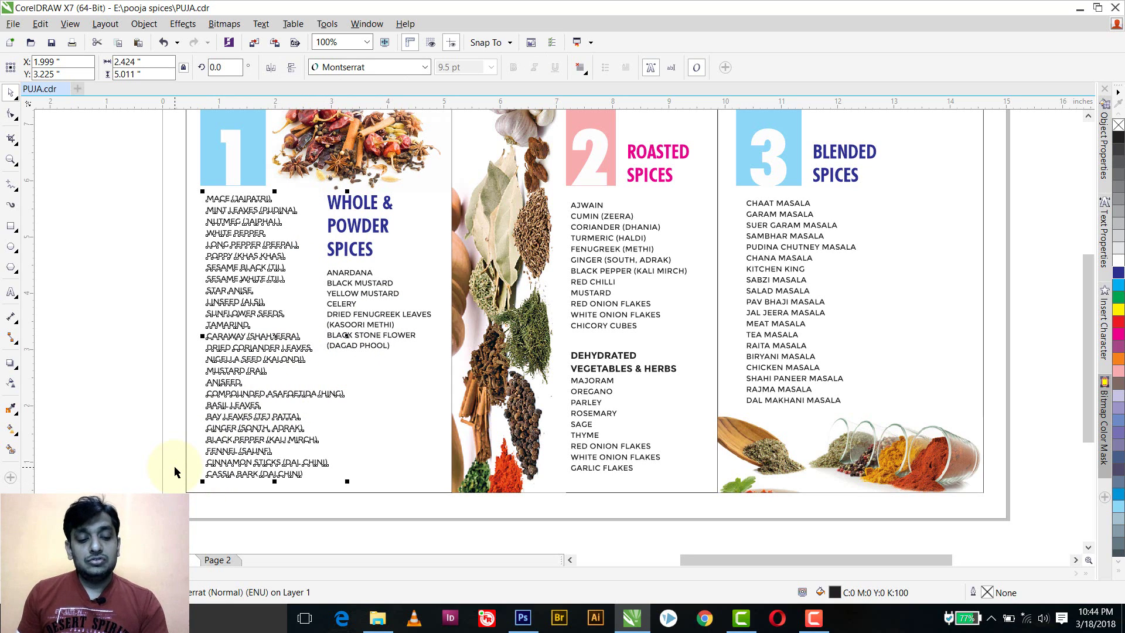
pyautogui.click(352, 288)
pyautogui.hotkey('ctrl', 'z')
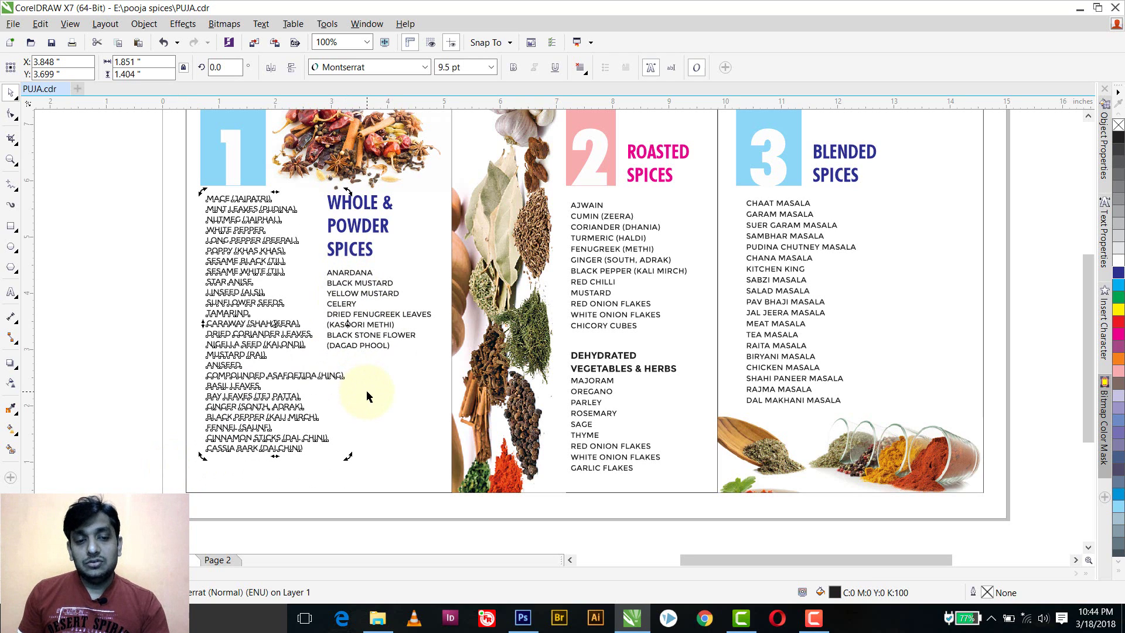
# Set the line spacing of both first-panel spice lists to 120% of character height and raise it slightly further.
pyautogui.keyDown('shift'); pyautogui.click(349, 322); pyautogui.keyUp('shift')
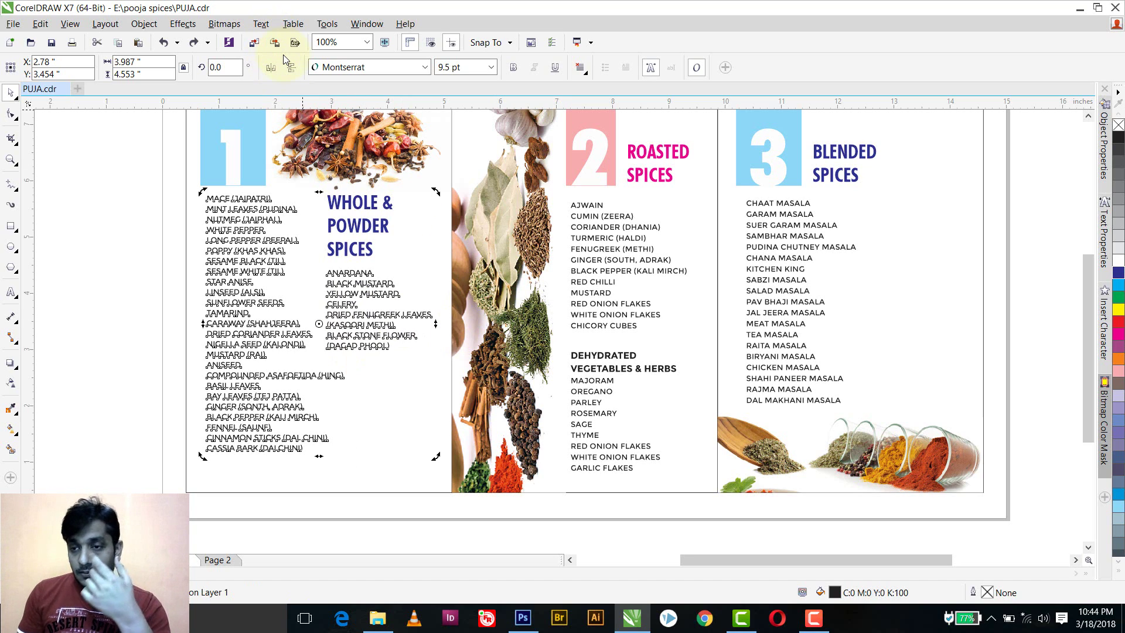
pyautogui.click(261, 24)
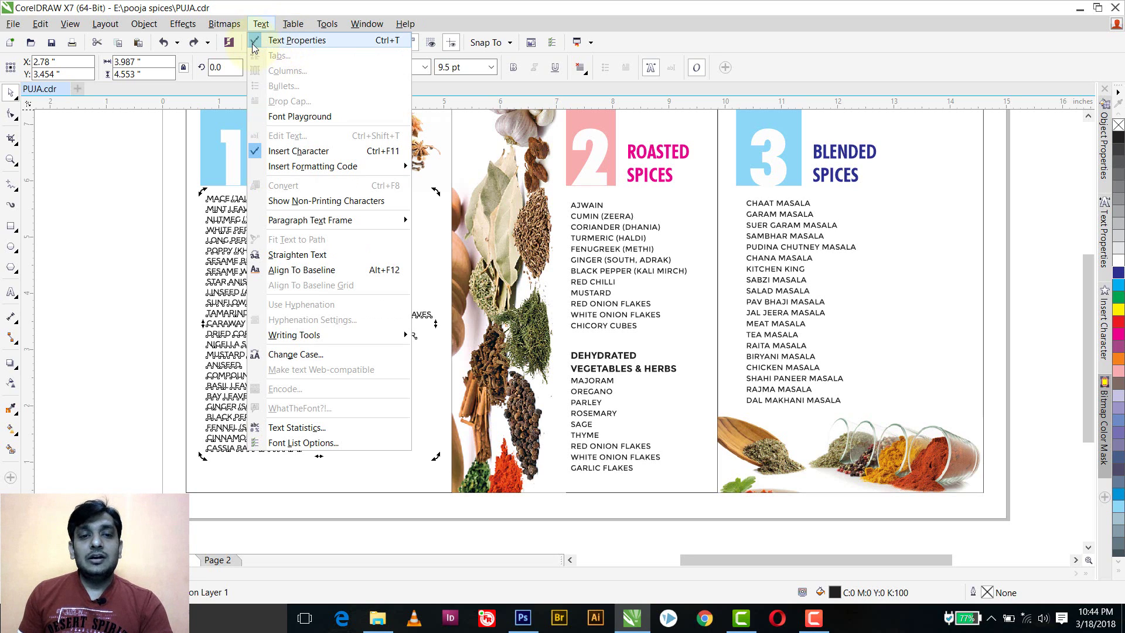
pyautogui.click(1105, 241)
pyautogui.click(1105, 240)
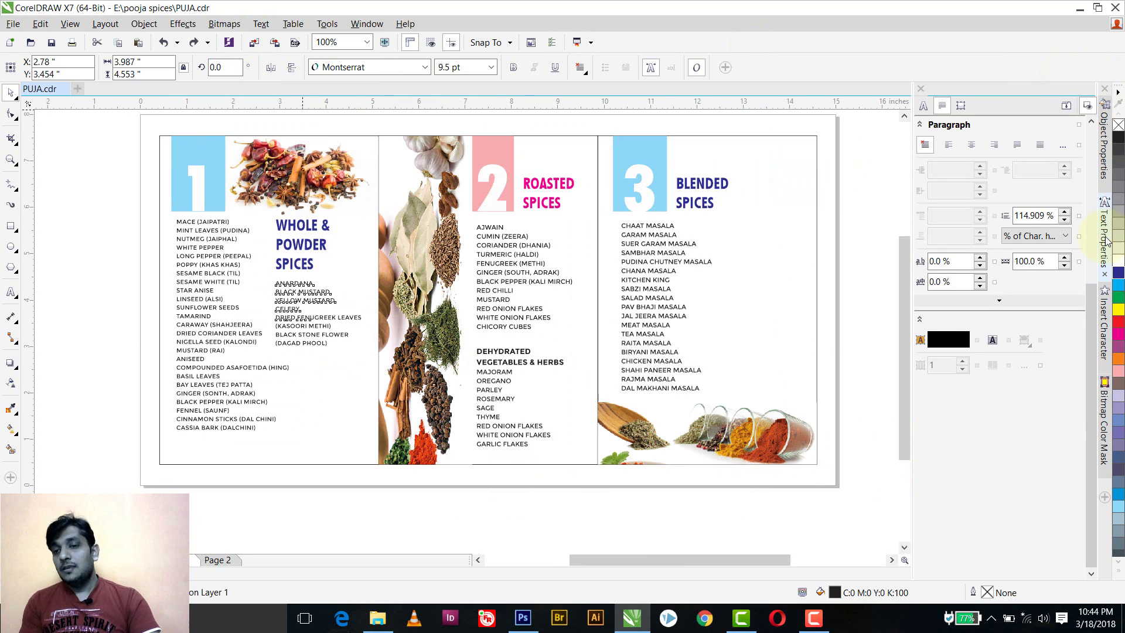
pyautogui.doubleClick(1026, 218)
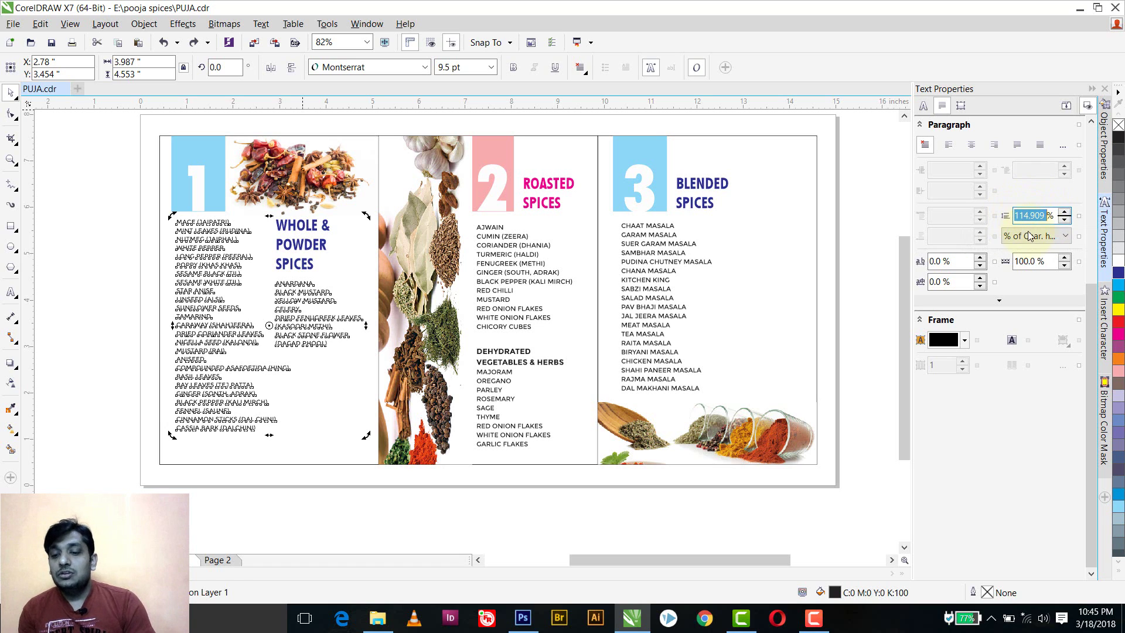
pyautogui.write('120')
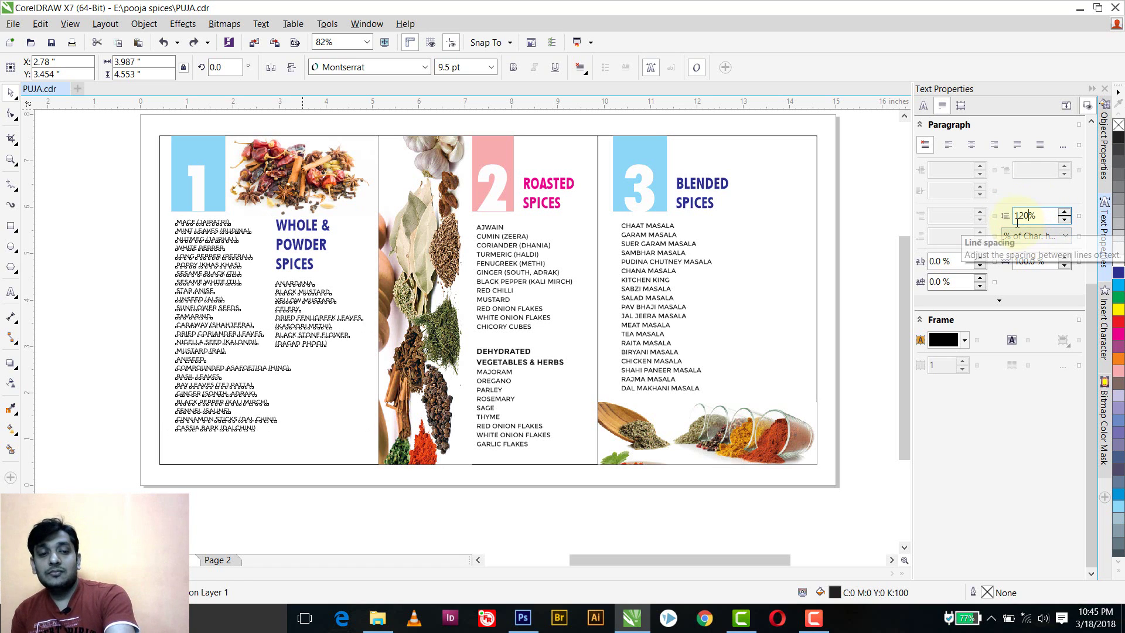
pyautogui.press('Return')
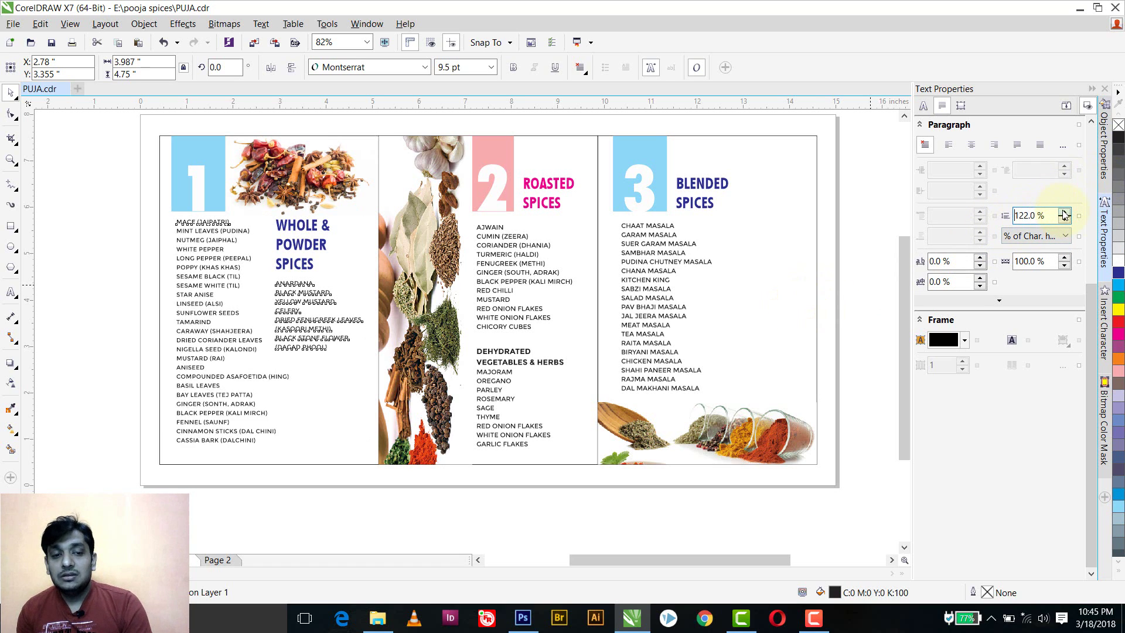
pyautogui.click(280, 362)
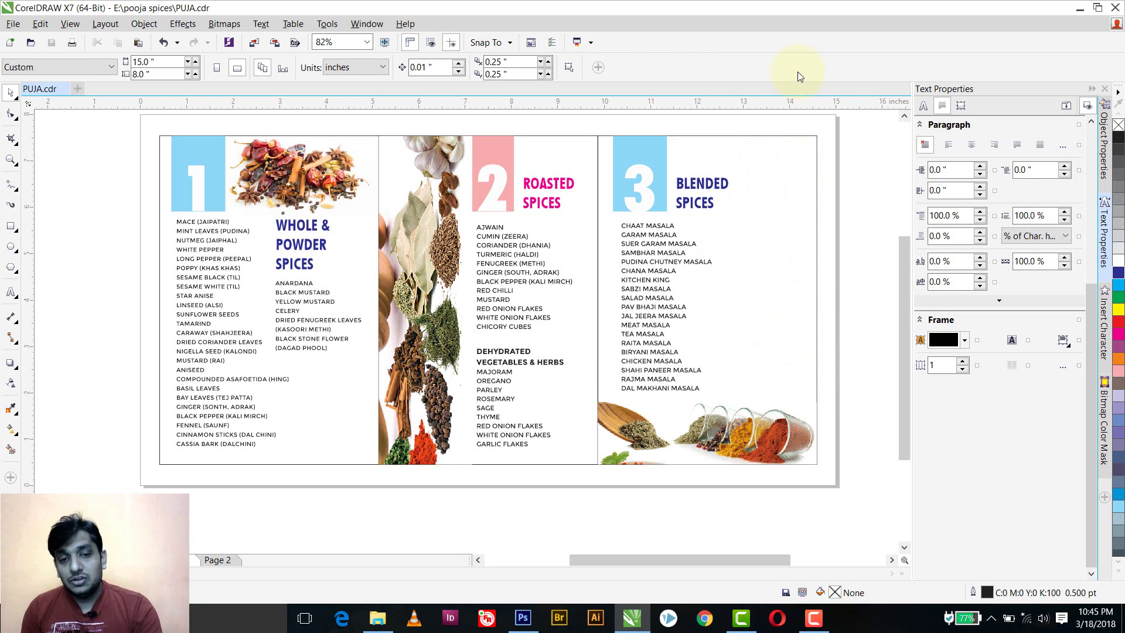
# Switch to the spice image folder in File Explorer and preview the Gingerbread_spices photo.
pyautogui.hotkey('alt', 'Tab')
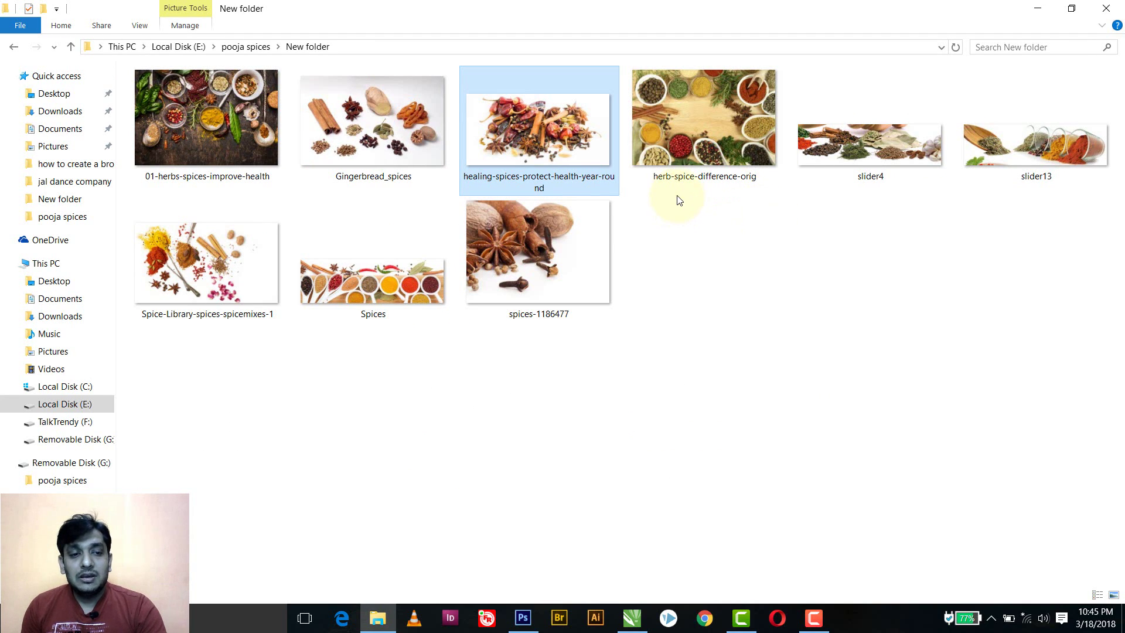
pyautogui.doubleClick(370, 133)
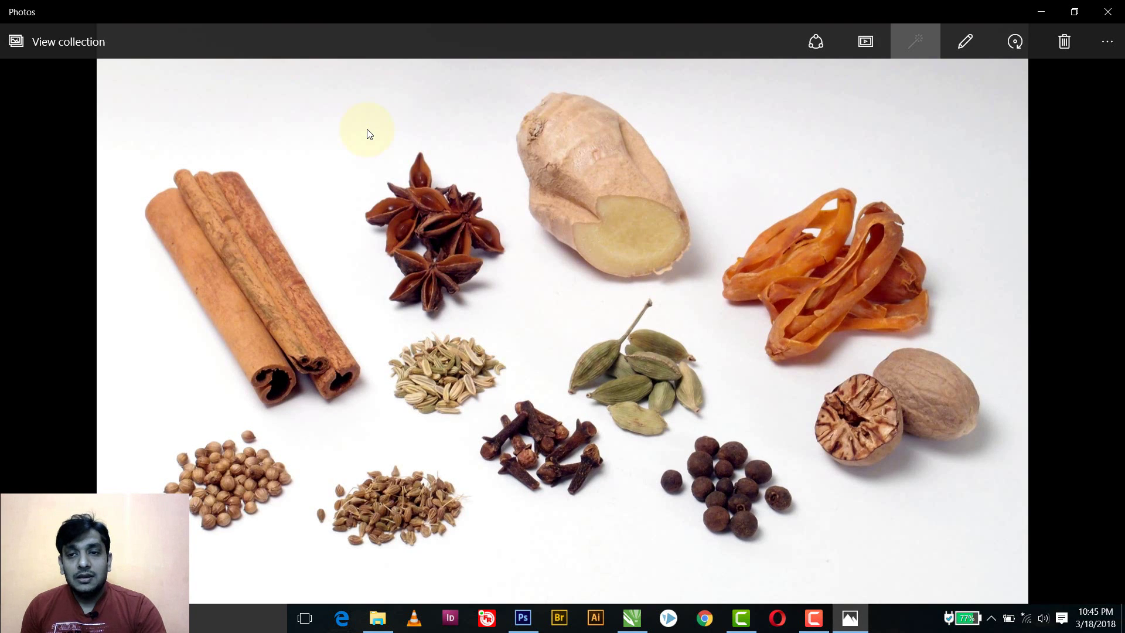
pyautogui.click(1107, 13)
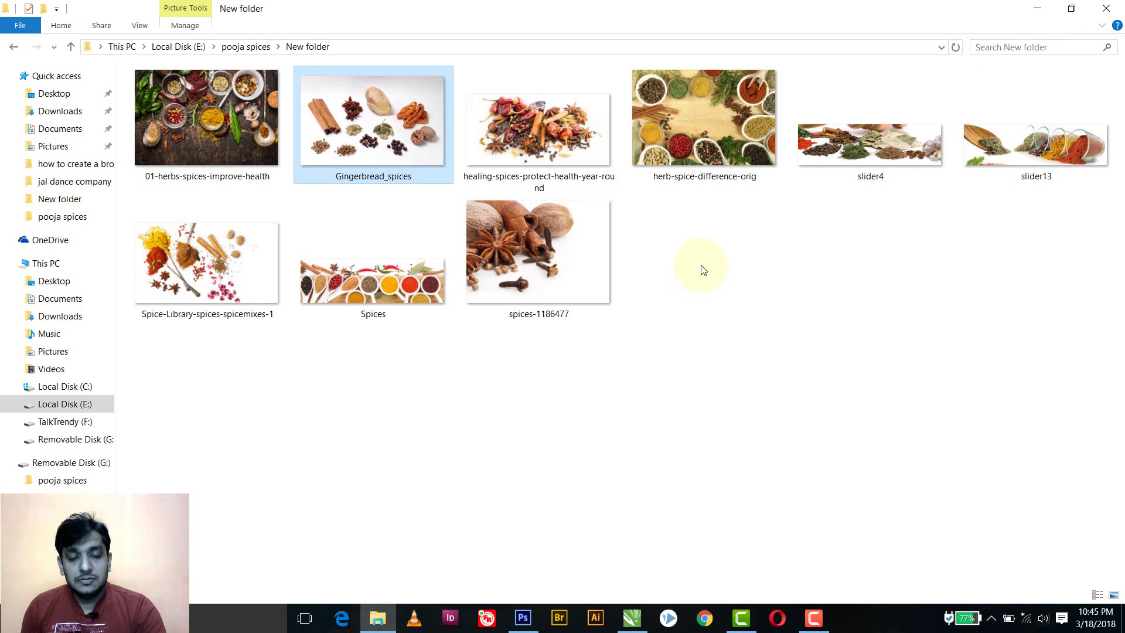
# Switch to CorelDRAW and try placing the Gingerbread_spices photo over the third panel's list.
pyautogui.hotkey('alt', 'Tab')
pyautogui.hotkey('ctrl', 'v')
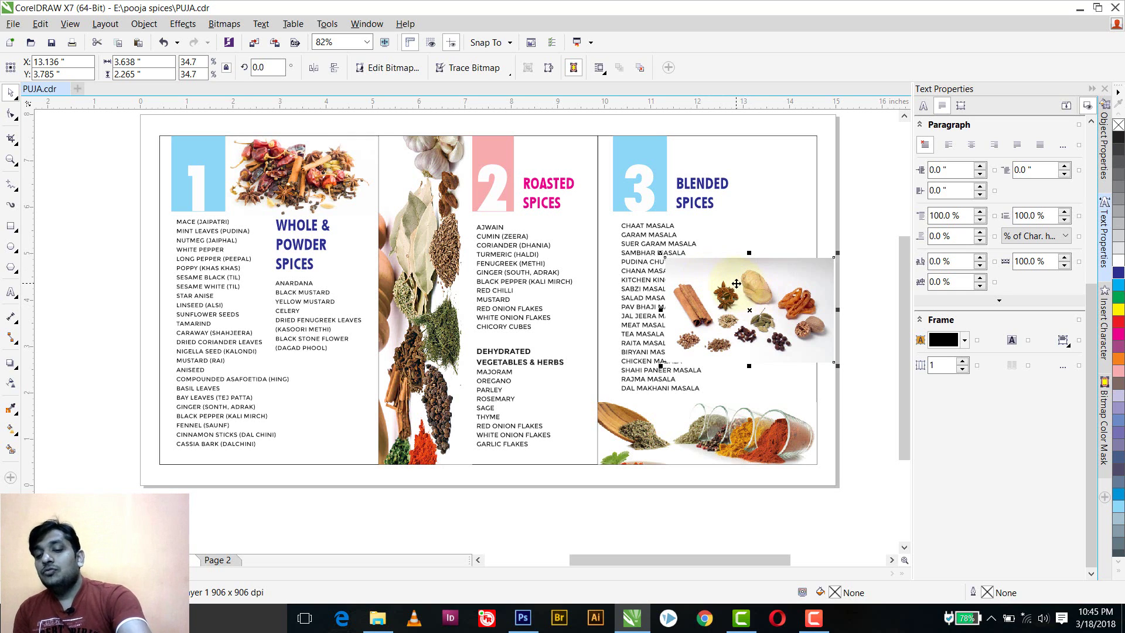
pyautogui.press('Delete')
# Open the Gingerbread_spices photo in Photoshop and select its entire white background with the Magic Wand tool at tolerance 32.
pyautogui.hotkey('alt', 'Tab')
pyautogui.moveTo(386, 167); pyautogui.dragTo(483, 329)
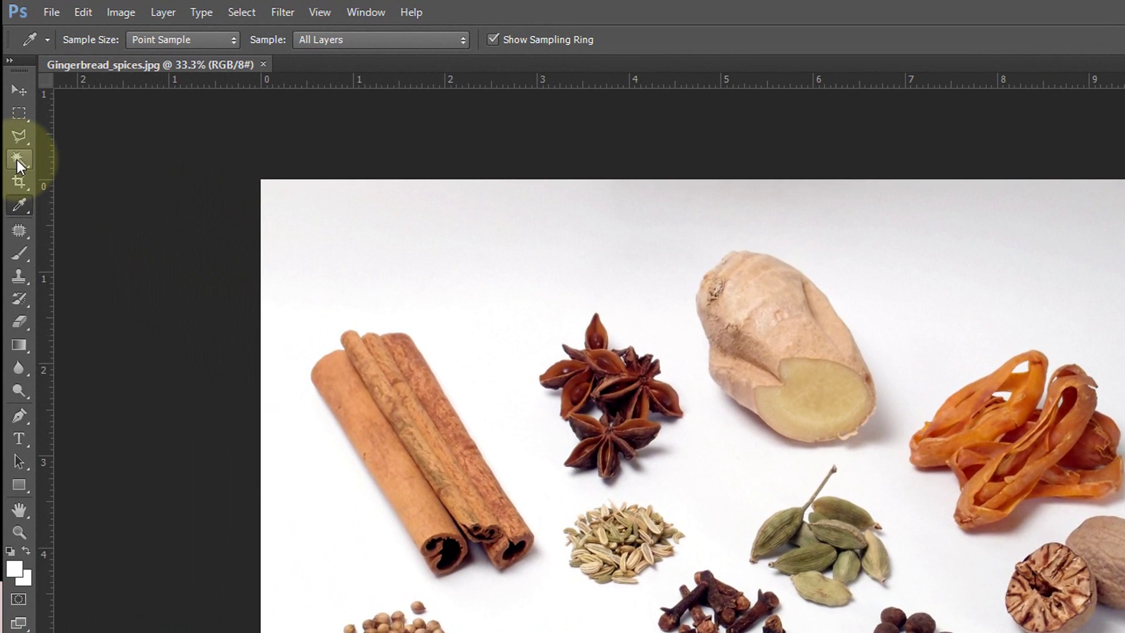
pyautogui.click(18, 163)
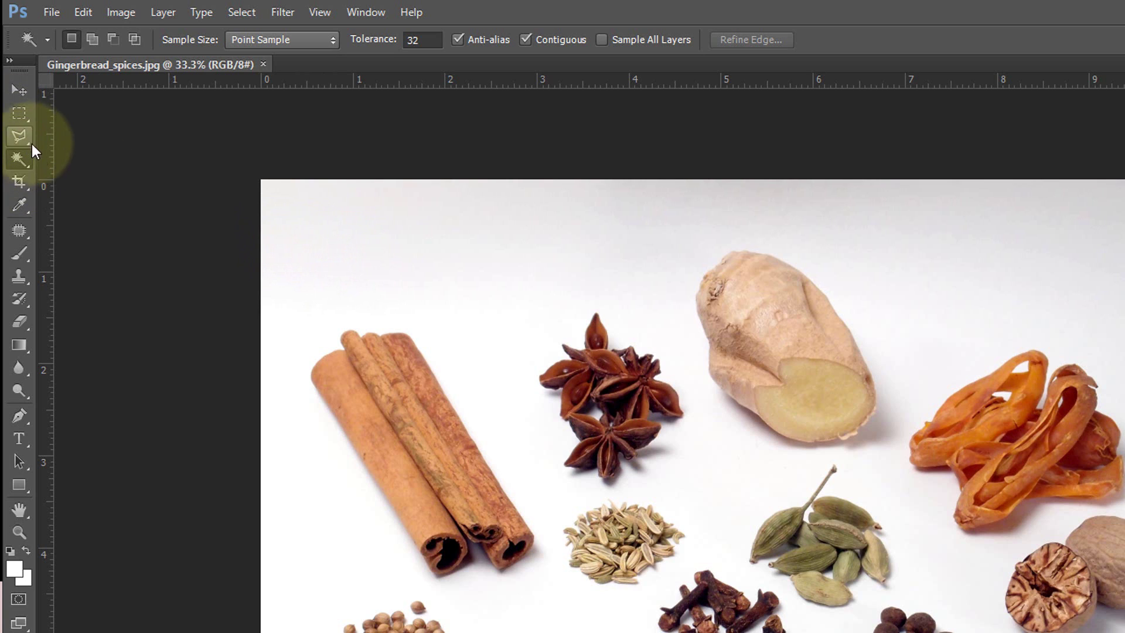
pyautogui.click(381, 234)
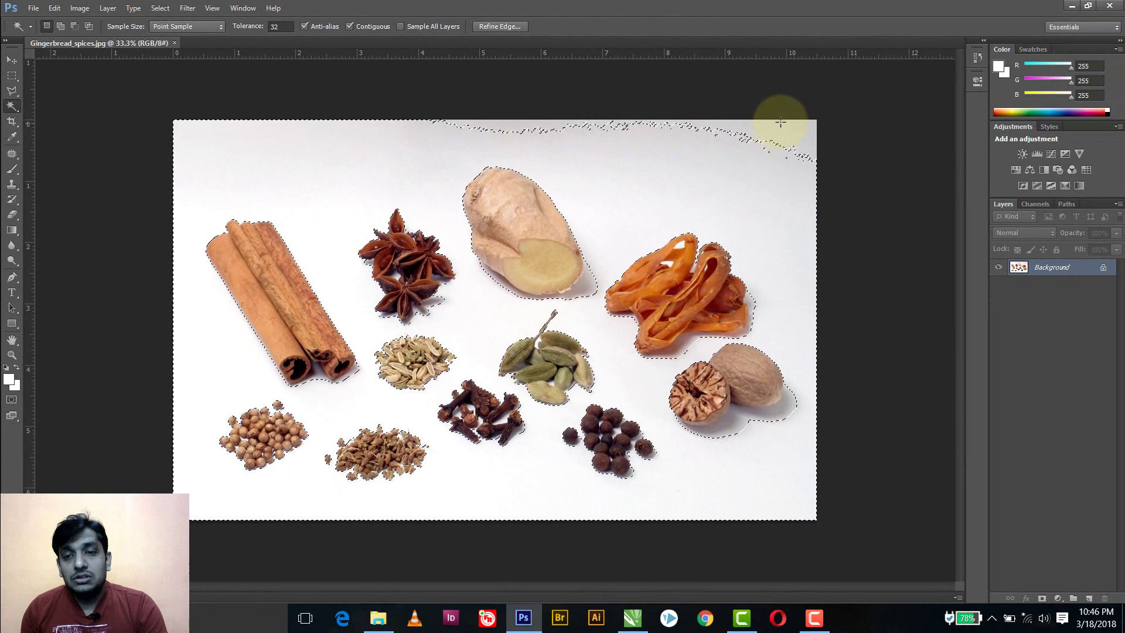
pyautogui.press('shift')
pyautogui.keyDown('shift'); pyautogui.click(780, 135); pyautogui.keyUp('shift')
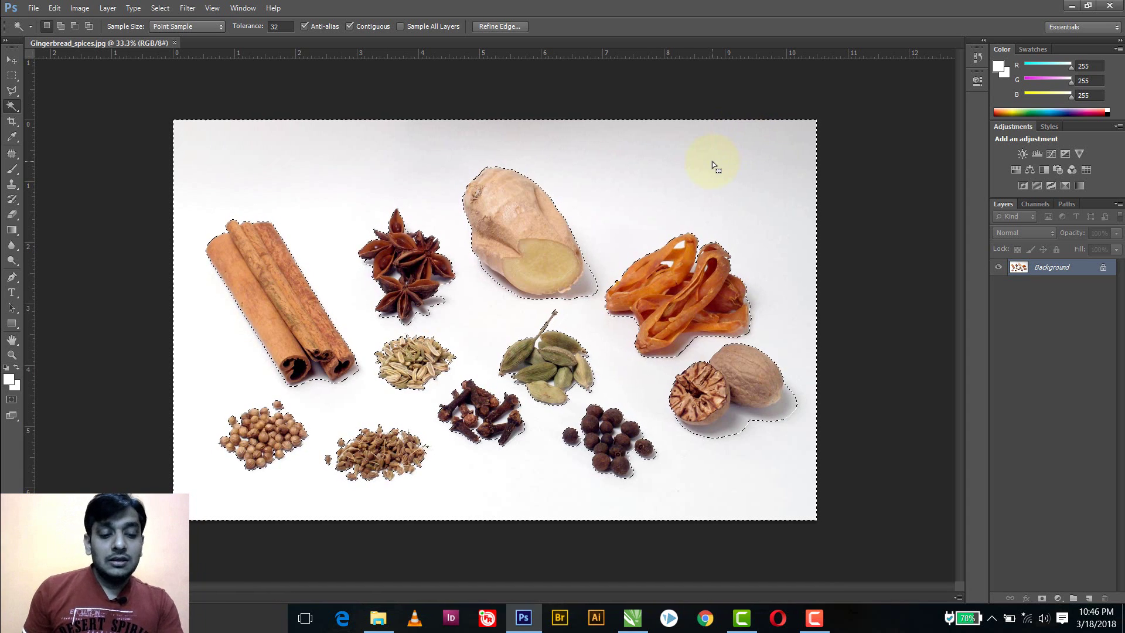
# Feather the background selection and invert it so that the spices are selected instead.
pyautogui.hotkey('shift', 'F6')
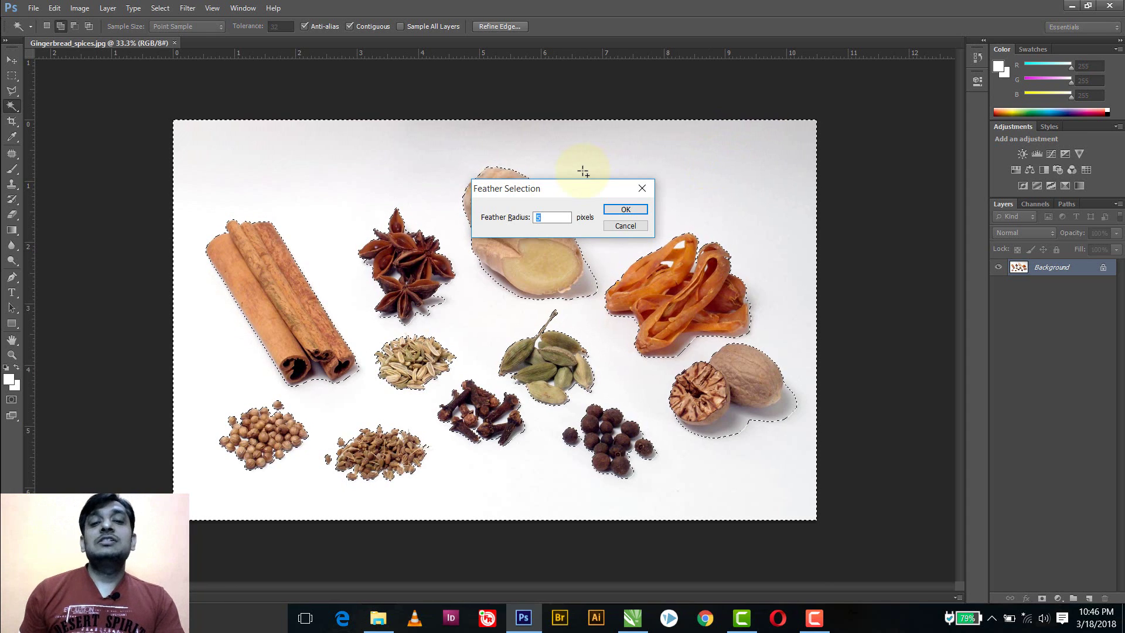
pyautogui.click(625, 206)
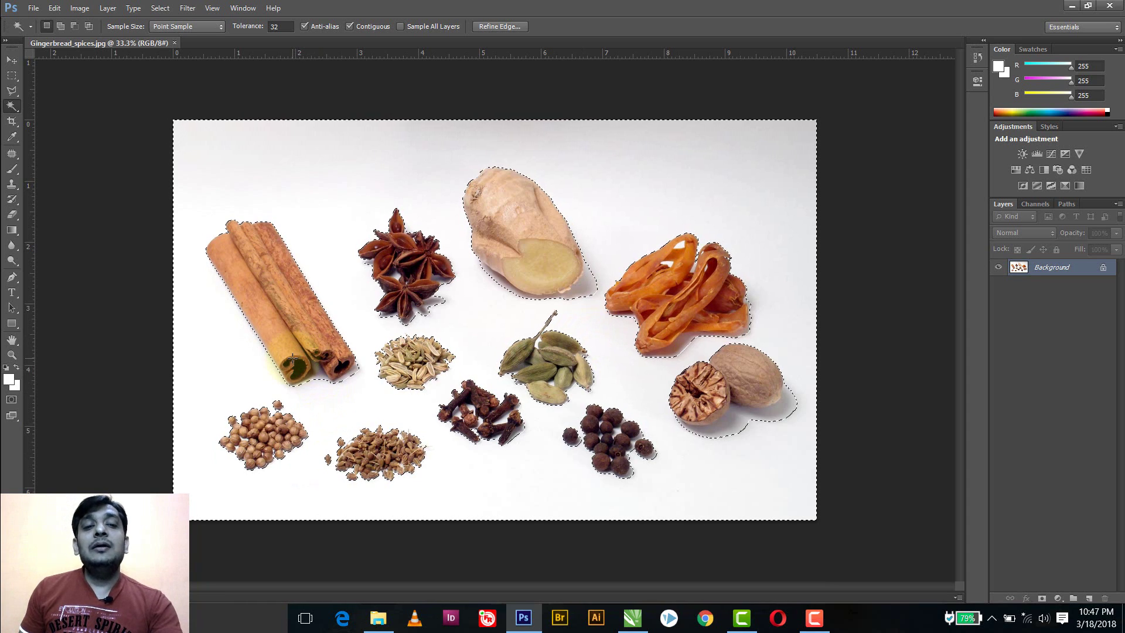
pyautogui.press('shift')
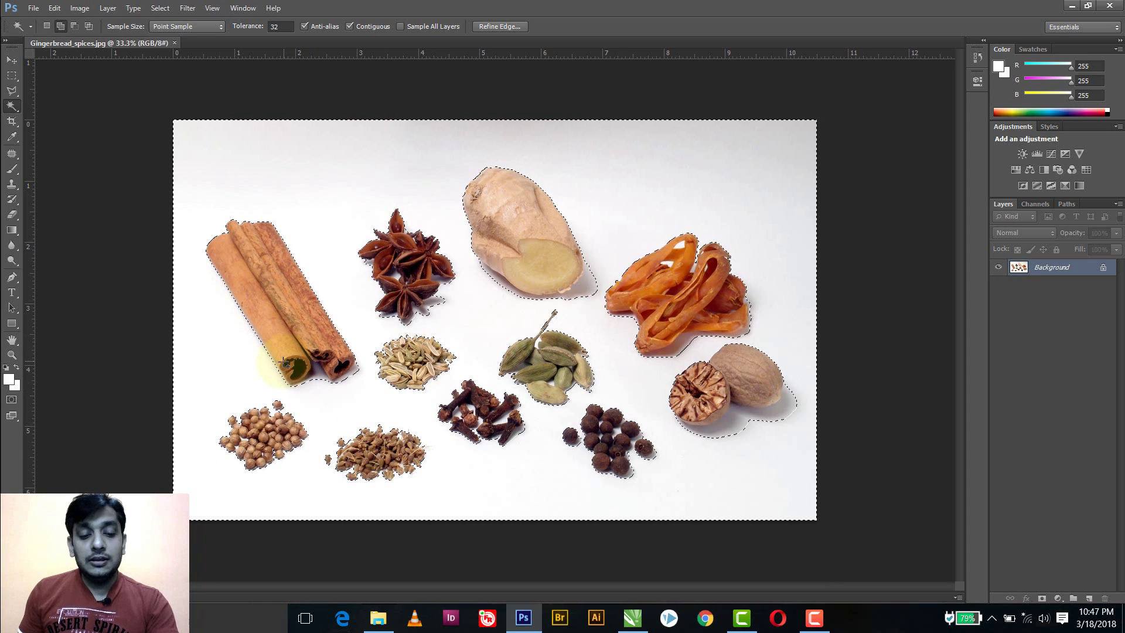
pyautogui.hotkey('shift', 'F7')
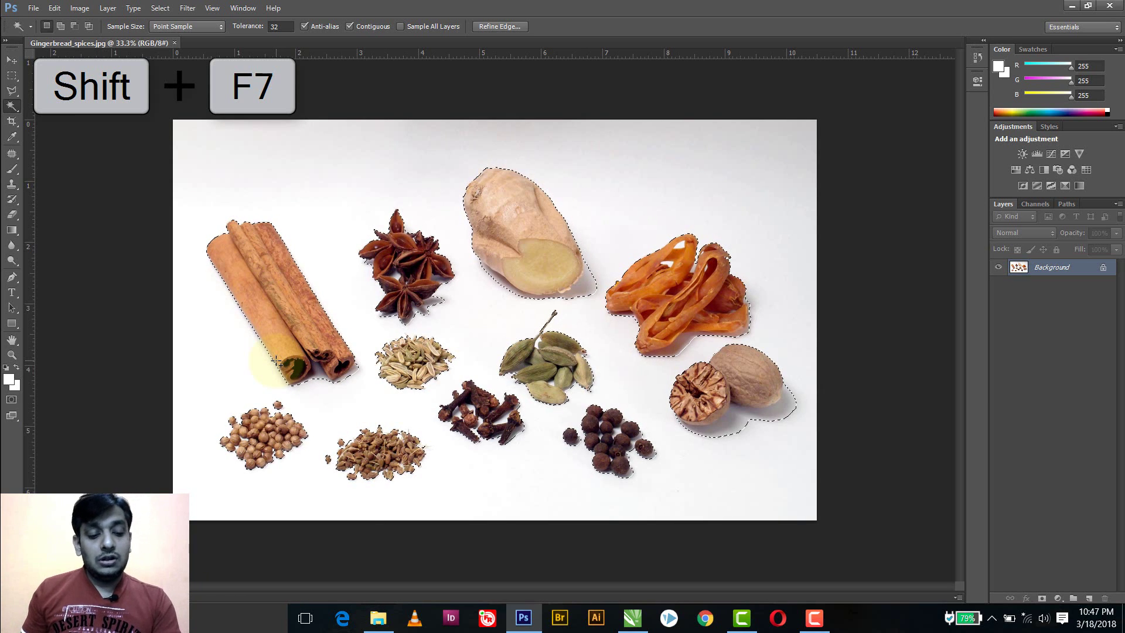
# Cut the selected spices and paste them into a new transparent document at the clipboard size of 3033 x 1616 pixels.
pyautogui.press('BackSpace')
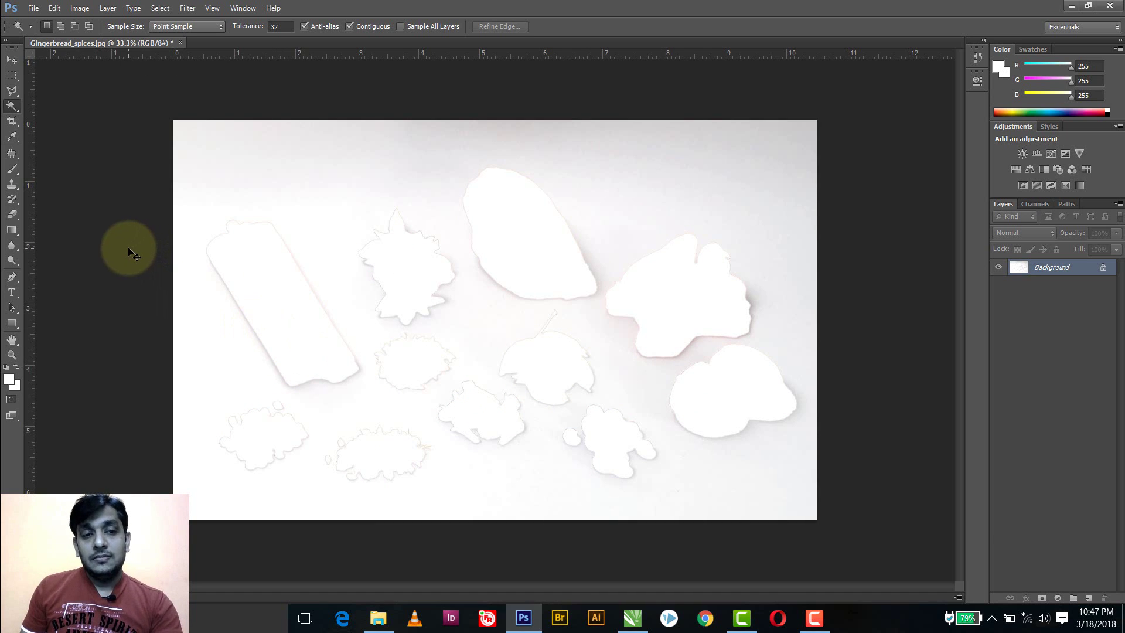
pyautogui.hotkey('ctrl', 'n')
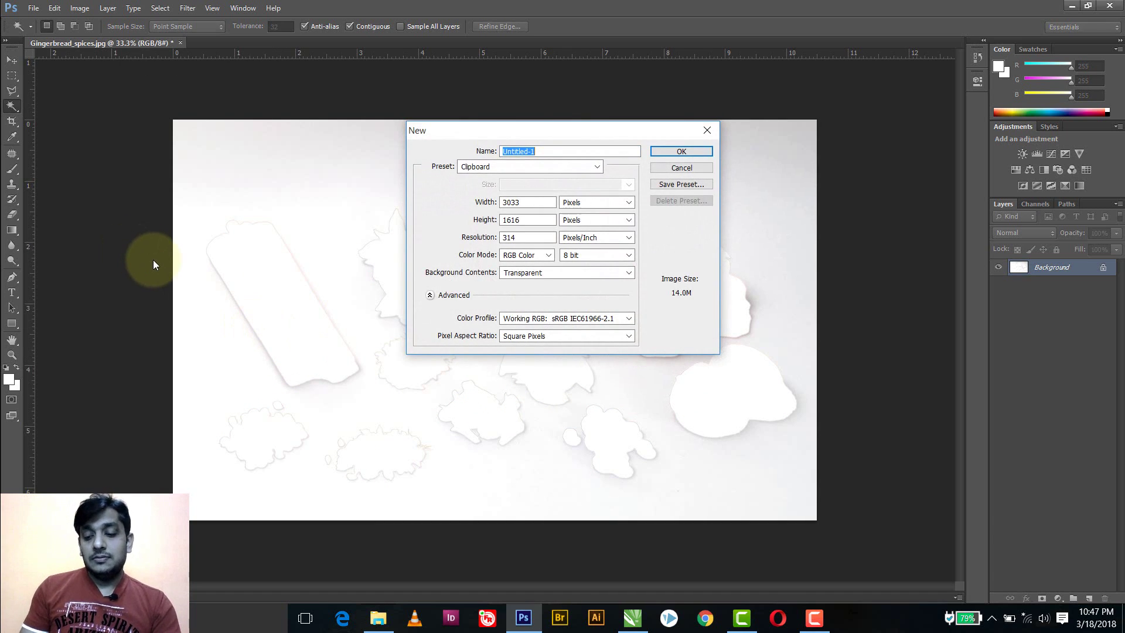
pyautogui.press('Escape')
pyautogui.hotkey('ctrl', 'v')
# Save the cut-out spices as Untitled-1.psd in New folder inside pooja spices, with layers and maximum compatibility kept.
pyautogui.hotkey('ctrl', 's')
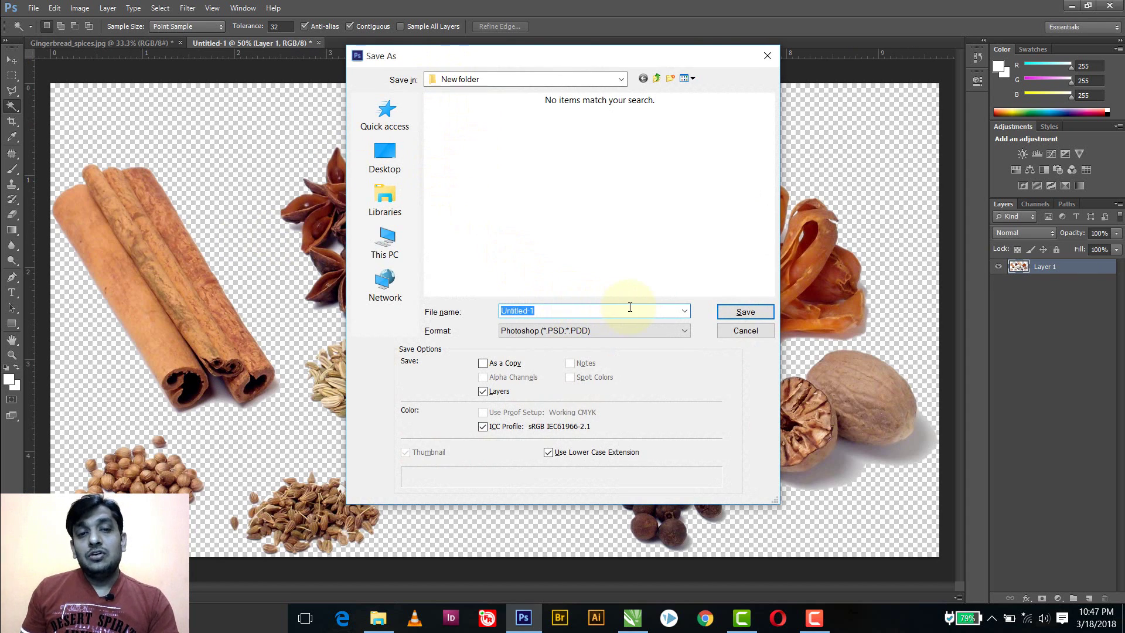
pyautogui.click(467, 80)
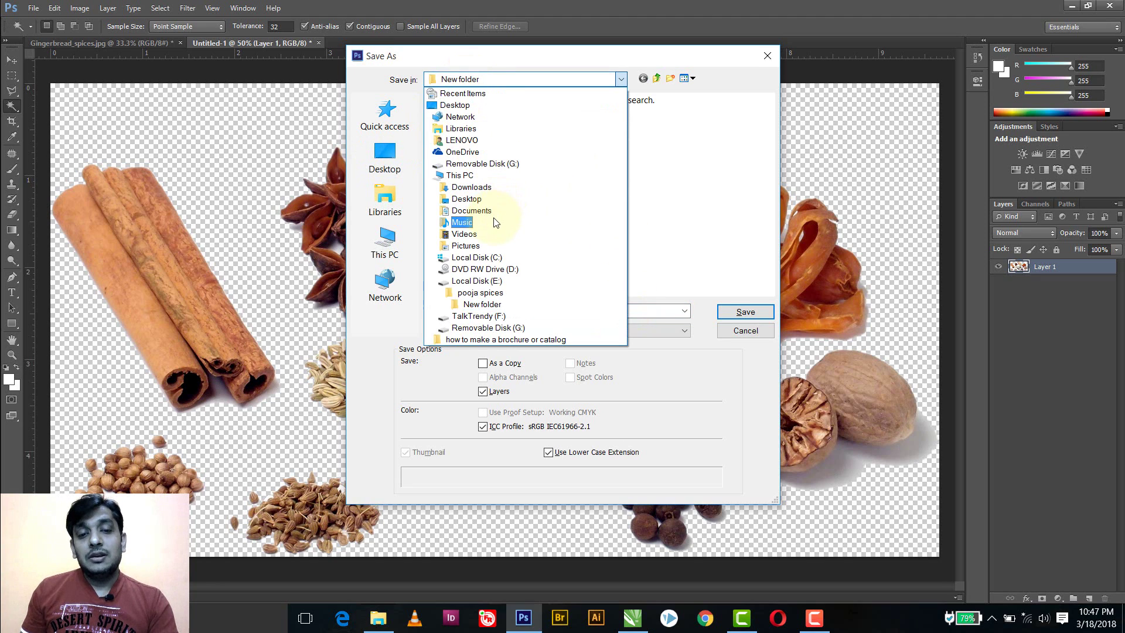
pyautogui.click(497, 304)
pyautogui.click(547, 306)
pyautogui.click(739, 311)
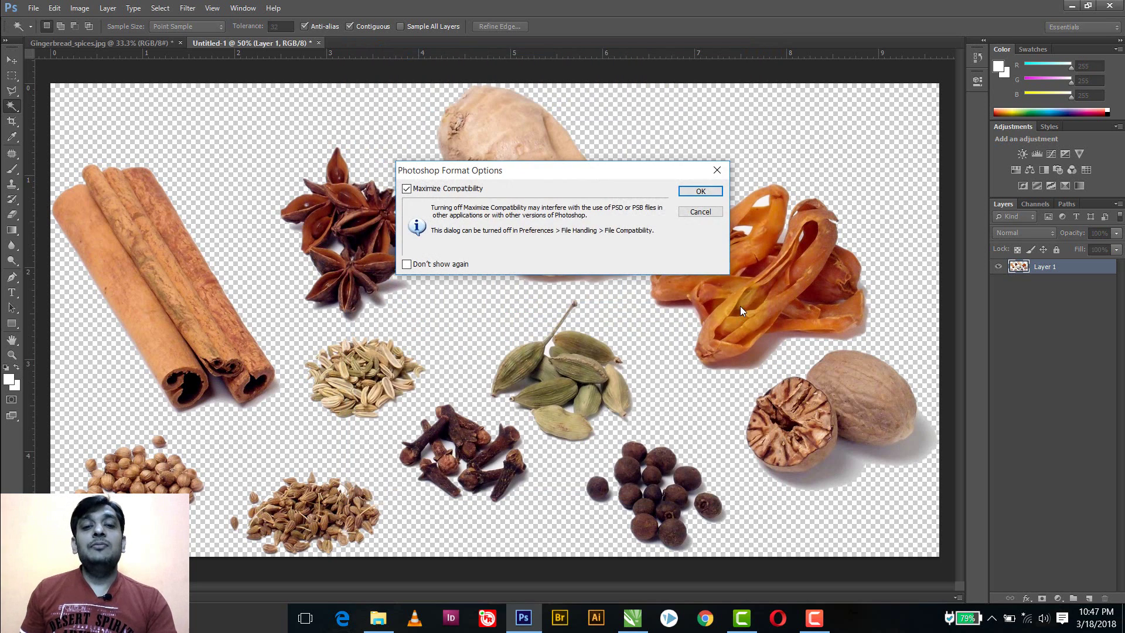
pyautogui.click(701, 191)
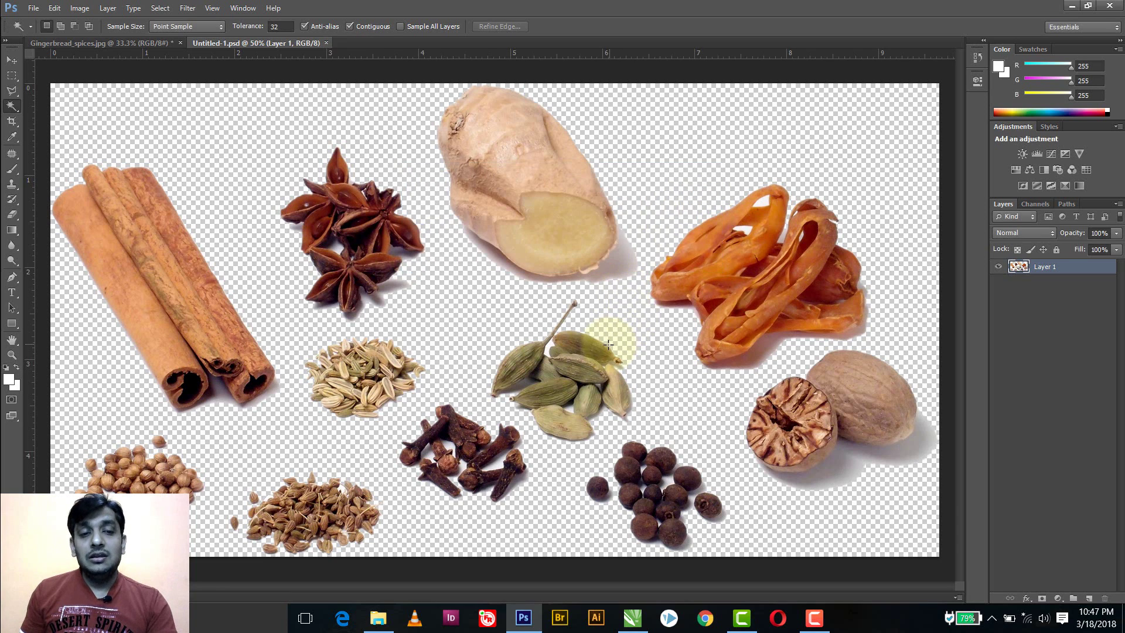
# Bring Untitled-1.psd from the image folder into the CorelDRAW brochure and scale it proportionally to about 4.75 by 2.53 inches.
pyautogui.click(379, 618)
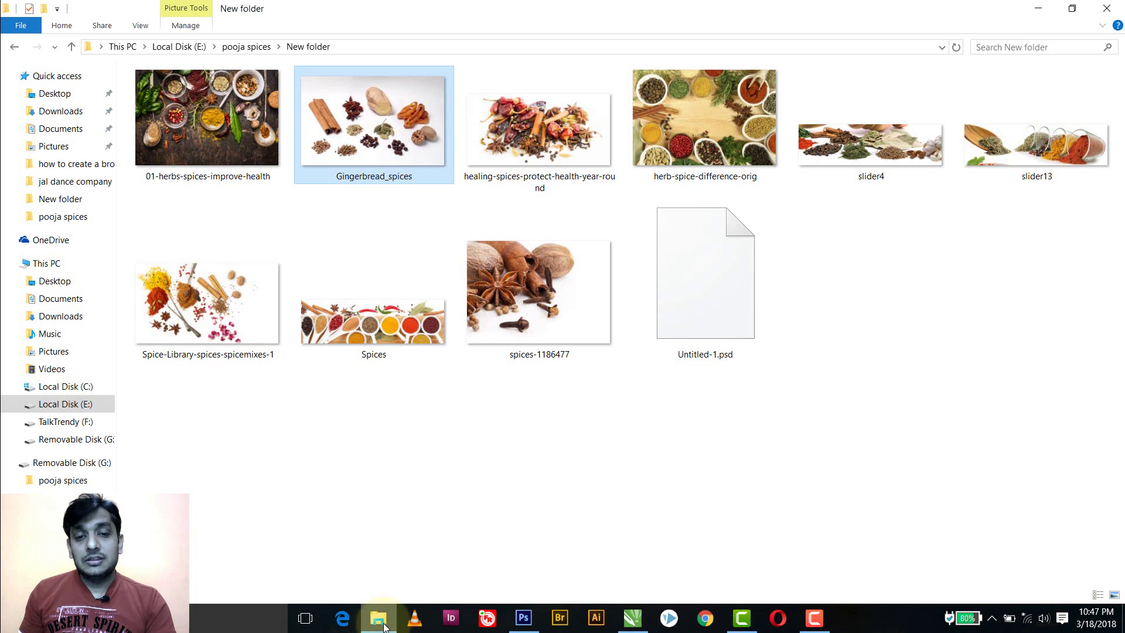
pyautogui.moveTo(842, 382); pyautogui.dragTo(677, 272)
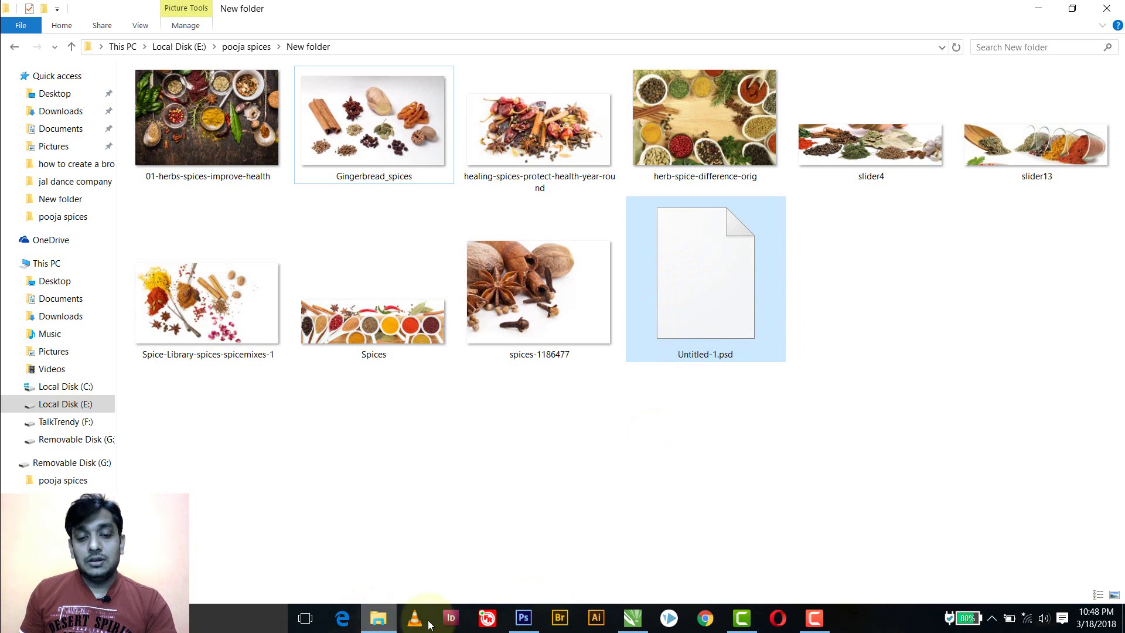
pyautogui.click(631, 619)
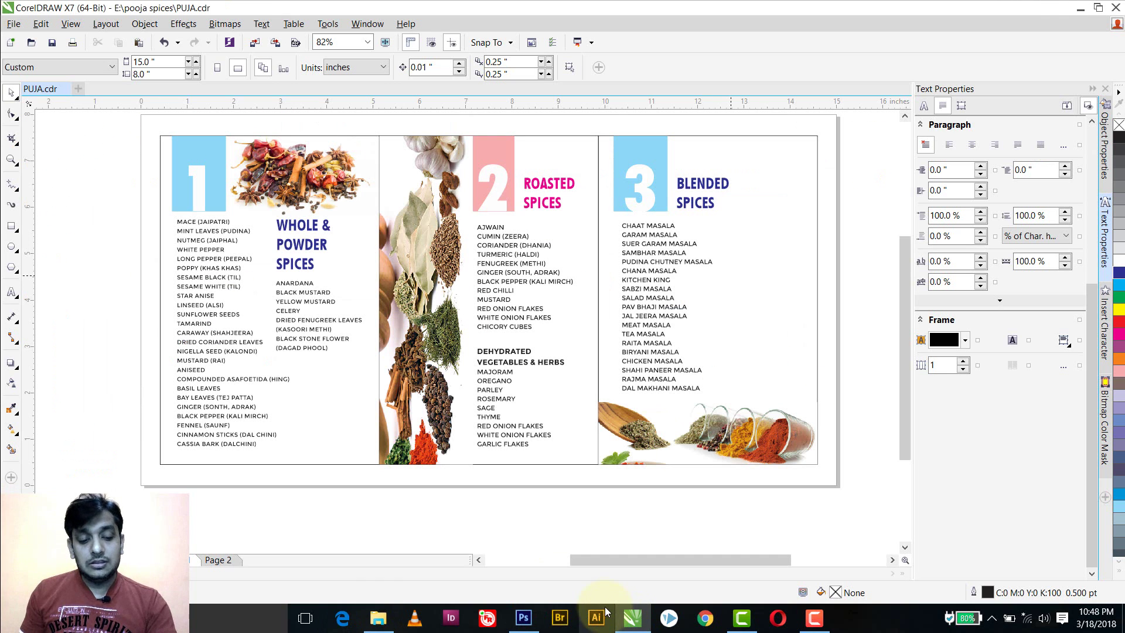
pyautogui.hotkey('ctrl', 'v')
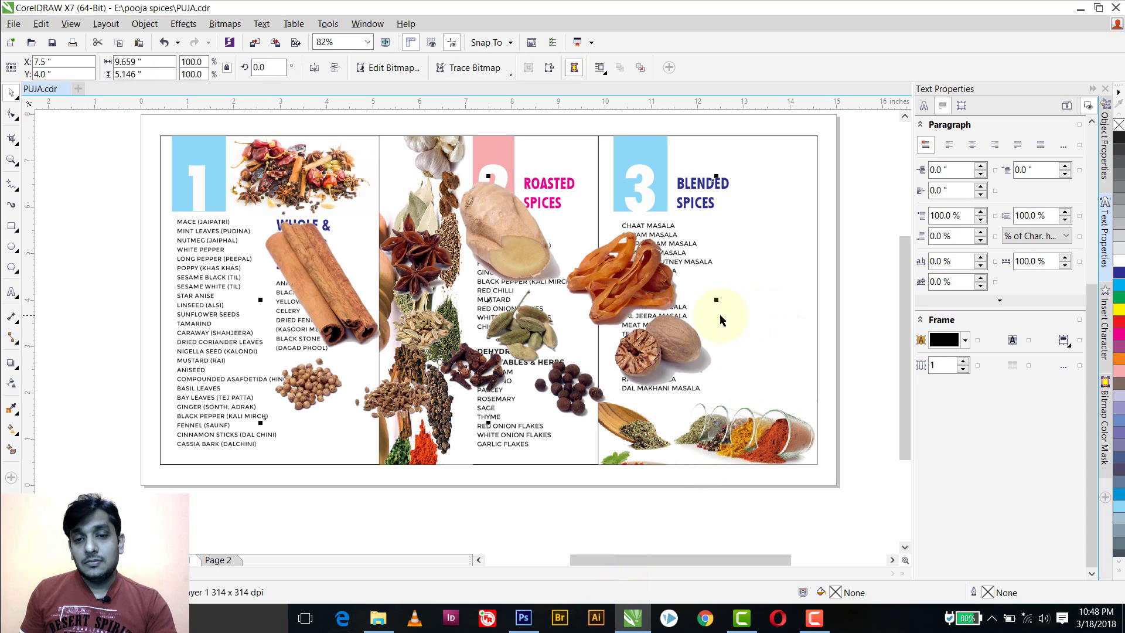
pyautogui.moveTo(718, 176); pyautogui.dragTo(376, 298)
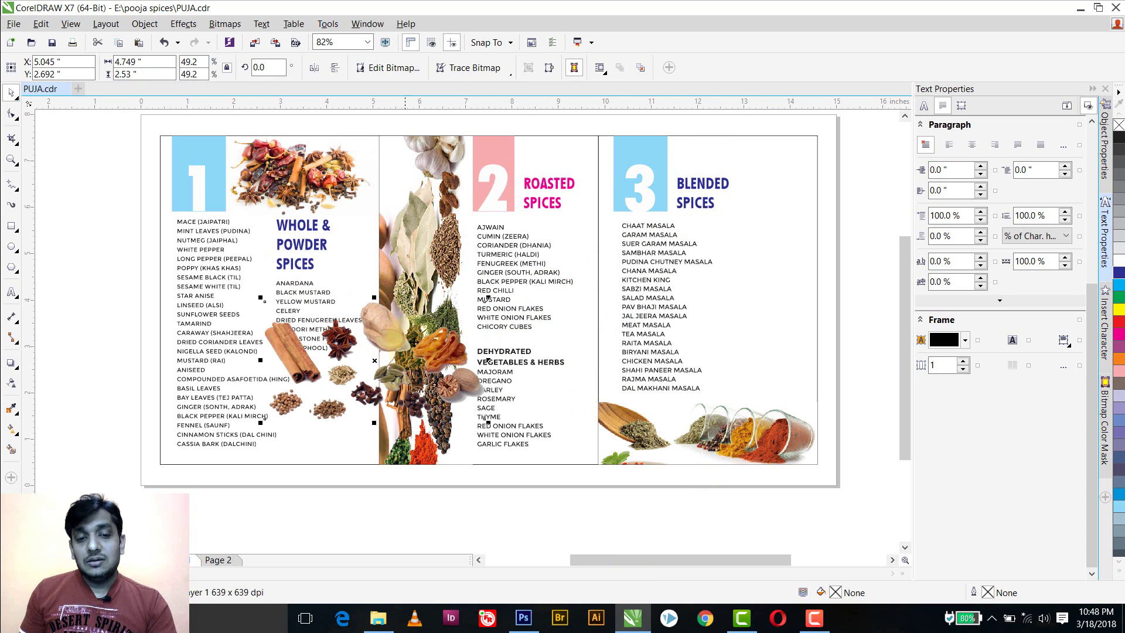
# Place the cut-out spices at the top of the Blended Spices panel, scaled to about 2.85 by 1.52 inches.
pyautogui.moveTo(392, 345); pyautogui.dragTo(716, 188)
pyautogui.click(818, 251)
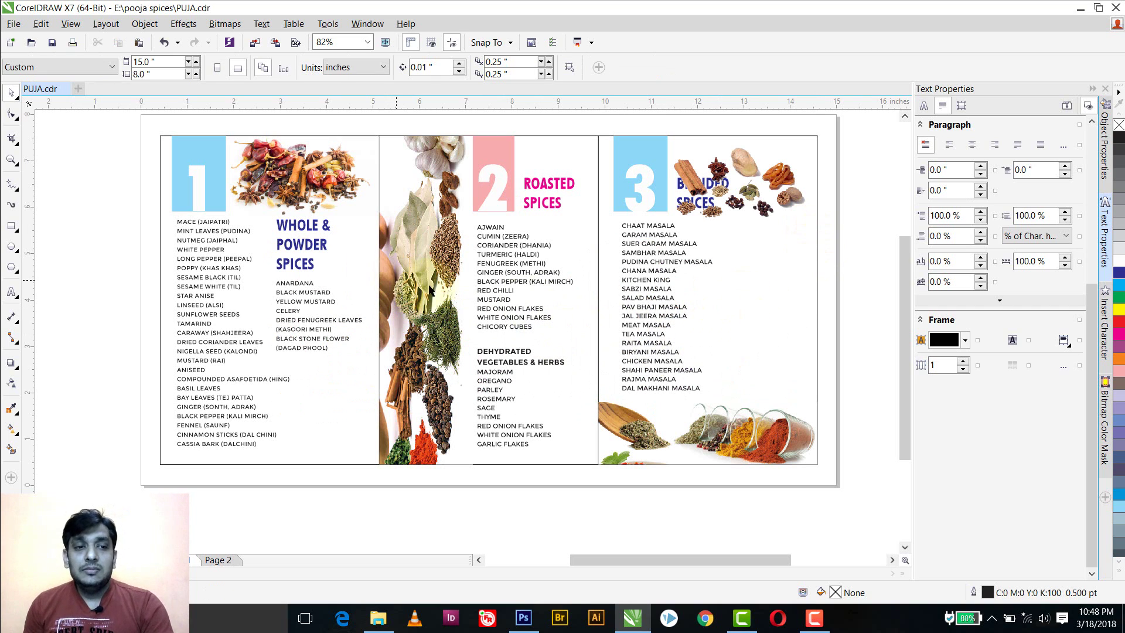
# Cut the entries from Jal Jeera Masala to Dal Makhani Masala and paste them as a second text column beside the list.
pyautogui.click(10, 158)
pyautogui.moveTo(609, 133); pyautogui.dragTo(873, 466)
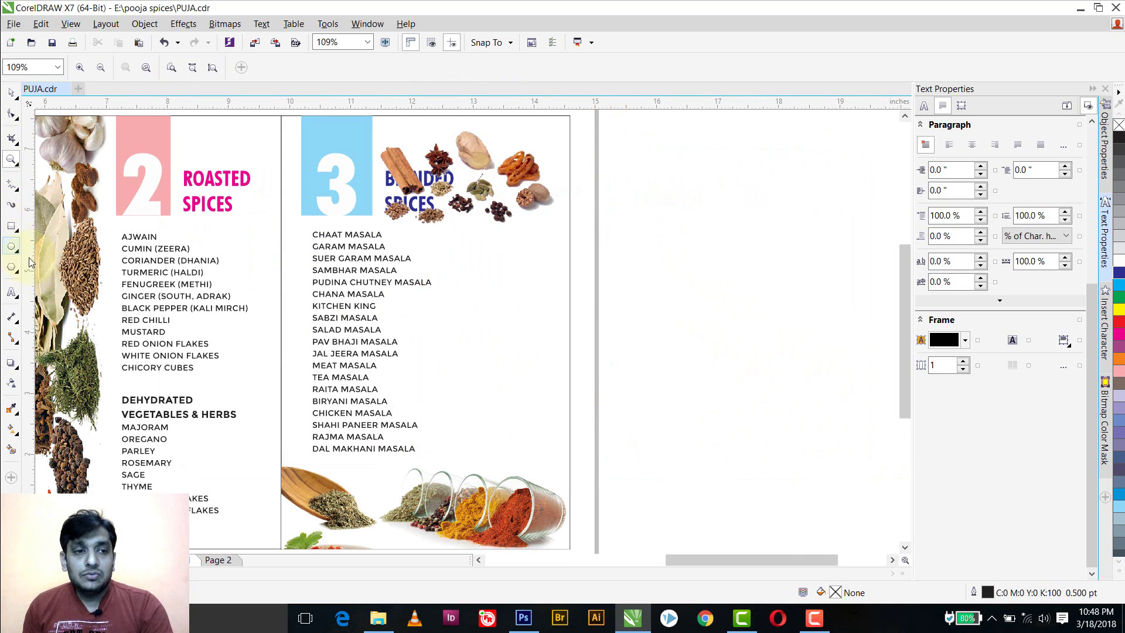
pyautogui.click(12, 295)
pyautogui.click(345, 341)
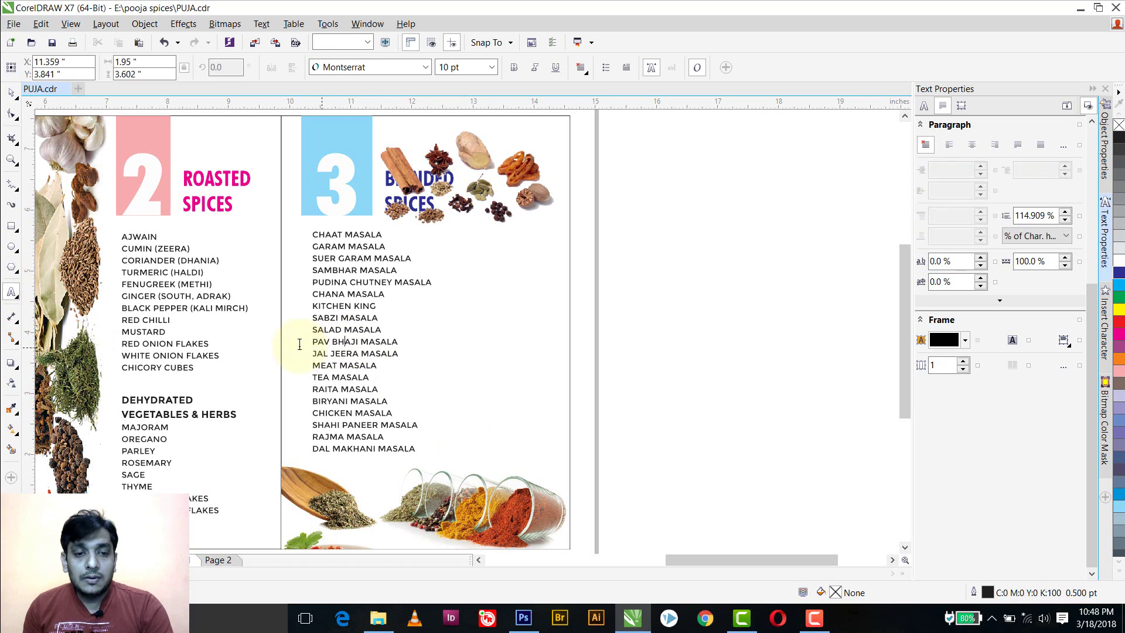
pyautogui.moveTo(320, 365); pyautogui.dragTo(437, 449)
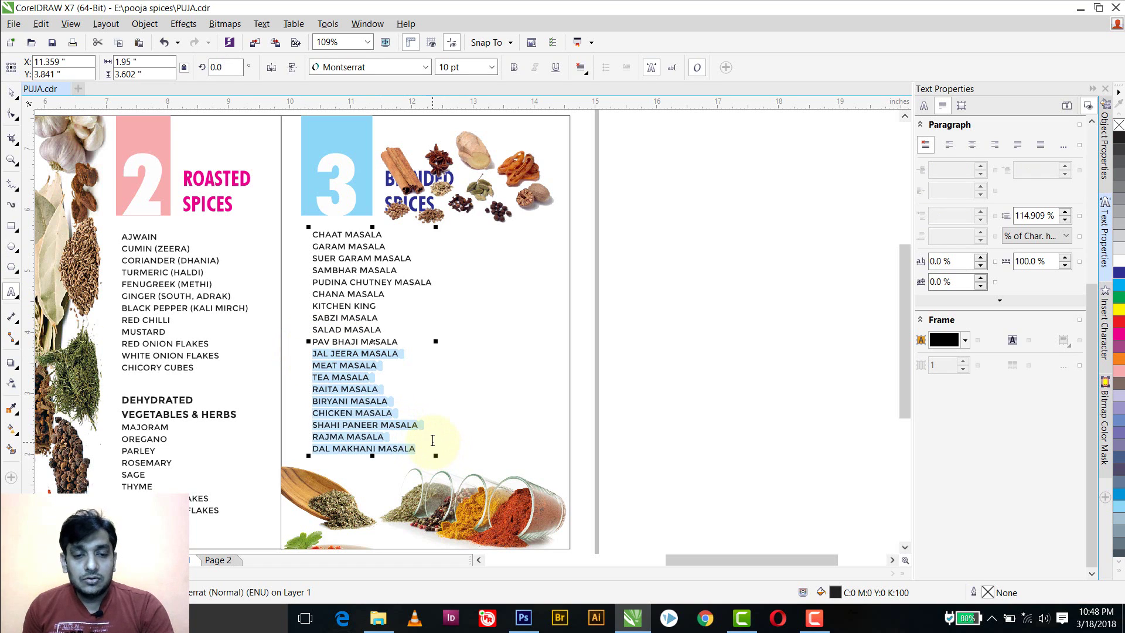
pyautogui.hotkey('ctrl', 'x')
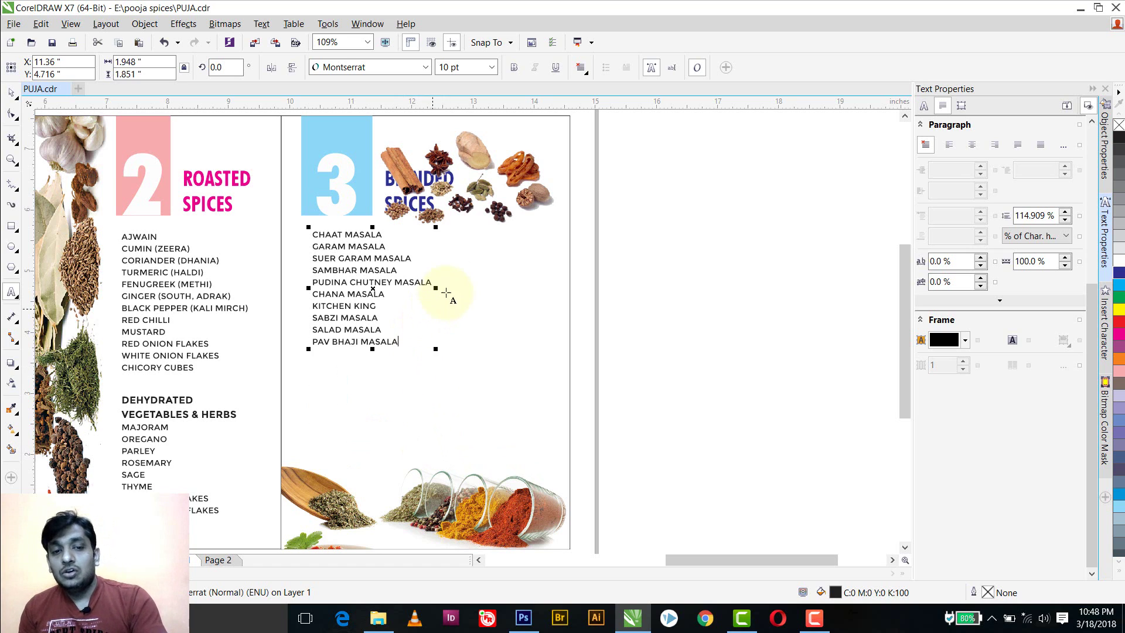
pyautogui.click(458, 288)
pyautogui.hotkey('ctrl', 'v')
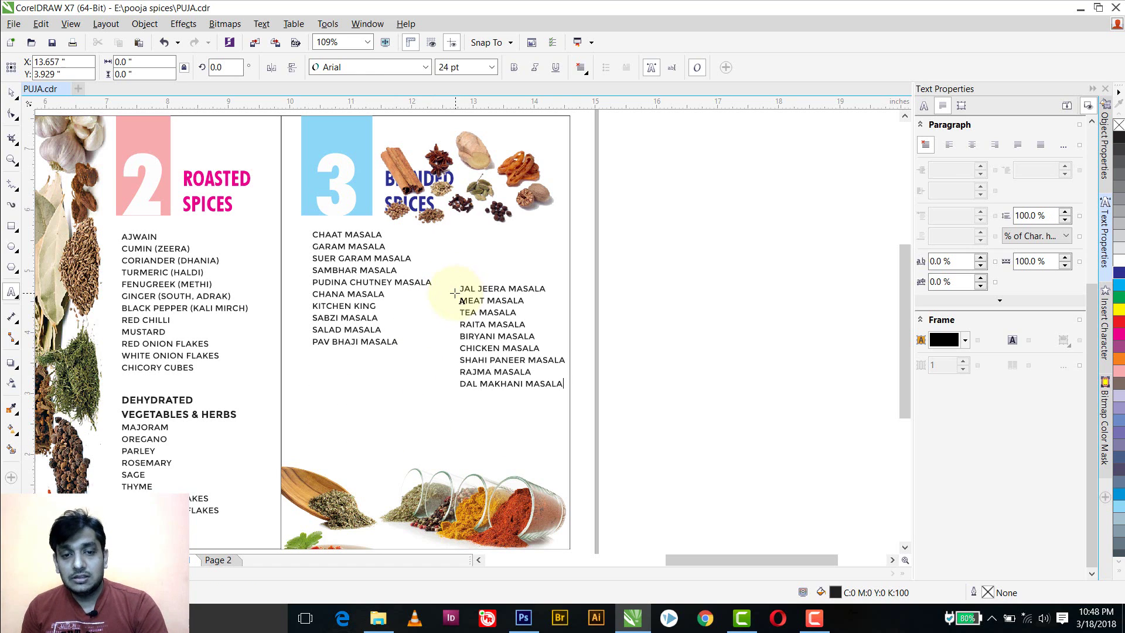
# Lower both masala columns on the third panel and move the Blended Spices heading below the number 3 block.
pyautogui.hotkey('ctrl', 'space')
pyautogui.moveTo(461, 295); pyautogui.dragTo(453, 354)
pyautogui.moveTo(368, 291); pyautogui.dragTo(379, 339)
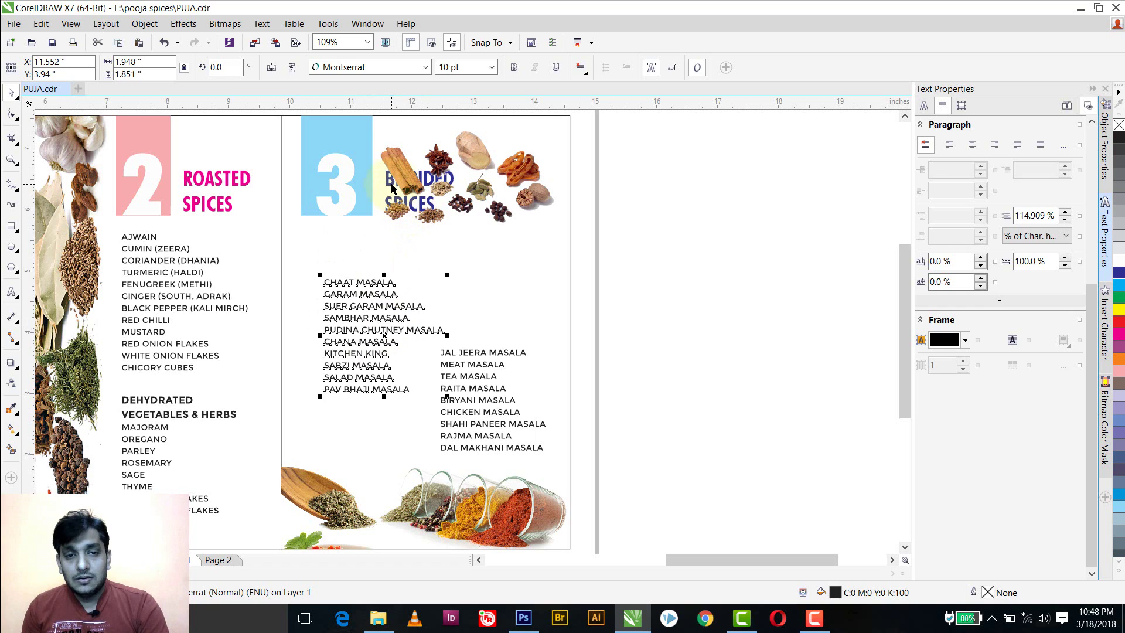
pyautogui.click(409, 212)
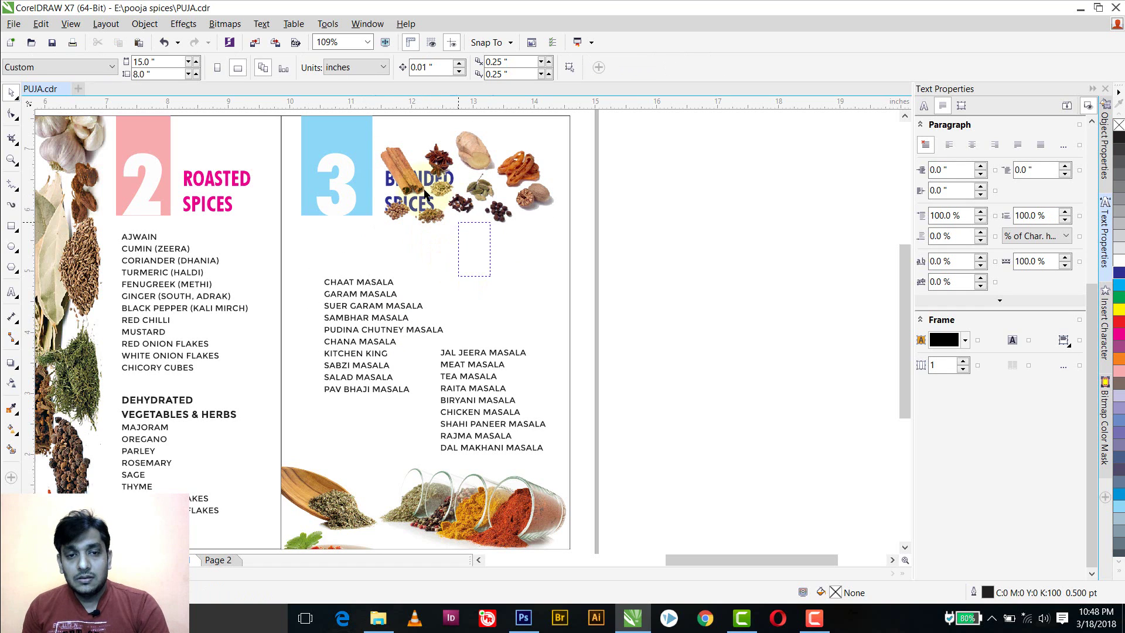
pyautogui.keyDown('alt'); pyautogui.click(417, 194); pyautogui.keyUp('alt')
pyautogui.moveTo(419, 191); pyautogui.dragTo(346, 255)
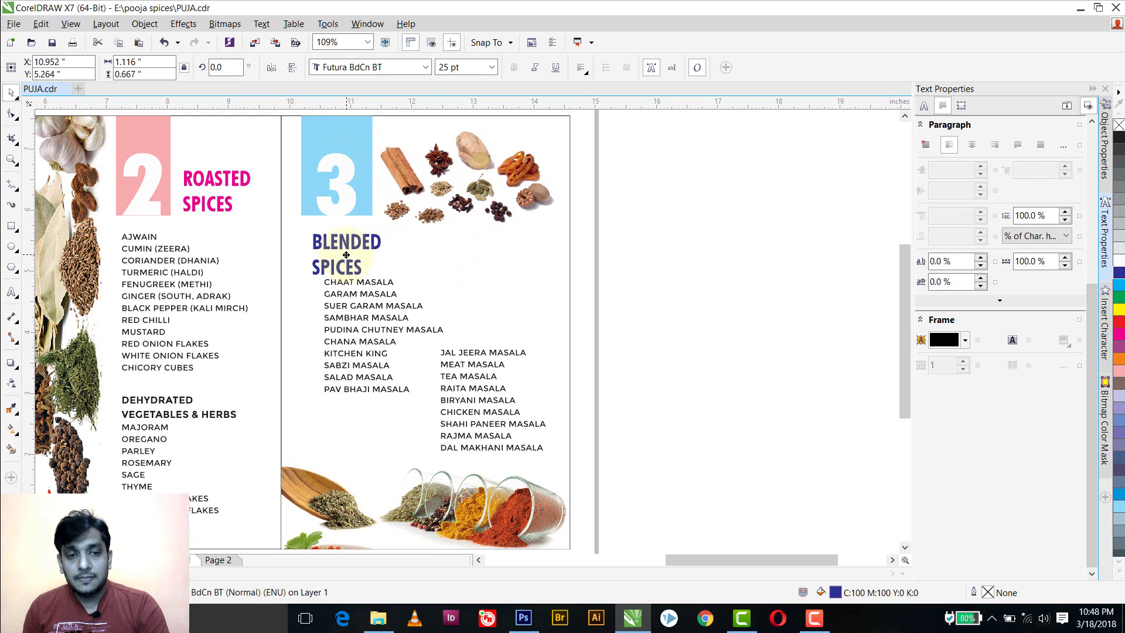
# Send the cut-out spices picture on the third panel to the back of the page.
pyautogui.click(466, 197)
pyautogui.rightClick(465, 194)
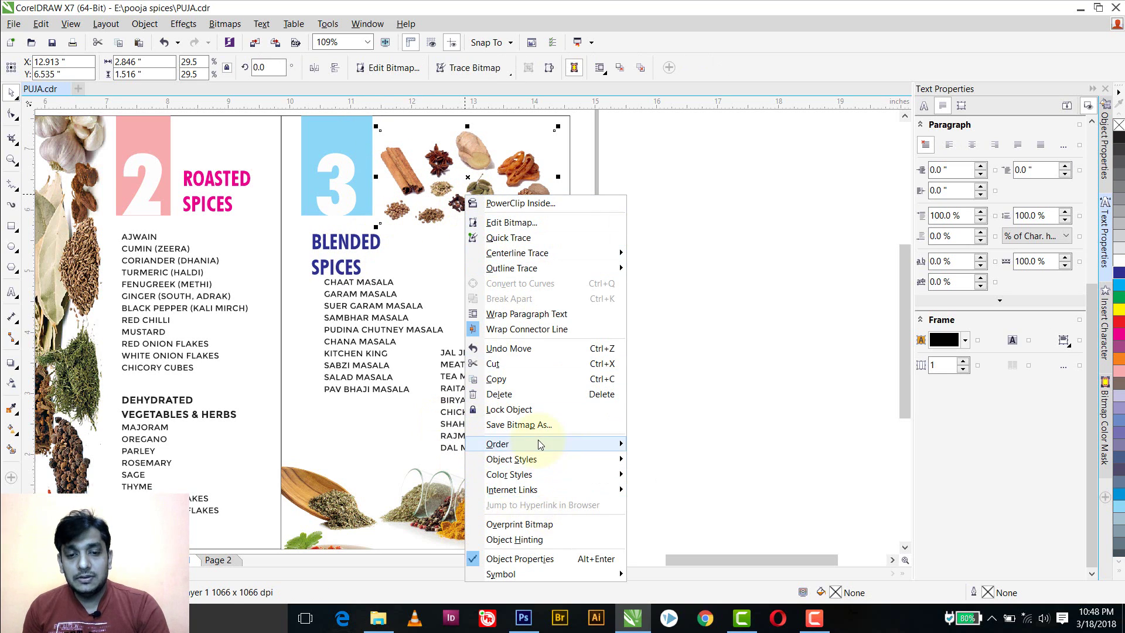
pyautogui.moveTo(565, 445)
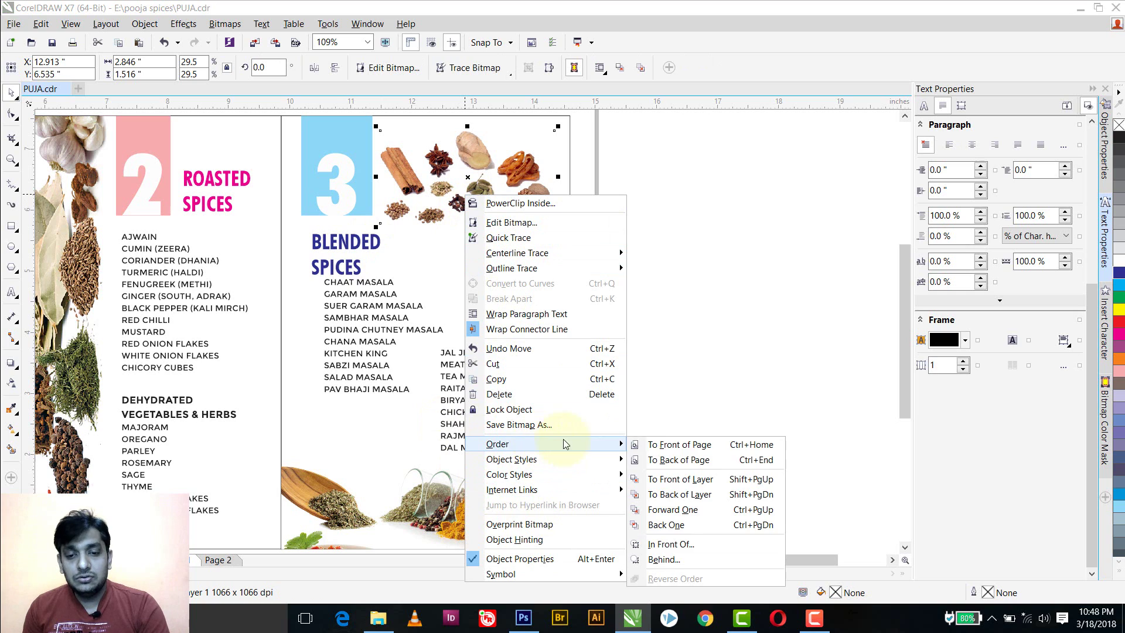
pyautogui.click(673, 461)
# Fine-tune the positions of the Blended Spices heading and both masala columns, and save the brochure.
pyautogui.click(361, 243)
pyautogui.moveTo(362, 243); pyautogui.dragTo(353, 237)
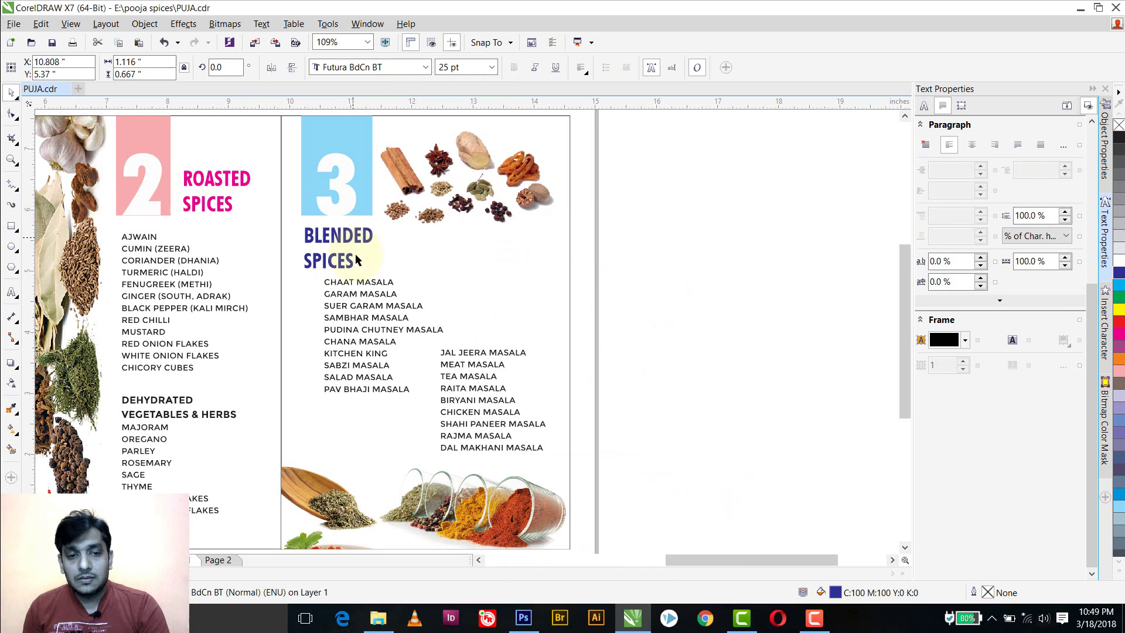
pyautogui.moveTo(380, 284); pyautogui.dragTo(375, 290)
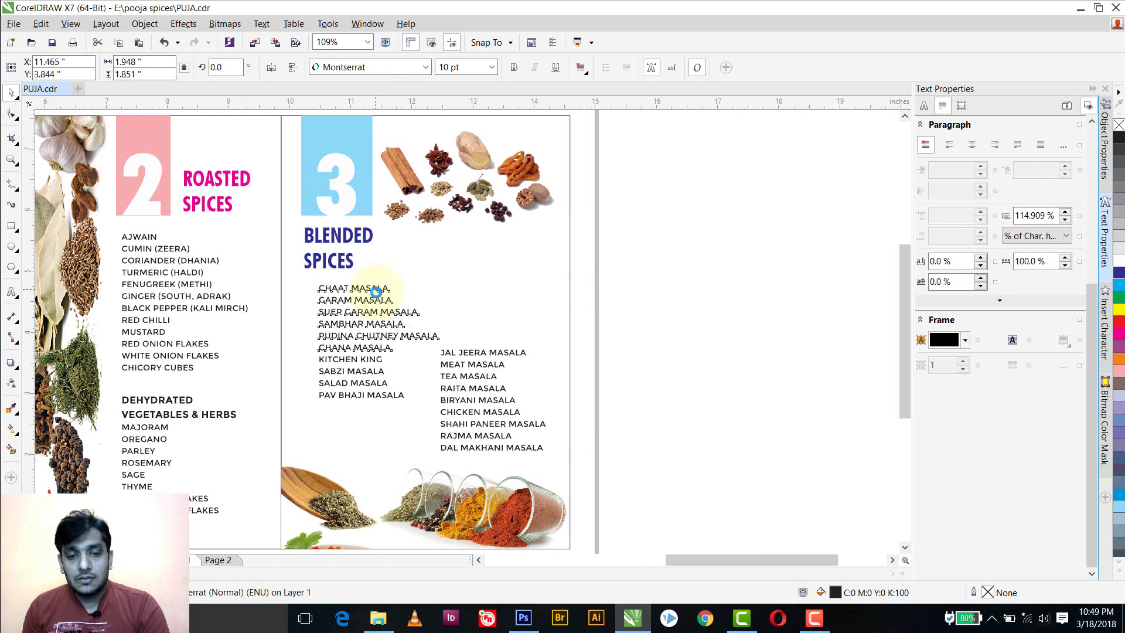
pyautogui.click(487, 357)
pyautogui.moveTo(487, 356); pyautogui.dragTo(484, 364)
pyautogui.click(624, 375)
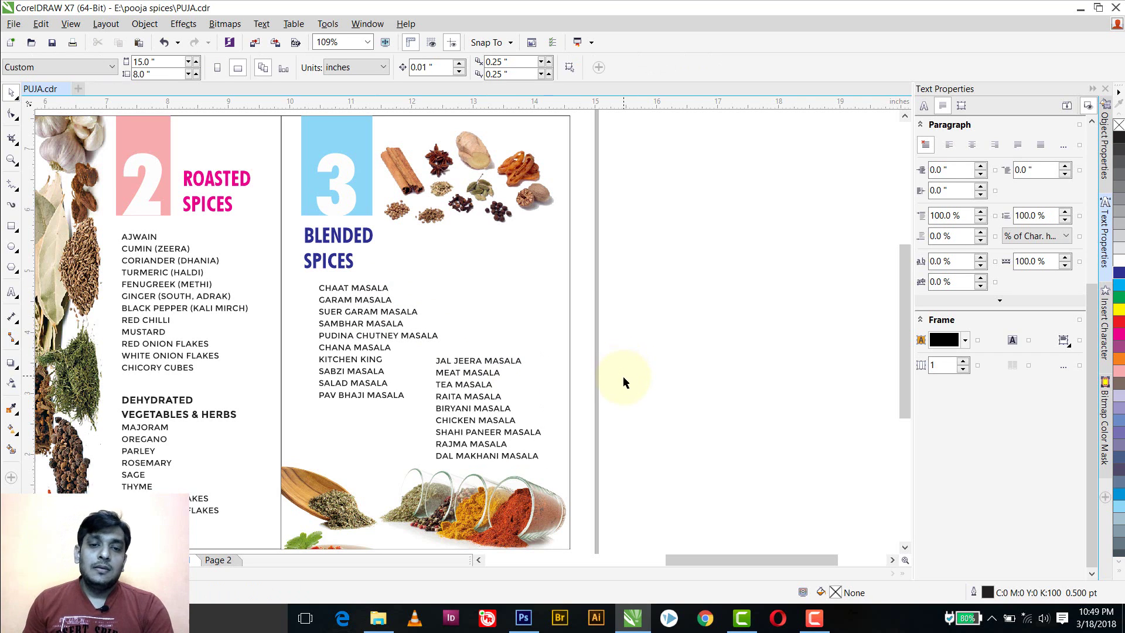
pyautogui.scroll(-2, 624, 377)
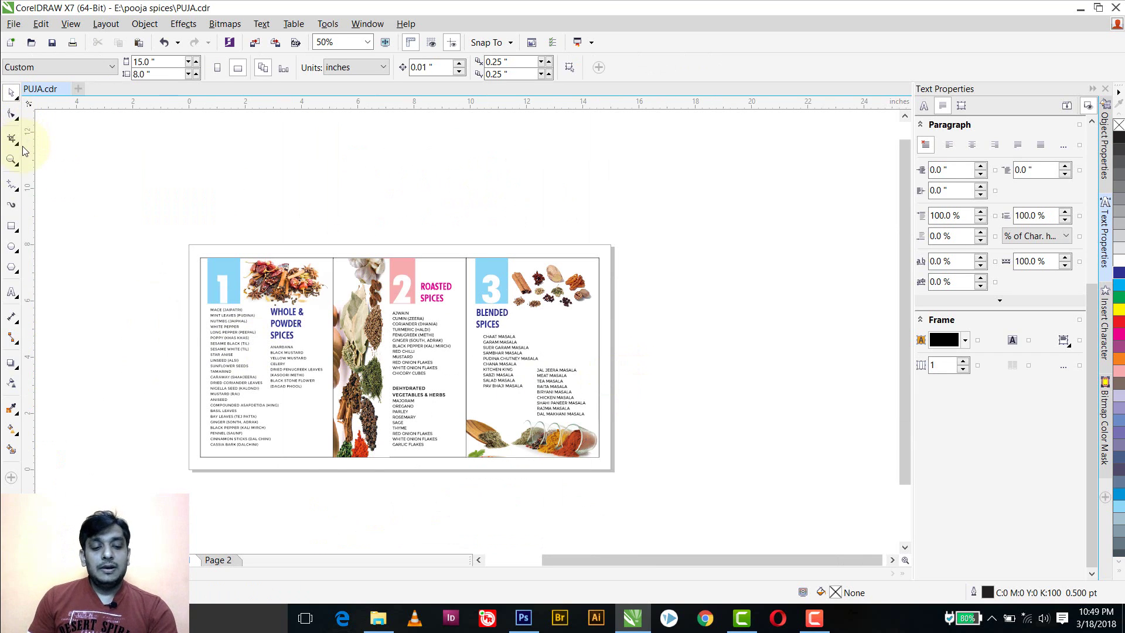
pyautogui.hotkey('ctrl', 's')
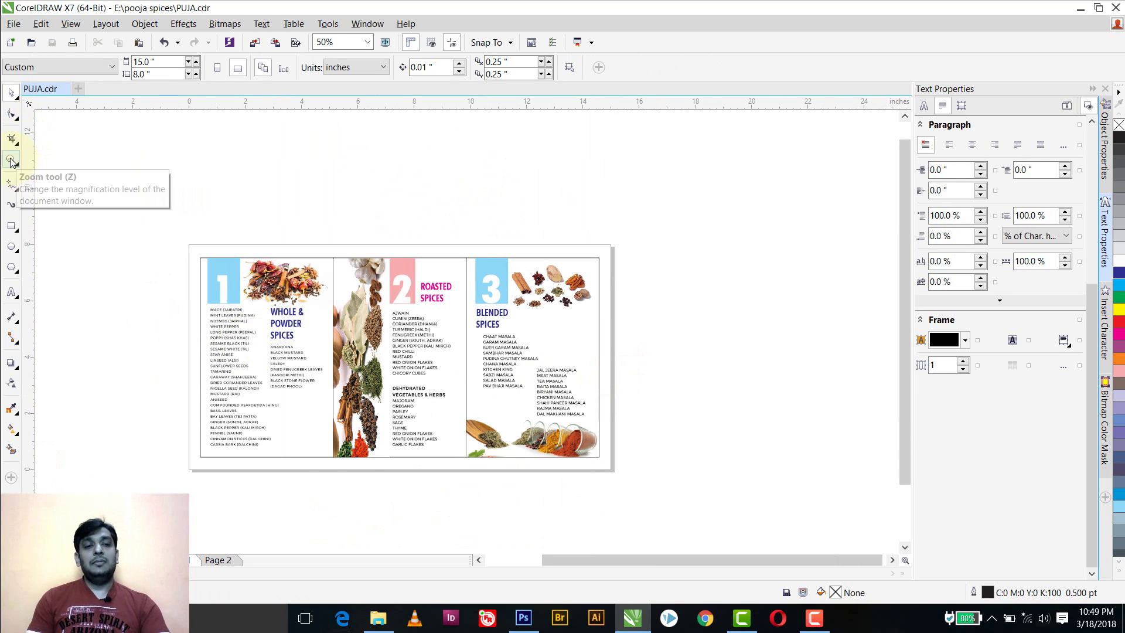
# Review the whole inside page and the outer design on Page 2 with the Text Properties docker collapsed.
pyautogui.click(11, 162)
pyautogui.moveTo(198, 256); pyautogui.dragTo(611, 460)
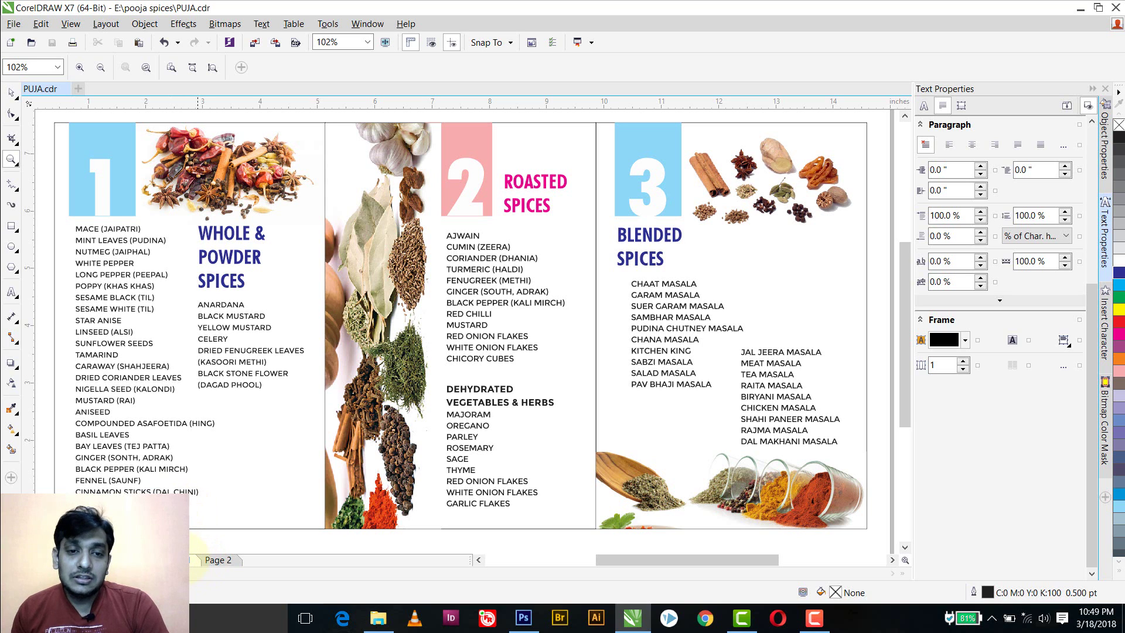
pyautogui.click(219, 562)
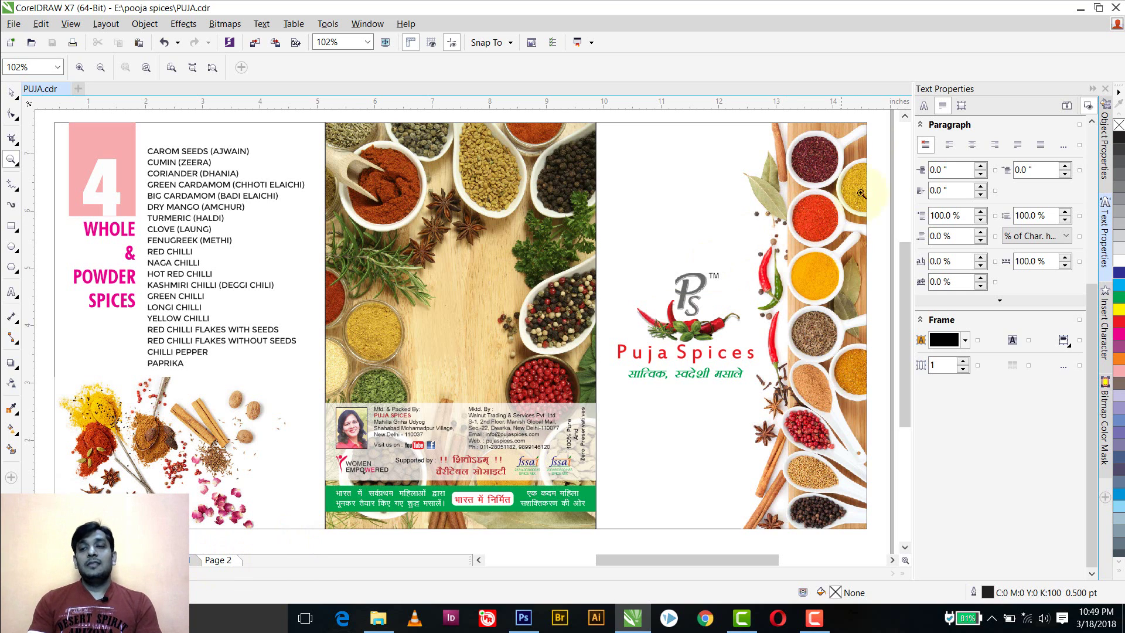
pyautogui.click(1093, 90)
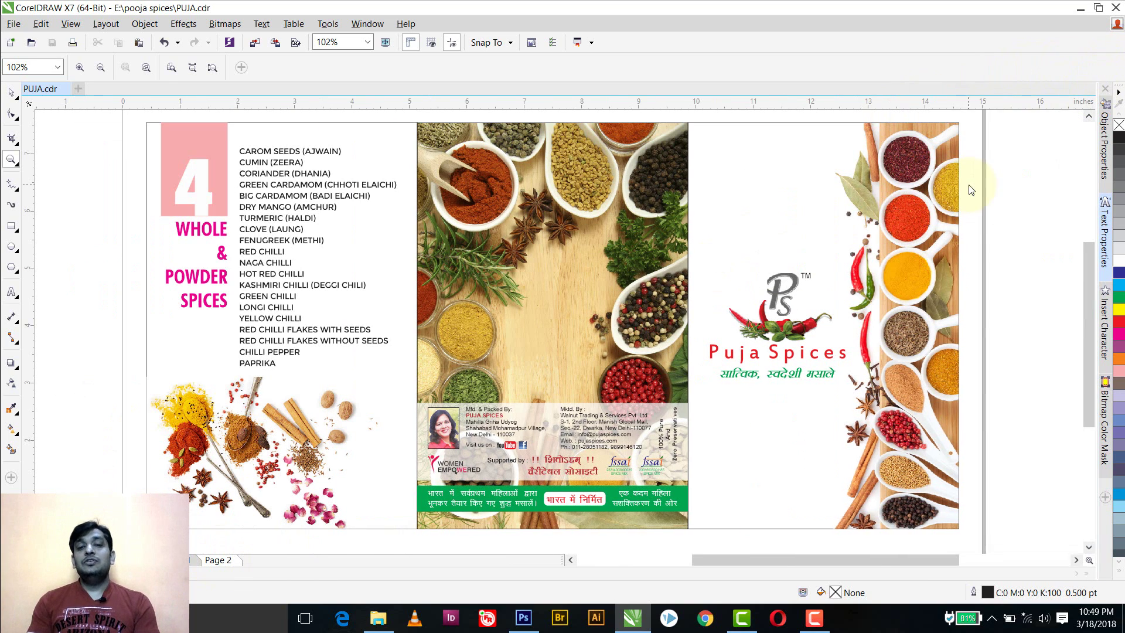